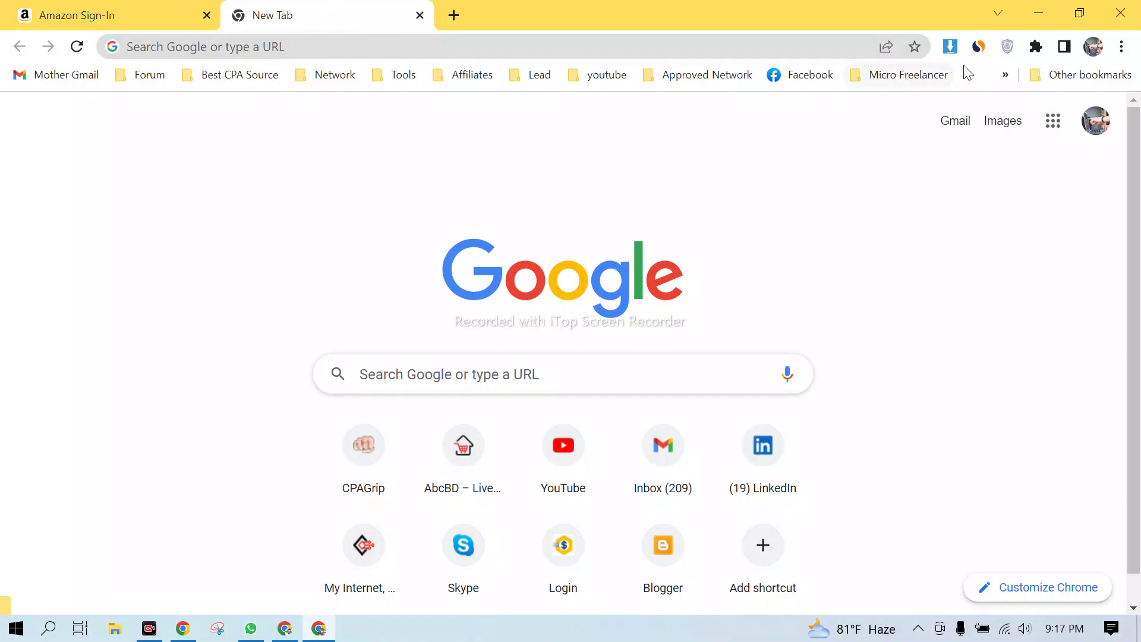
- Go to cpabuild.com in the new Chrome tab, correcting the mistyped address
click(1005, 74)
click(743, 244)
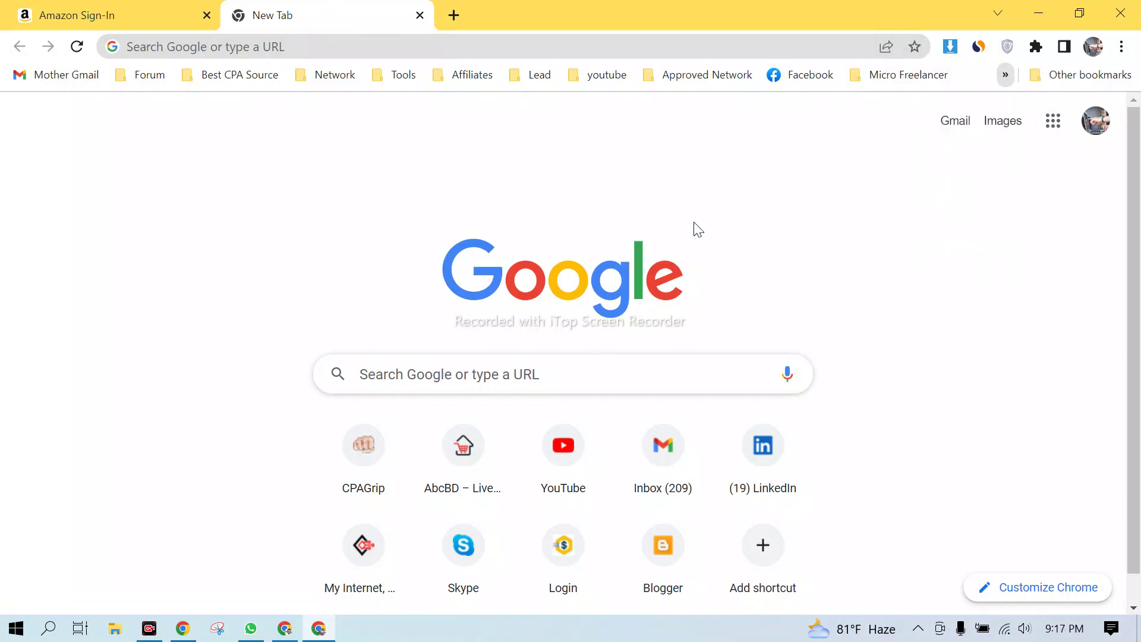
click(412, 48)
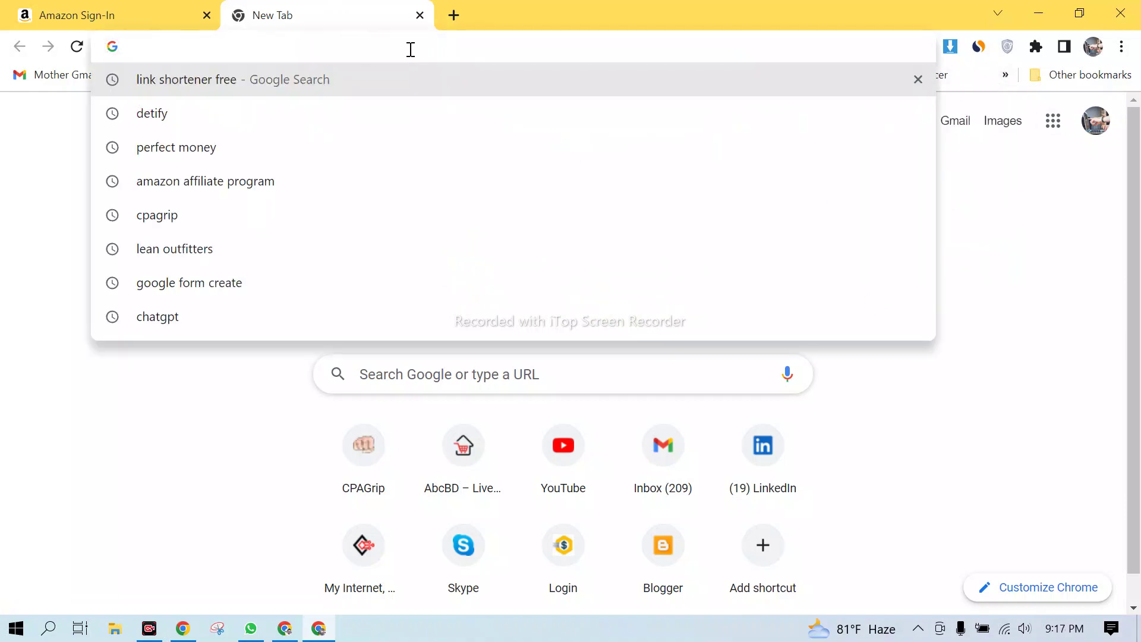
text(ca)
key(BackSpace)
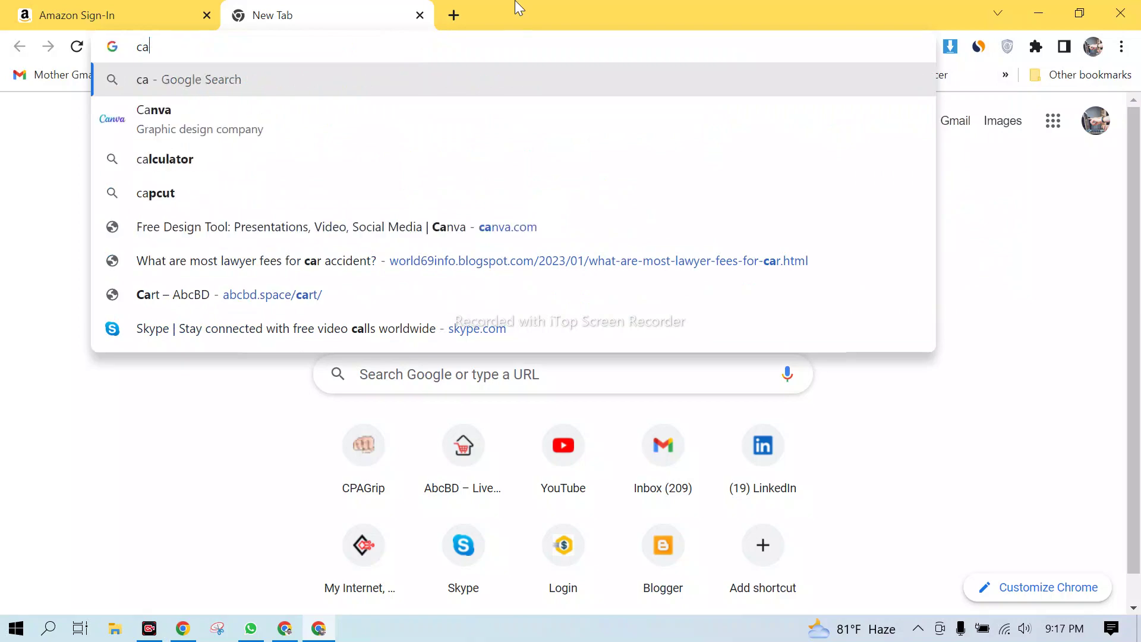
key(BackSpace)
key(BackSpace)
text(ca)
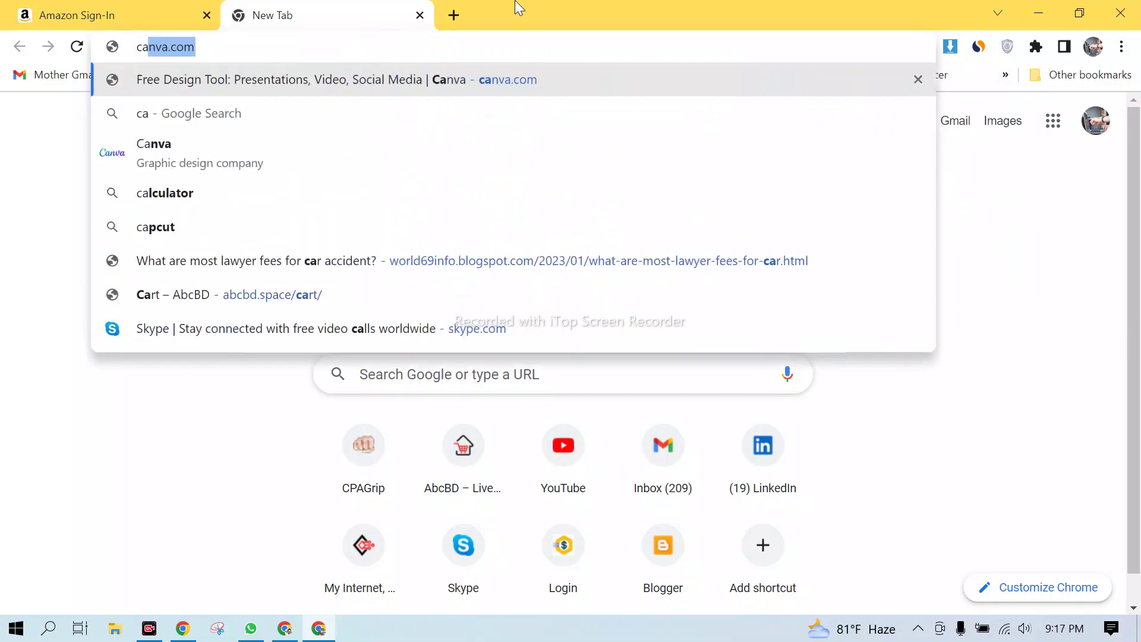
text(p)
key(BackSpace)
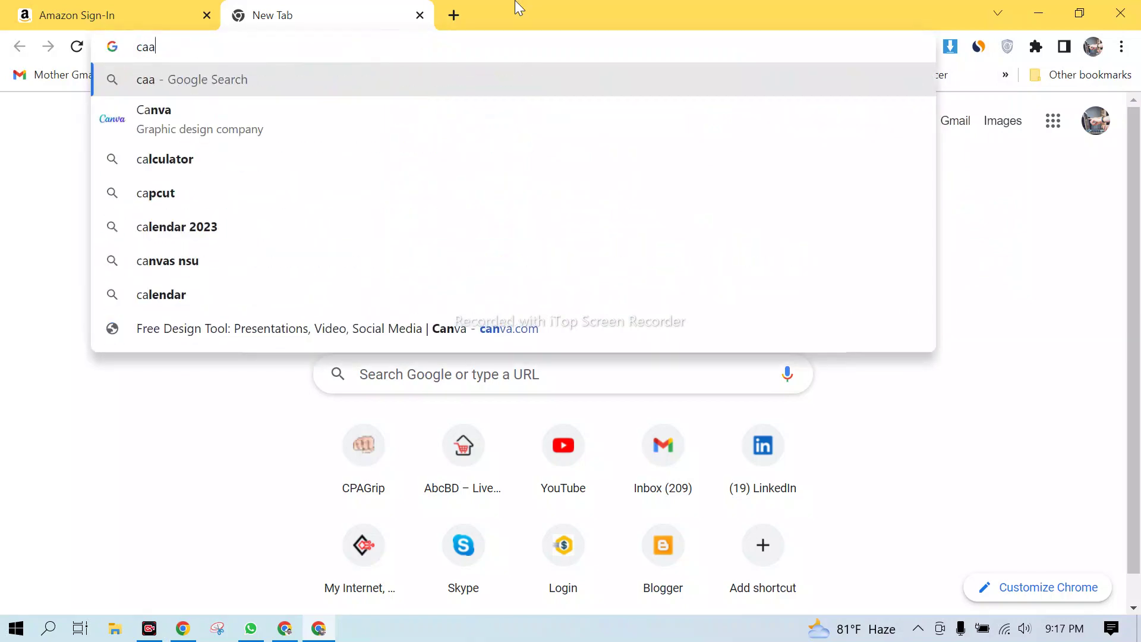
key(BackSpace)
text(pa)
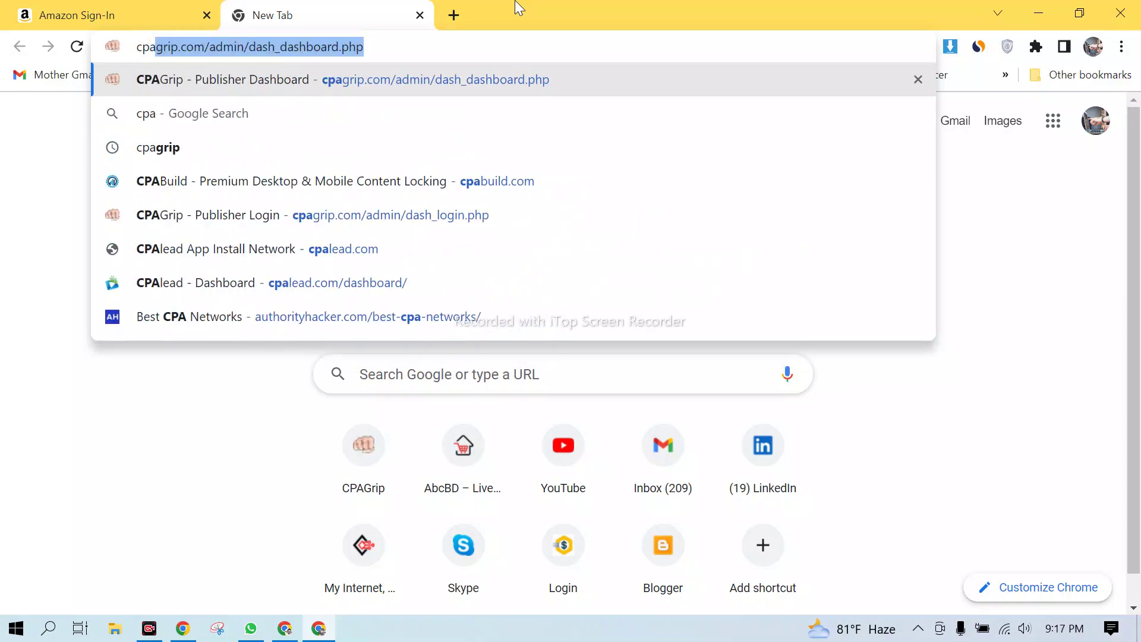
text(bu)
key(Return)
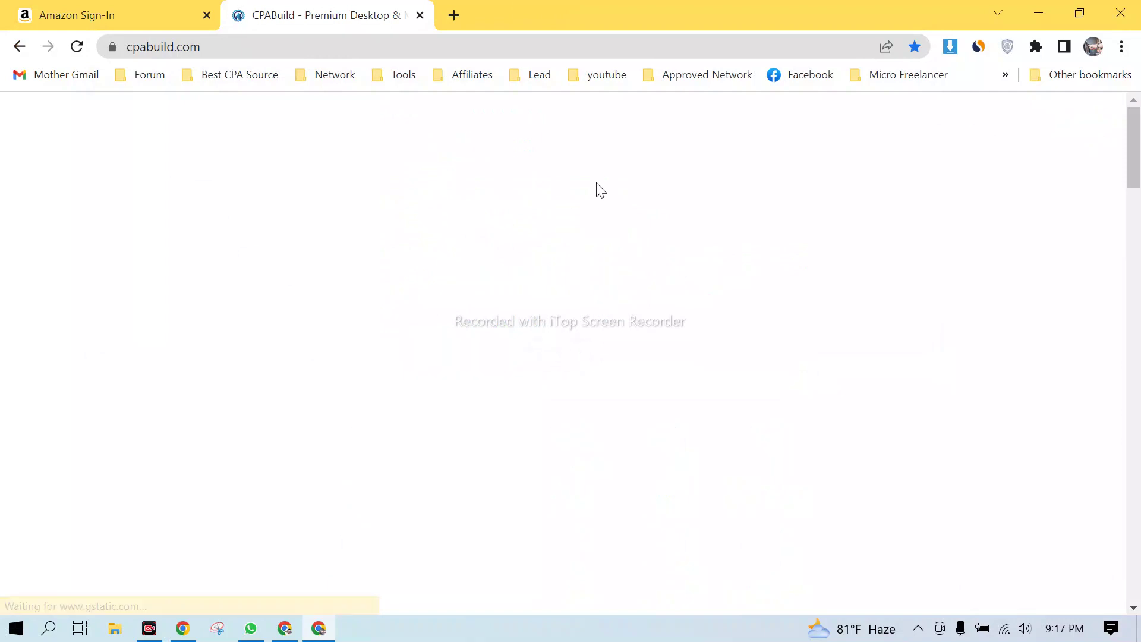
- Log in to CPABuild with the saved credentials and Keep me signed in ticked
click(790, 145)
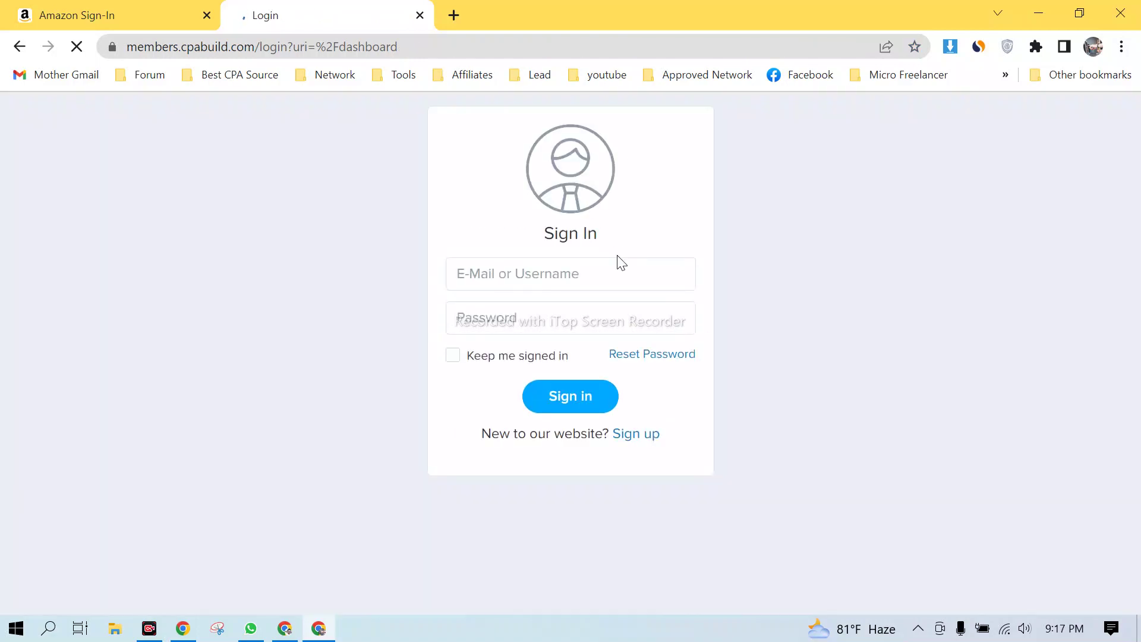
click(536, 267)
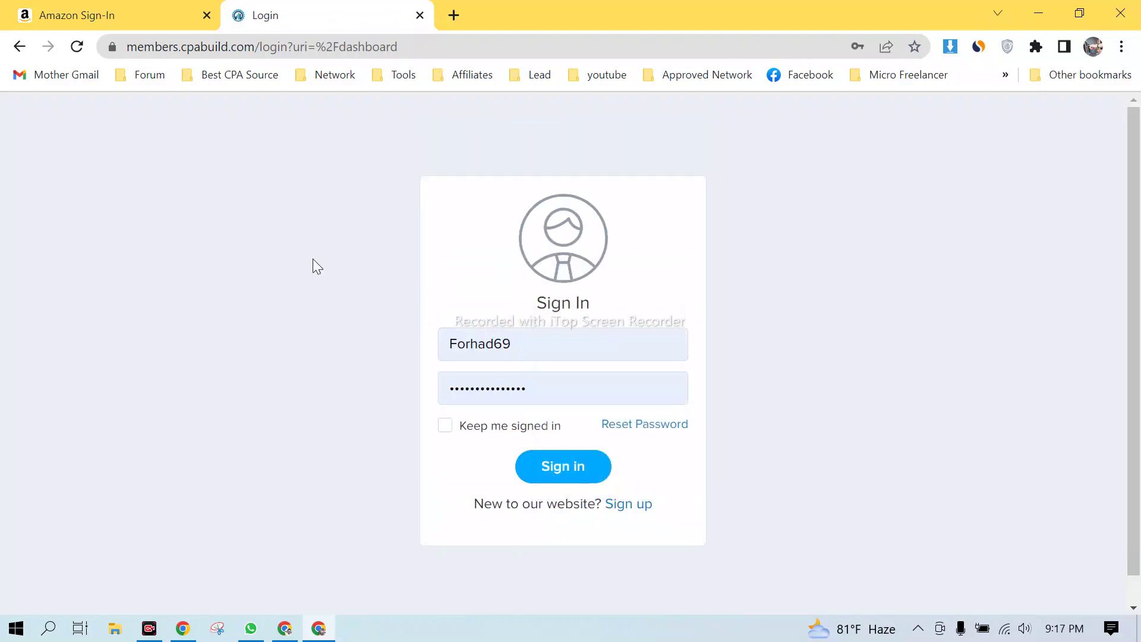
click(445, 425)
click(554, 467)
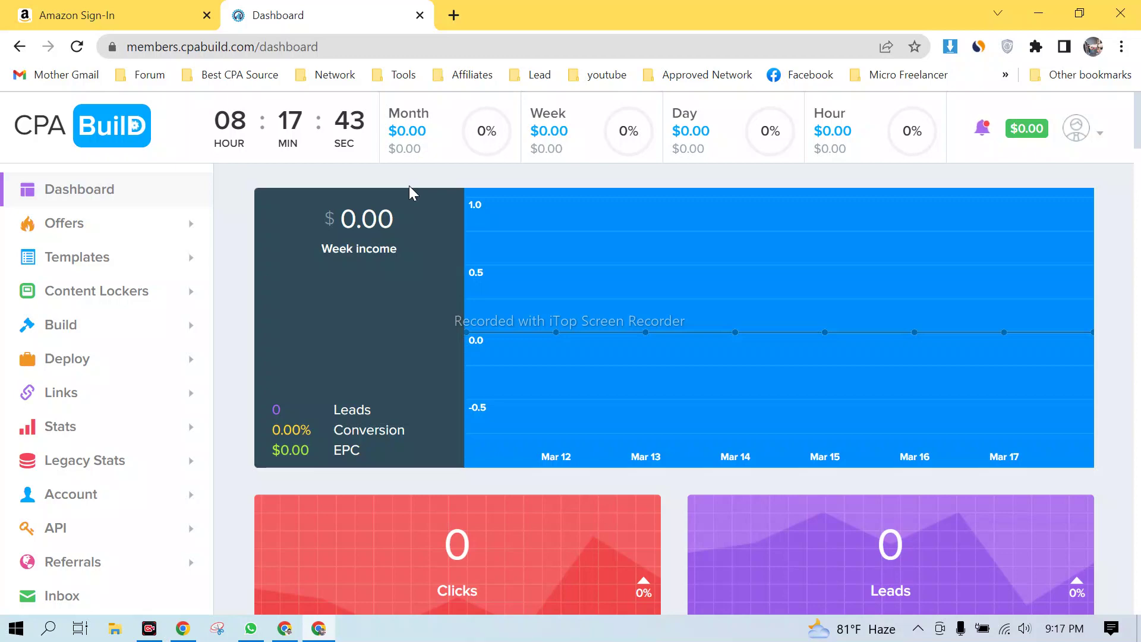
- Expand Offers in the dashboard sidebar and choose All Offers
scroll(616, 301, down, 8)
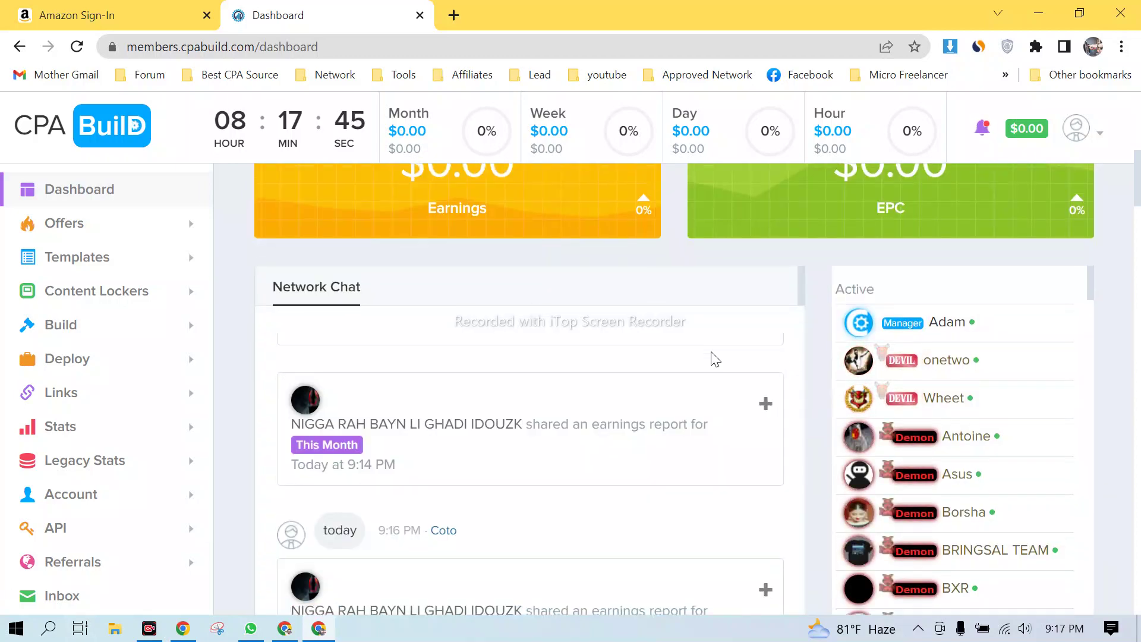
scroll(461, 326, down, 3)
scroll(537, 287, up, 11)
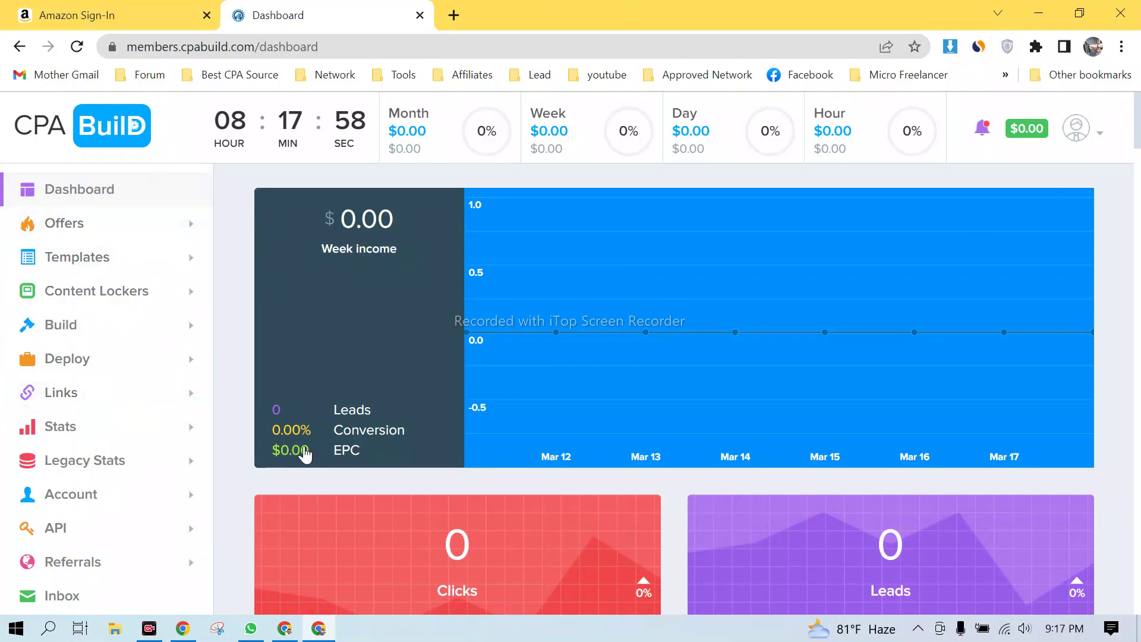
click(158, 226)
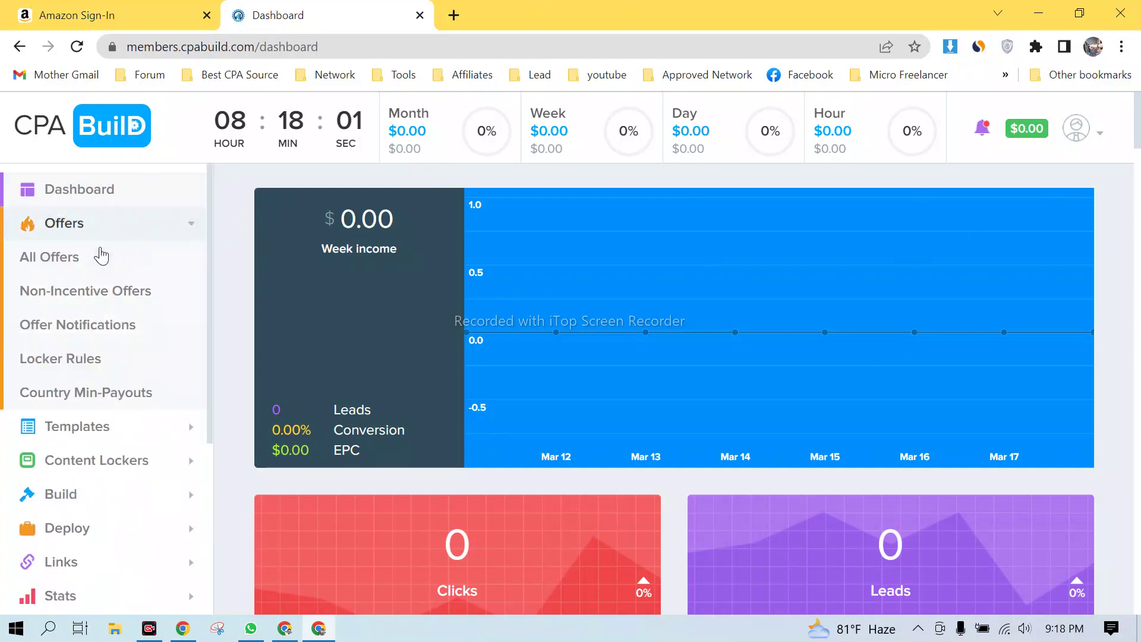
click(79, 262)
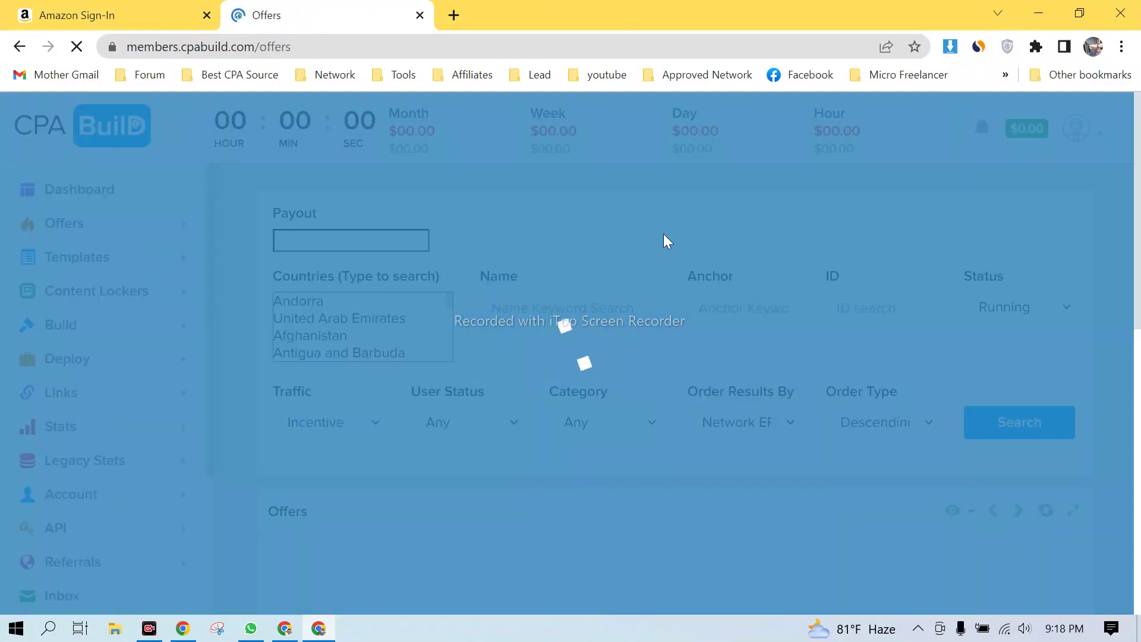
- Select the first offer's ID 53256089 in the offers table
scroll(659, 236, down, 3)
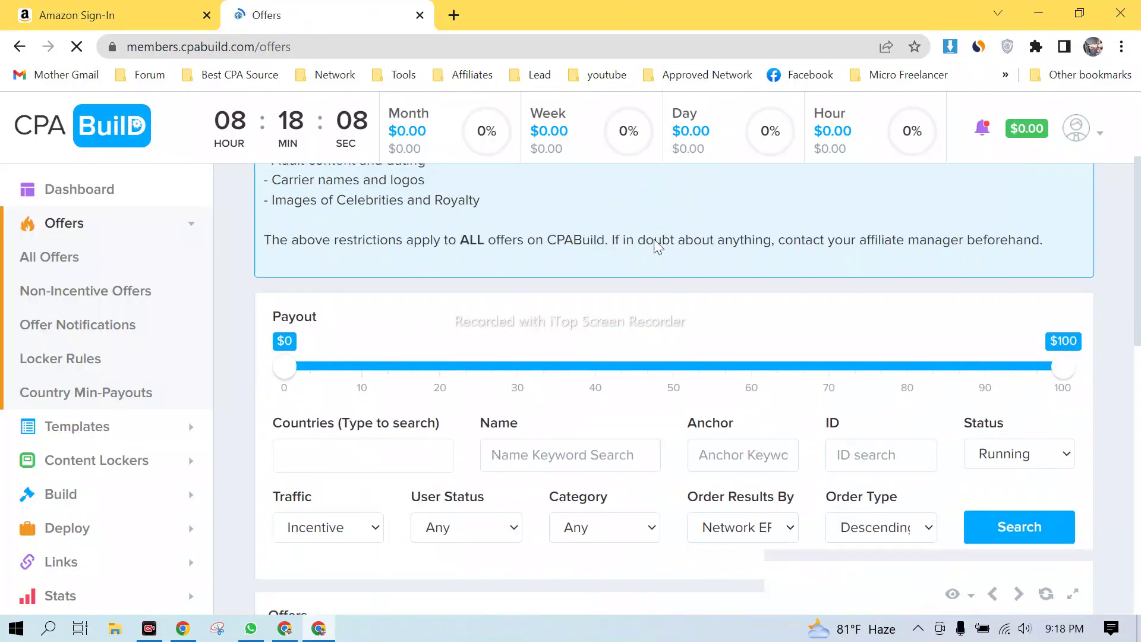
scroll(654, 243, down, 8)
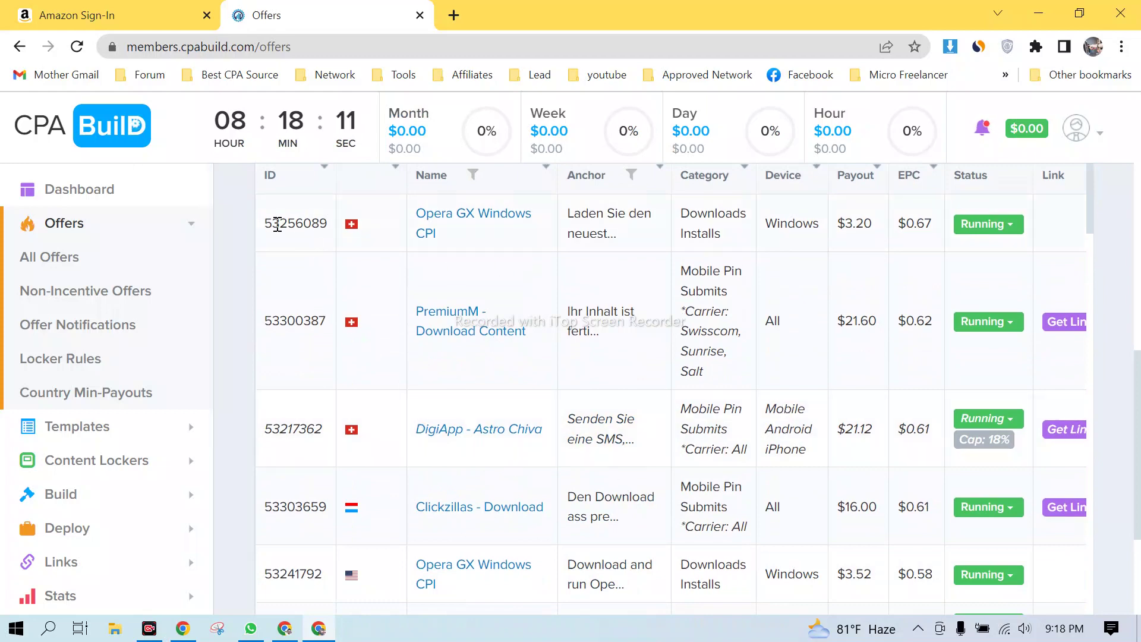
scroll(266, 222, up, 3)
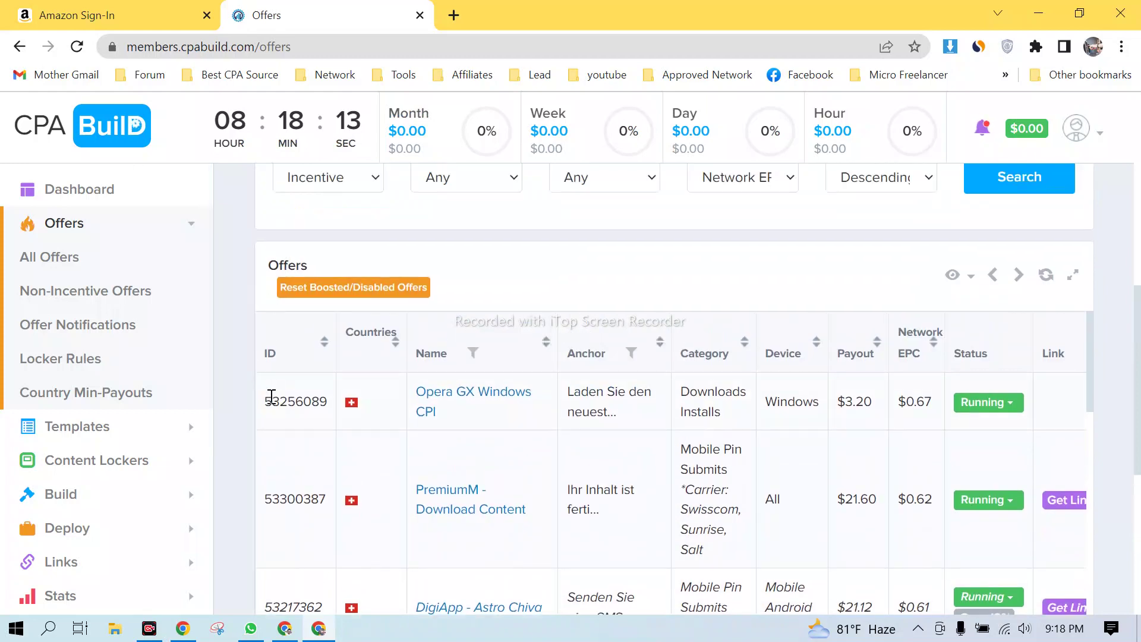
drag(268, 399, 344, 410)
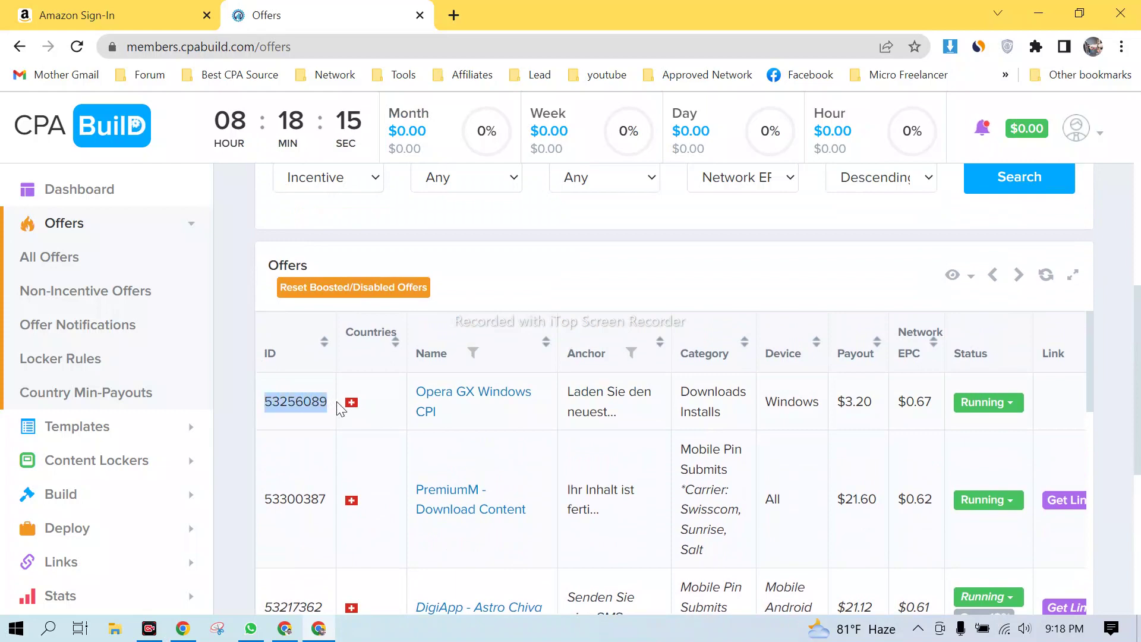
- Admit the participant waiting to join the Google Meet call, then hide the meeting
click(320, 625)
click(746, 195)
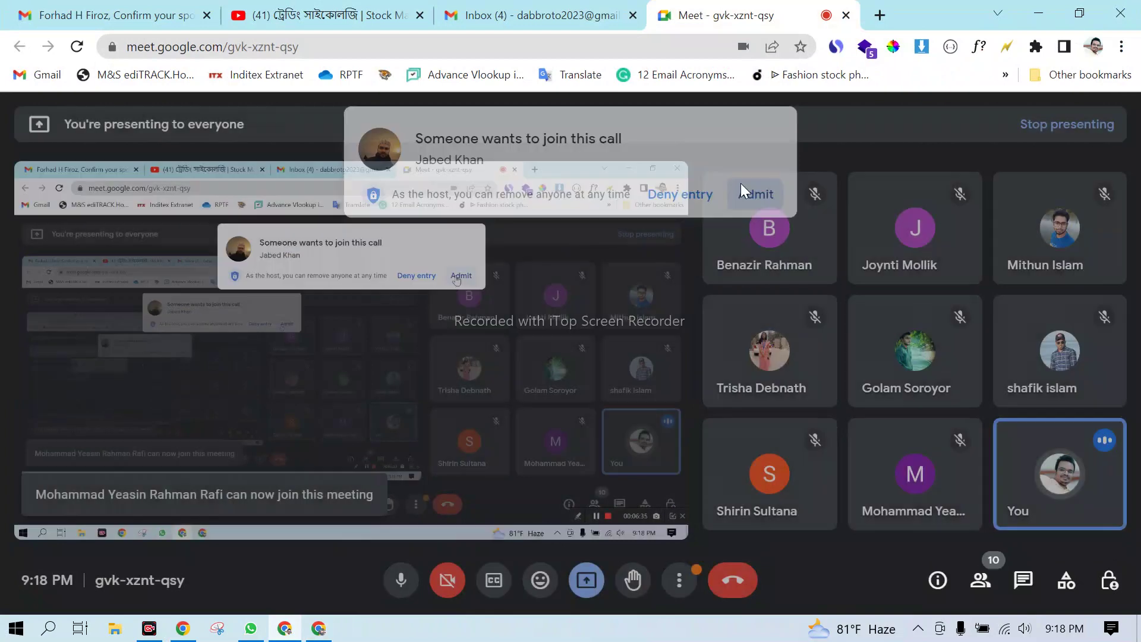
click(1038, 14)
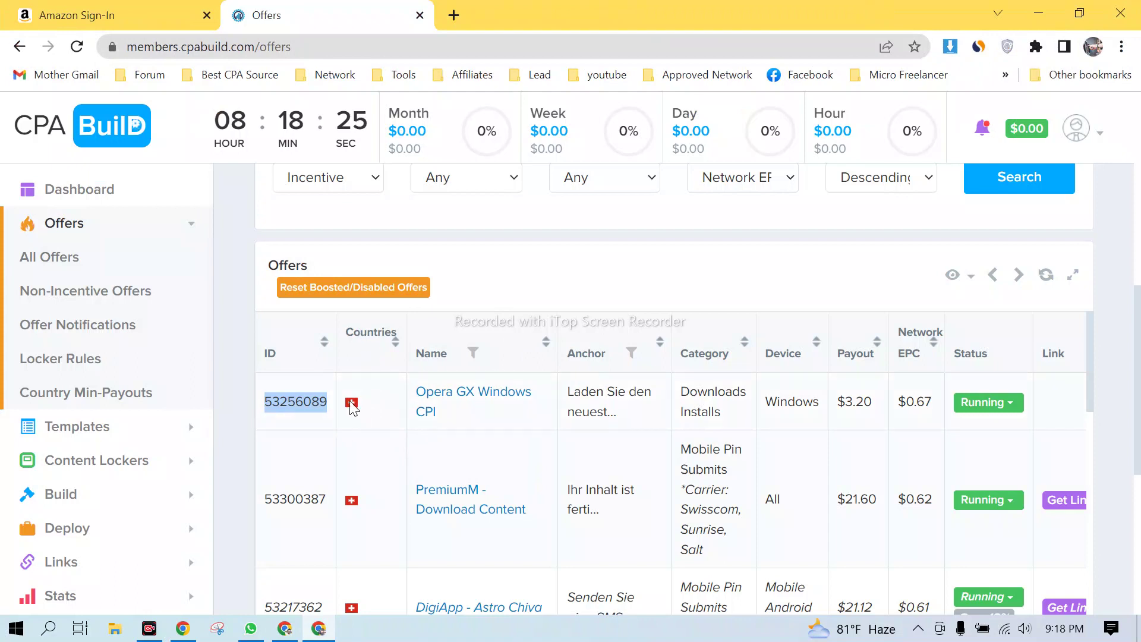
- Select the Opera GX Windows CPI offer name and then its anchor text
mouse_move(353, 407)
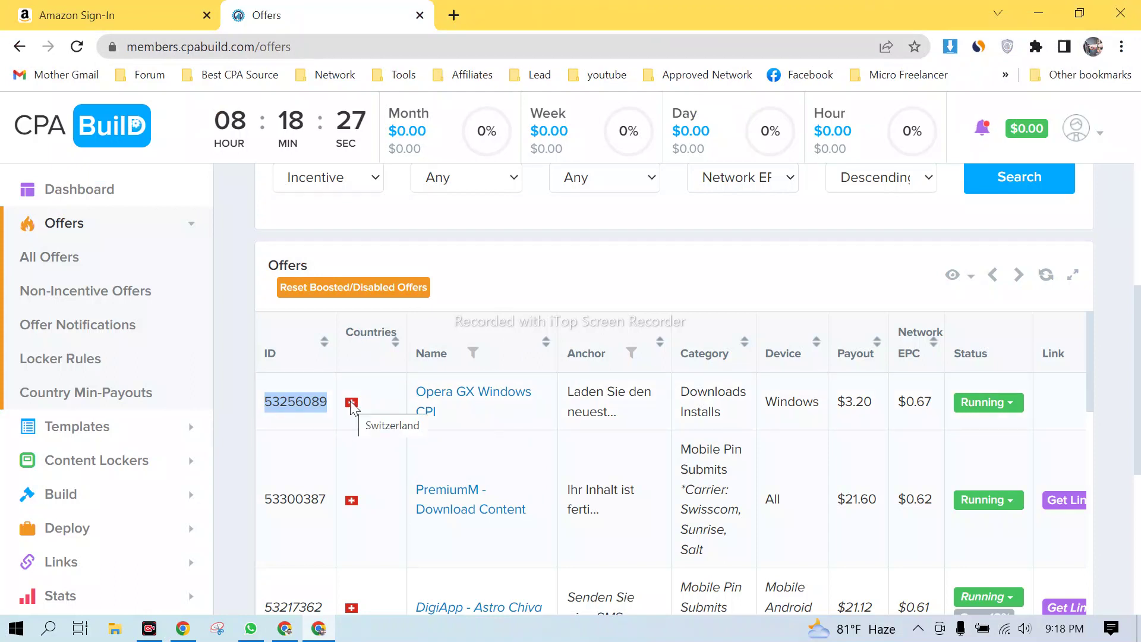
drag(414, 397, 442, 419)
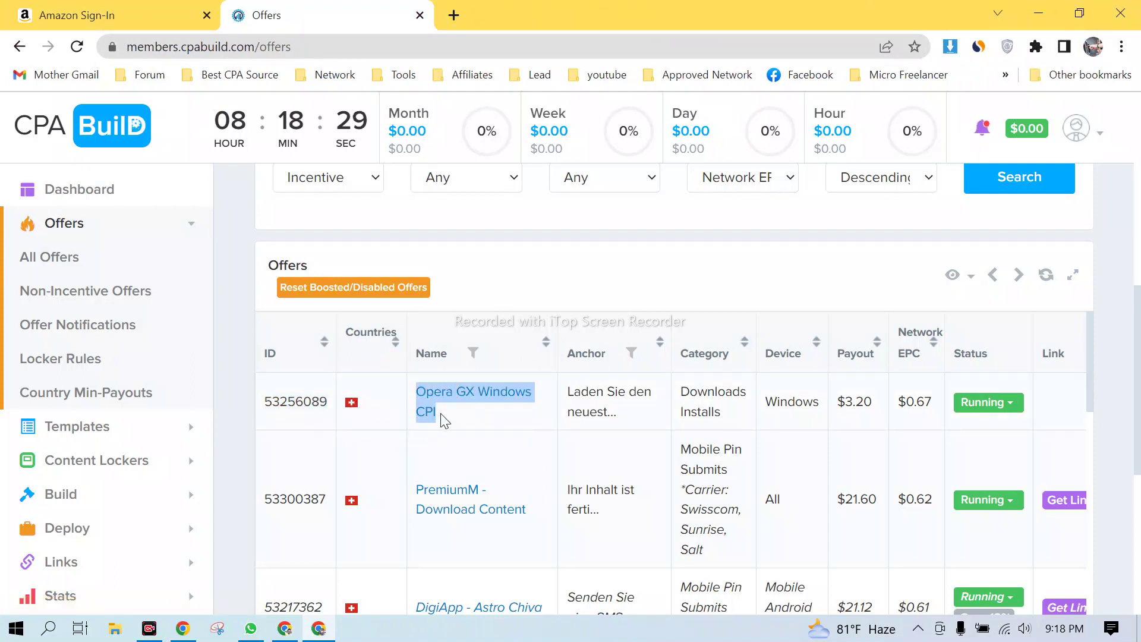
click(539, 418)
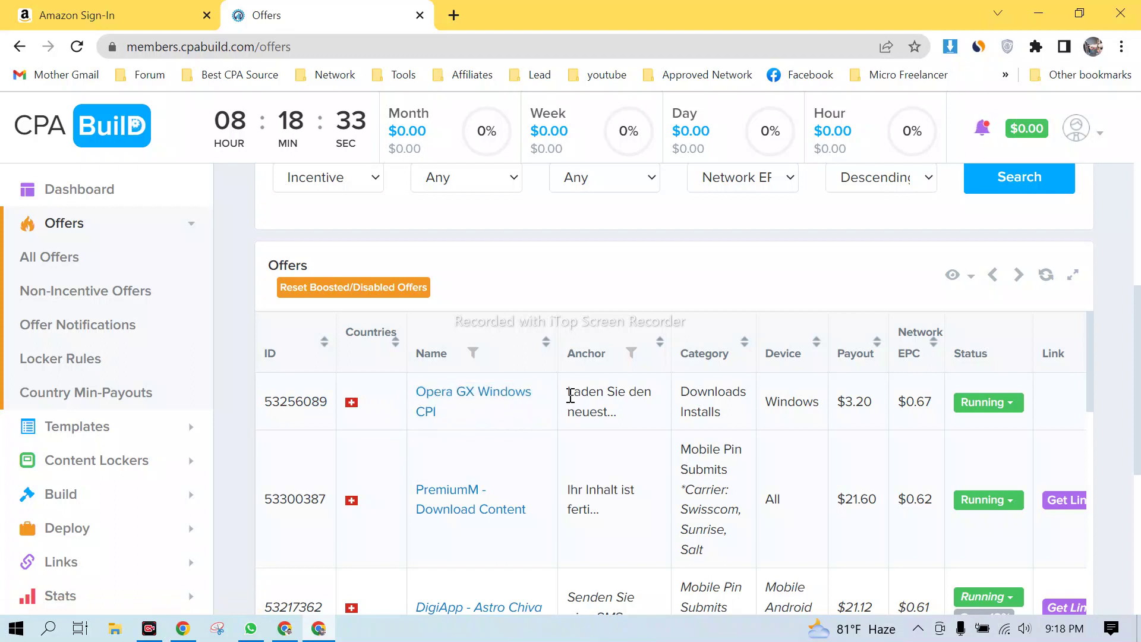
drag(570, 400, 929, 404)
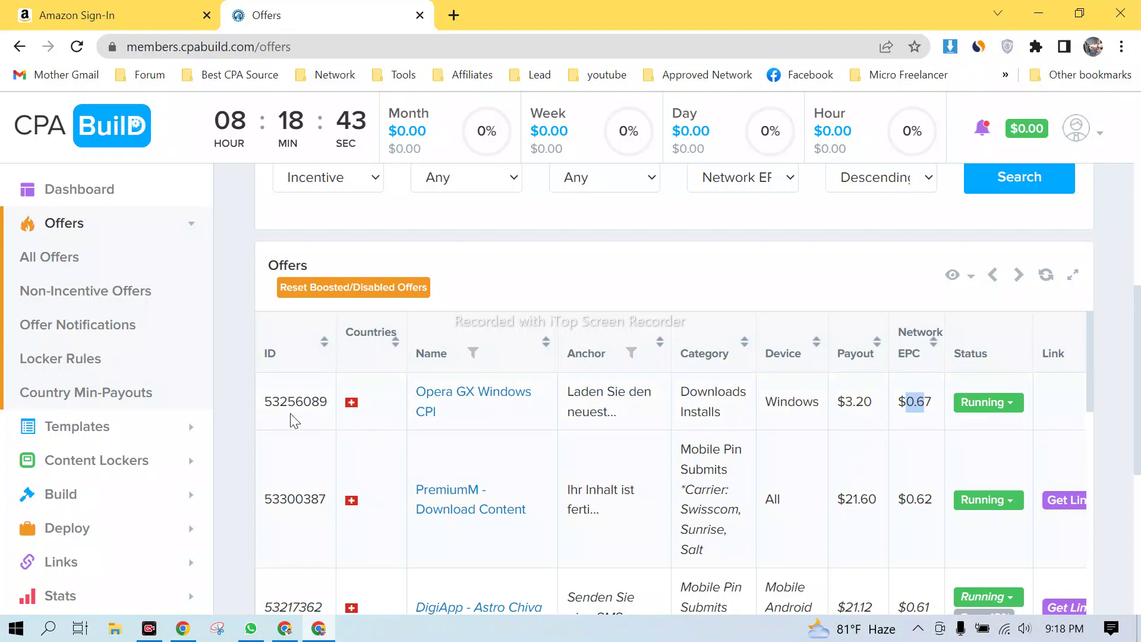
- Highlight the first offer's ID and check its copy options
drag(263, 402, 329, 401)
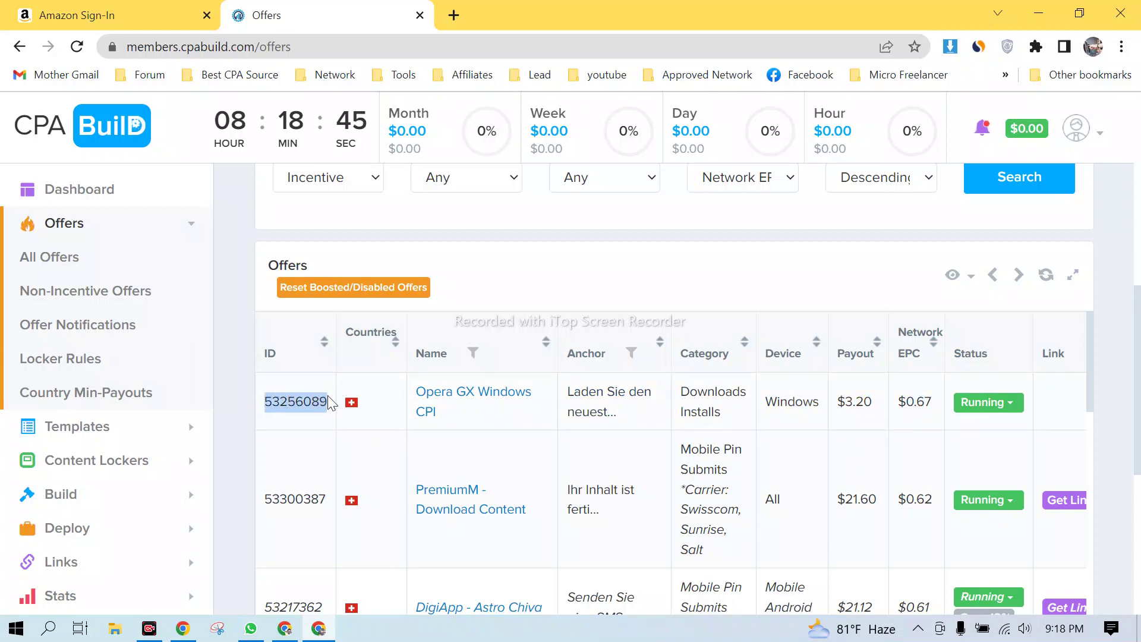
right_click(320, 403)
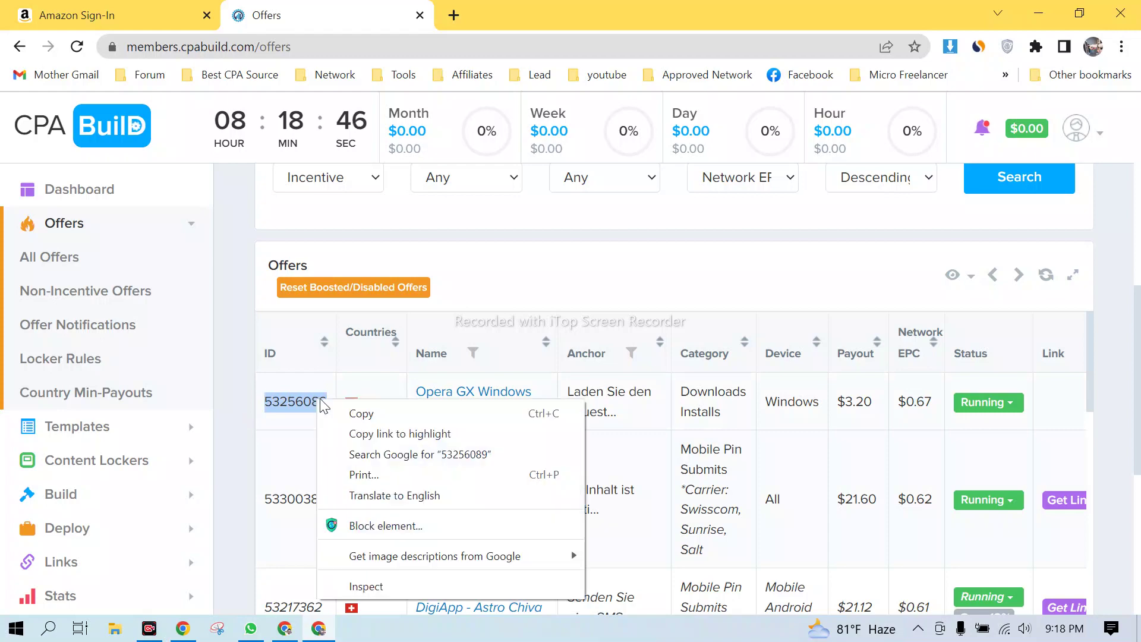
click(296, 426)
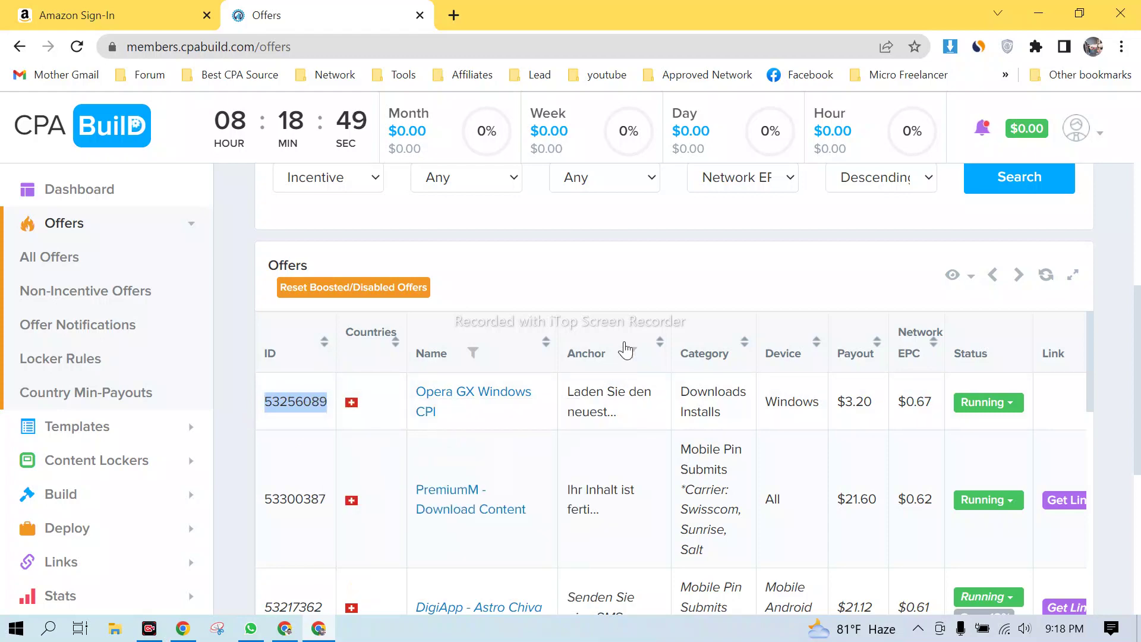
scroll(618, 384, down, 5)
scroll(618, 434, up, 5)
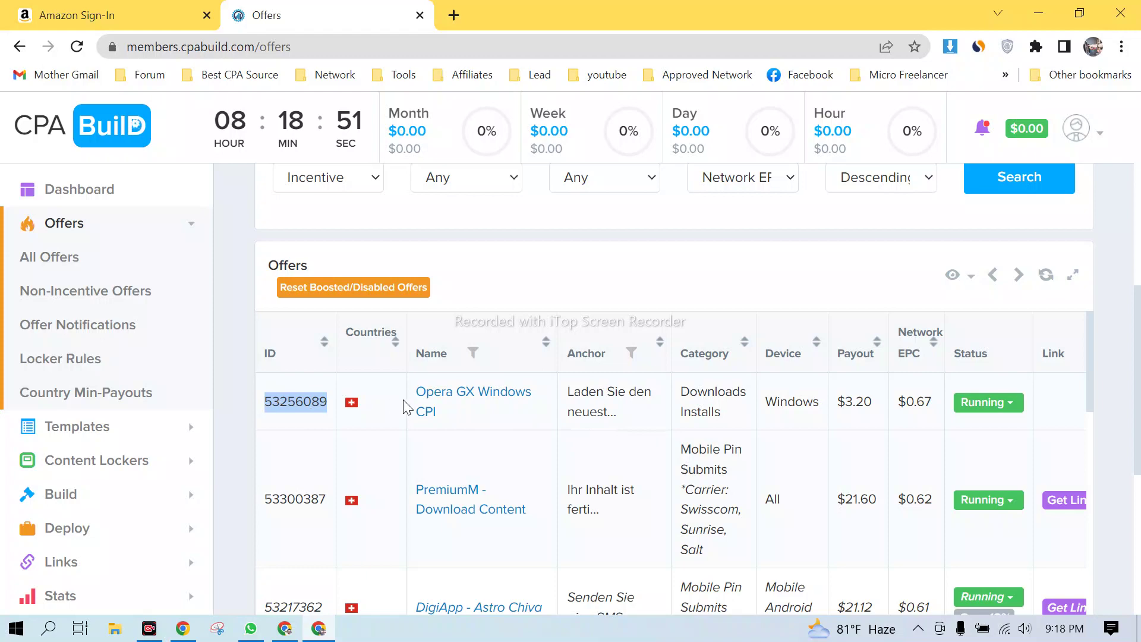
scroll(306, 565, down, 5)
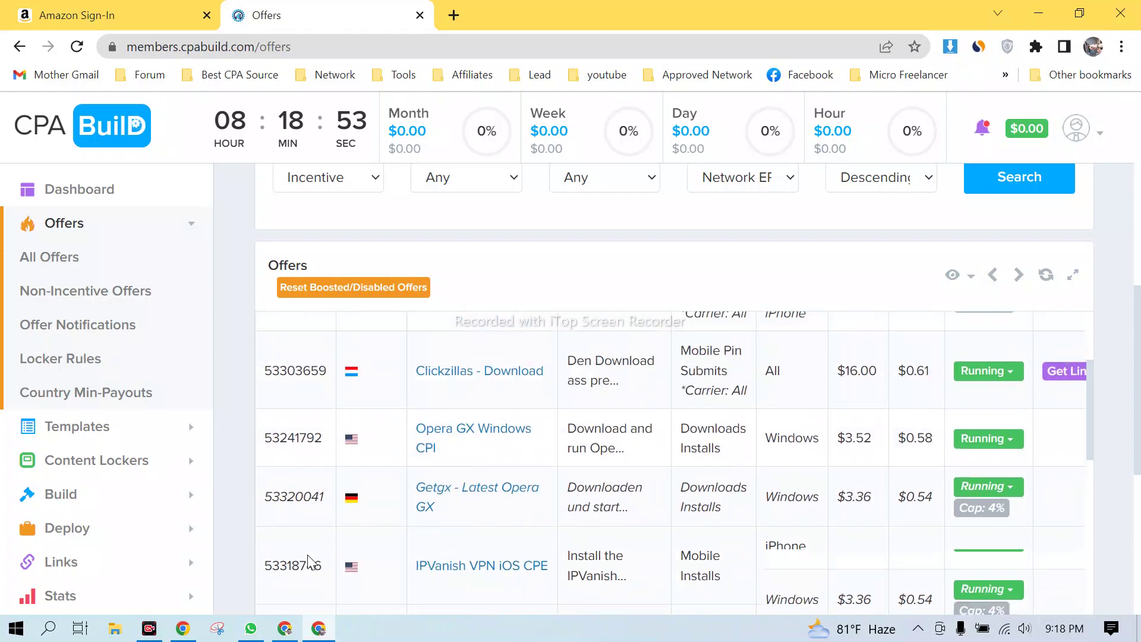
scroll(315, 523, up, 5)
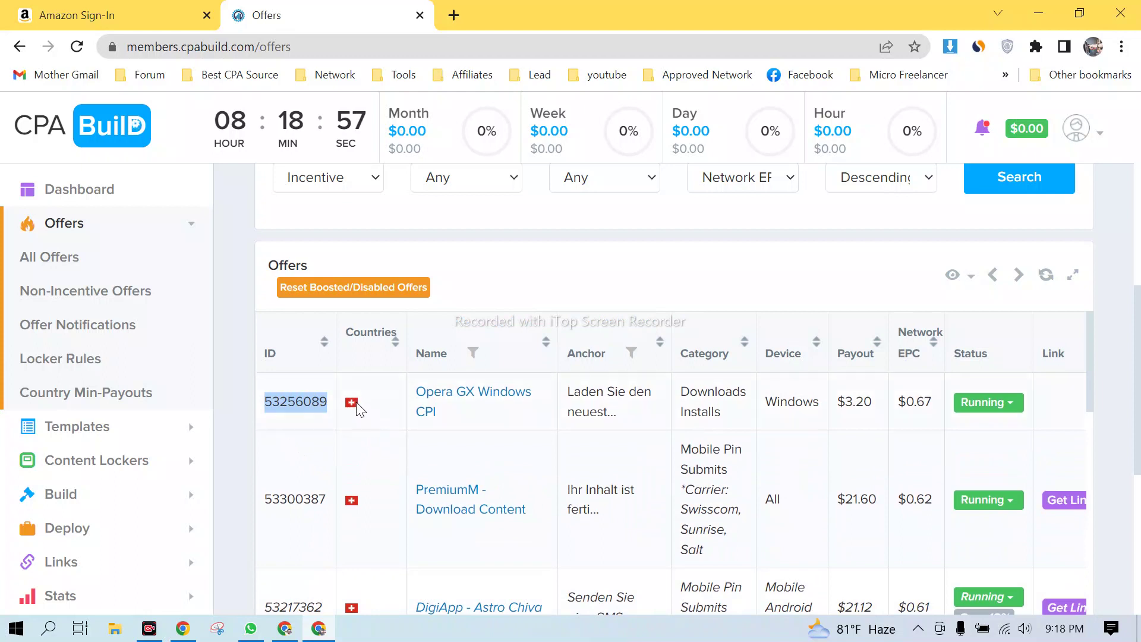
- Highlight the offer's name, Downloads Installs category, Windows device and $3.20 payout
mouse_move(358, 409)
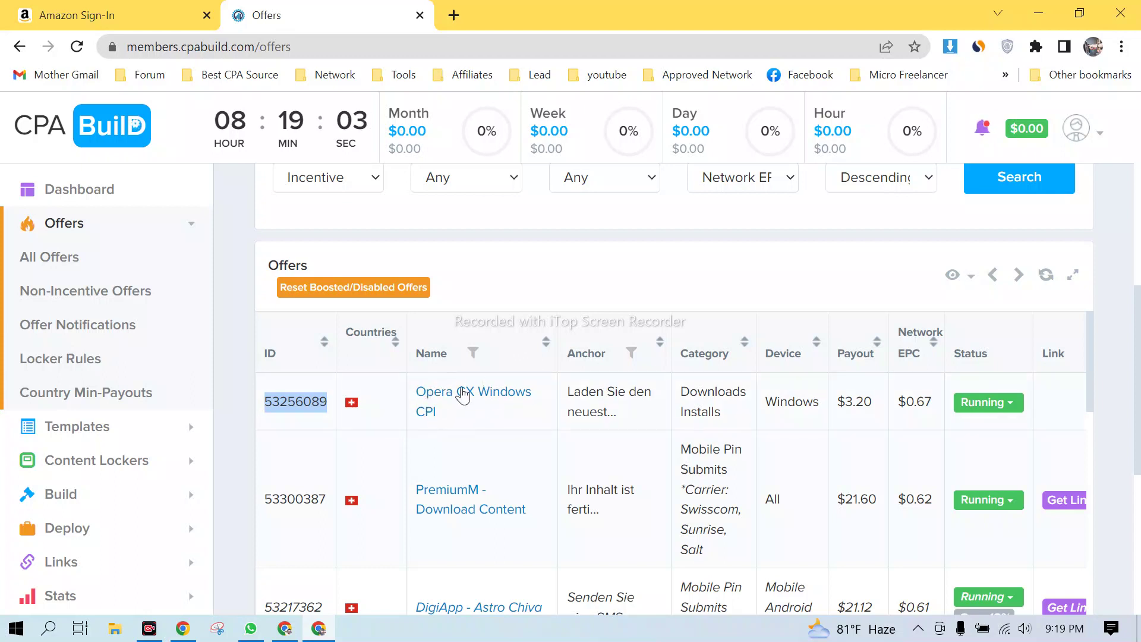
drag(438, 414, 416, 391)
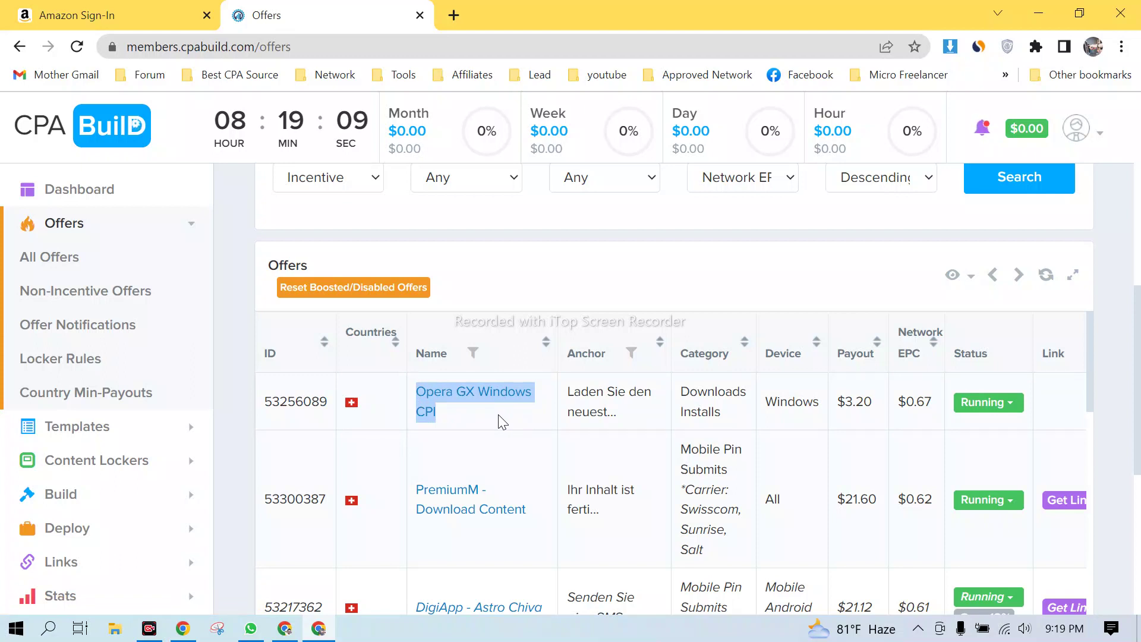
click(473, 416)
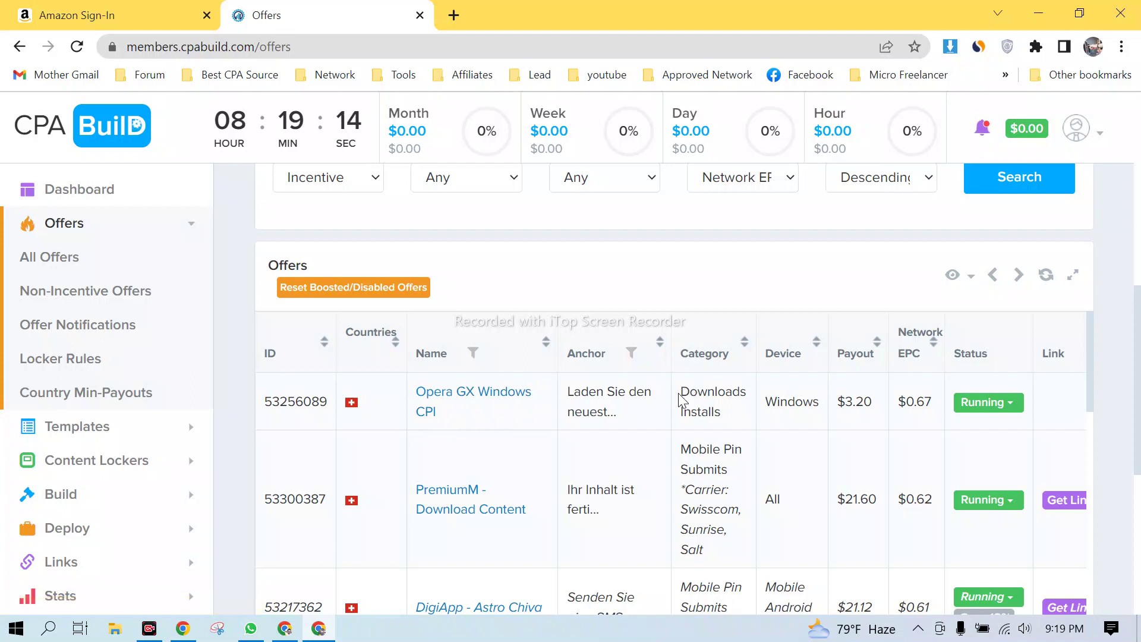
drag(680, 392, 730, 414)
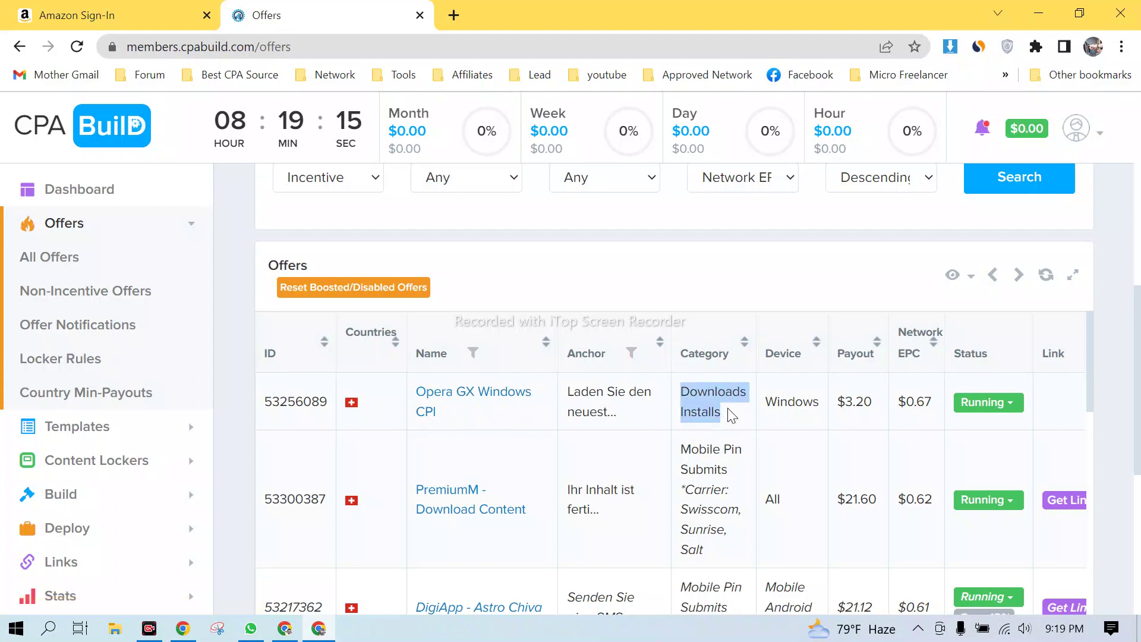
click(768, 426)
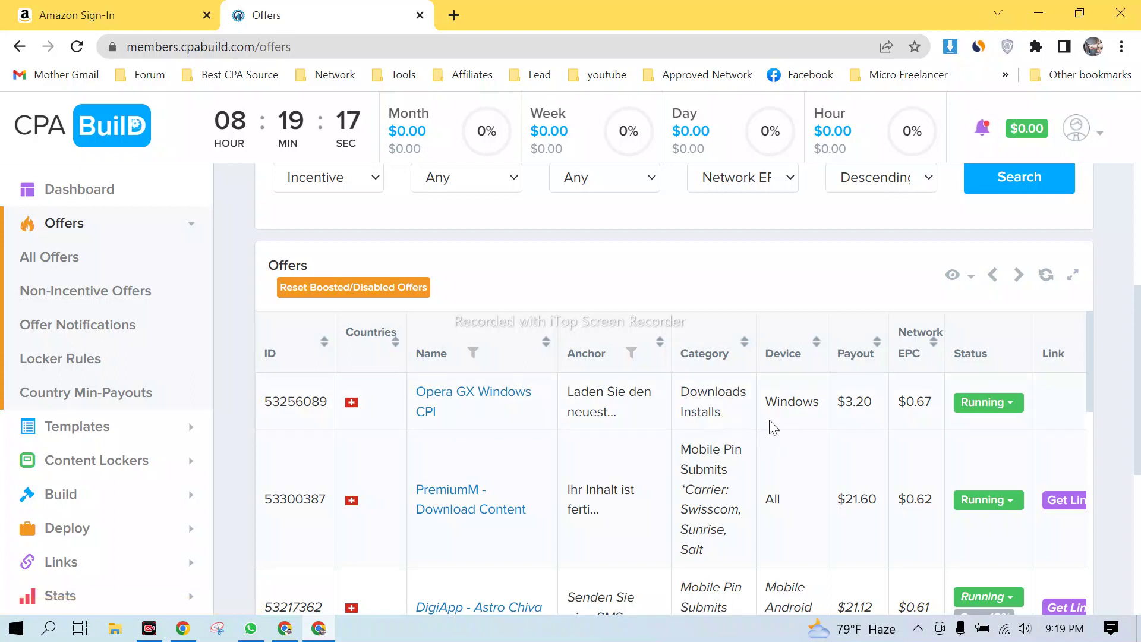
drag(763, 403, 819, 402)
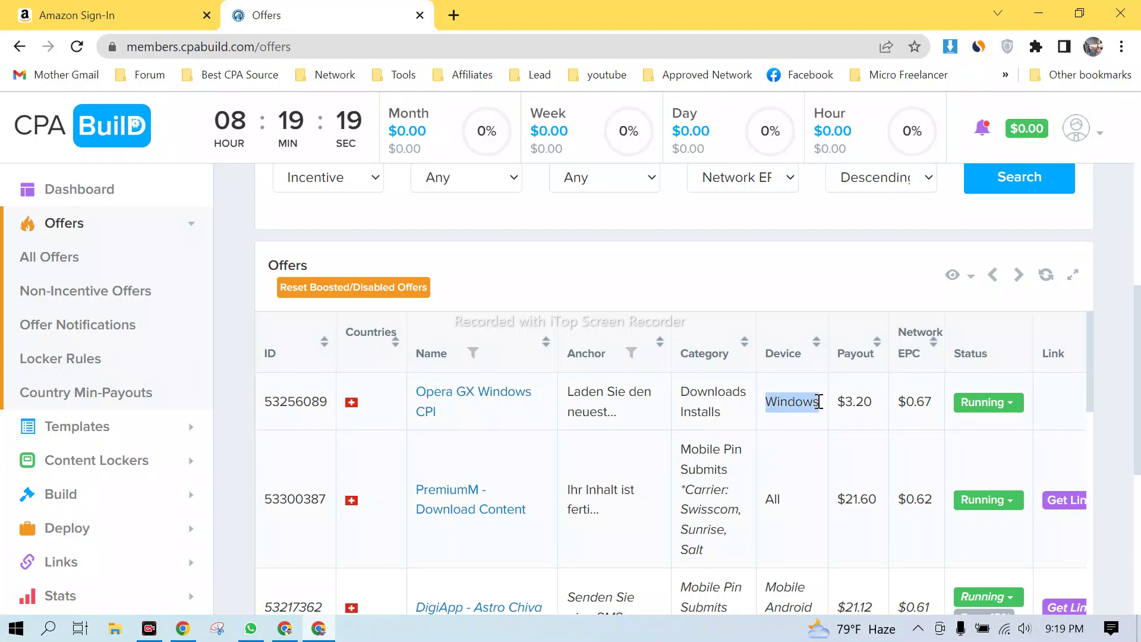
click(854, 420)
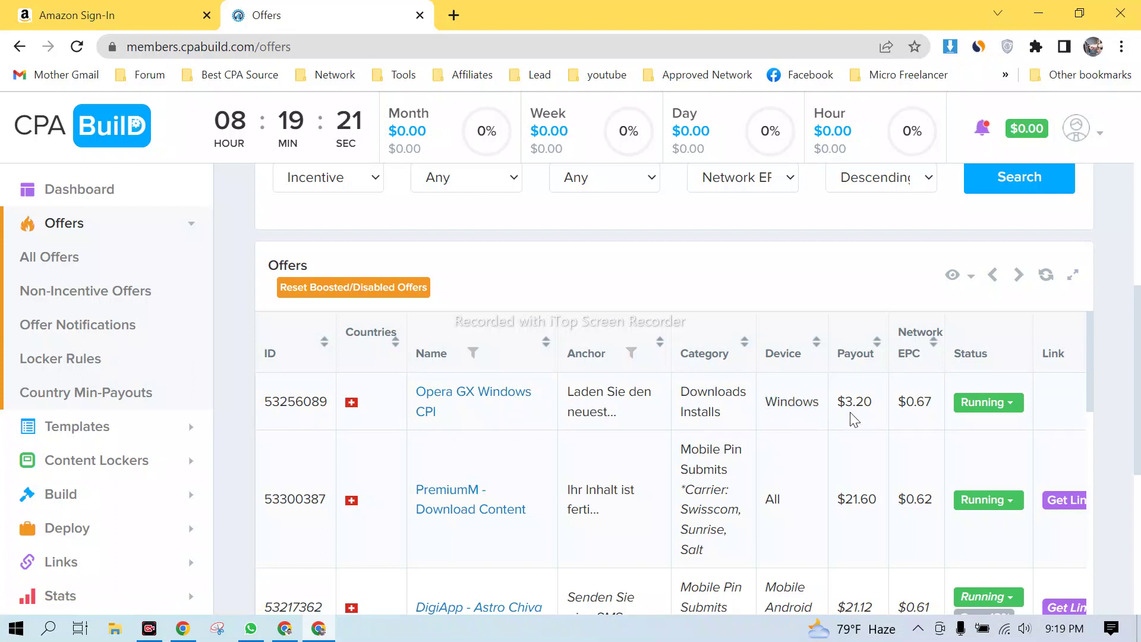
drag(878, 409, 839, 402)
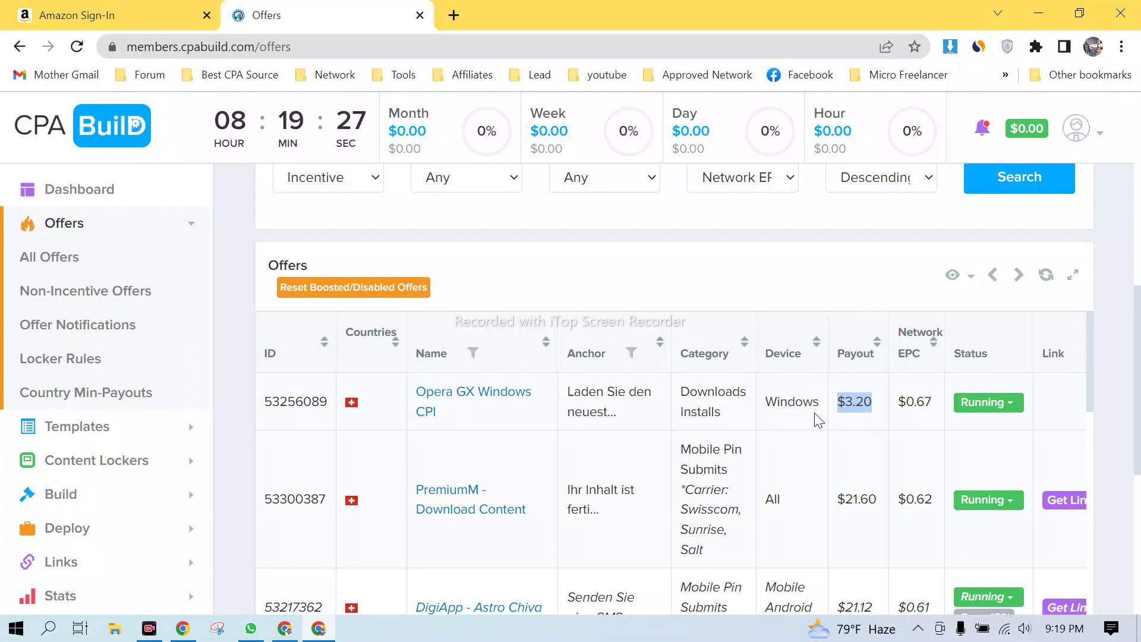
click(286, 631)
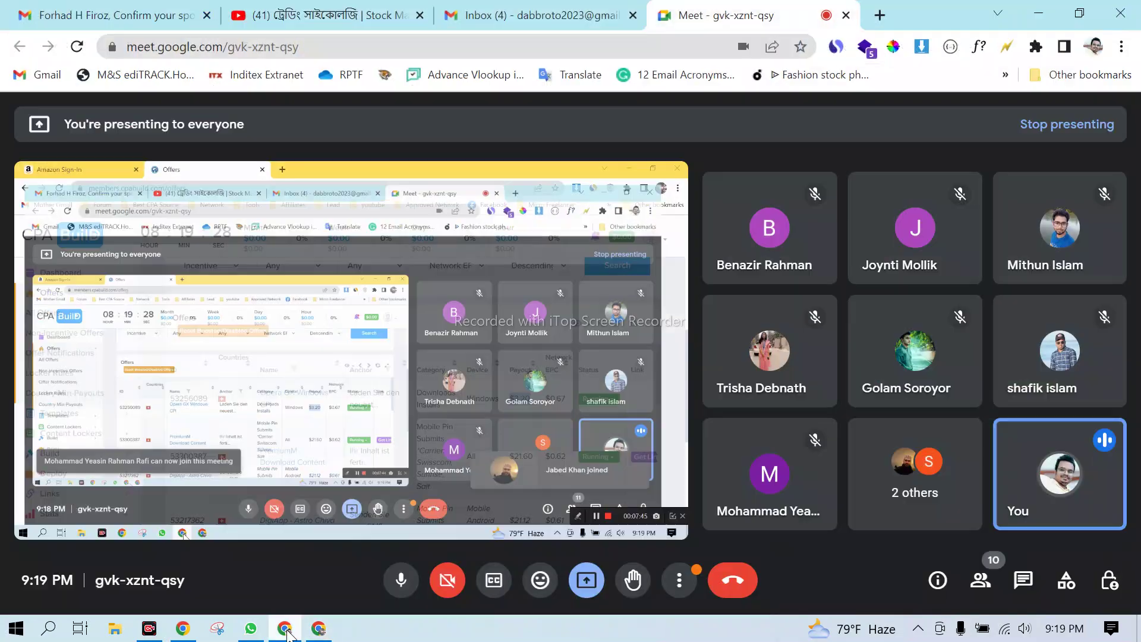
- Re-send the class Meet link to the Freelancing Batch-114 WhatsApp group, then minimize WhatsApp
click(252, 630)
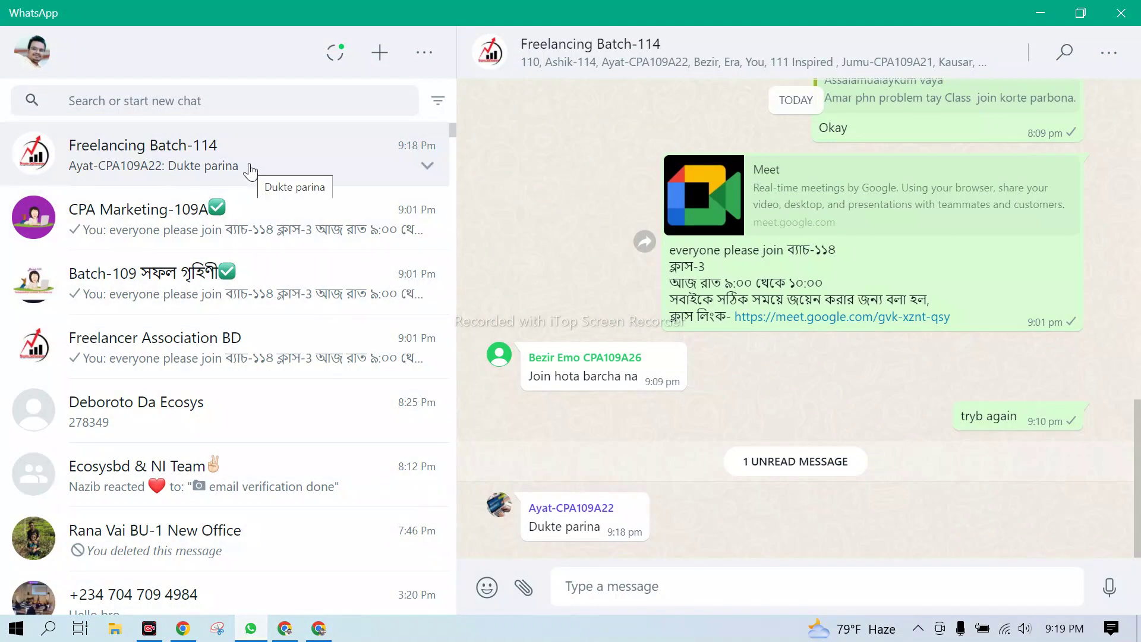
drag(978, 318, 733, 332)
key(ctrl+c)
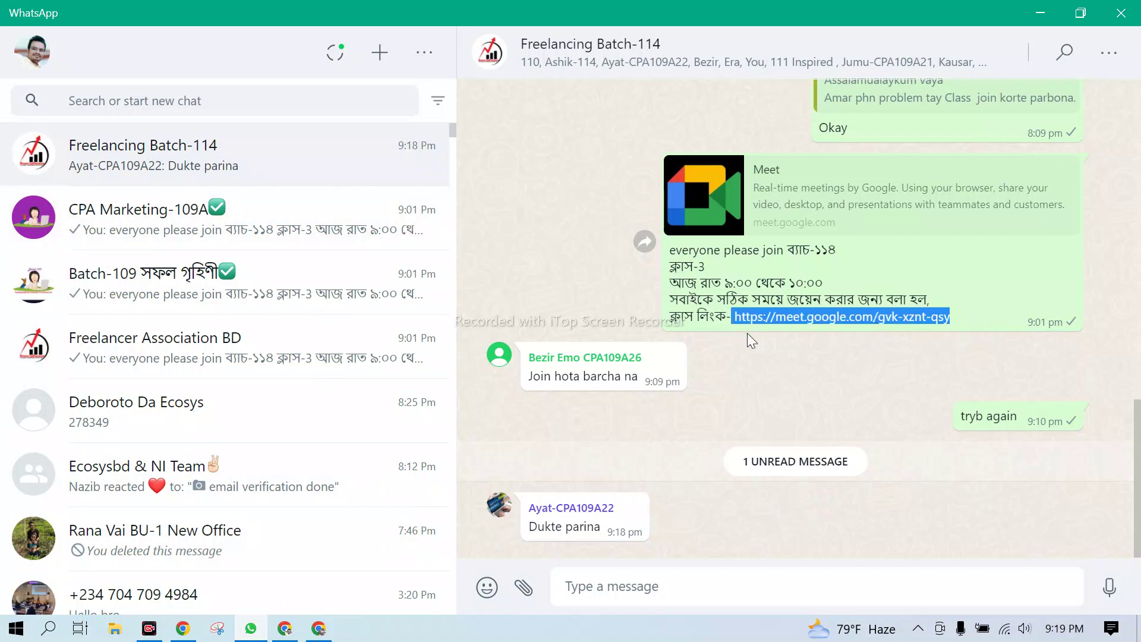
click(675, 587)
key(ctrl+v)
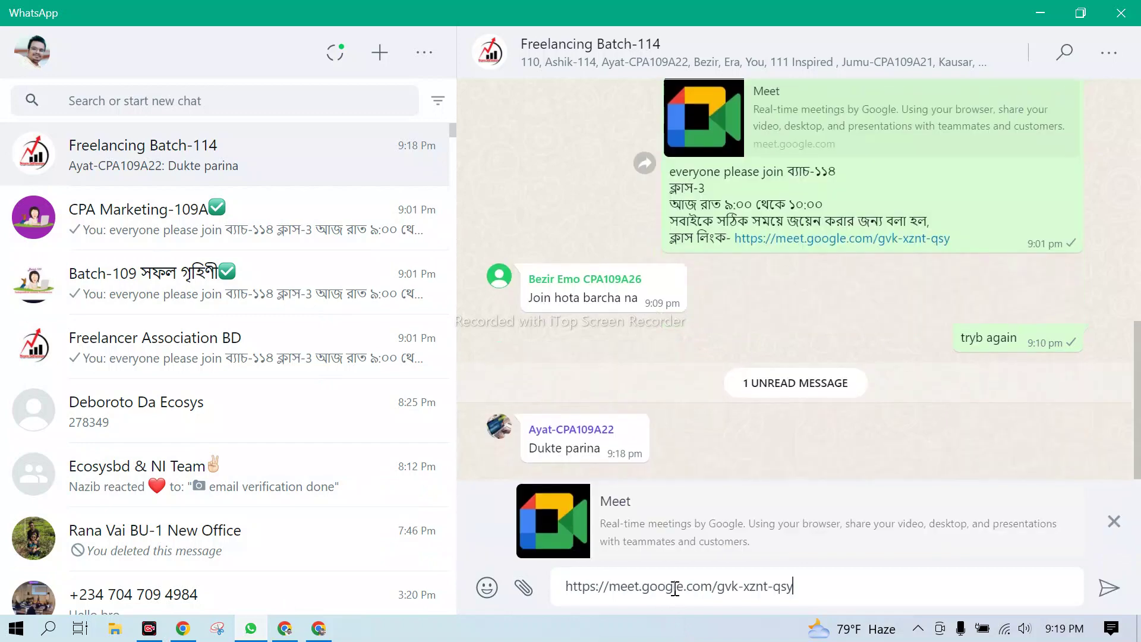
key(Return)
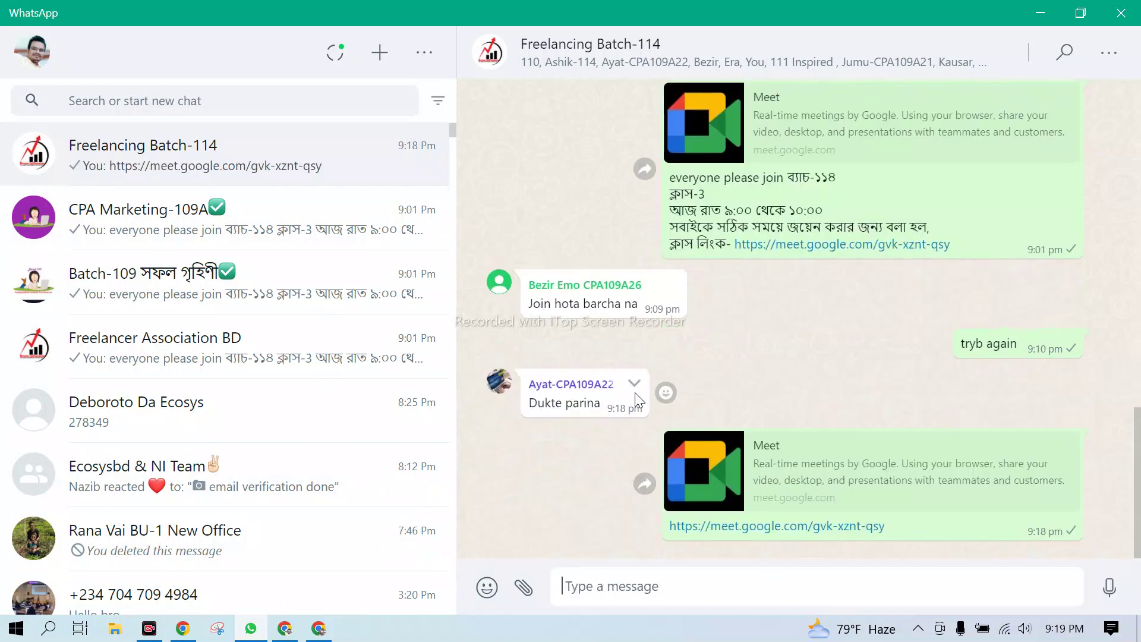
click(1040, 24)
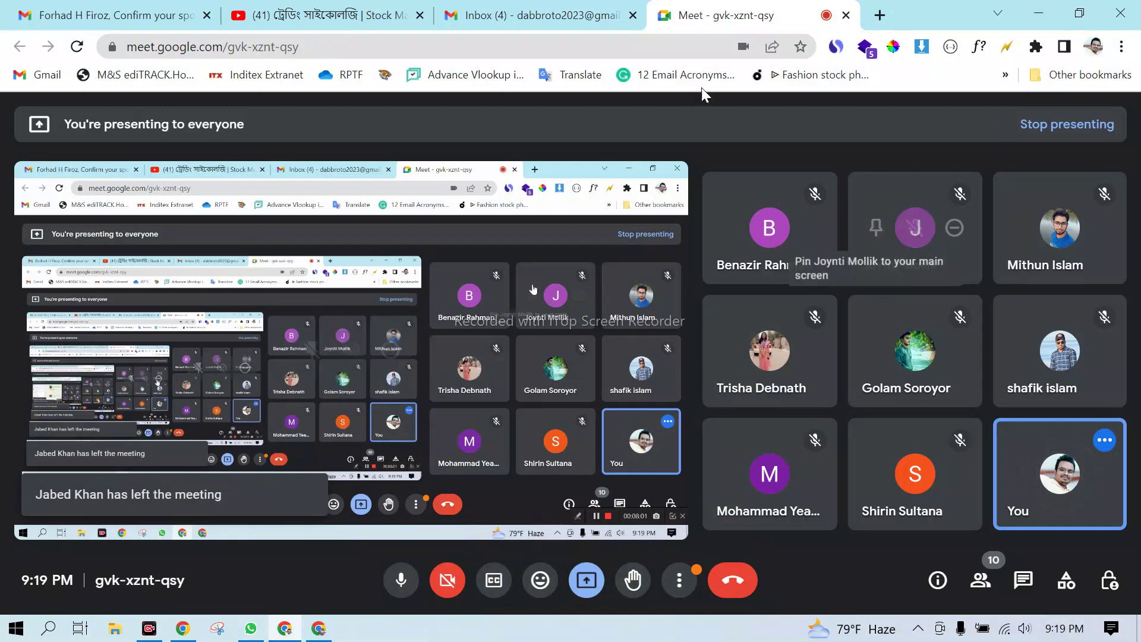
- Back on the CPABuild Offers page, highlight the 3.20 payout value
click(319, 628)
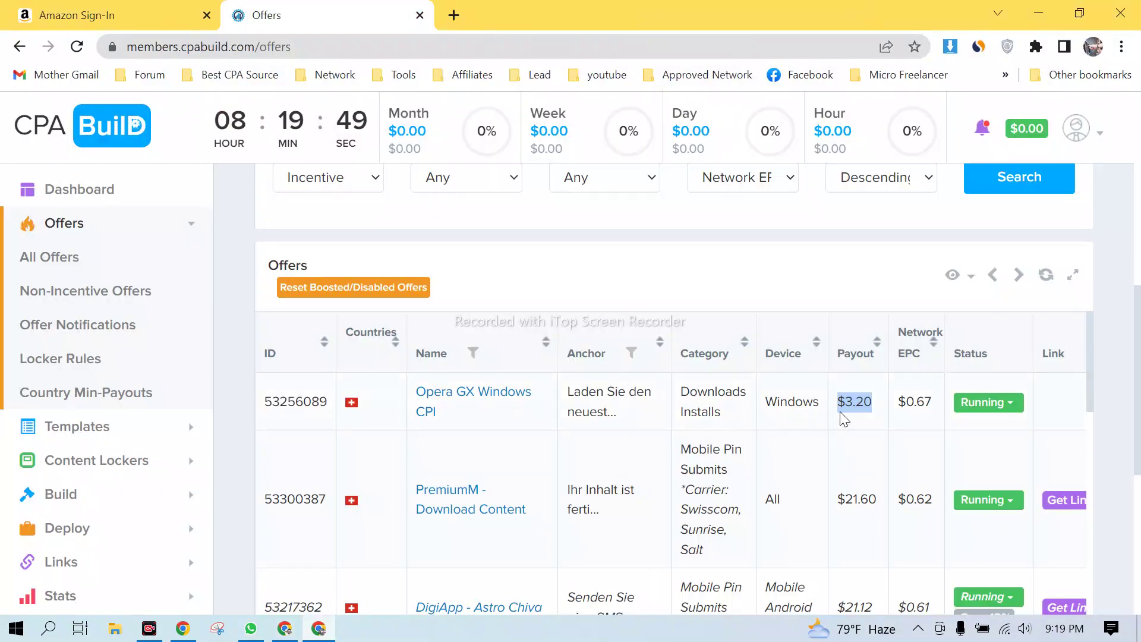
click(770, 416)
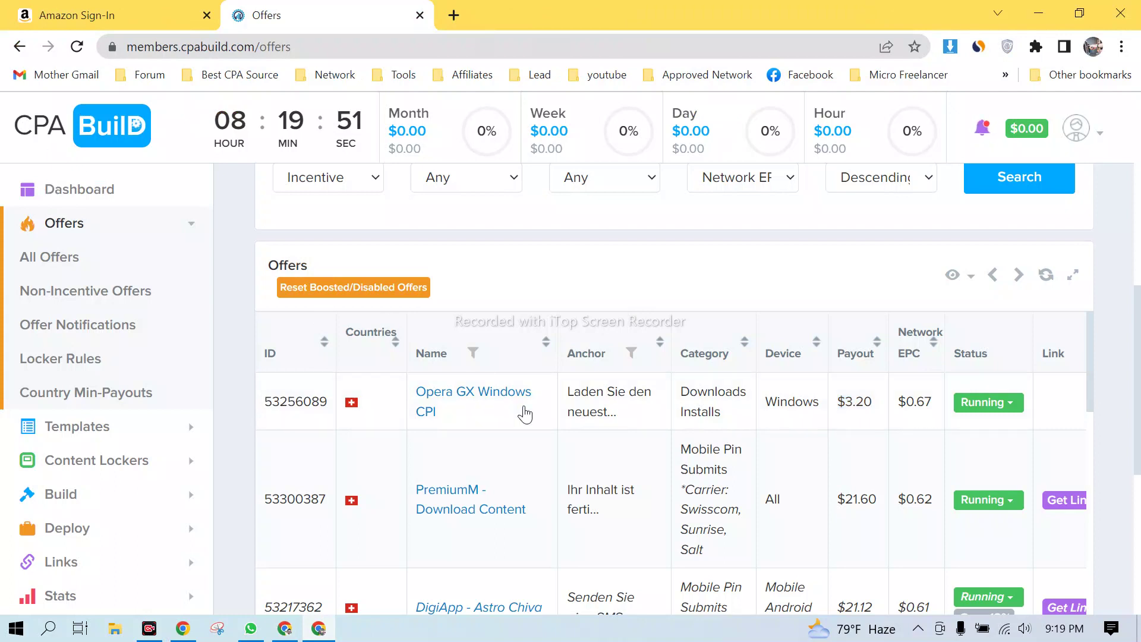
drag(840, 408, 879, 407)
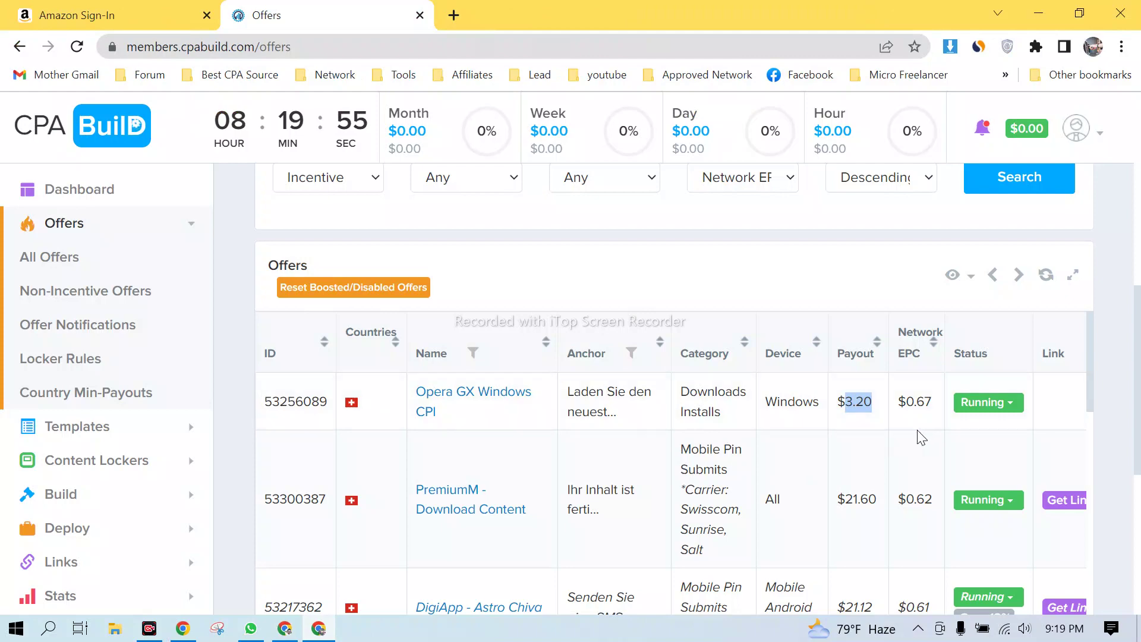
scroll(1081, 514, down, 2)
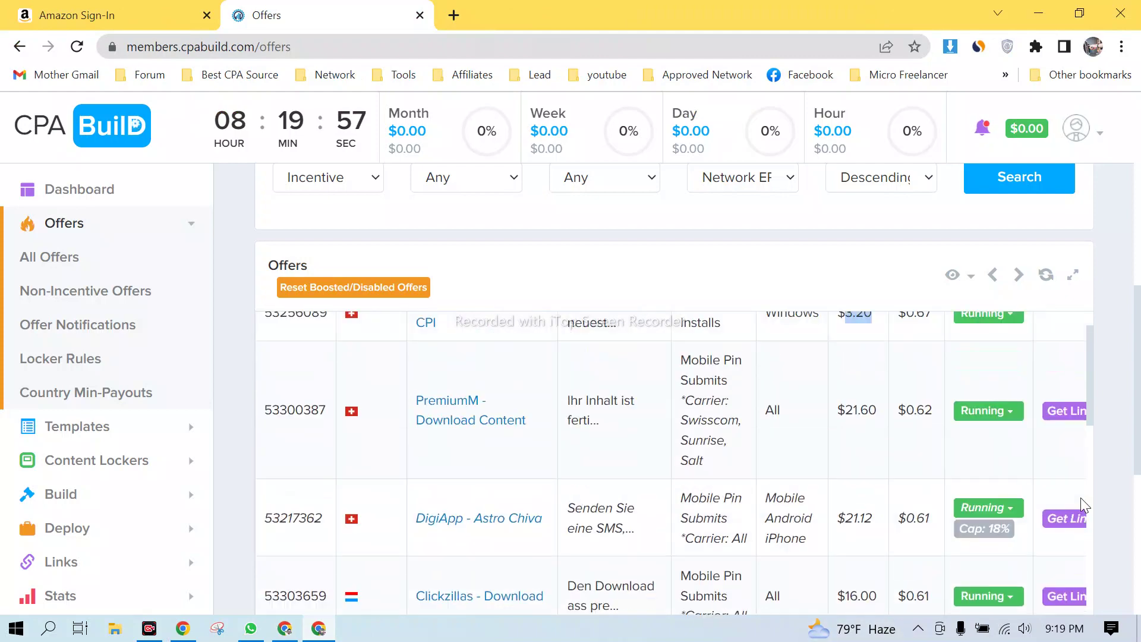
scroll(1081, 505, up, 2)
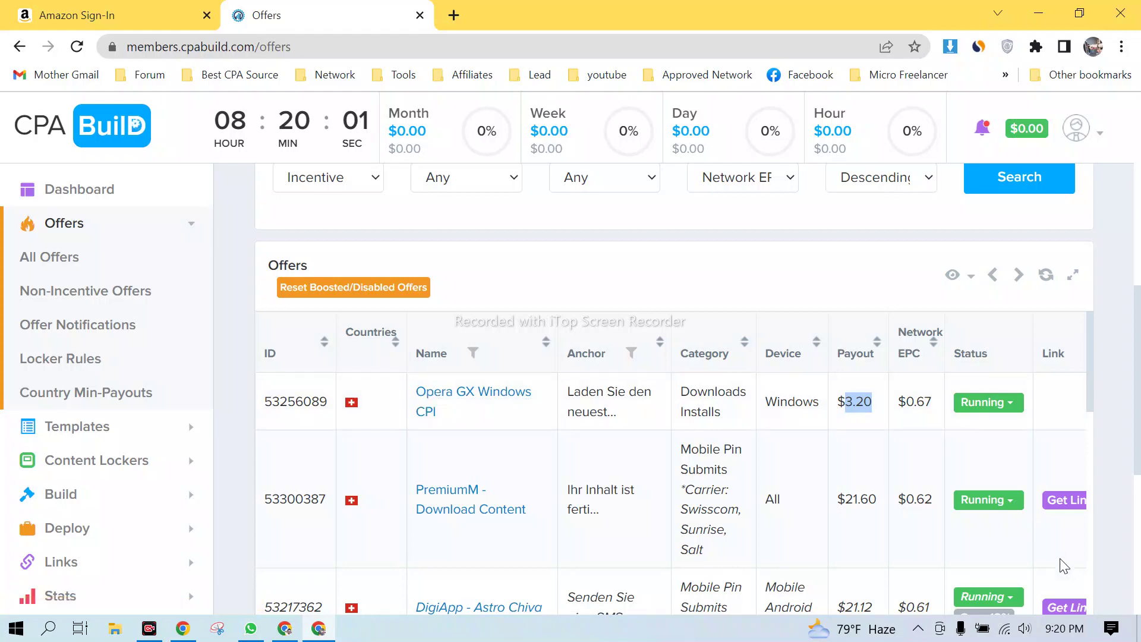
scroll(1010, 552, down, 1)
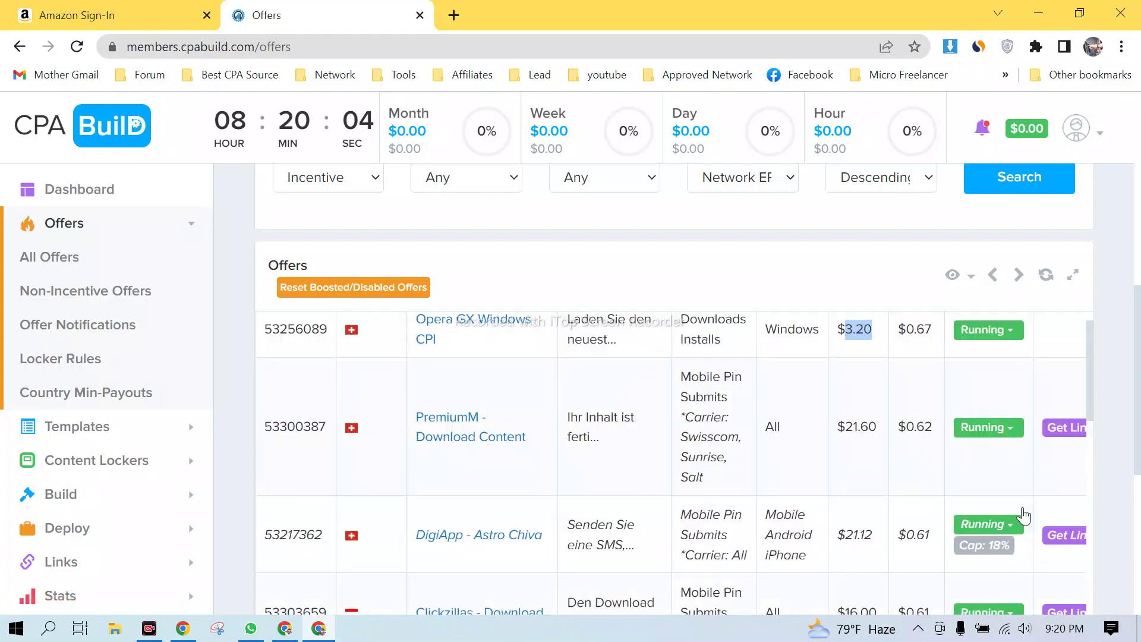
scroll(1023, 516, up, 1)
- Check the Running status choices without changing them, then open the Opera GX Windows CPI offer
click(1016, 404)
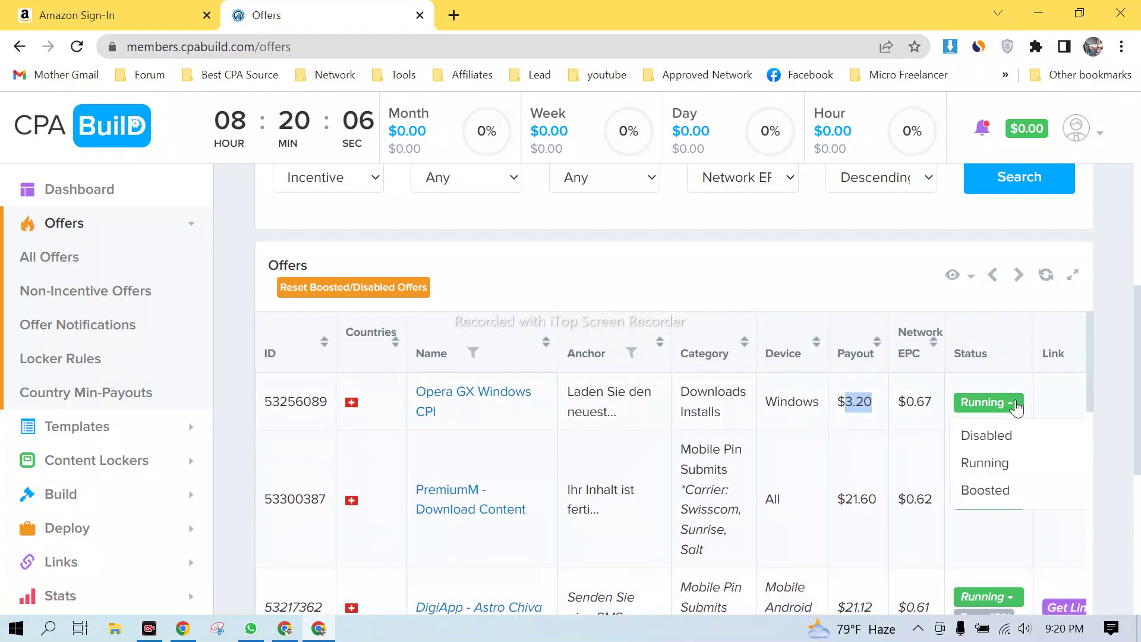
click(908, 410)
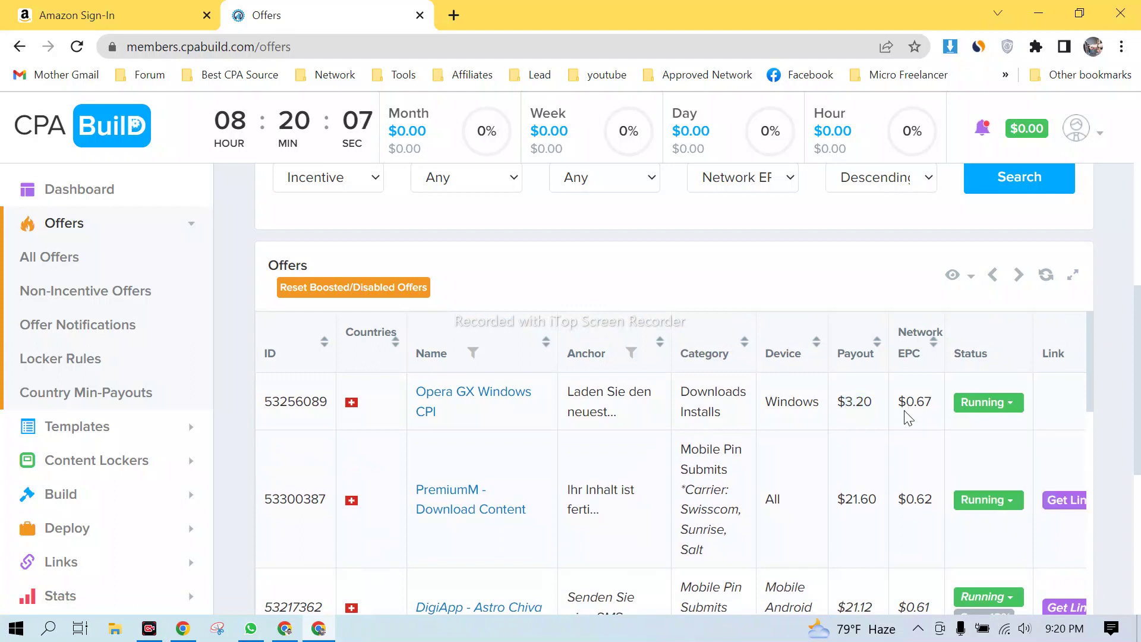
click(449, 399)
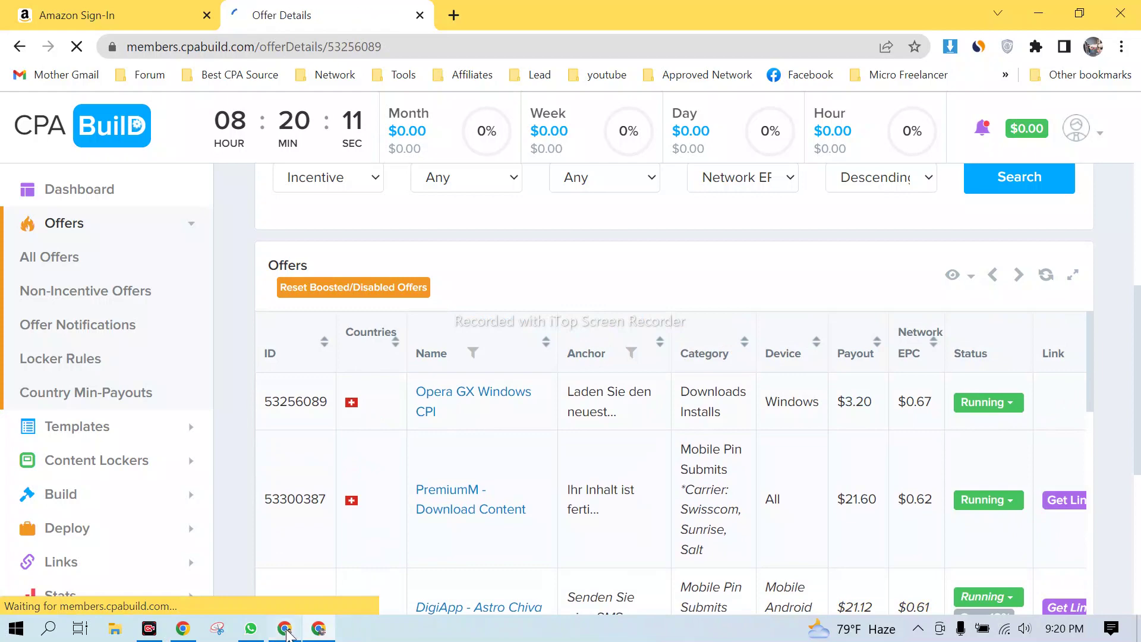
- Reopen the Opera GX offer details and launch Preview Offer in a new tab
key(alt+Tab)
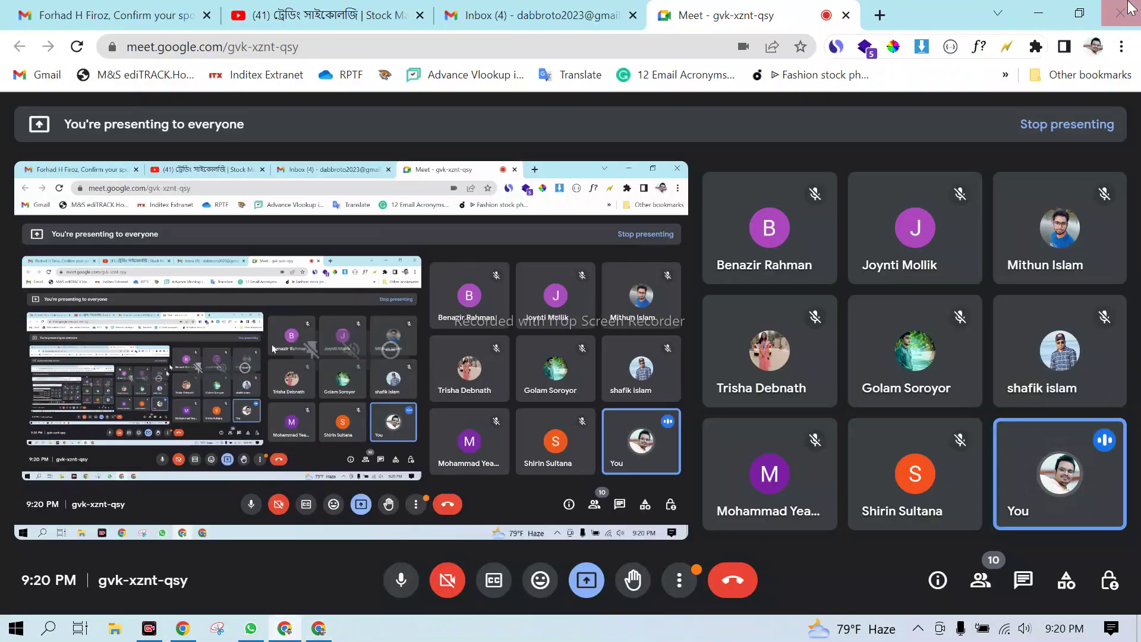
click(1049, 19)
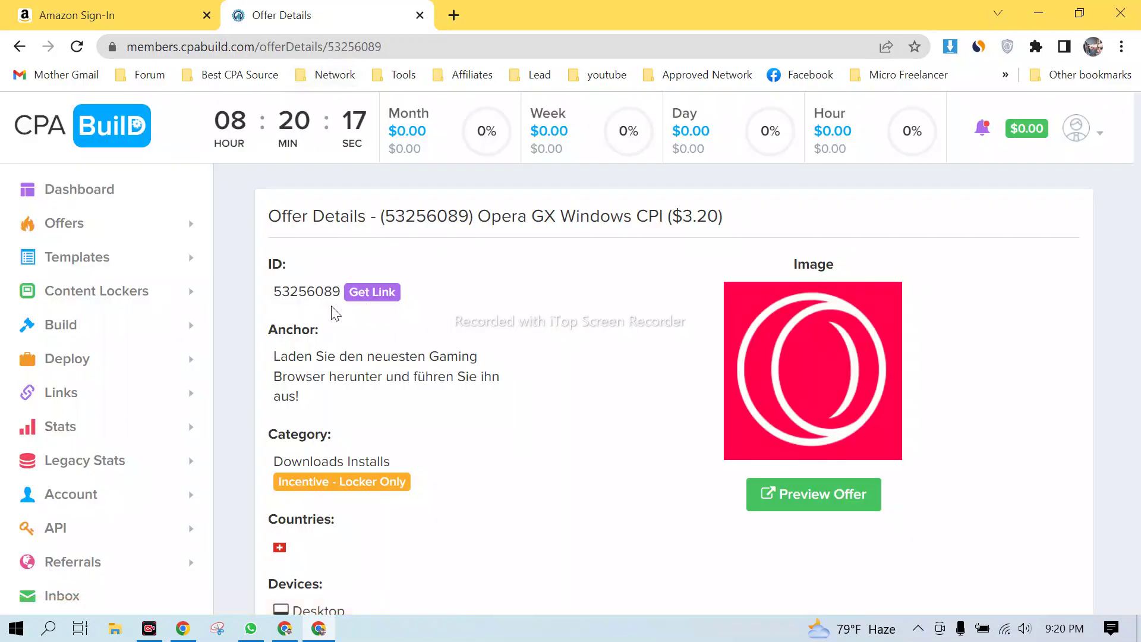
click(20, 46)
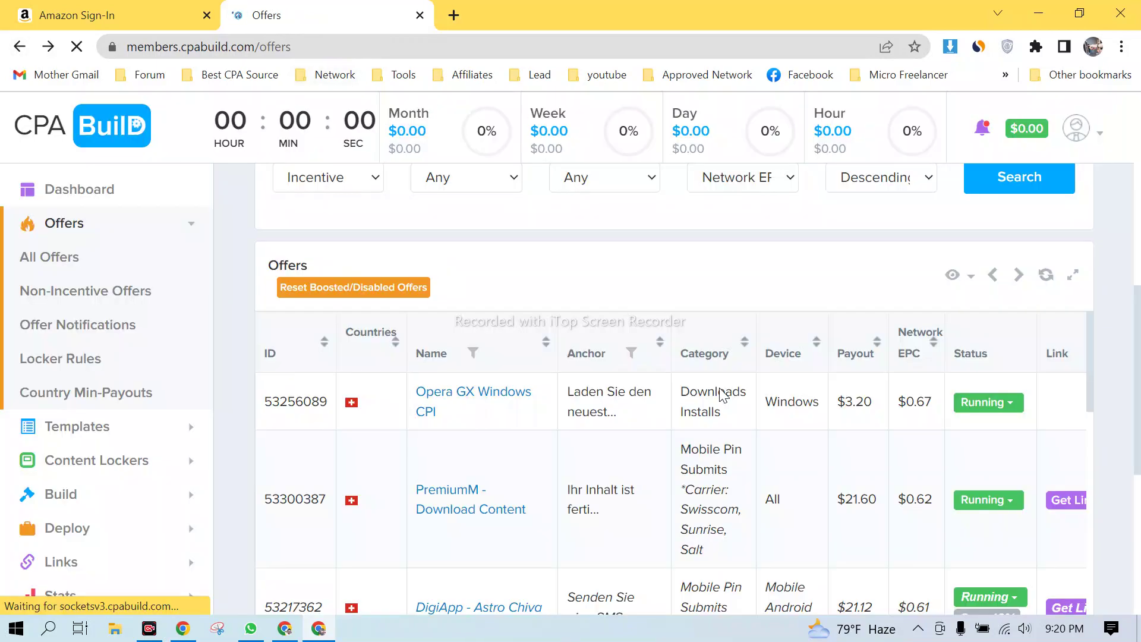
click(463, 398)
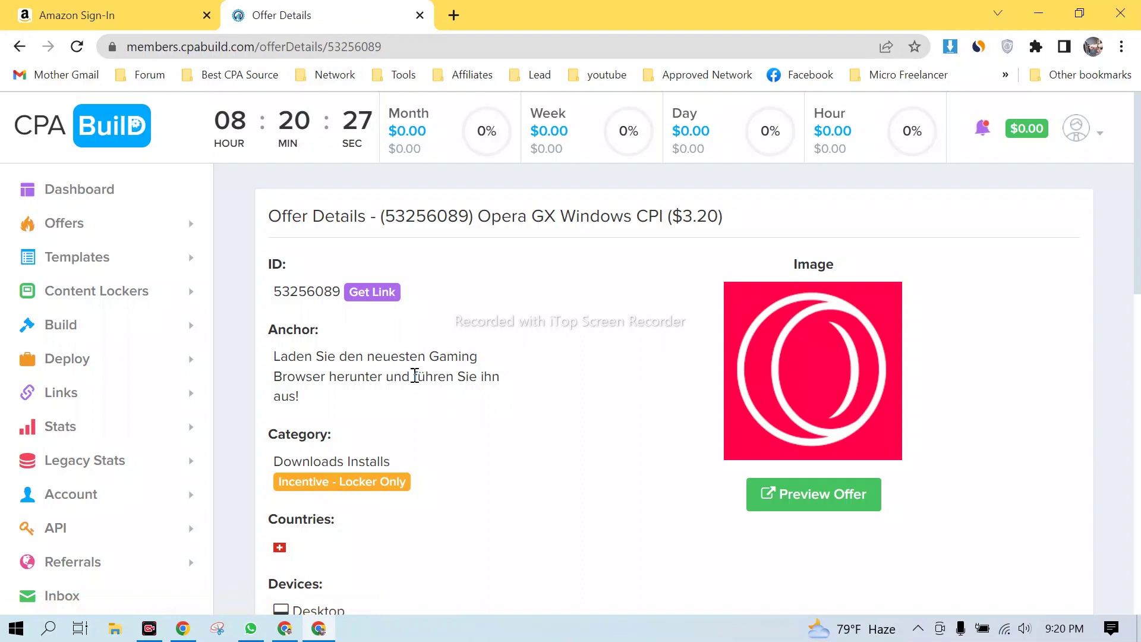
drag(275, 213, 743, 200)
scroll(508, 372, down, 1)
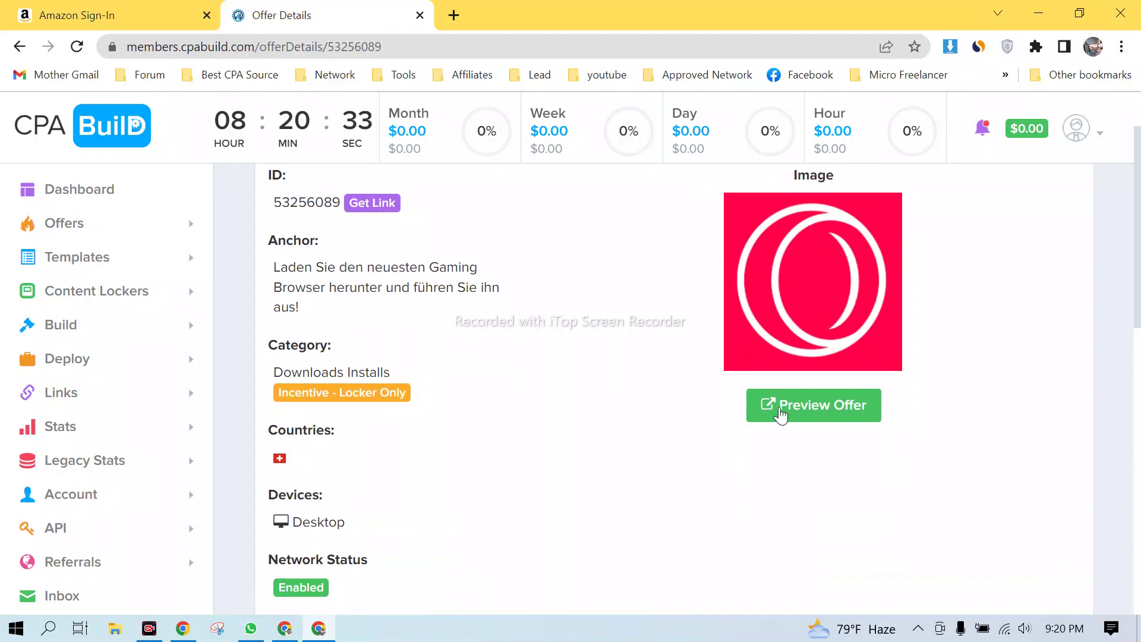
click(799, 420)
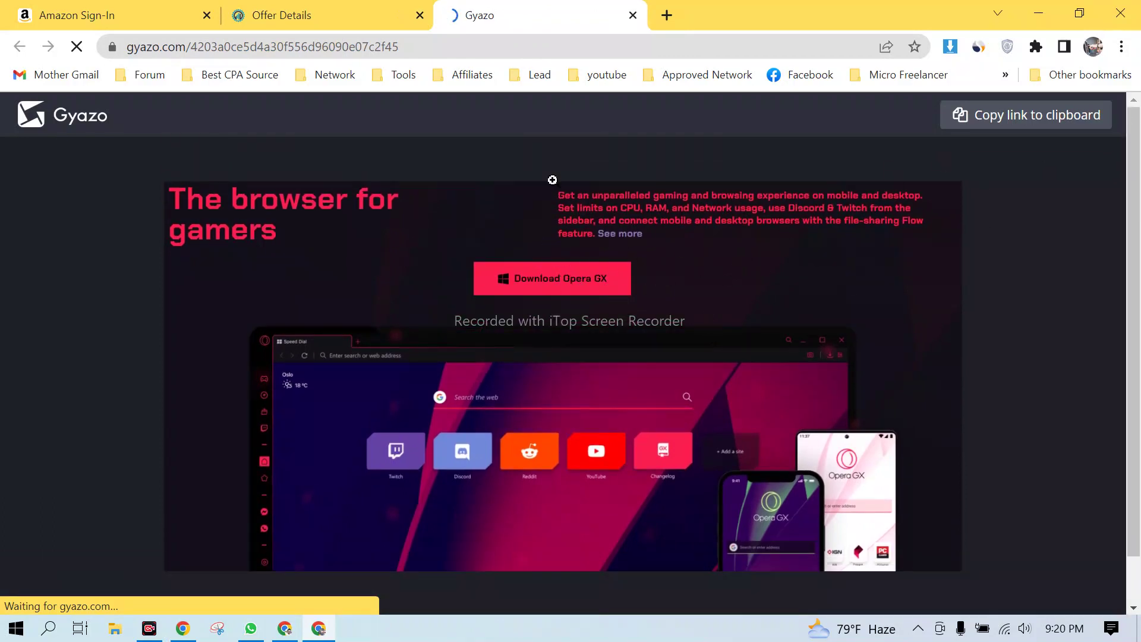
- Review the offer's User Status and Offer Updates history on the Offer Details tab
click(324, 12)
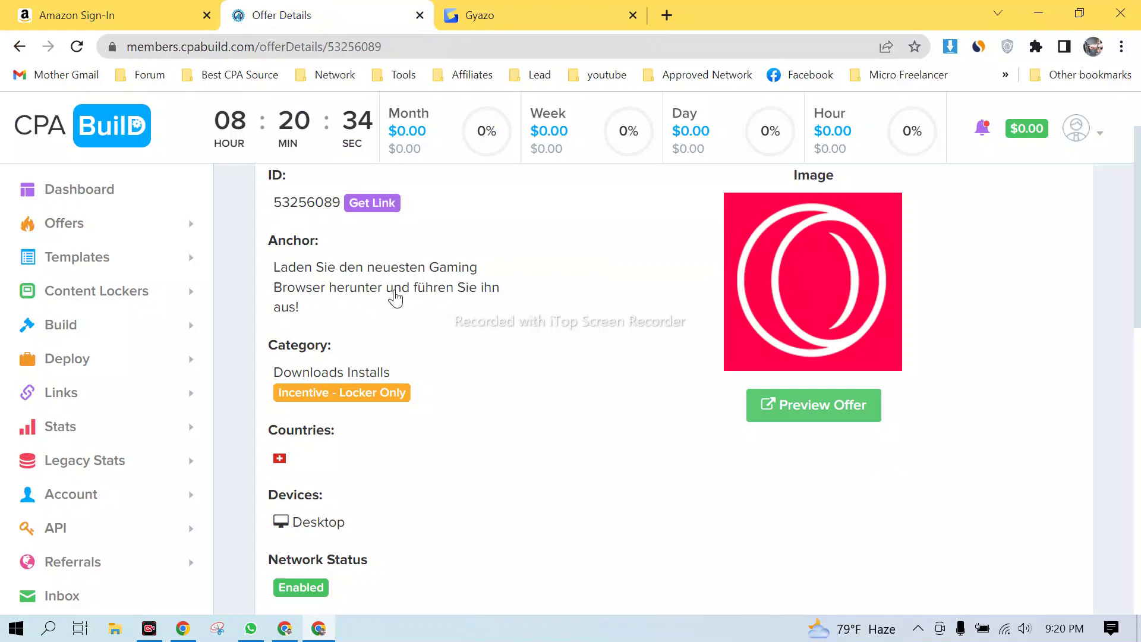
scroll(357, 505, down, 3)
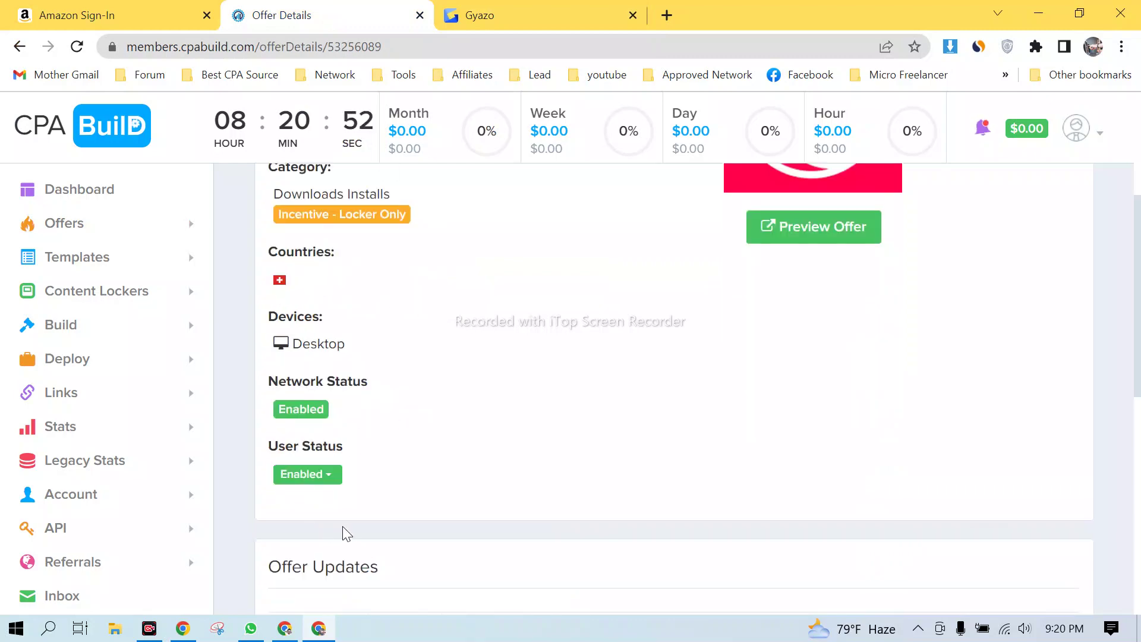
scroll(401, 457, down, 3)
scroll(634, 332, down, 1)
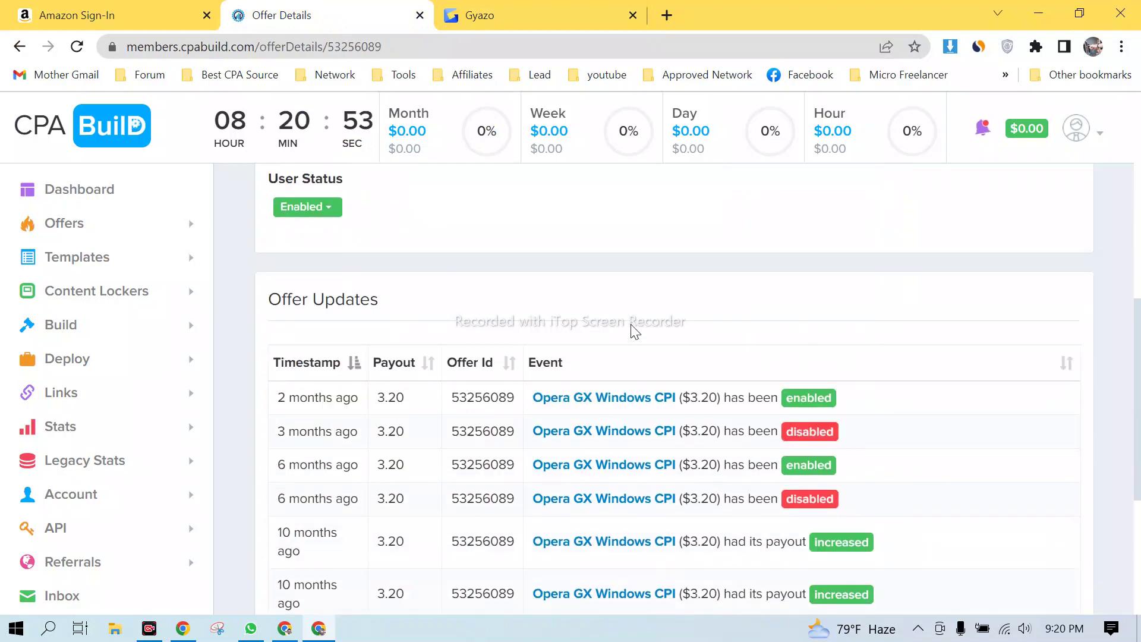
scroll(637, 315, up, 7)
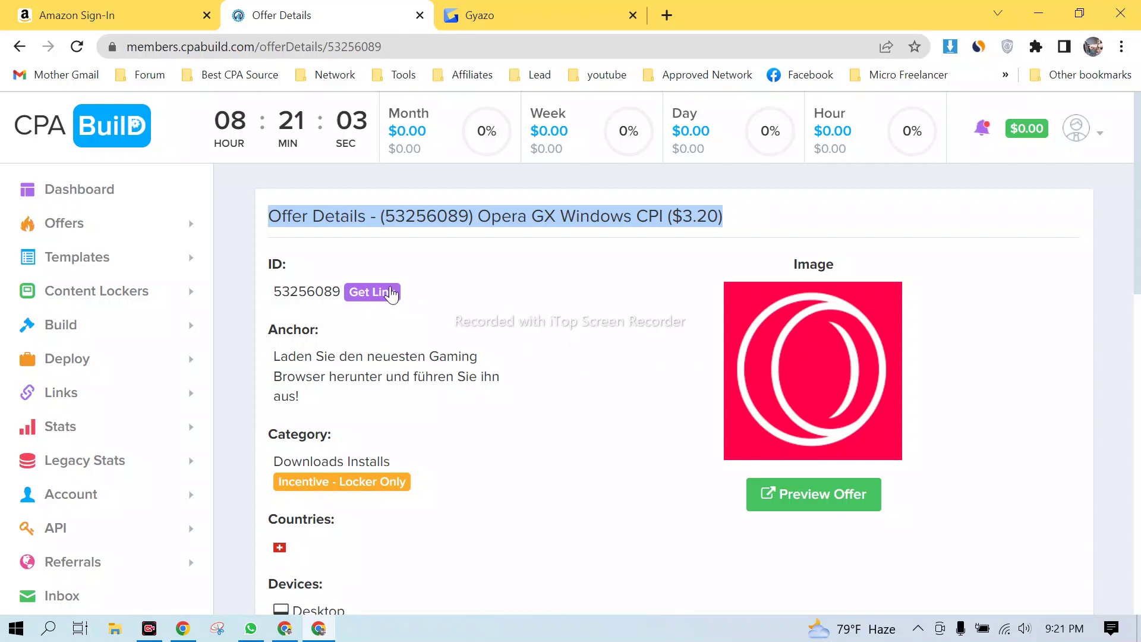
- Request a direct link, dismiss the Direct Linking error, and preview the offer again
click(365, 300)
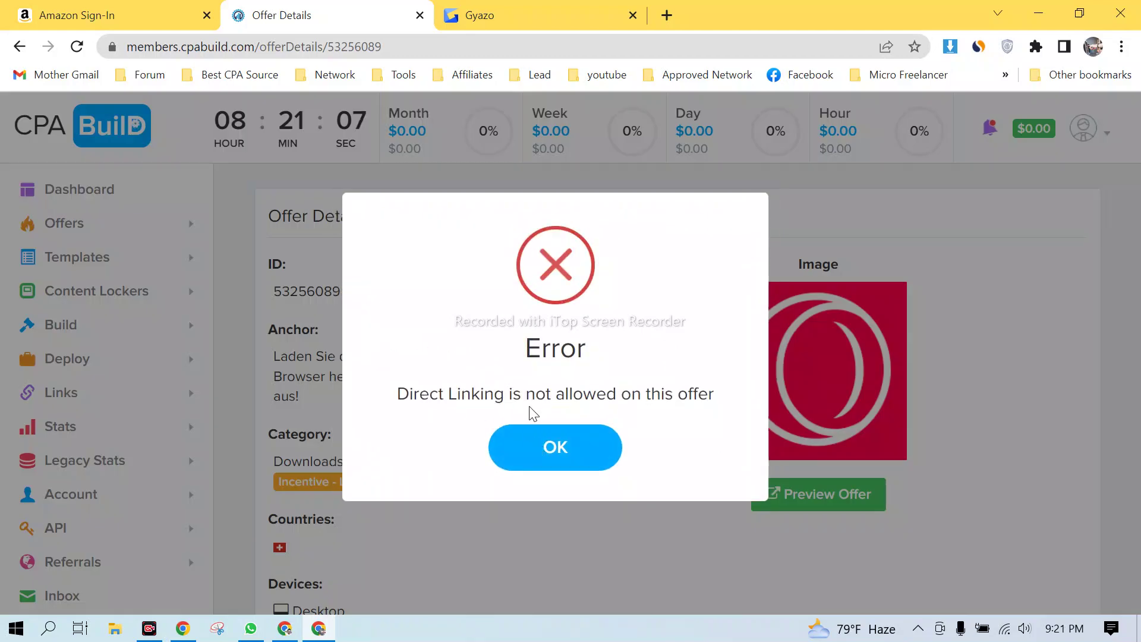
click(569, 452)
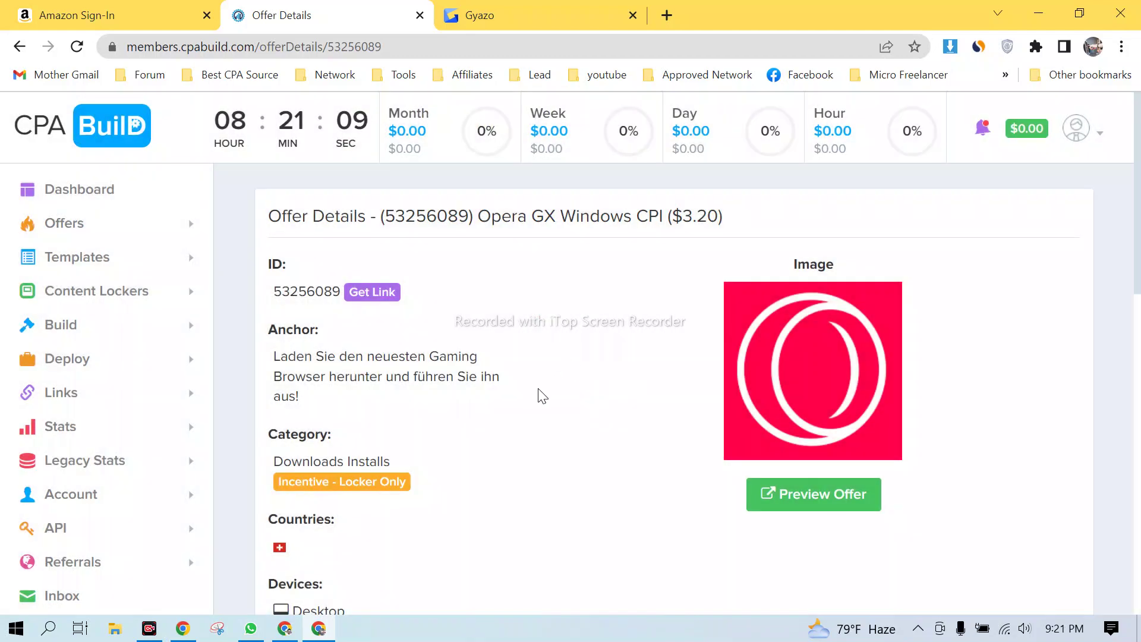
click(807, 504)
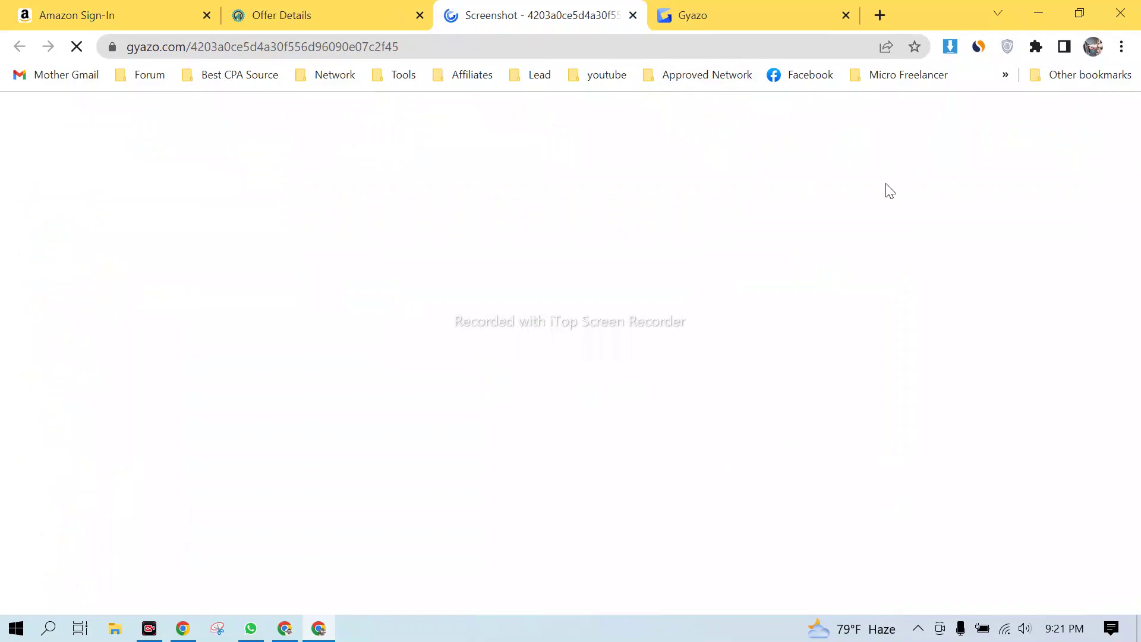
- From the Gyazo tab, admit the waiting participant to the video meeting and minimise it
click(841, 16)
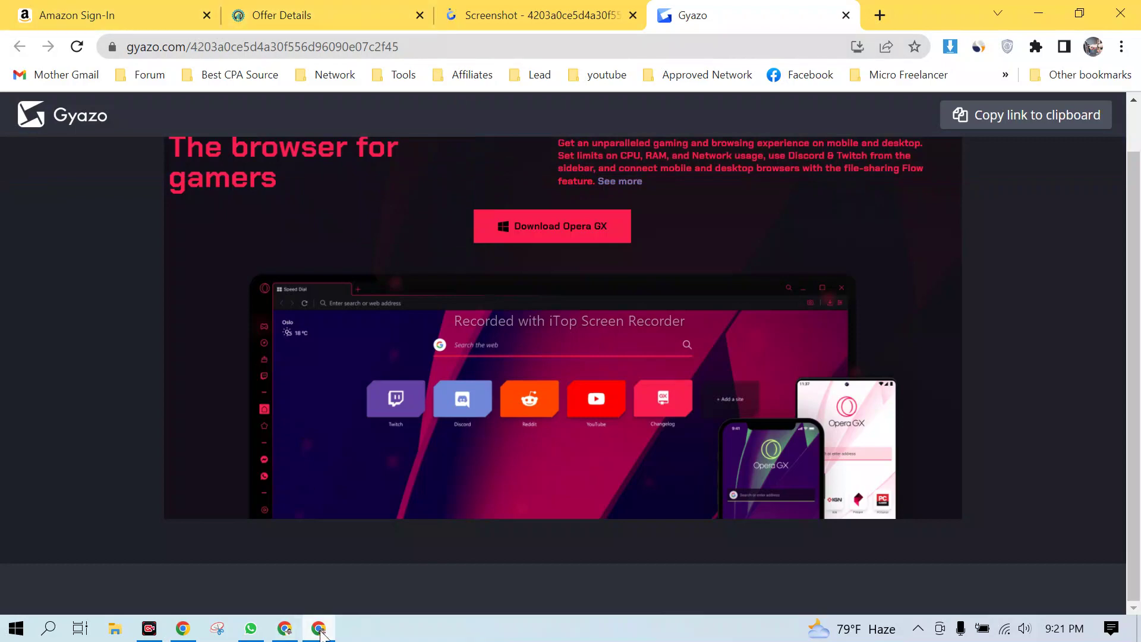
click(285, 628)
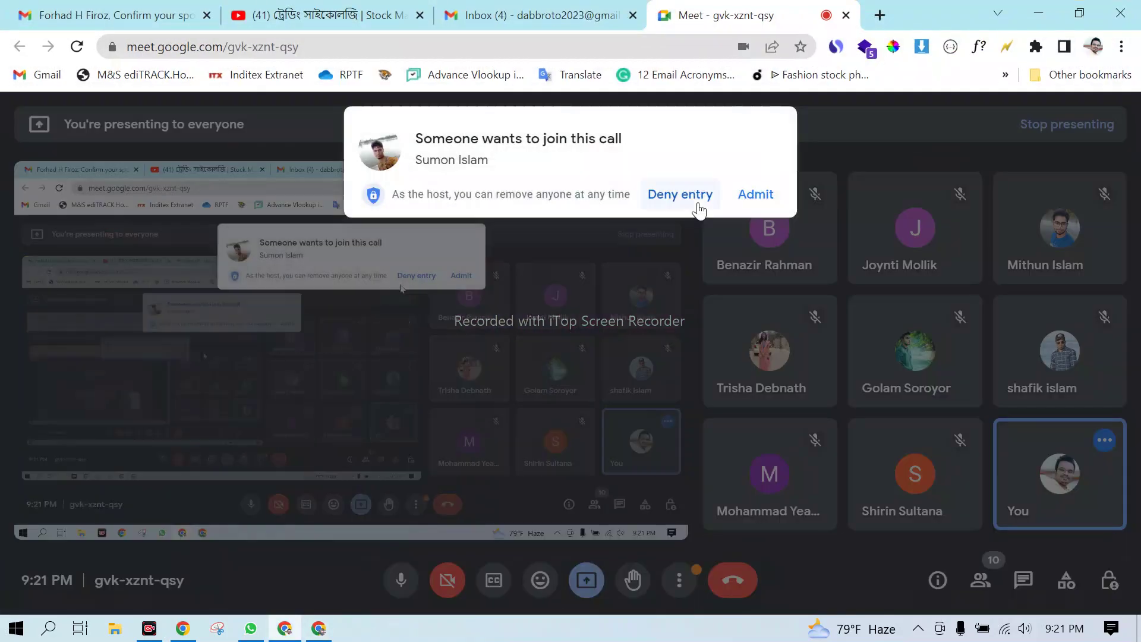
click(754, 196)
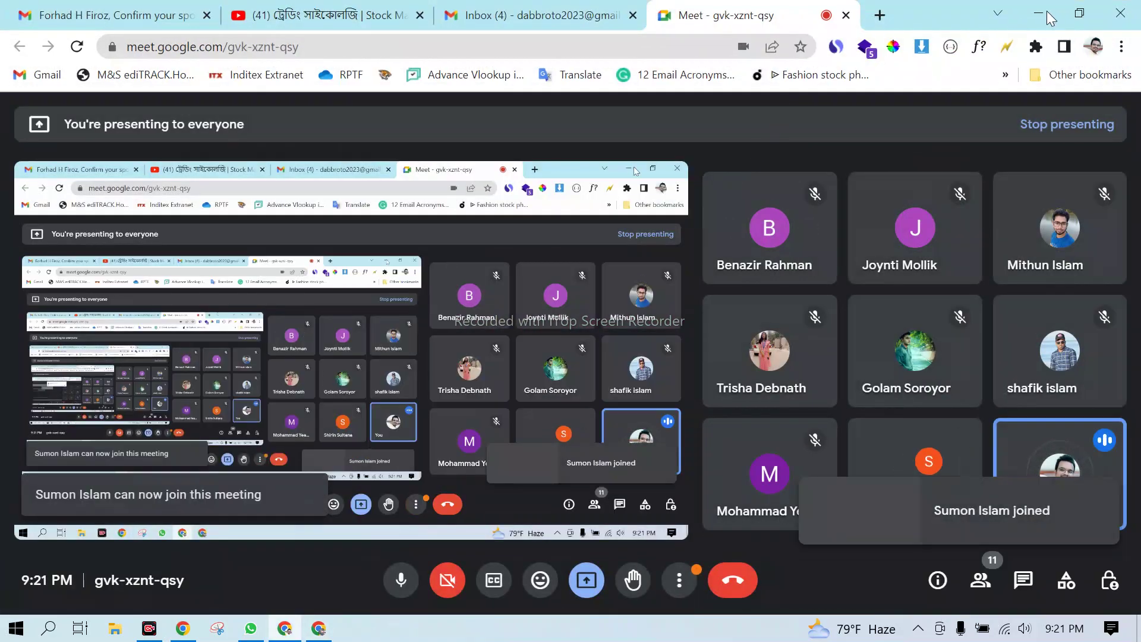
click(1046, 10)
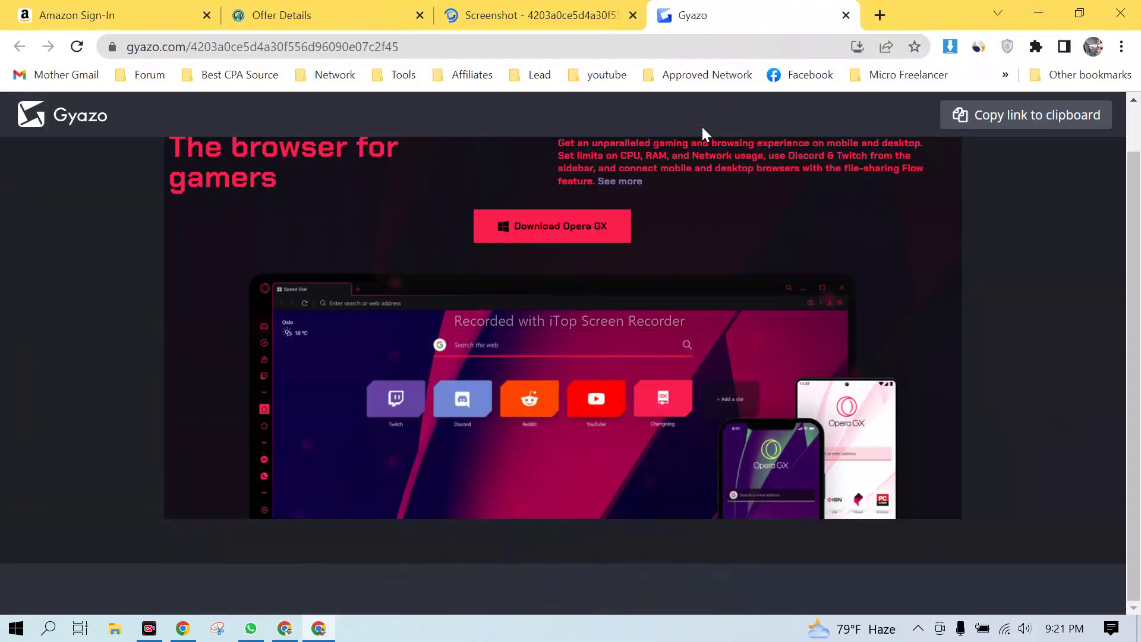
- Copy the Opera GX screenshot's Gyazo link to the clipboard and return to Offer Details
click(543, 79)
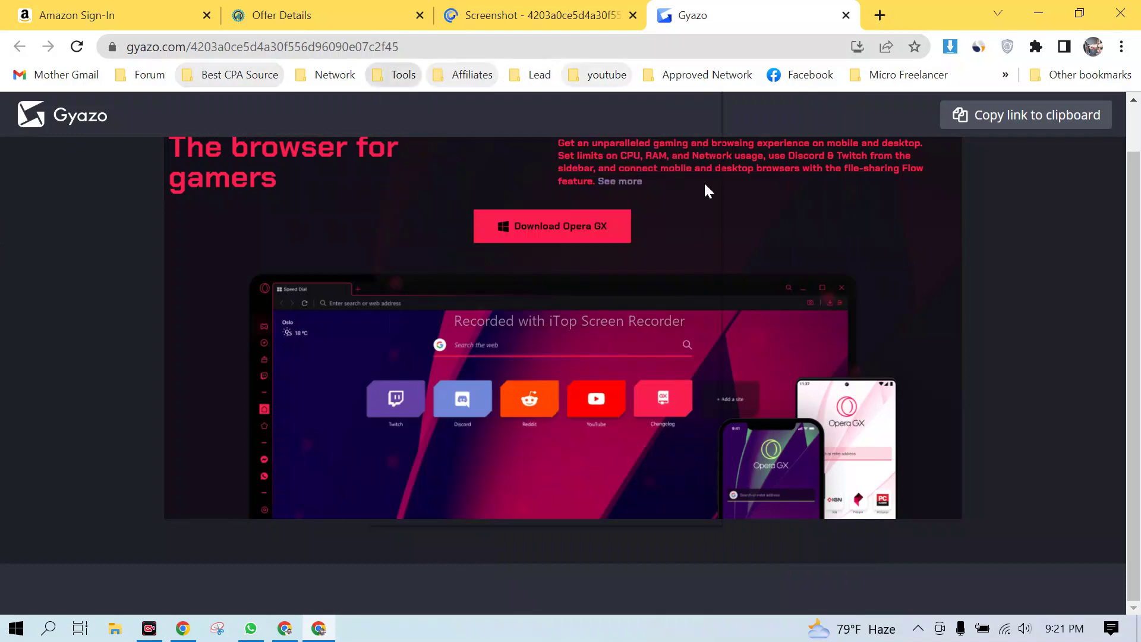
click(403, 74)
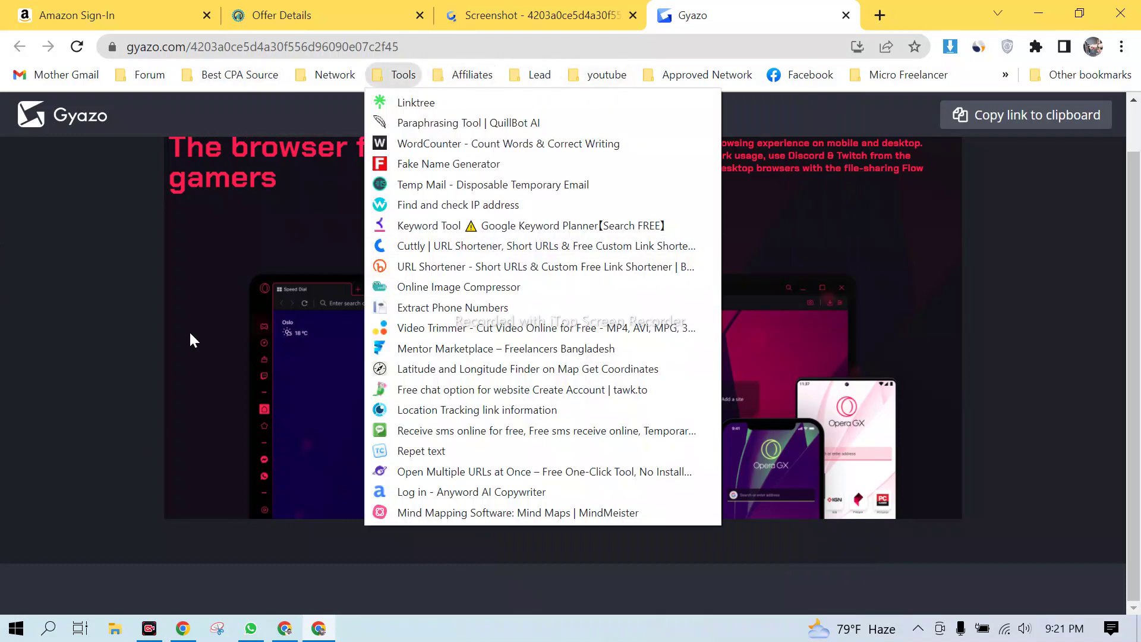
click(70, 192)
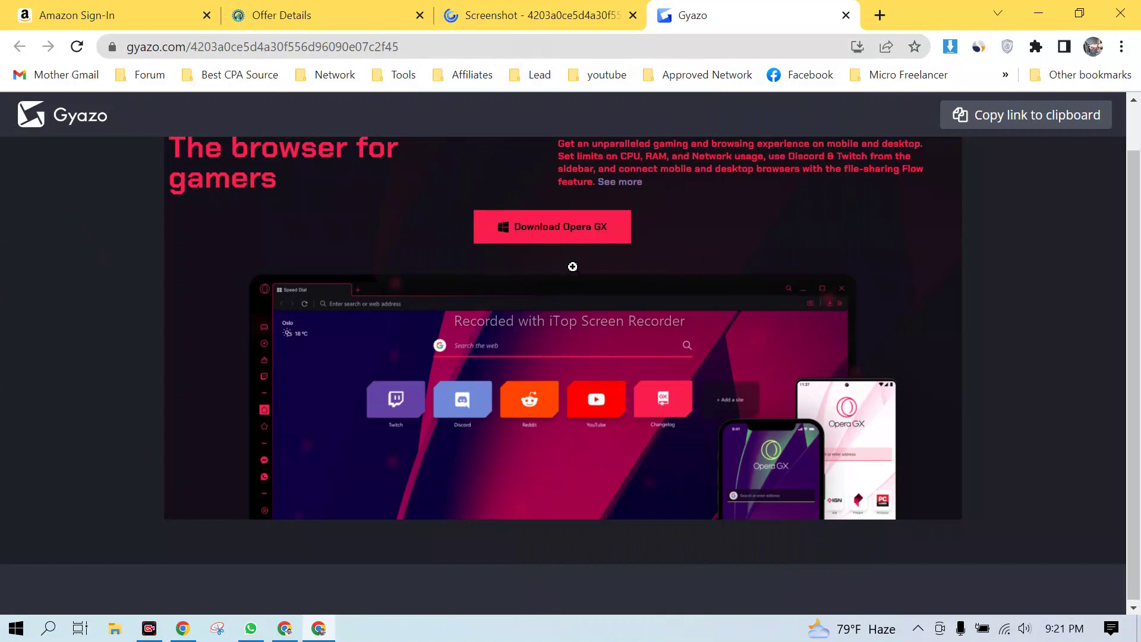
scroll(773, 196, up, 1)
click(998, 127)
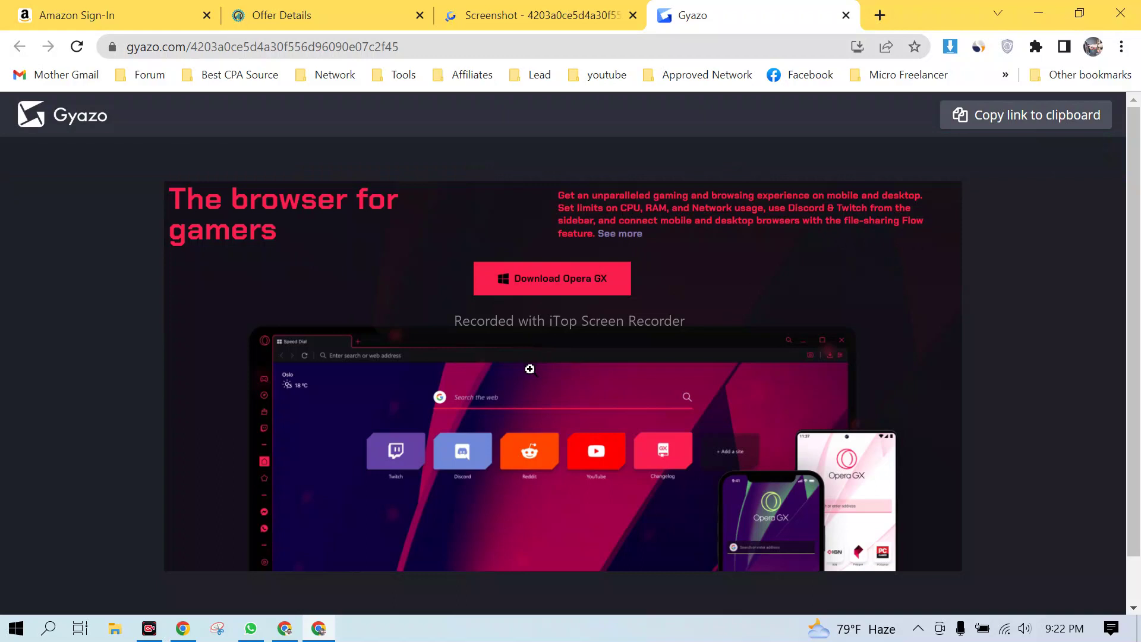
key(ctrl+2)
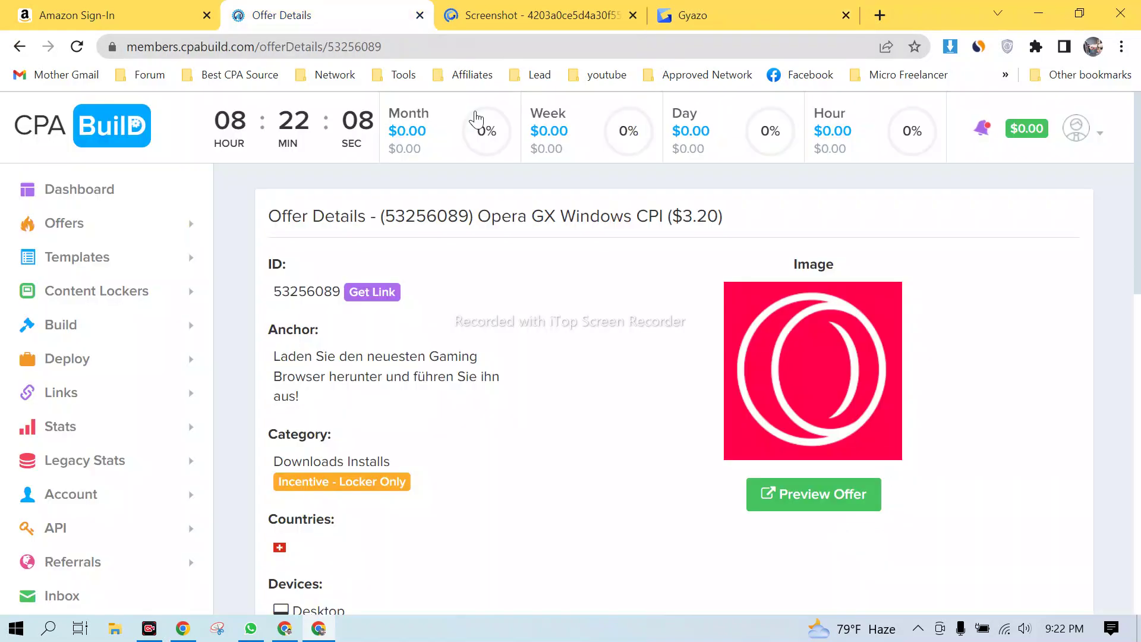
- Select the 3.20 payout in the offer title and switch to the Gyazo Screenshot tab
drag(681, 220, 719, 218)
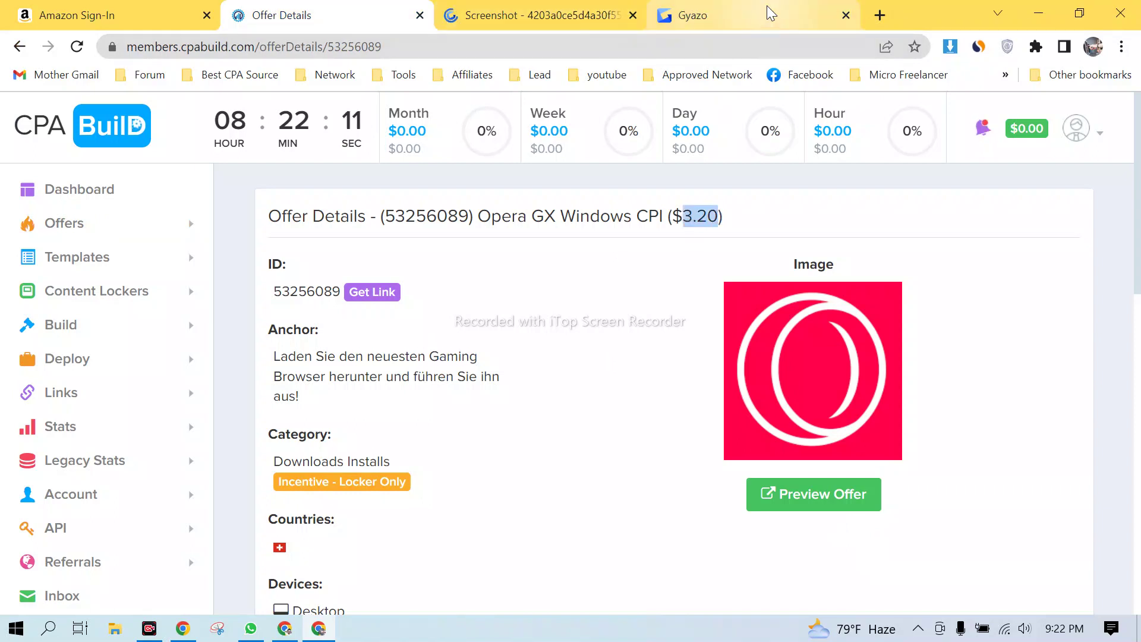
click(708, 13)
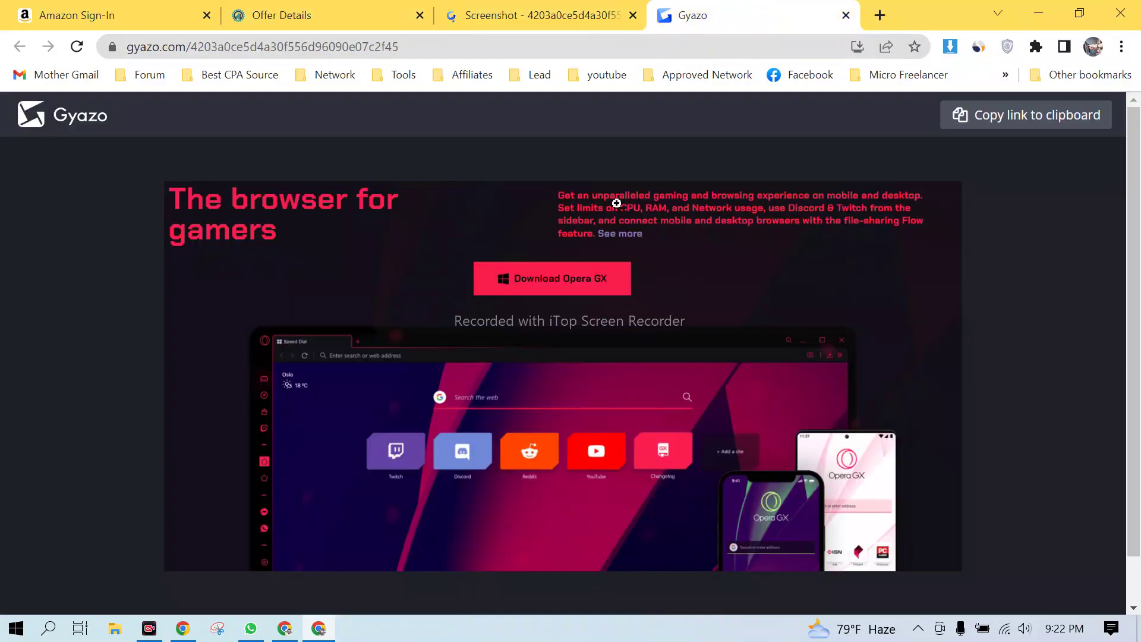
click(562, 7)
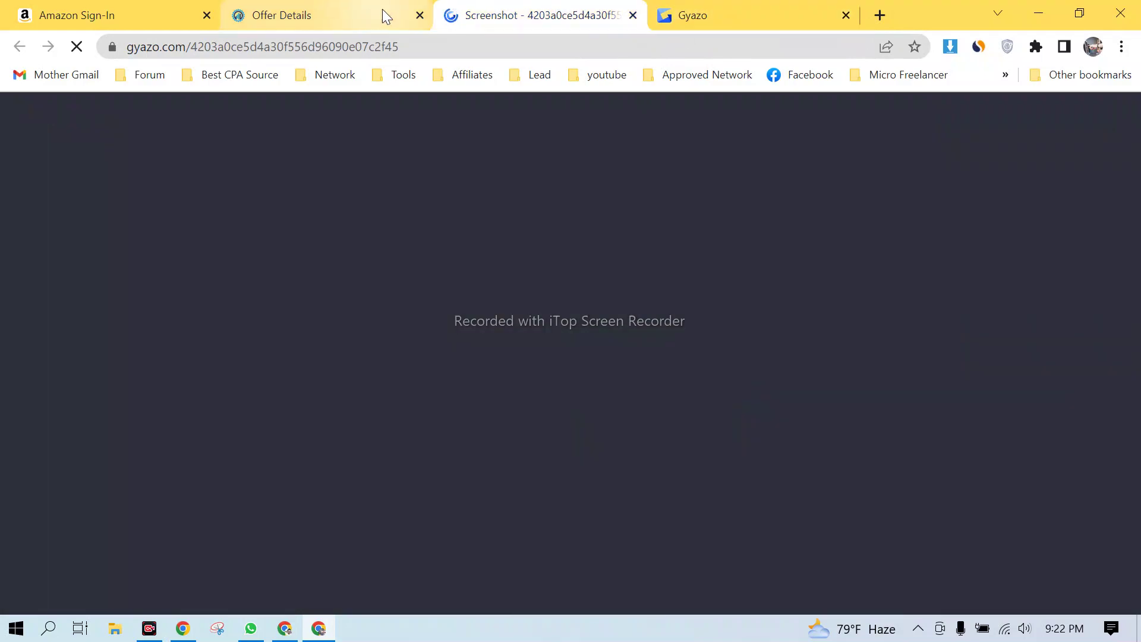
- Open the Lead bookmark folder's list of saved sites
click(540, 80)
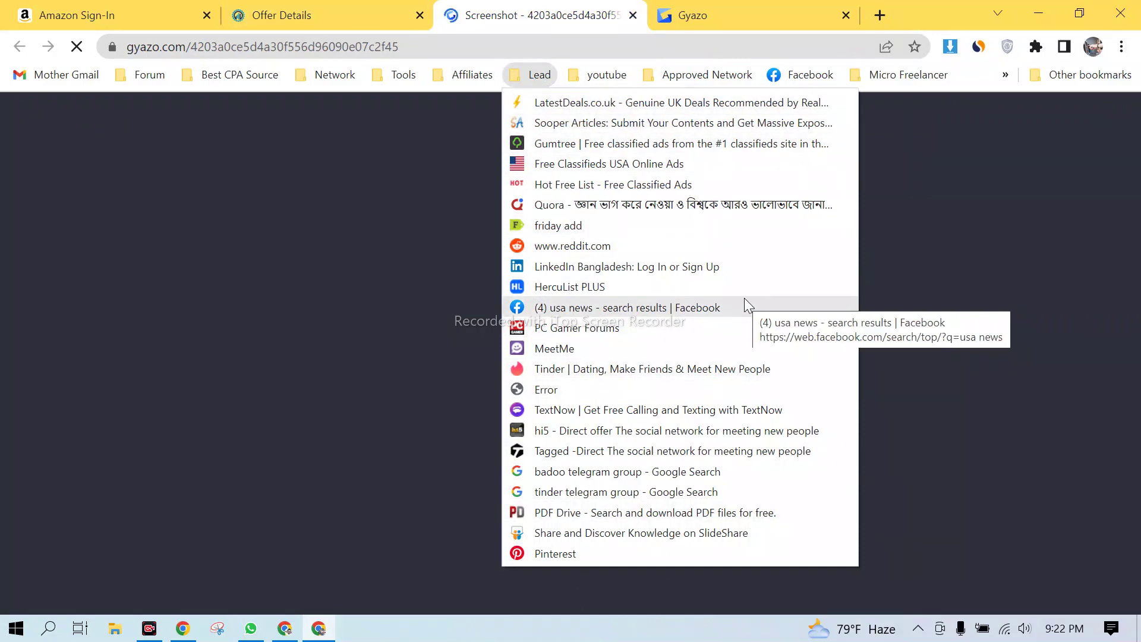
mouse_move(332, 75)
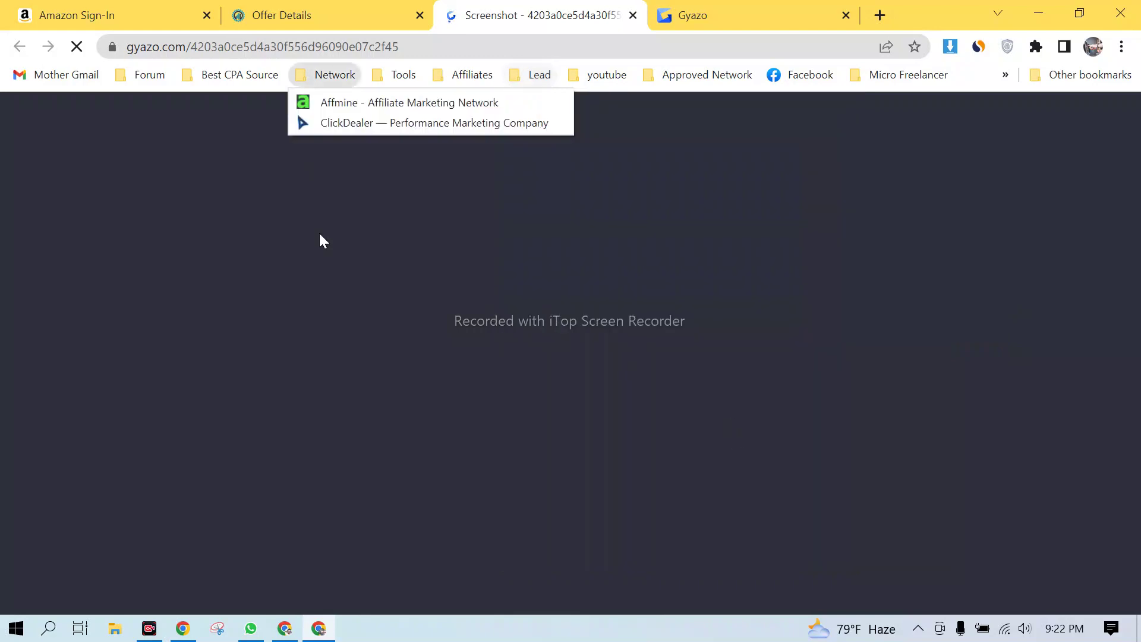
click(472, 74)
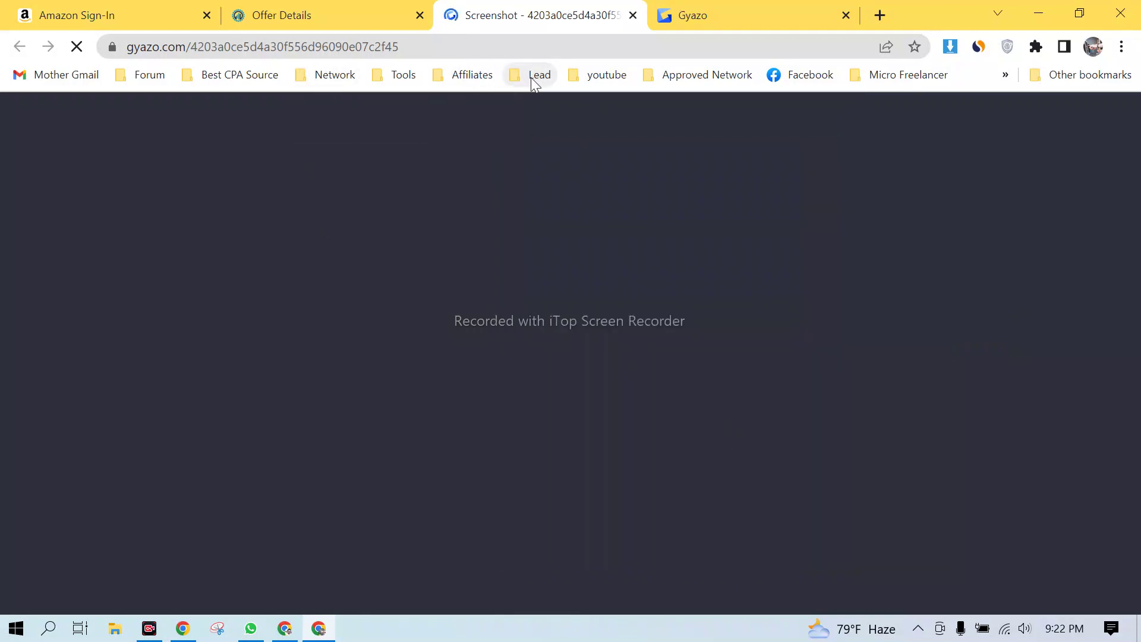
click(531, 78)
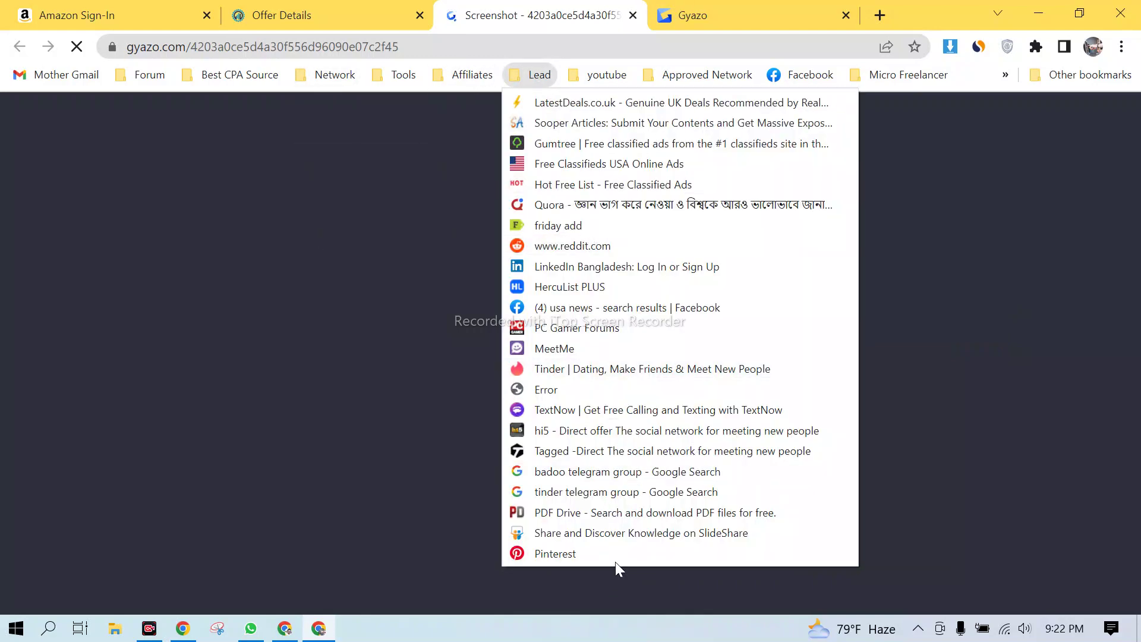
click(527, 24)
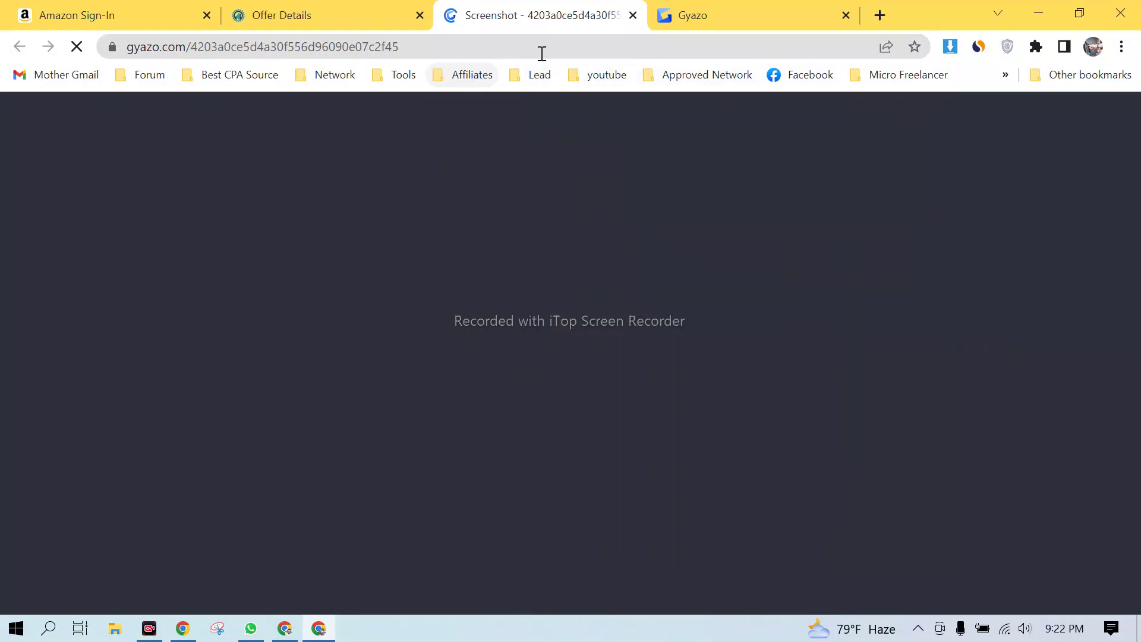
click(538, 76)
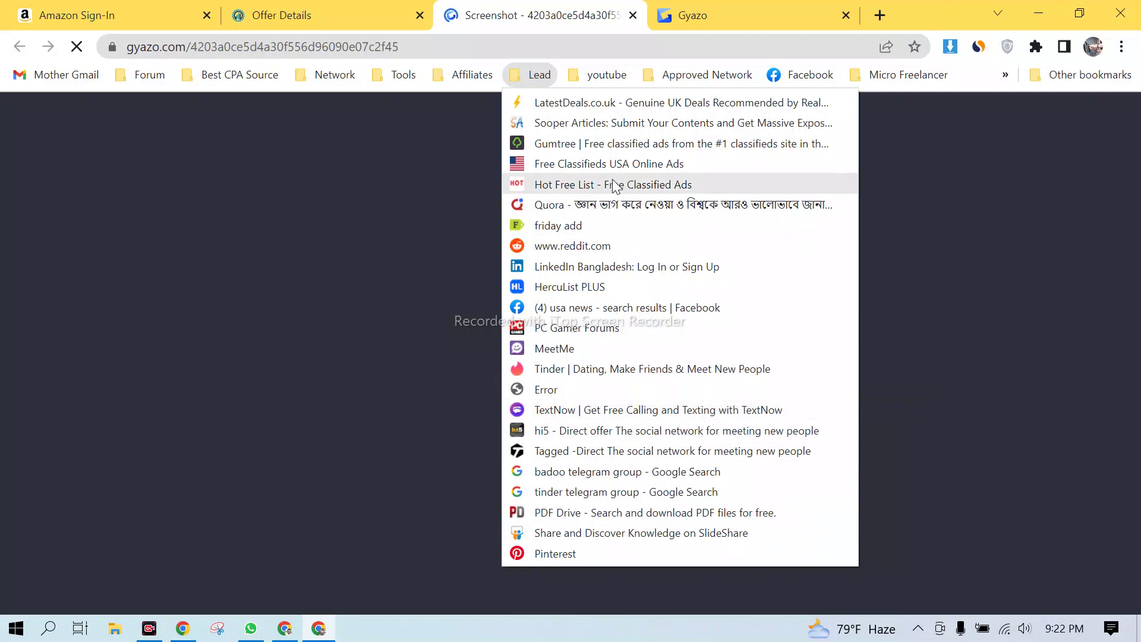
click(634, 167)
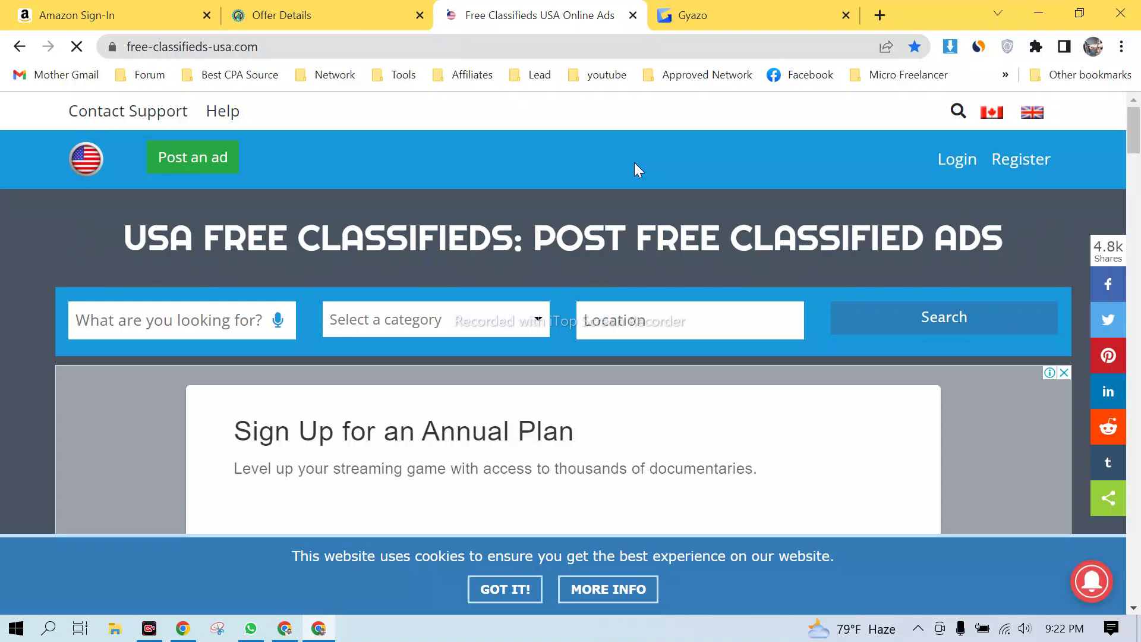
scroll(675, 300, down, 10)
scroll(675, 300, up, 12)
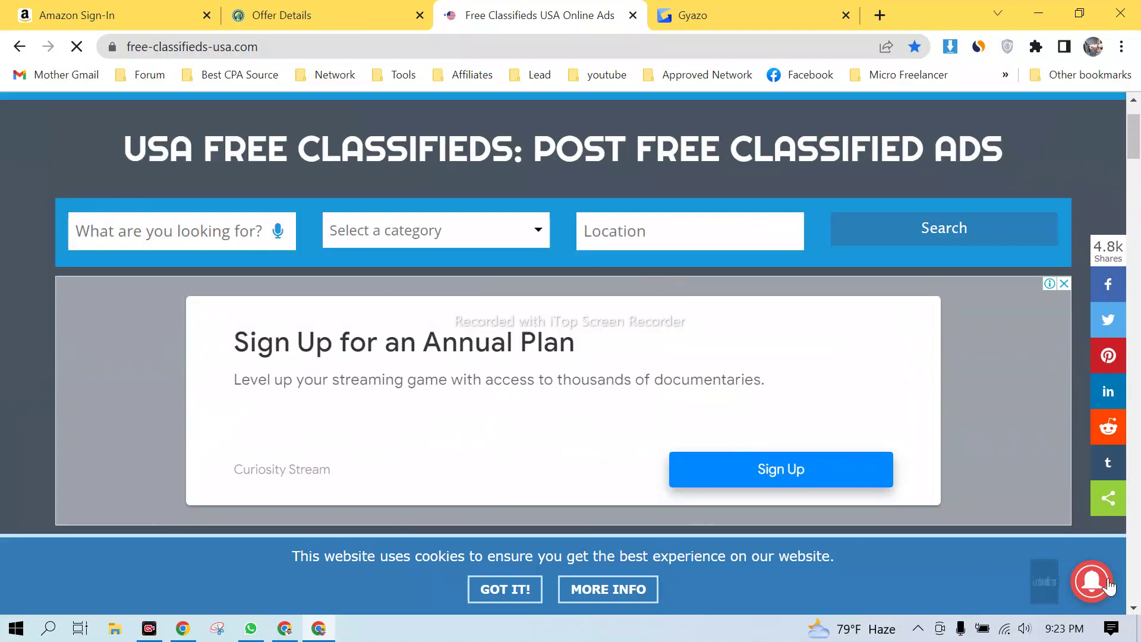
scroll(612, 332, down, 1)
scroll(619, 301, down, 10)
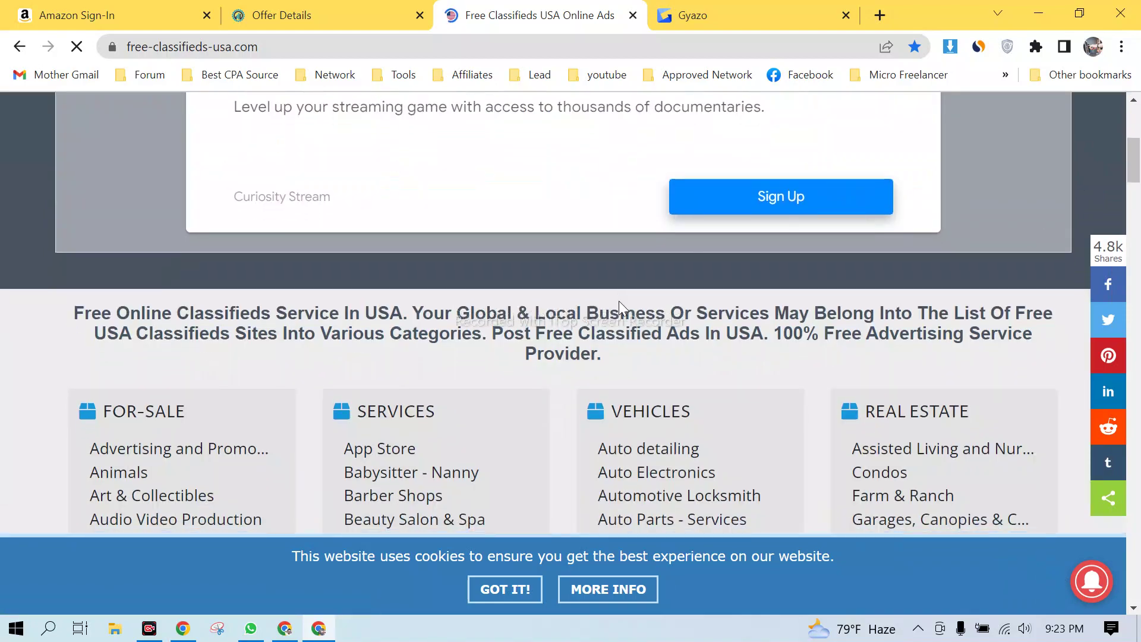
scroll(621, 299, up, 4)
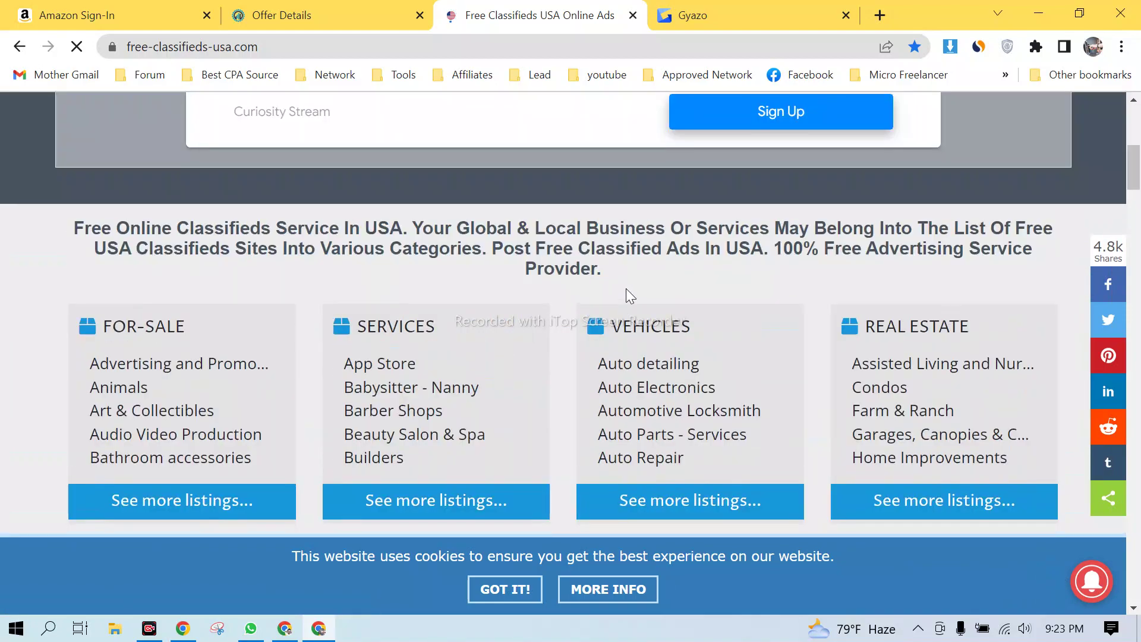
scroll(625, 287, down, 9)
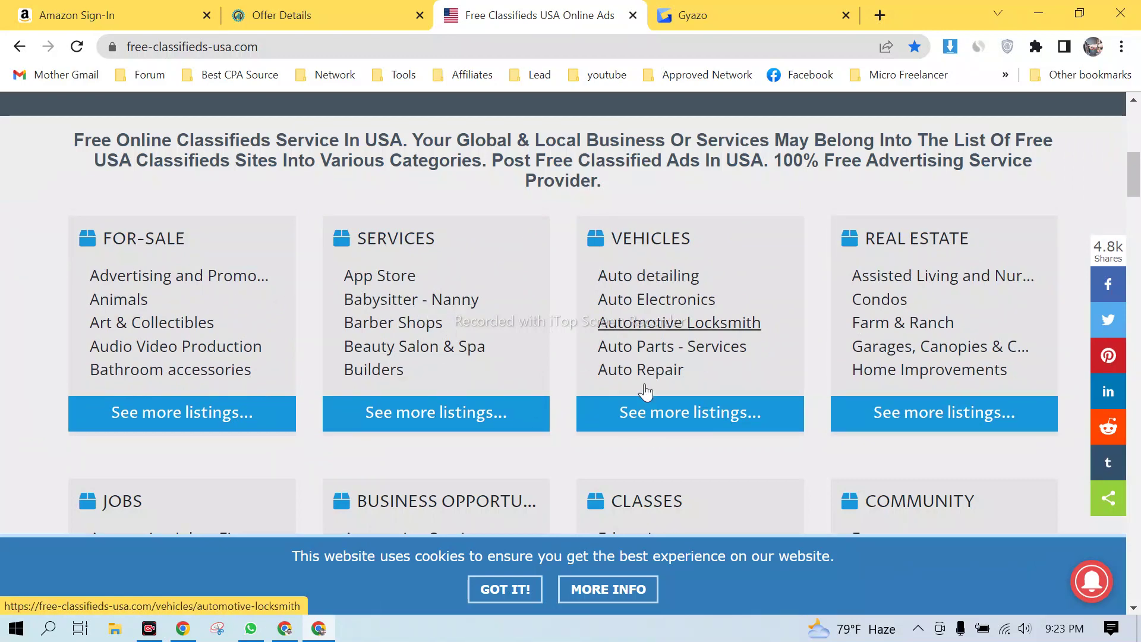
scroll(728, 391, down, 15)
scroll(799, 372, up, 20)
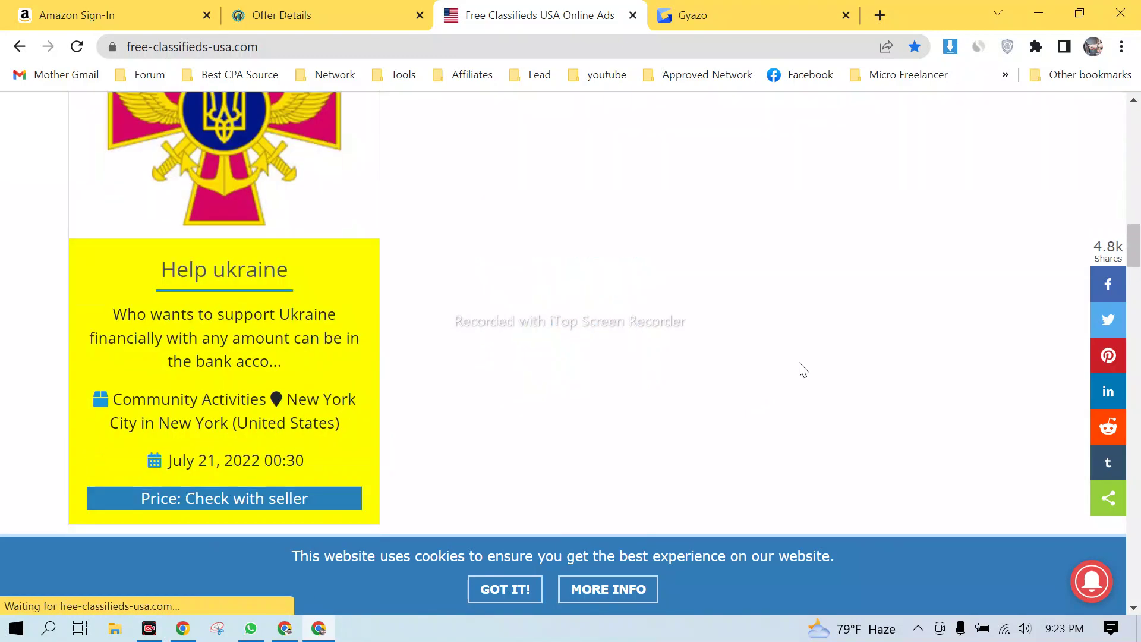
scroll(897, 339, up, 2)
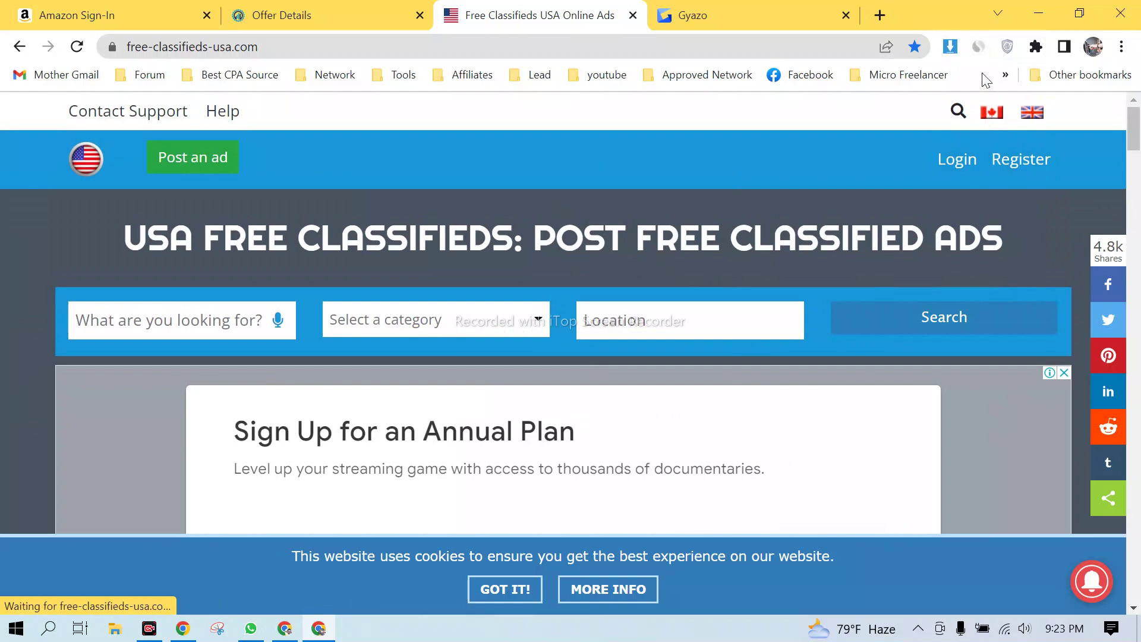
click(979, 47)
click(978, 48)
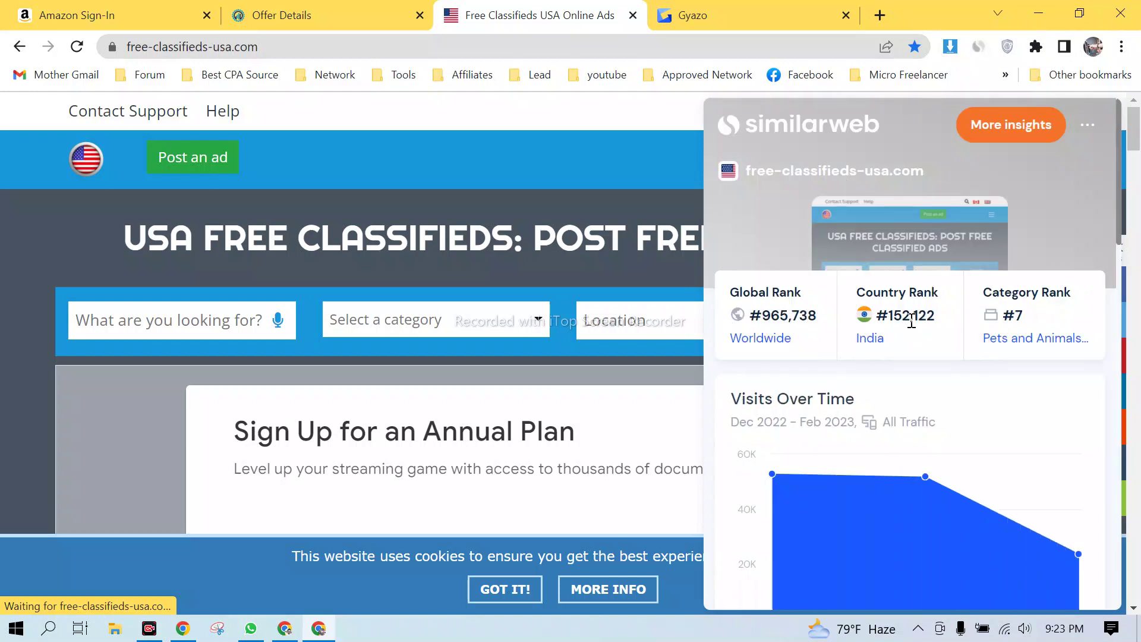
scroll(945, 389, down, 2)
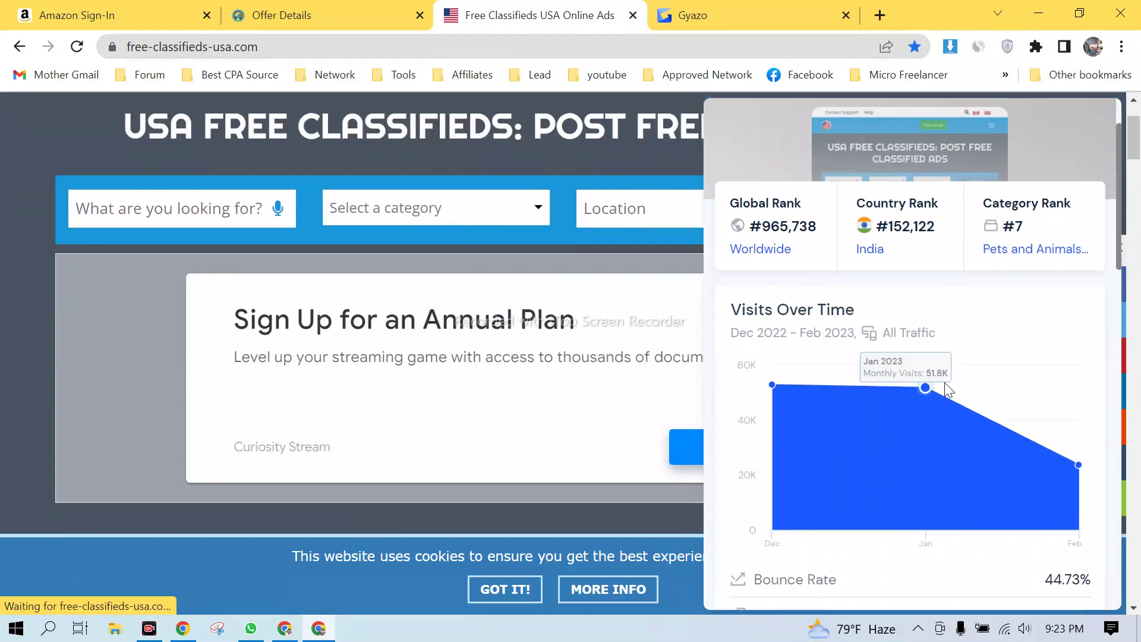
scroll(797, 393, down, 5)
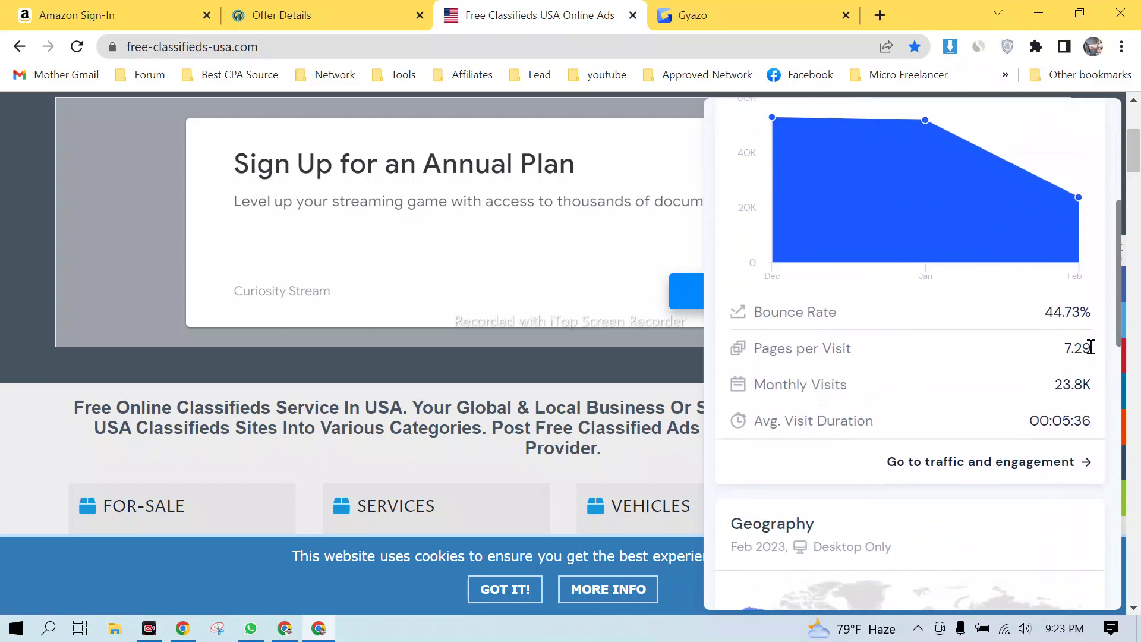
scroll(1010, 356, up, 10)
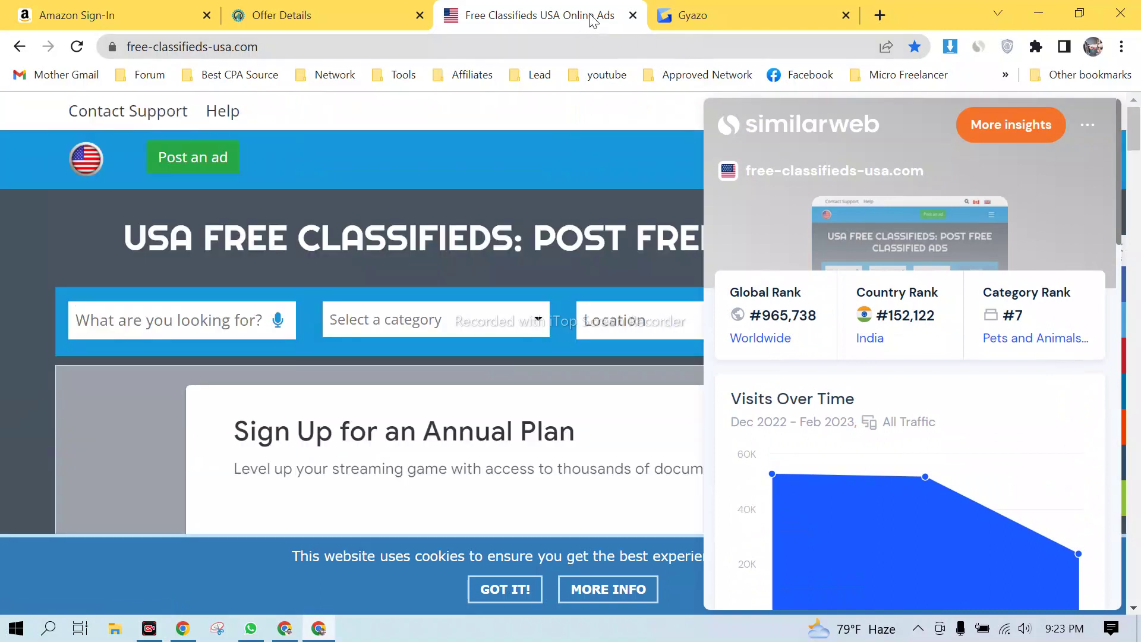
click(531, 158)
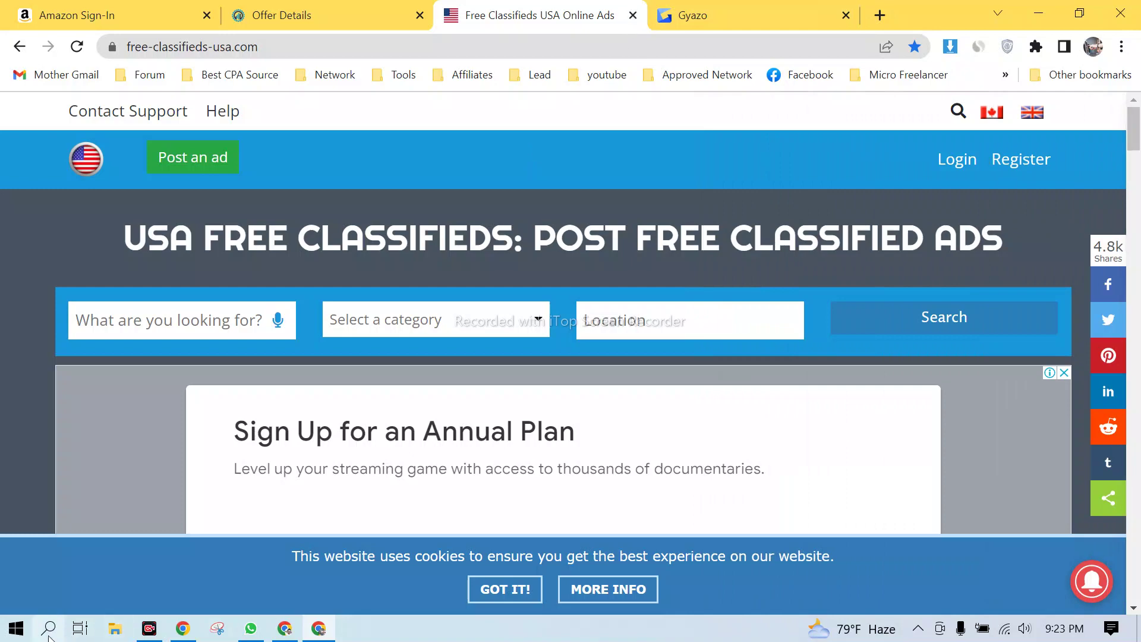
- Return to the Opera GX offer details and select the offer ID 53256089 with its Anchor text
click(367, 8)
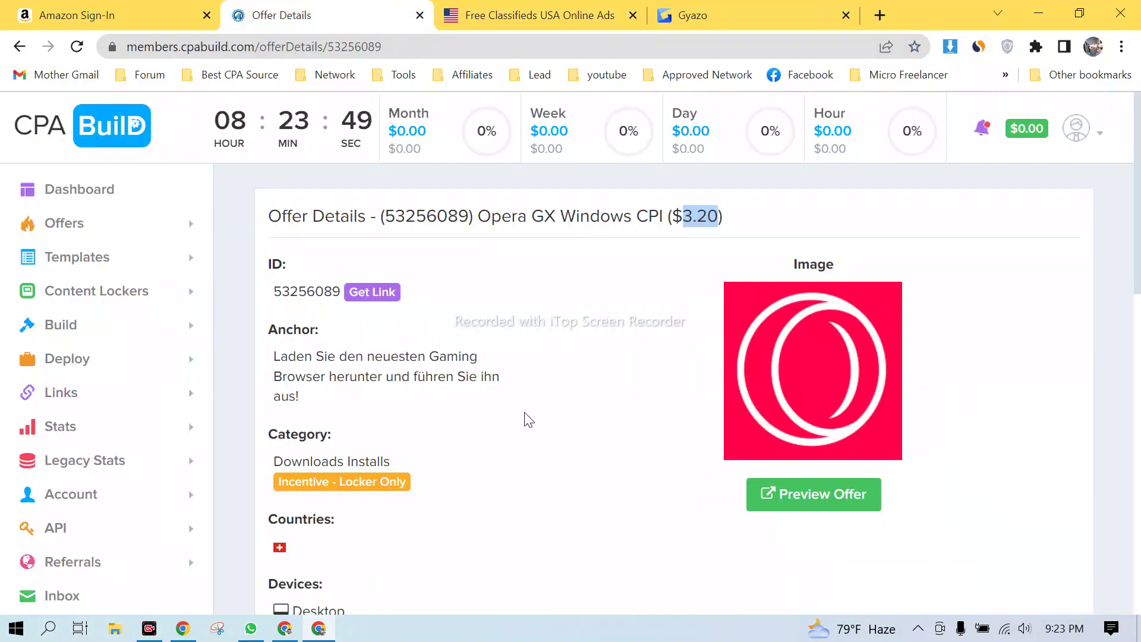
drag(275, 290, 344, 295)
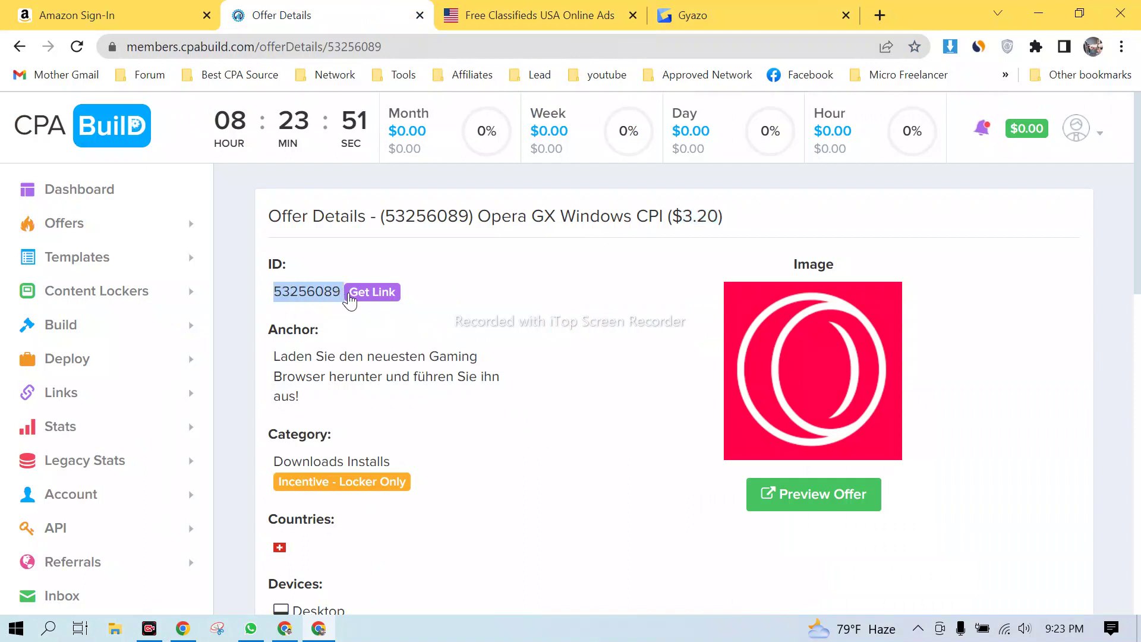
click(331, 313)
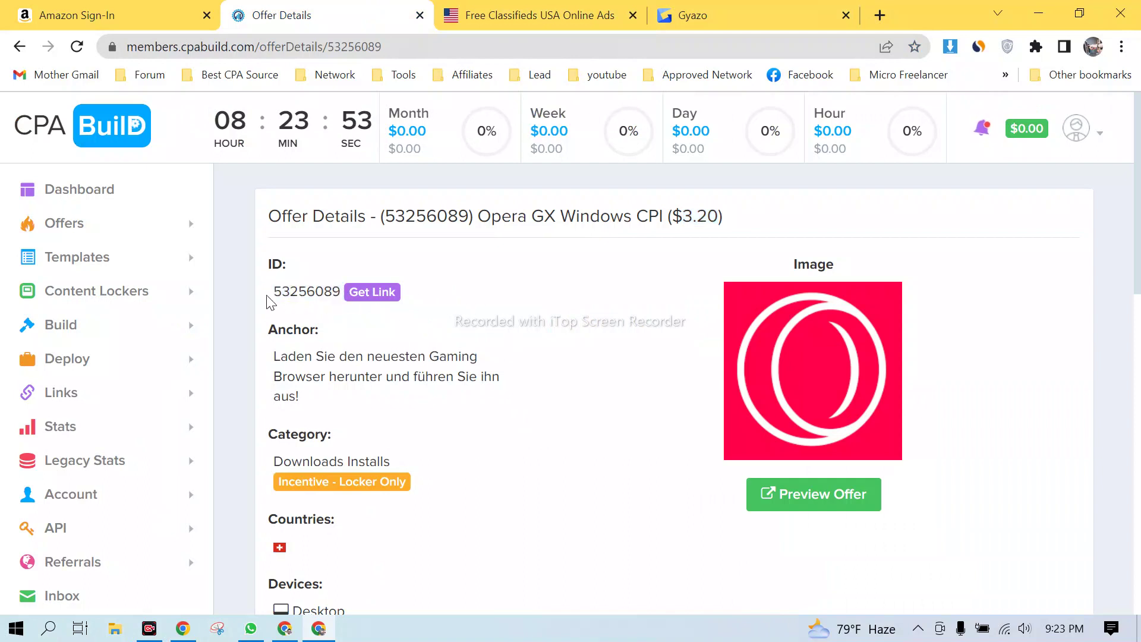
drag(273, 297, 535, 445)
click(535, 445)
drag(272, 291, 459, 402)
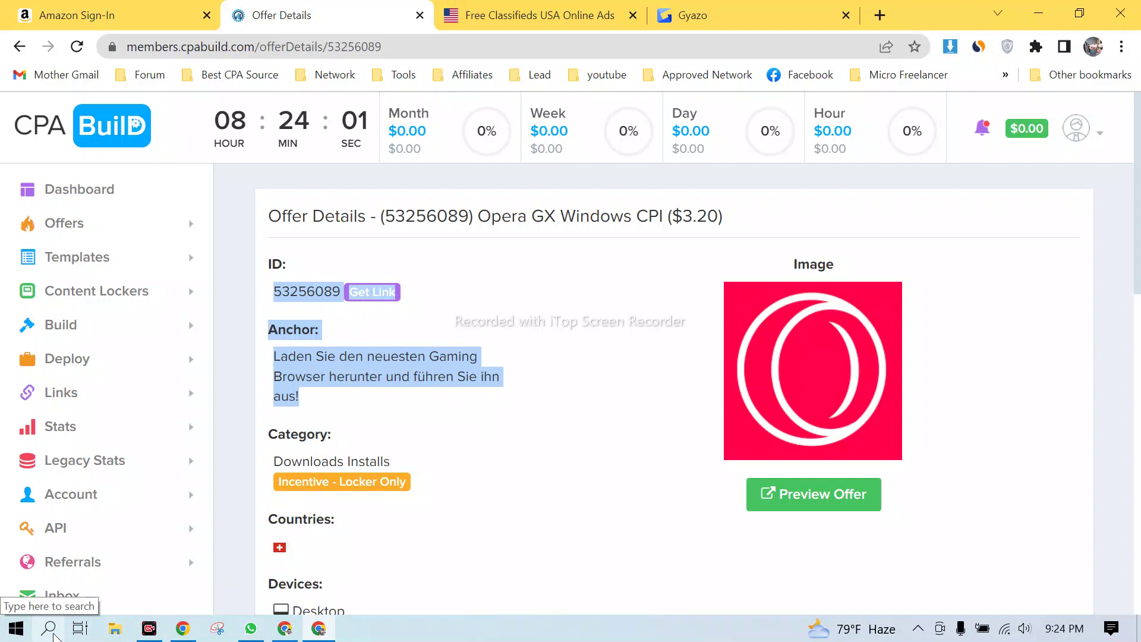
click(522, 498)
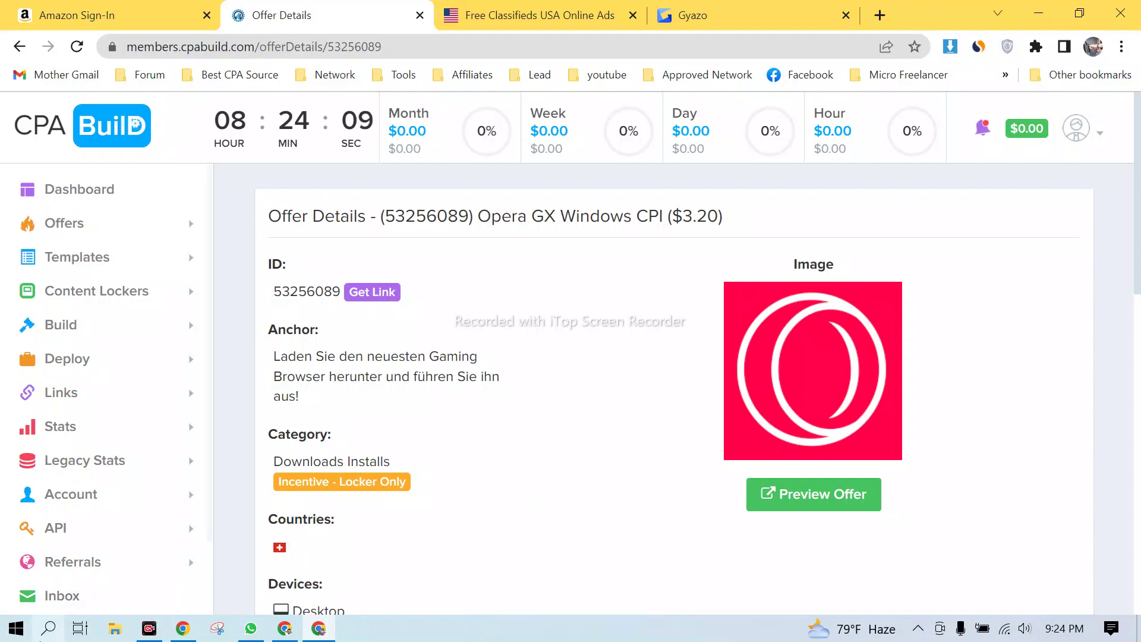
- Launch Calculator by searching 'cal' and position its window over the offer page
click(48, 634)
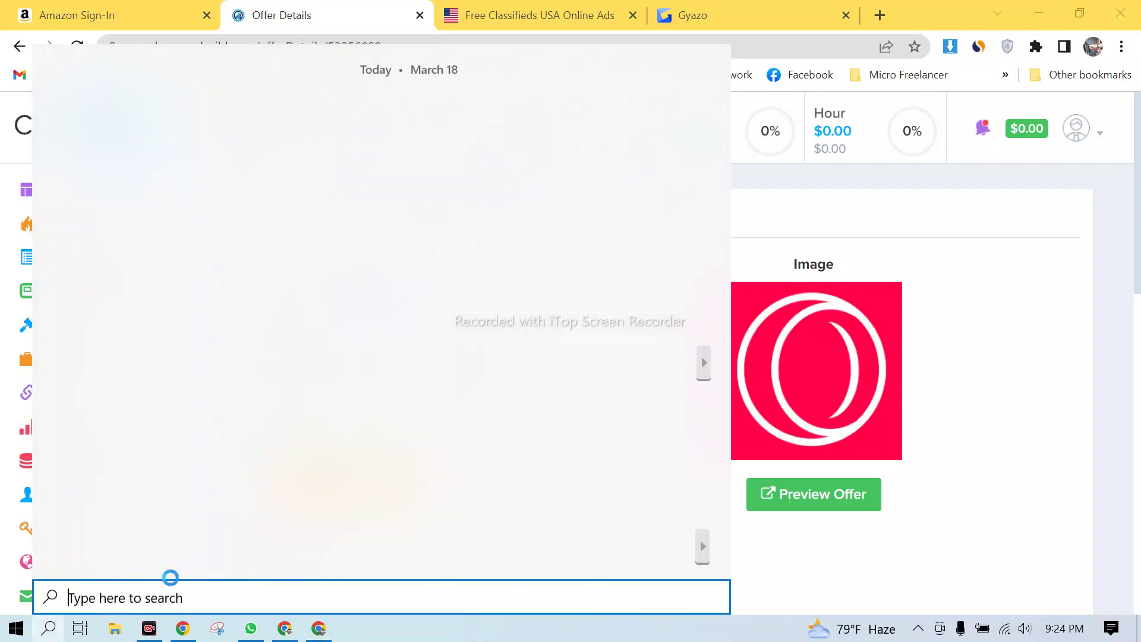
text(cal)
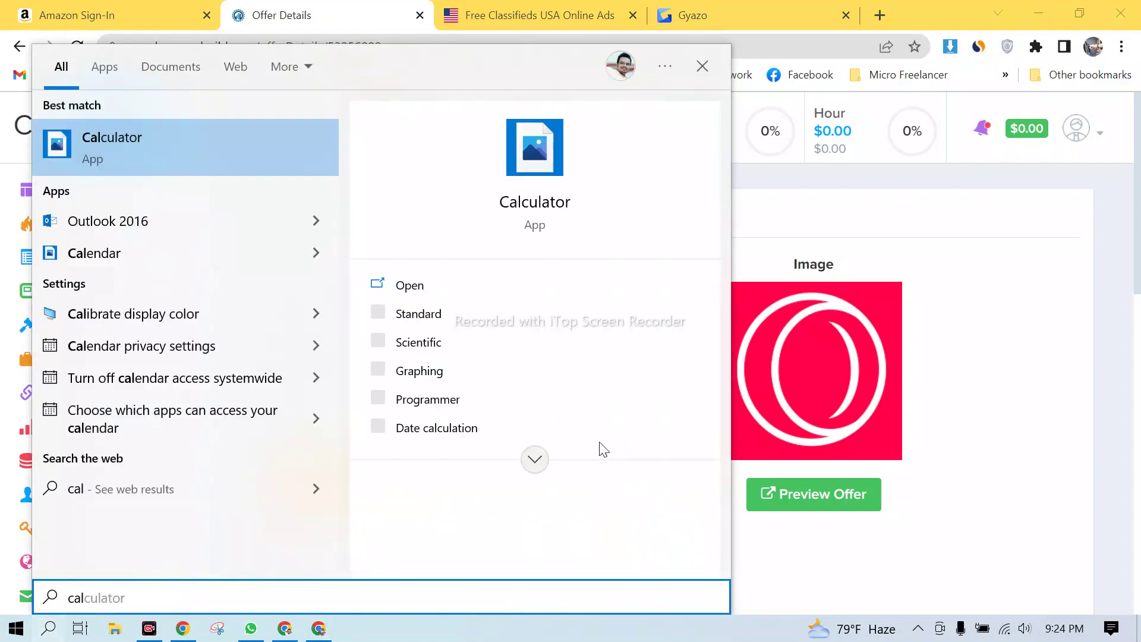
key(Return)
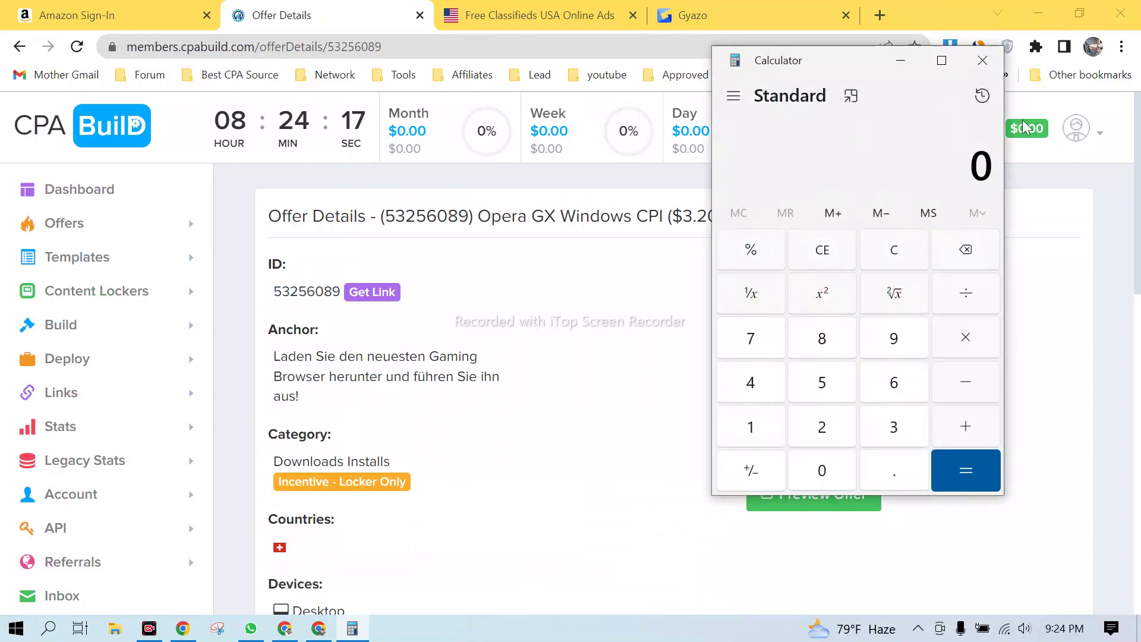
drag(847, 72, 701, 188)
drag(832, 279, 856, 284)
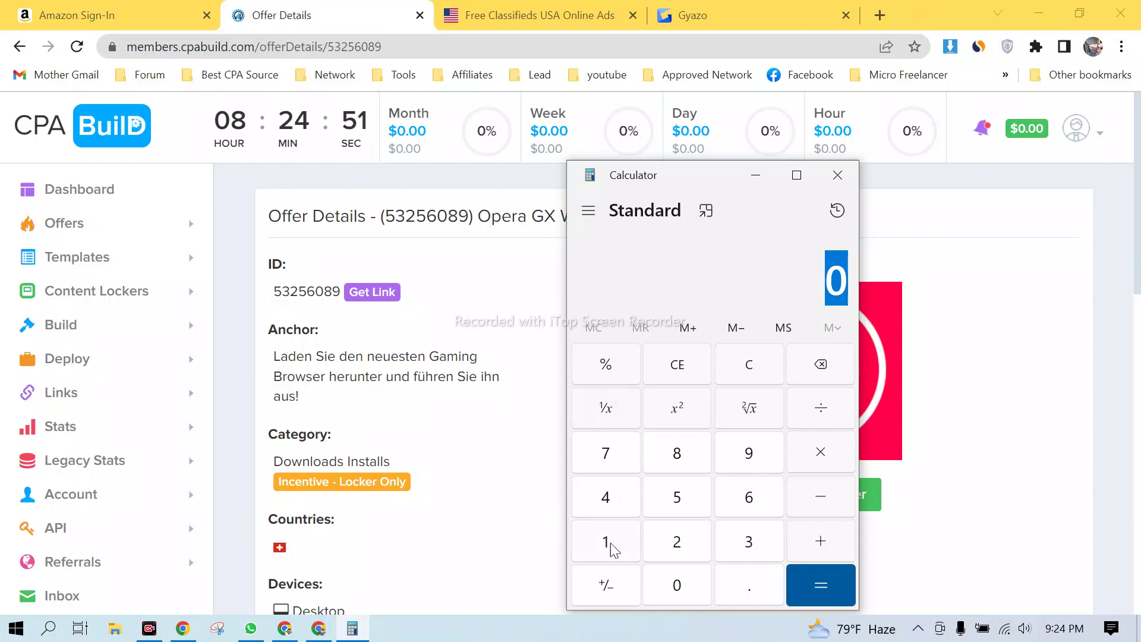
drag(716, 179, 670, 136)
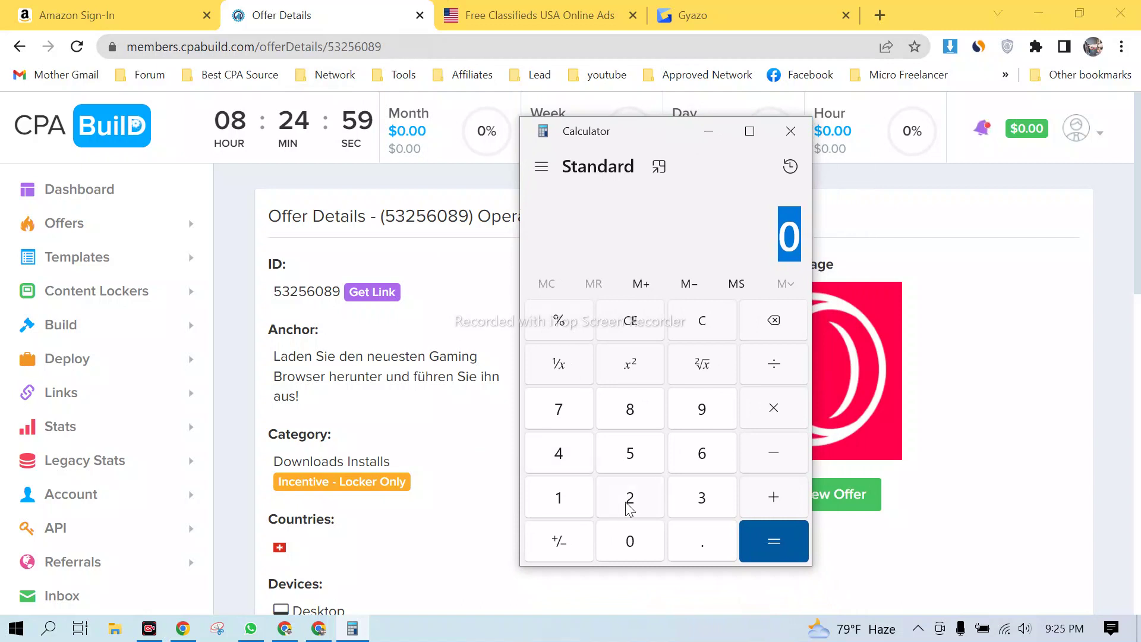
- Compute 10 × 3.20 × 100 = 3,200 in Calculator, then clear it back to 0
click(574, 505)
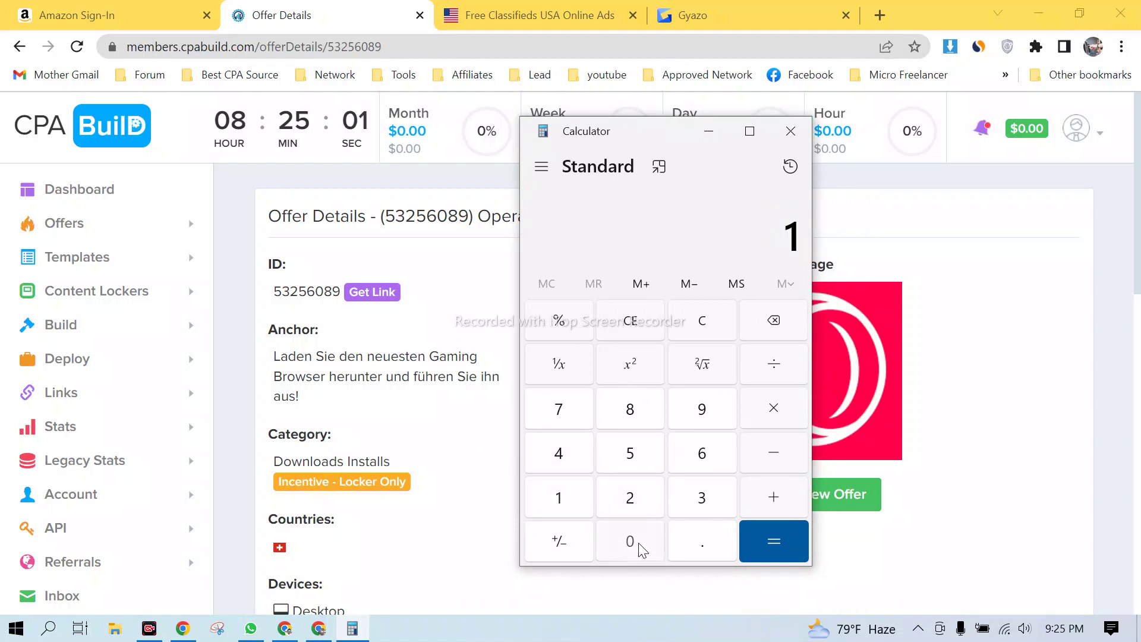
click(636, 544)
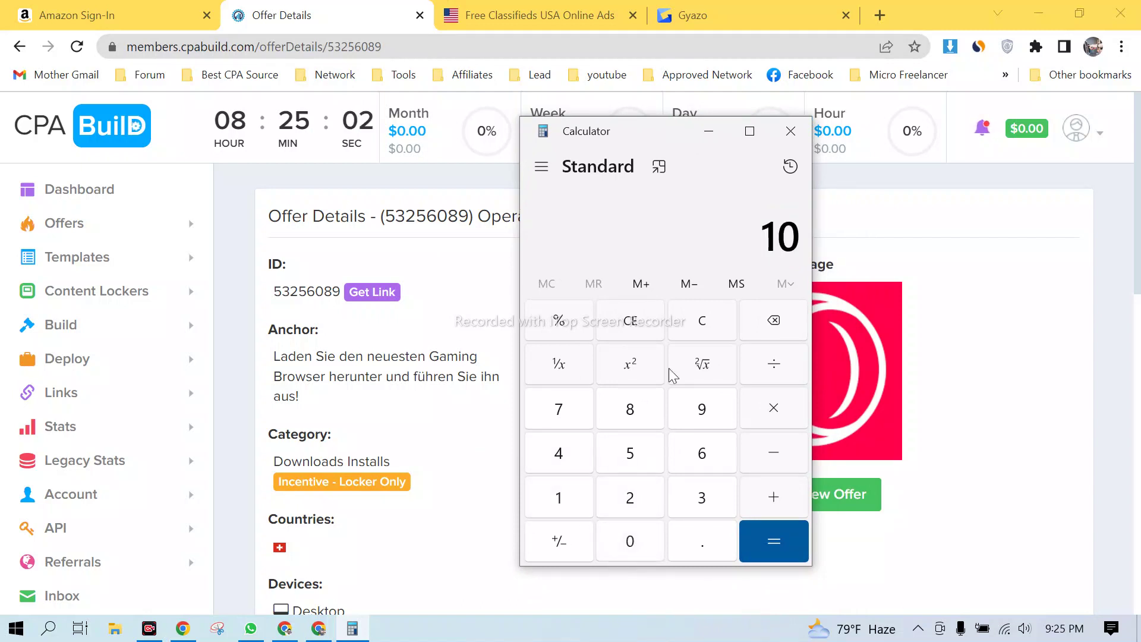
click(772, 410)
click(701, 502)
click(703, 543)
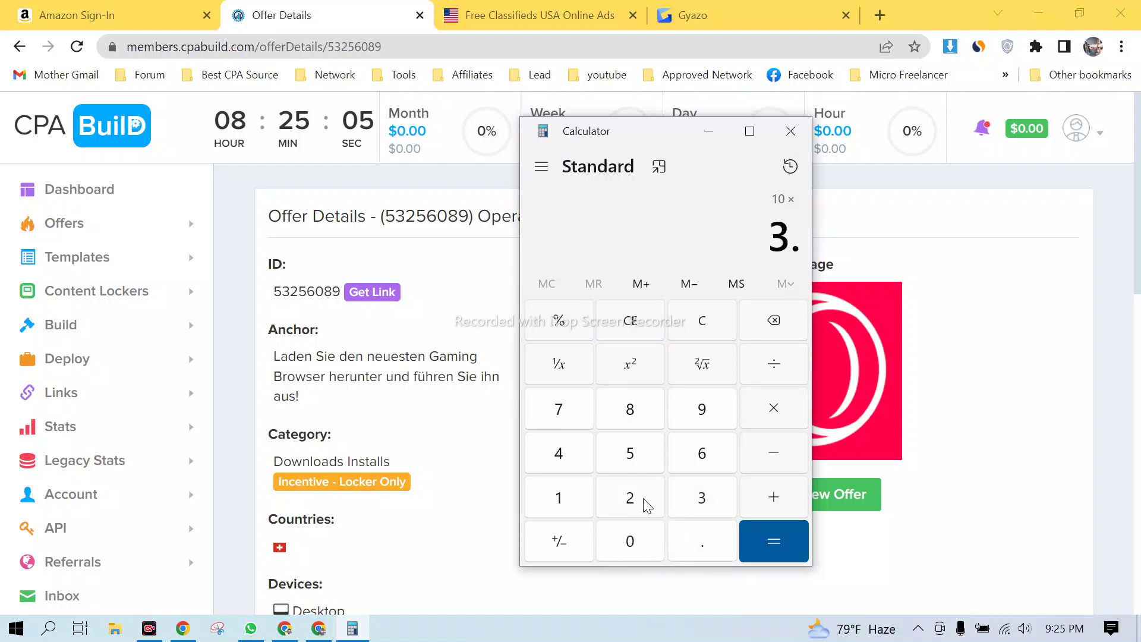
click(644, 501)
click(653, 545)
click(774, 549)
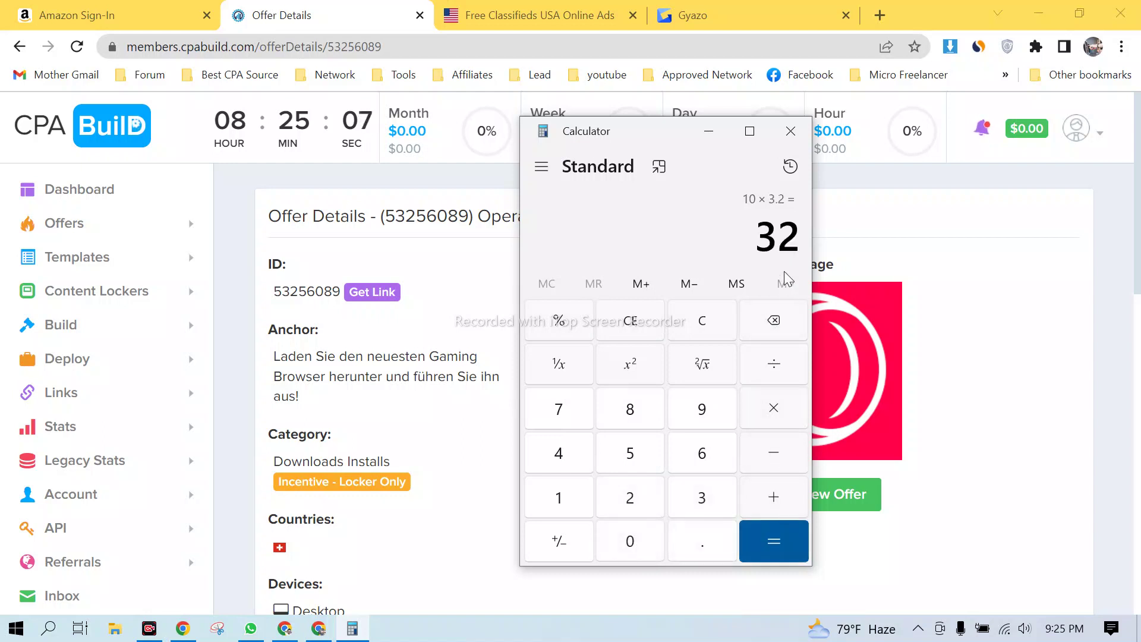
click(774, 409)
click(561, 505)
click(633, 543)
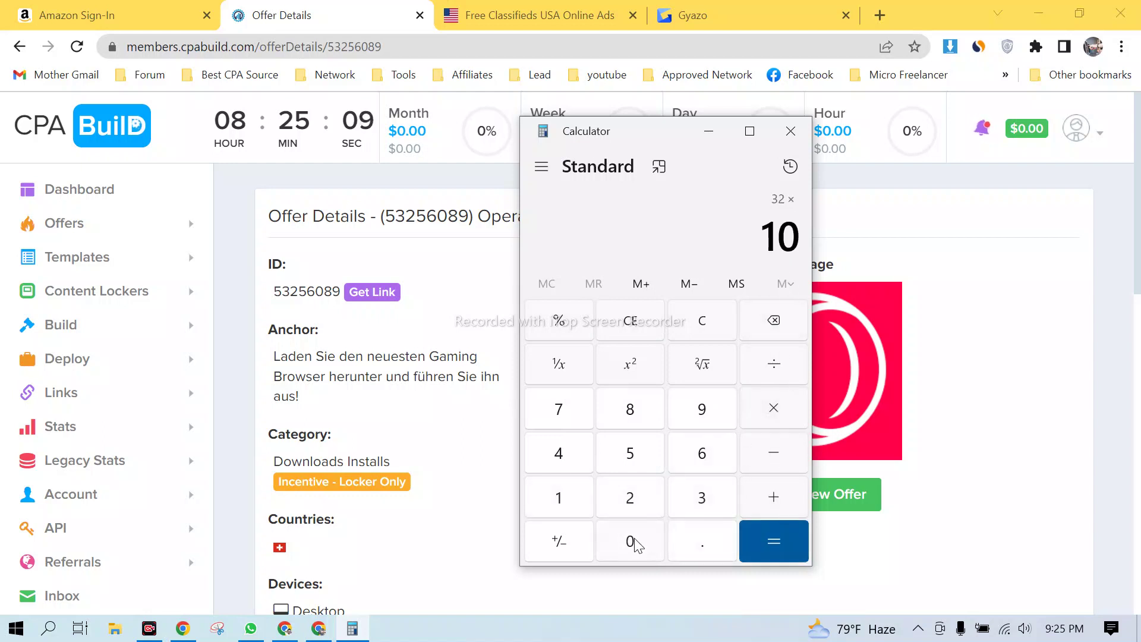
click(633, 543)
click(765, 541)
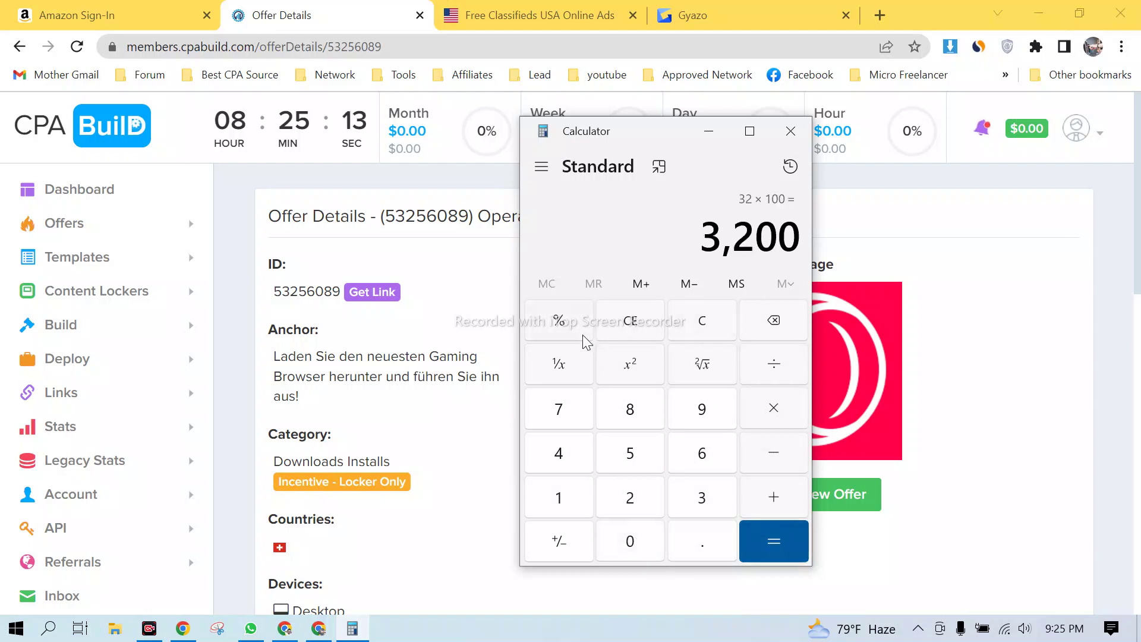
click(710, 320)
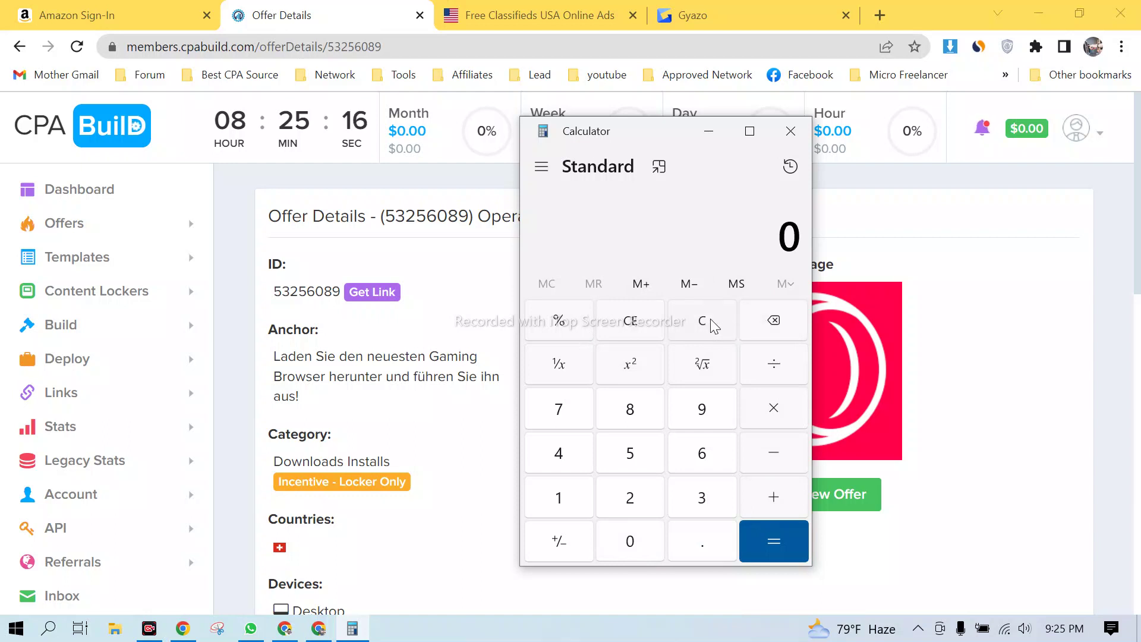
- Enter 5 as the first factor and start a multiplication, correcting stray digits
click(569, 503)
click(632, 543)
click(632, 543)
click(777, 324)
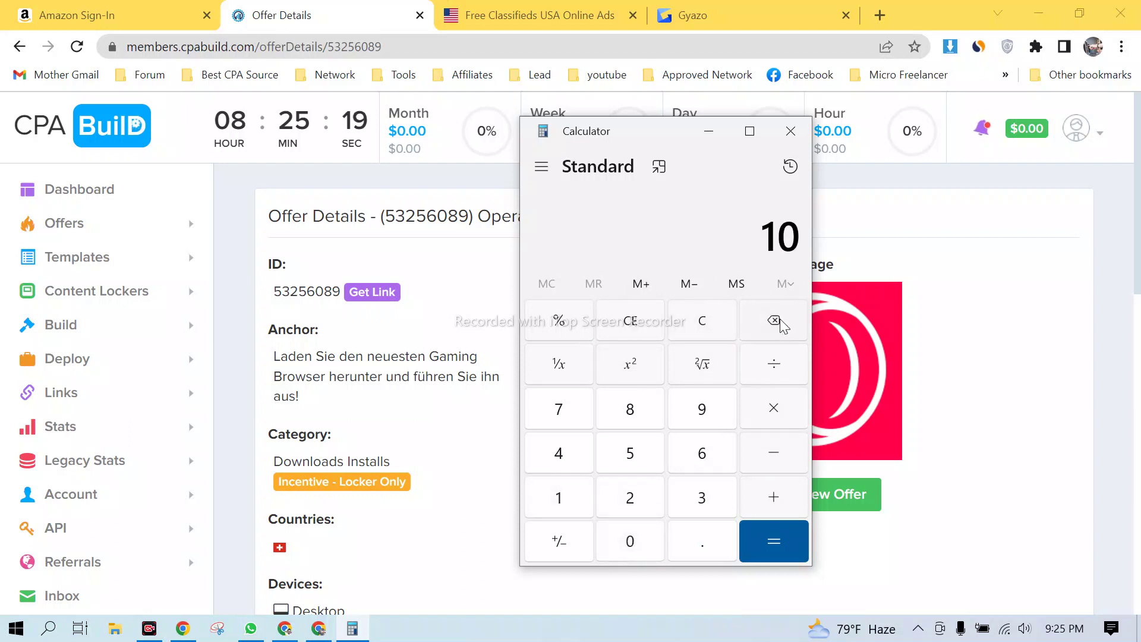
click(779, 323)
click(632, 453)
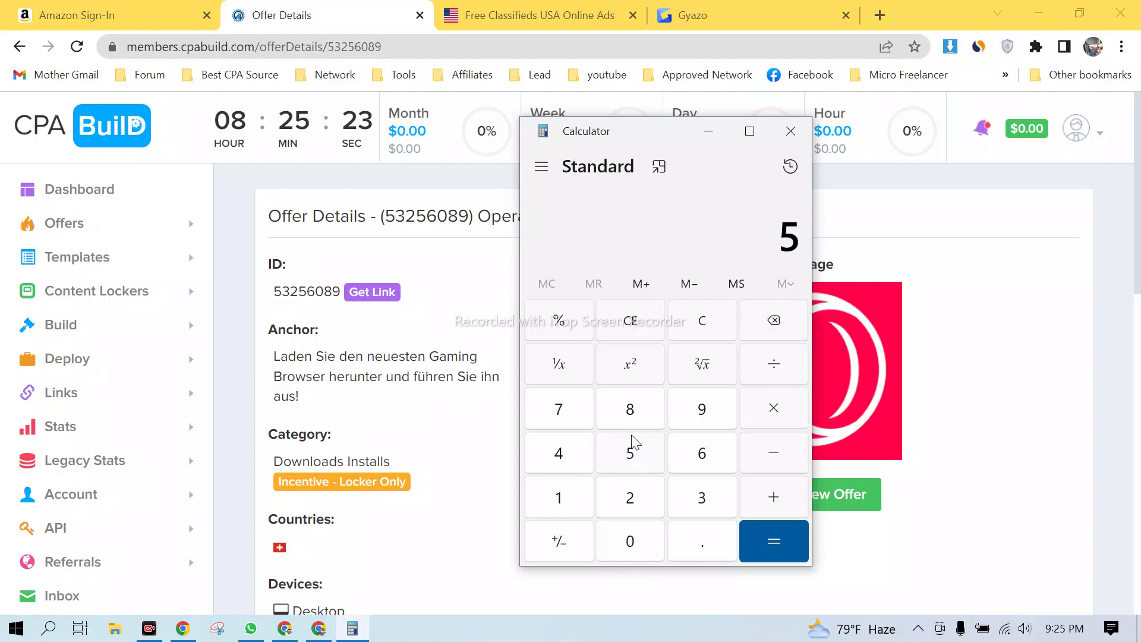
click(774, 409)
click(558, 505)
click(772, 321)
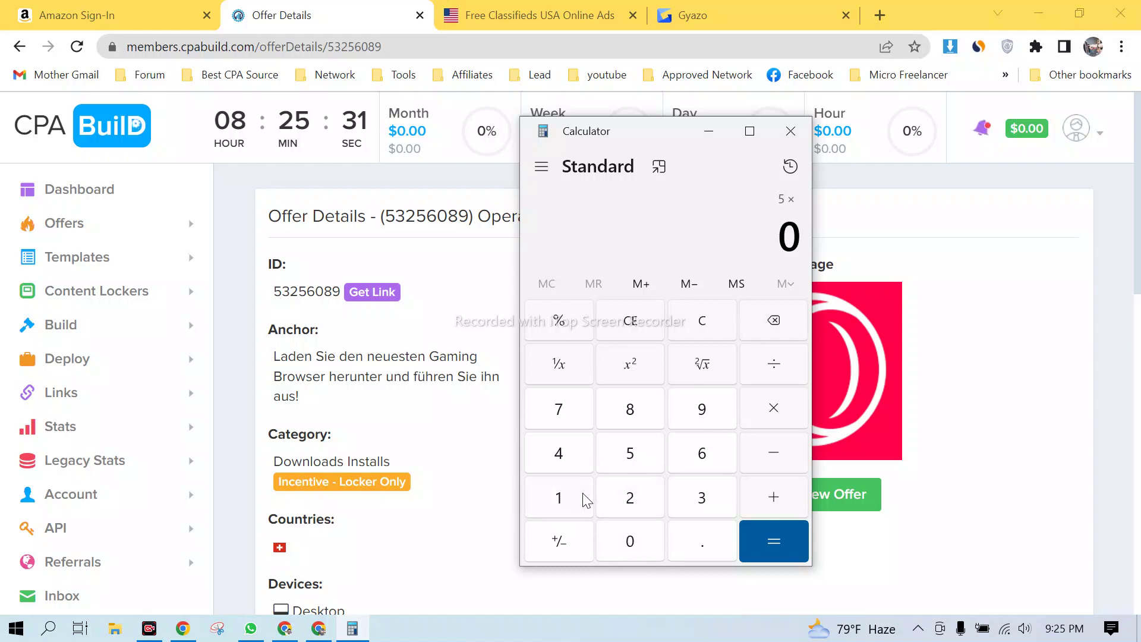
- Multiply 5 by 3.20 and then by 5, reaching 80
click(698, 498)
click(700, 542)
click(629, 498)
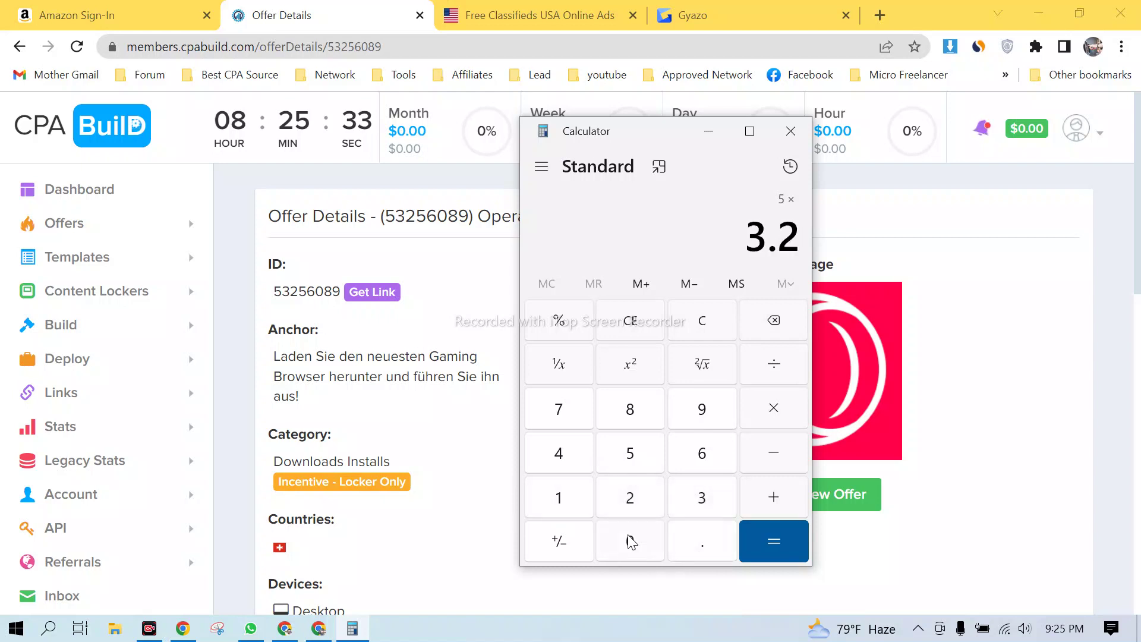
click(631, 541)
click(774, 416)
click(631, 456)
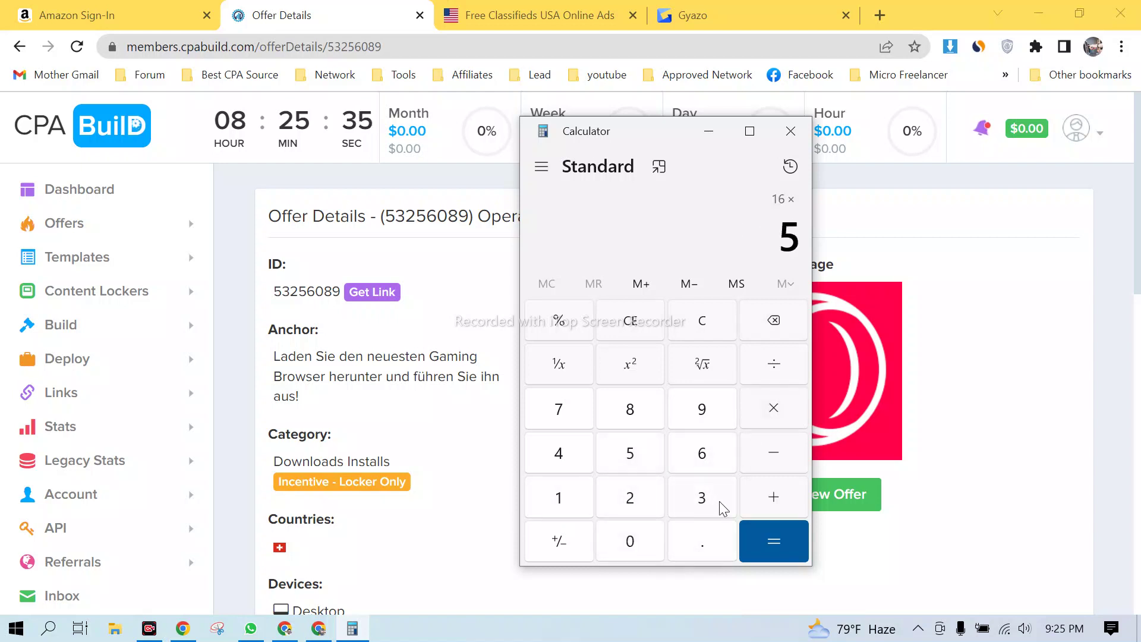
click(788, 543)
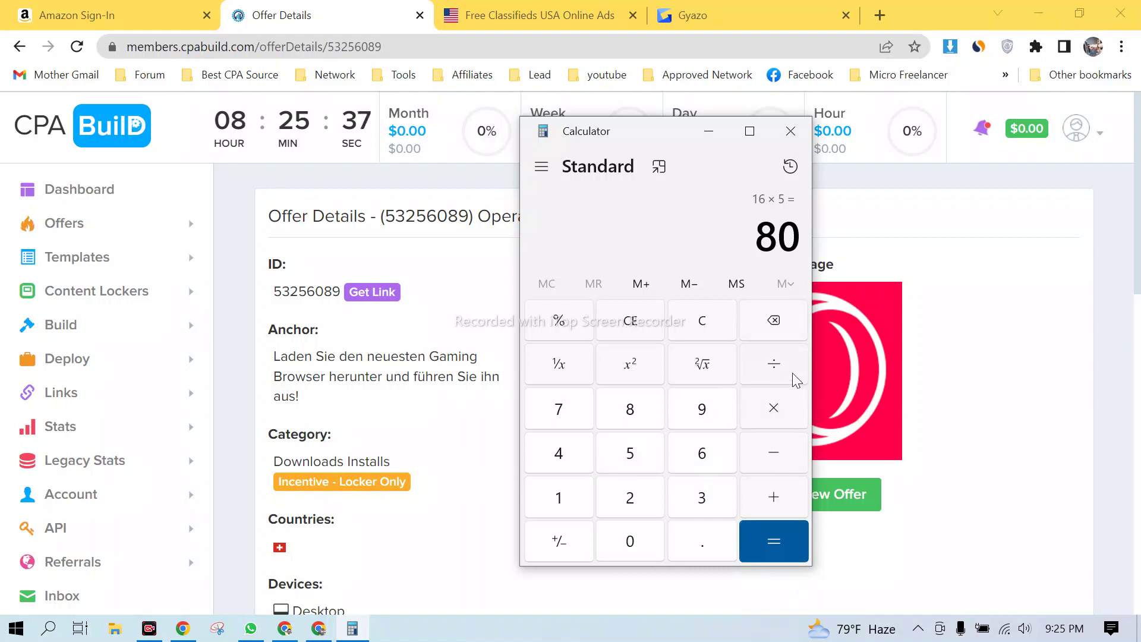
- Multiply 80 by 100 to get 8,000 and close Calculator
click(775, 411)
click(571, 503)
click(637, 542)
click(637, 543)
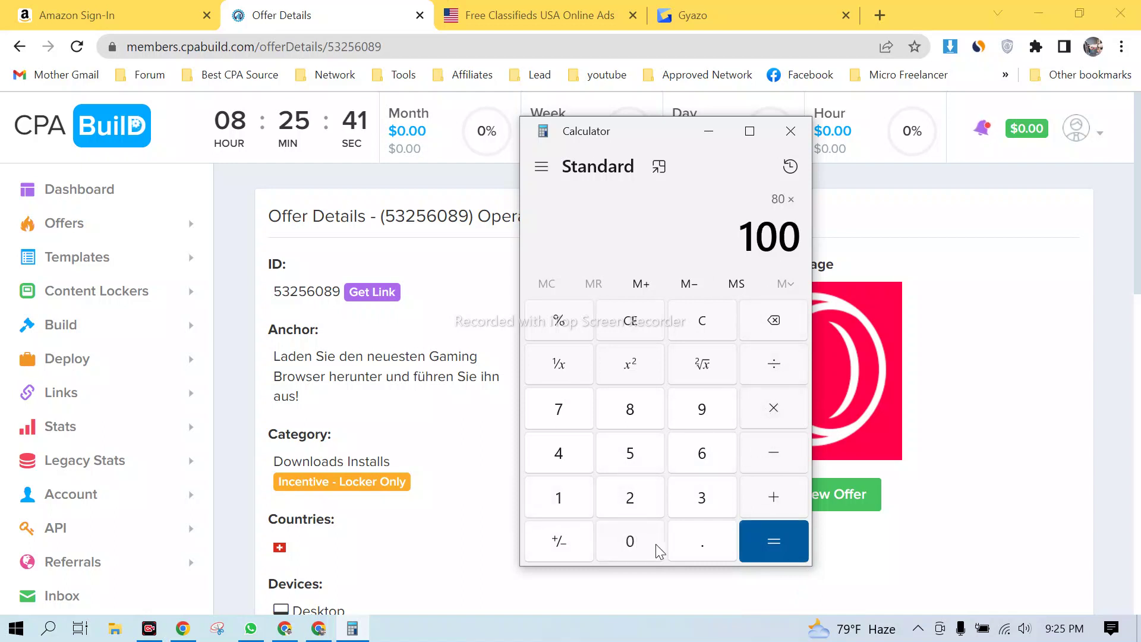
click(792, 538)
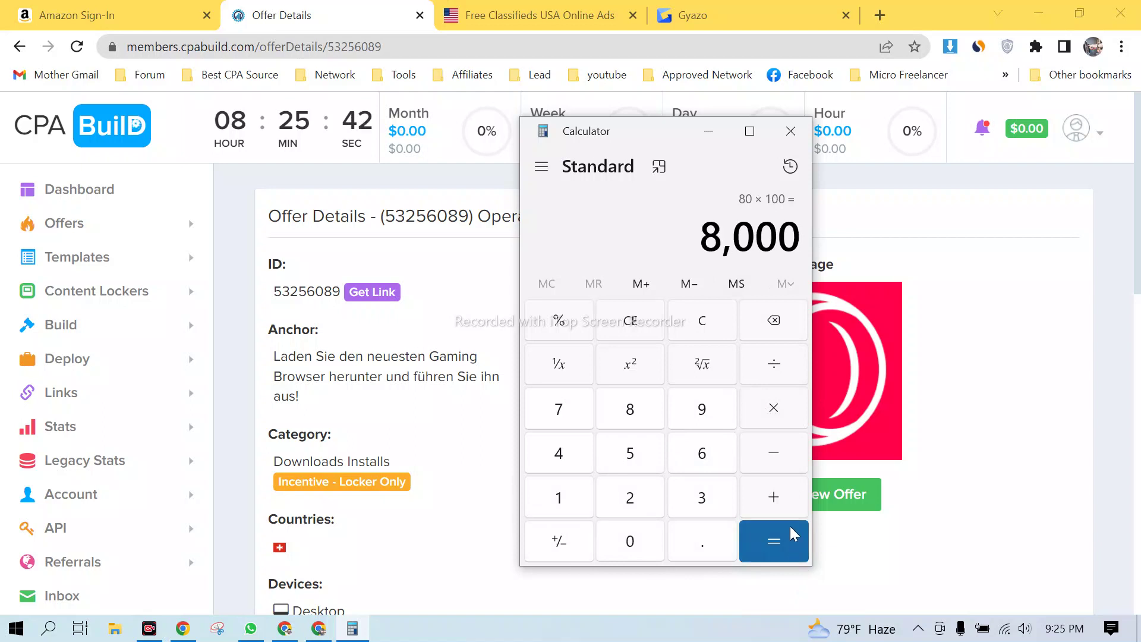
click(790, 130)
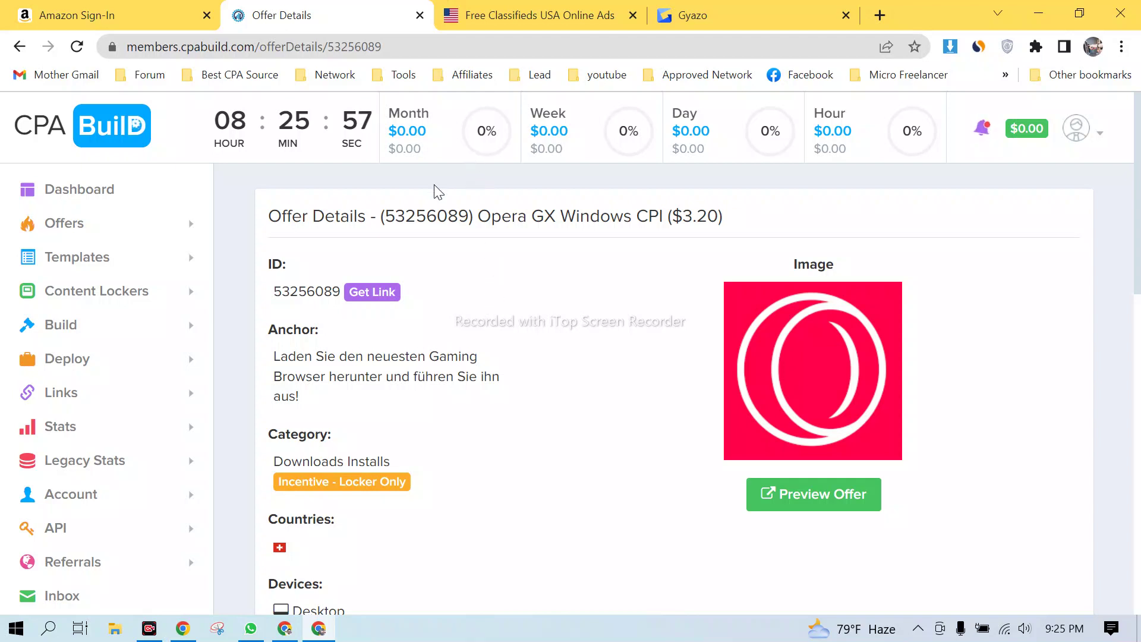
- Copy the Opera GX screenshot's Gyazo link again and bring up the Start menu
click(760, 11)
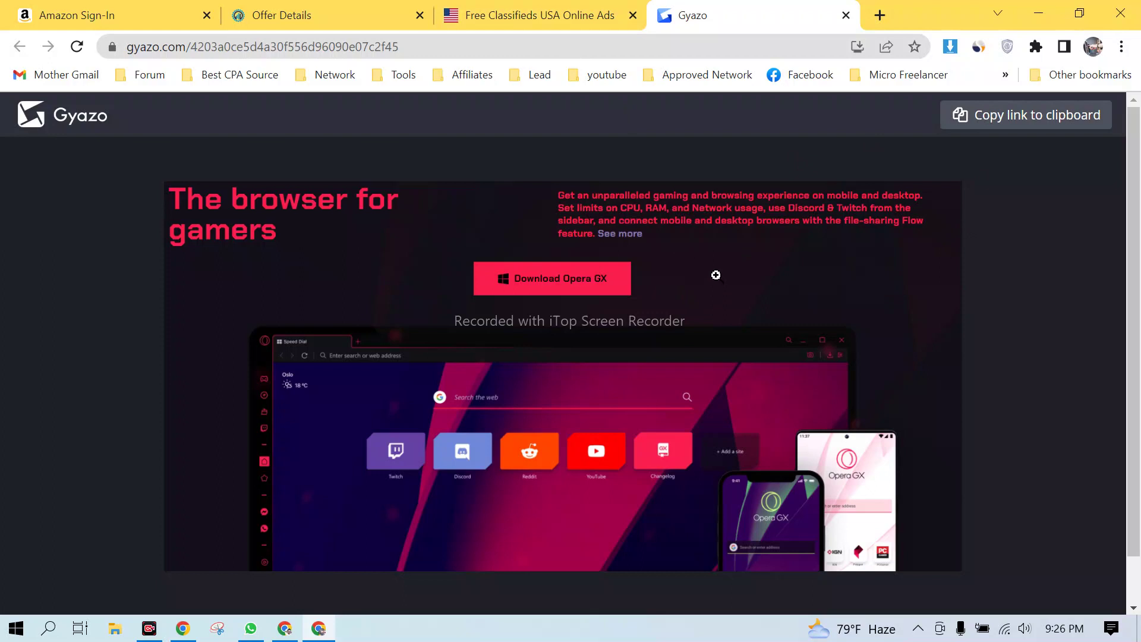
click(995, 118)
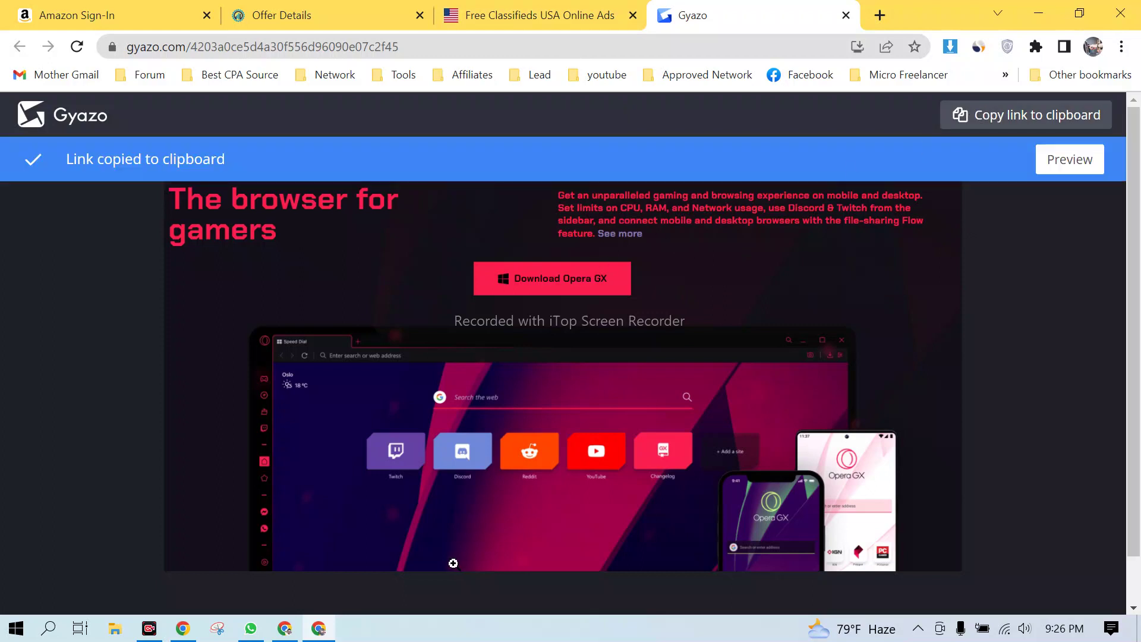
click(16, 628)
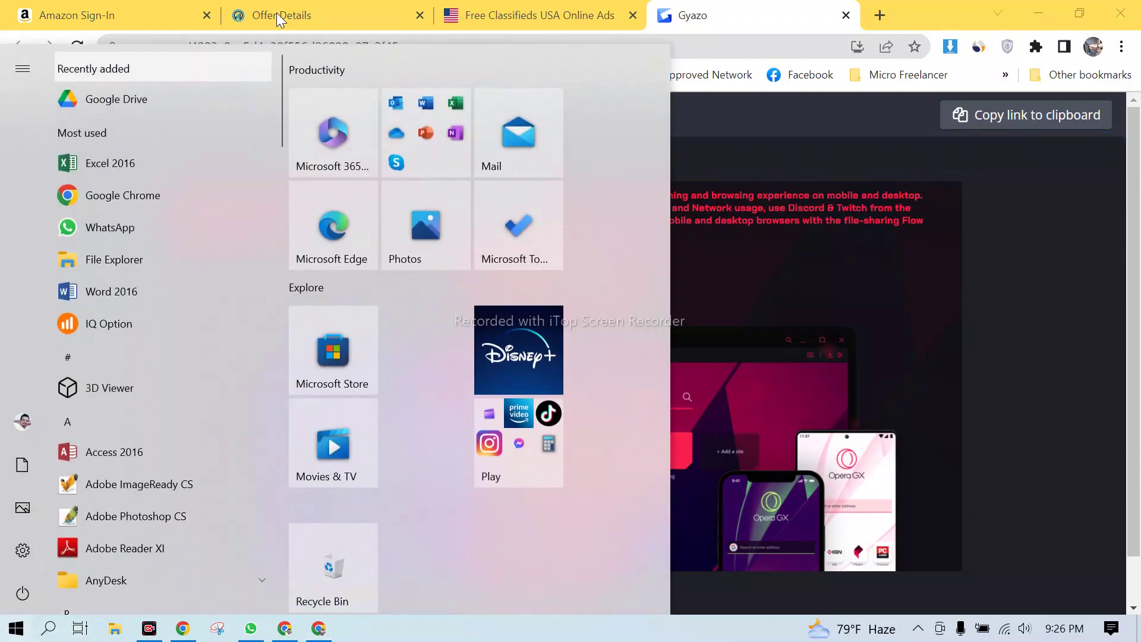
- Start a blank Word 2016 document and paste the Gyazo link into it
click(113, 291)
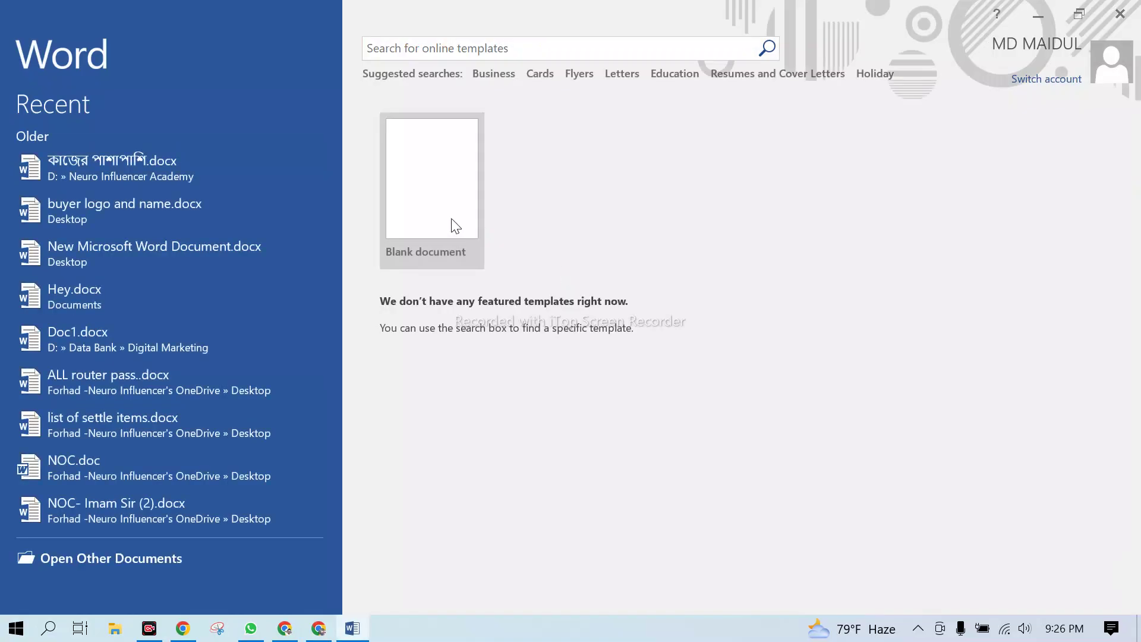
click(453, 224)
key(ctrl+v)
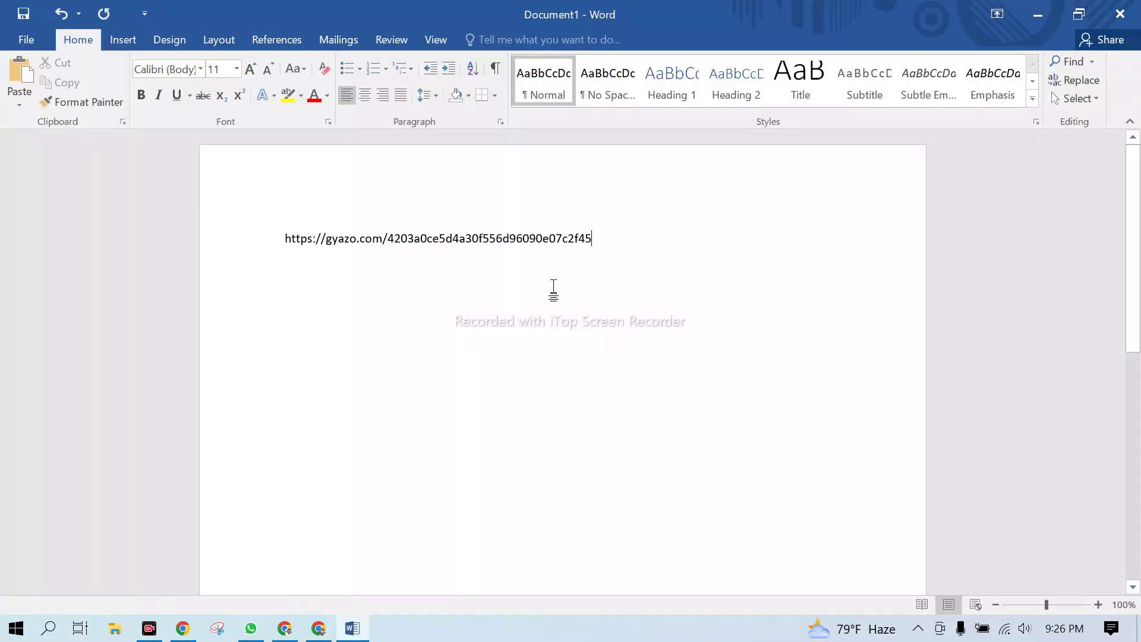
- Insert an empty first line above the pasted Gyazo link
drag(597, 240, 257, 237)
click(408, 250)
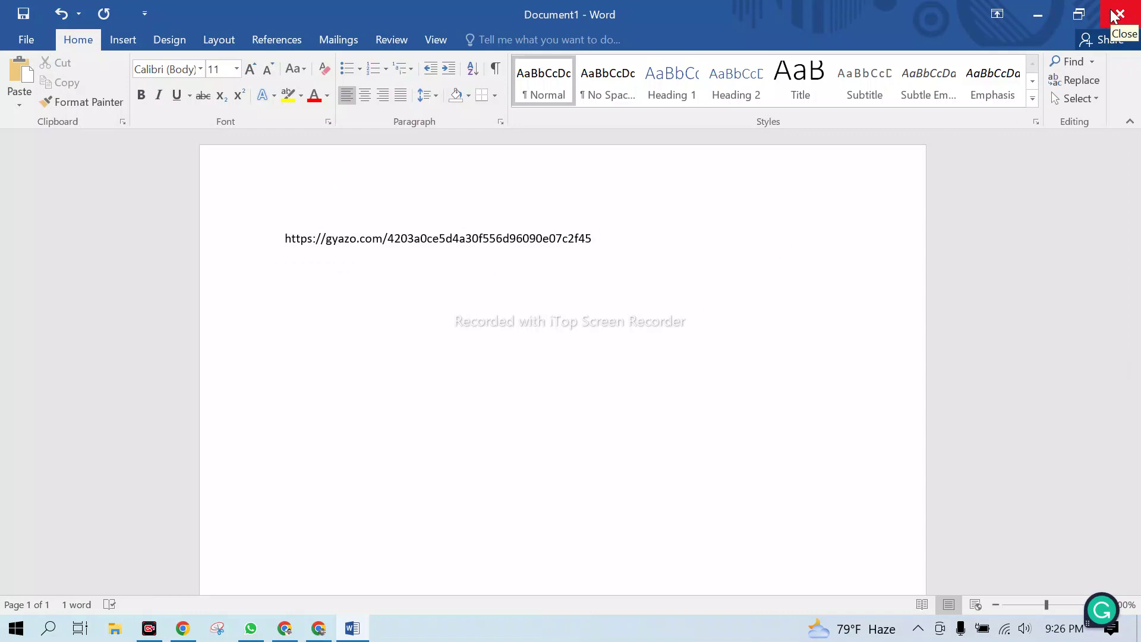
click(275, 247)
click(368, 261)
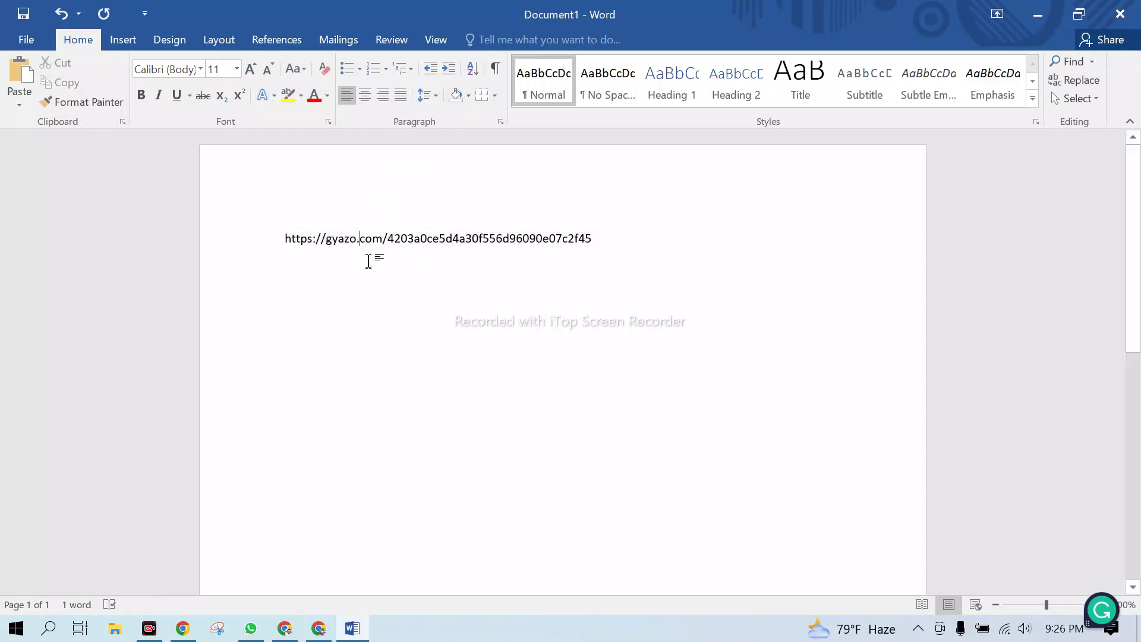
key(Return)
key(Up)
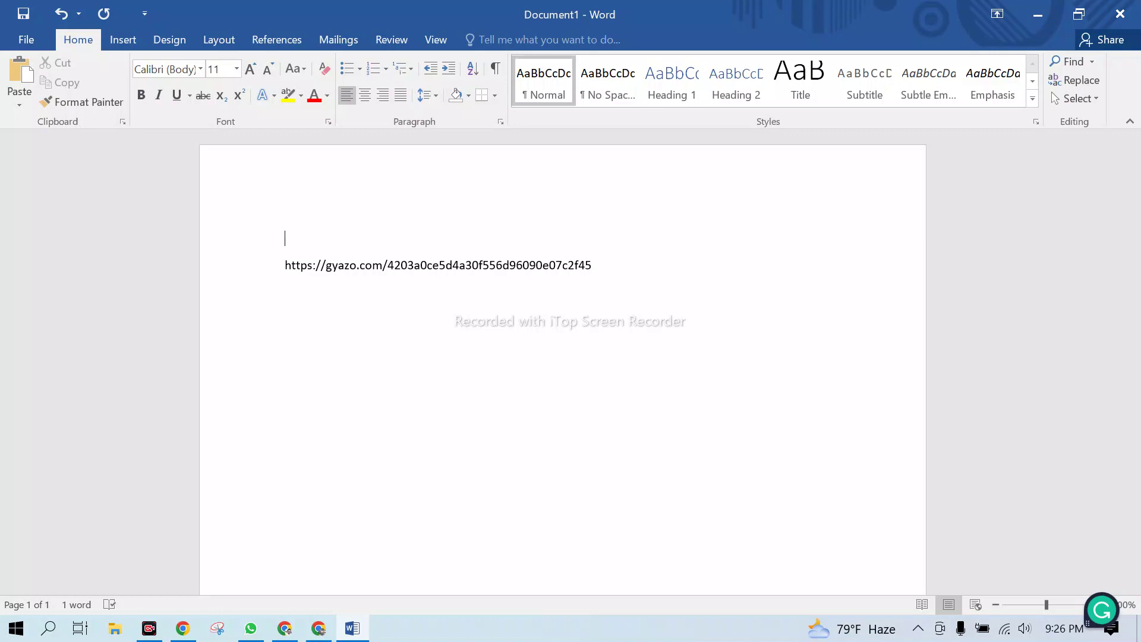
drag(285, 265, 620, 266)
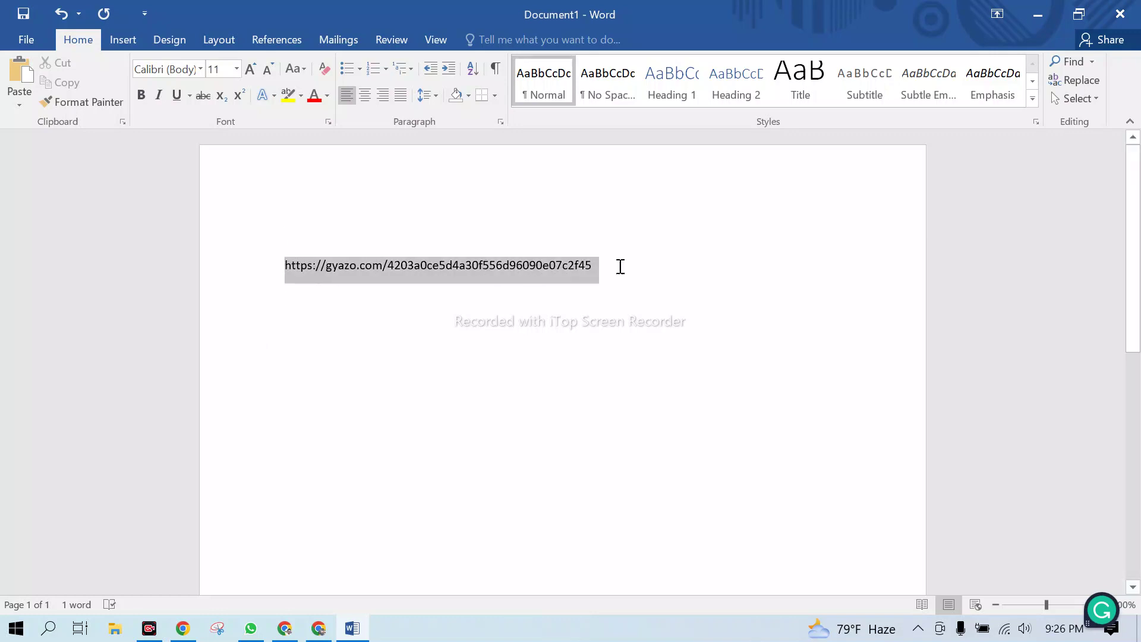
click(580, 316)
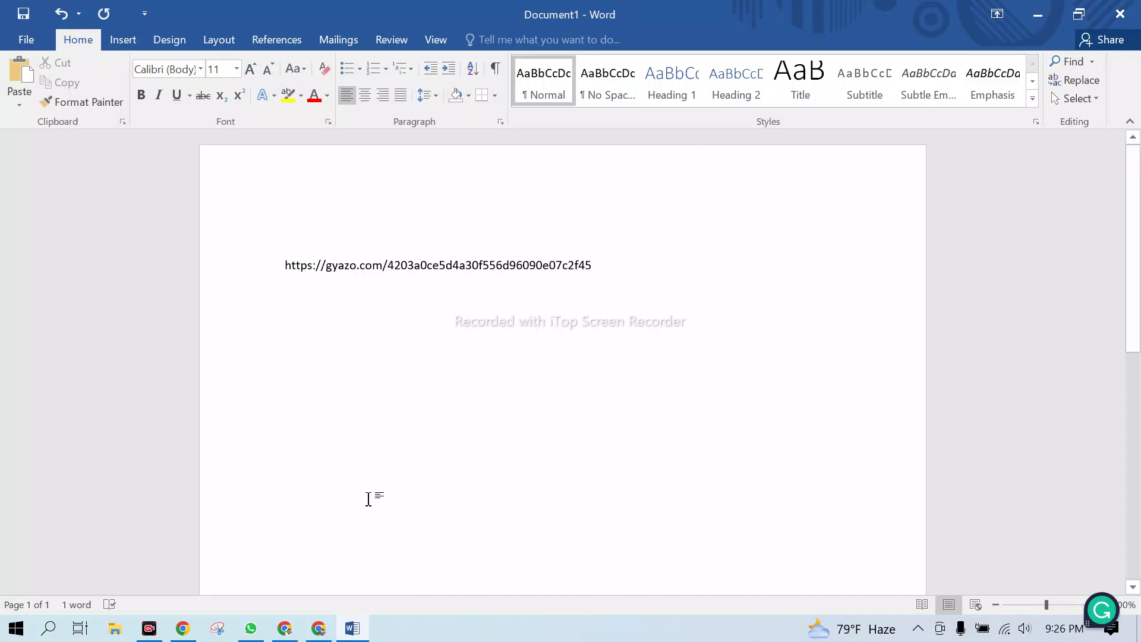
mouse_move(281, 628)
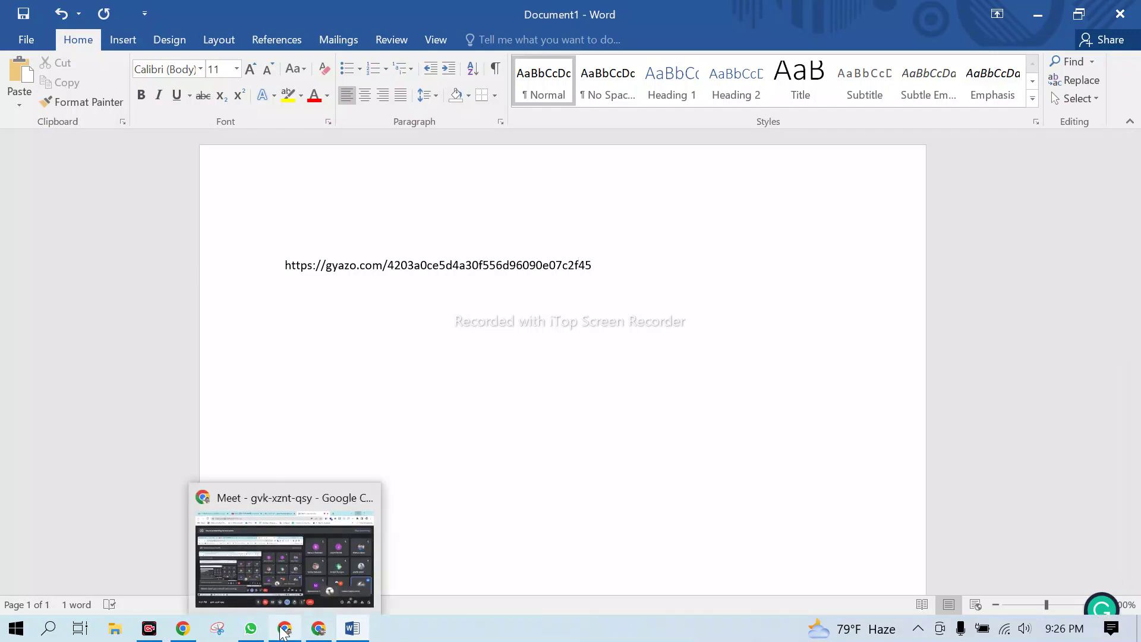
- Return to Chrome's Gyazo tab, look through the Lead bookmarks, and minimise Google Meet
click(283, 628)
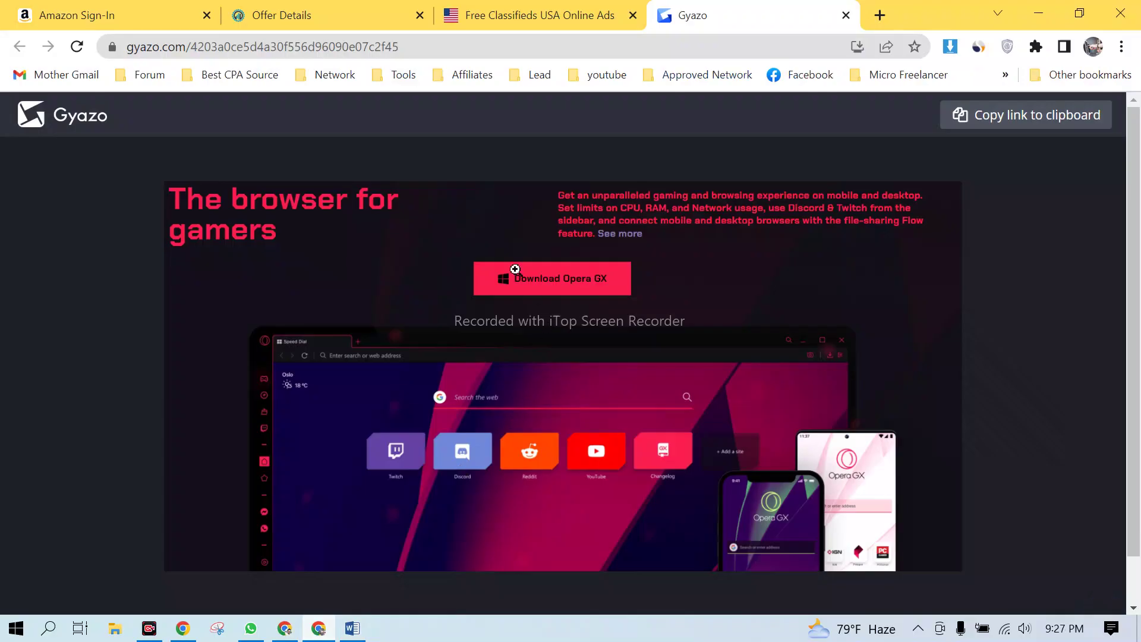
click(543, 76)
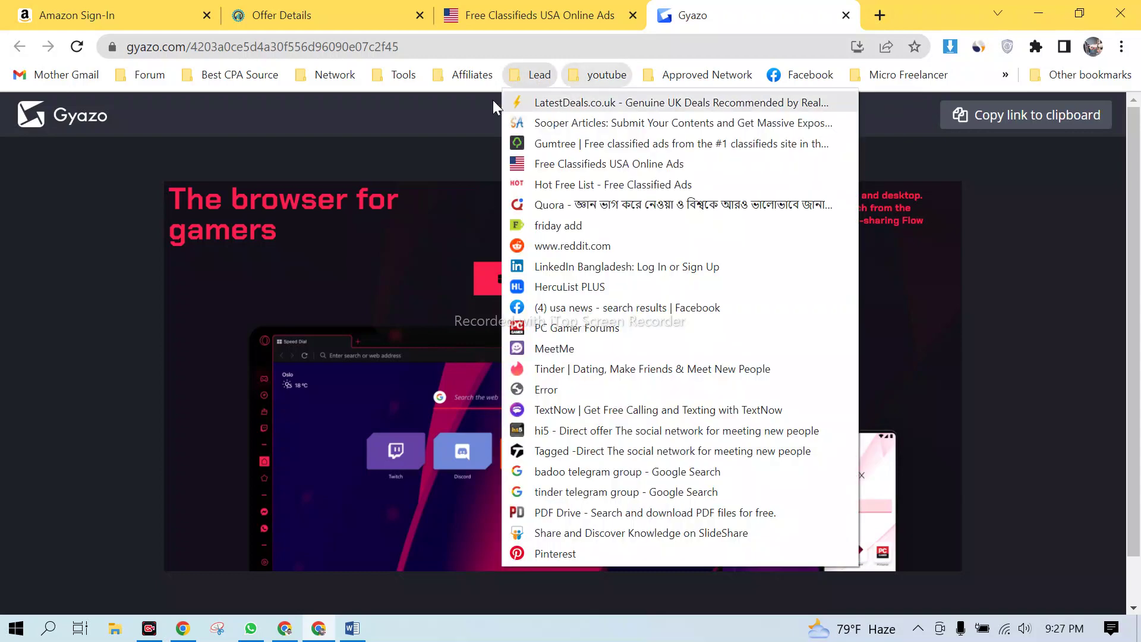
mouse_move(612, 77)
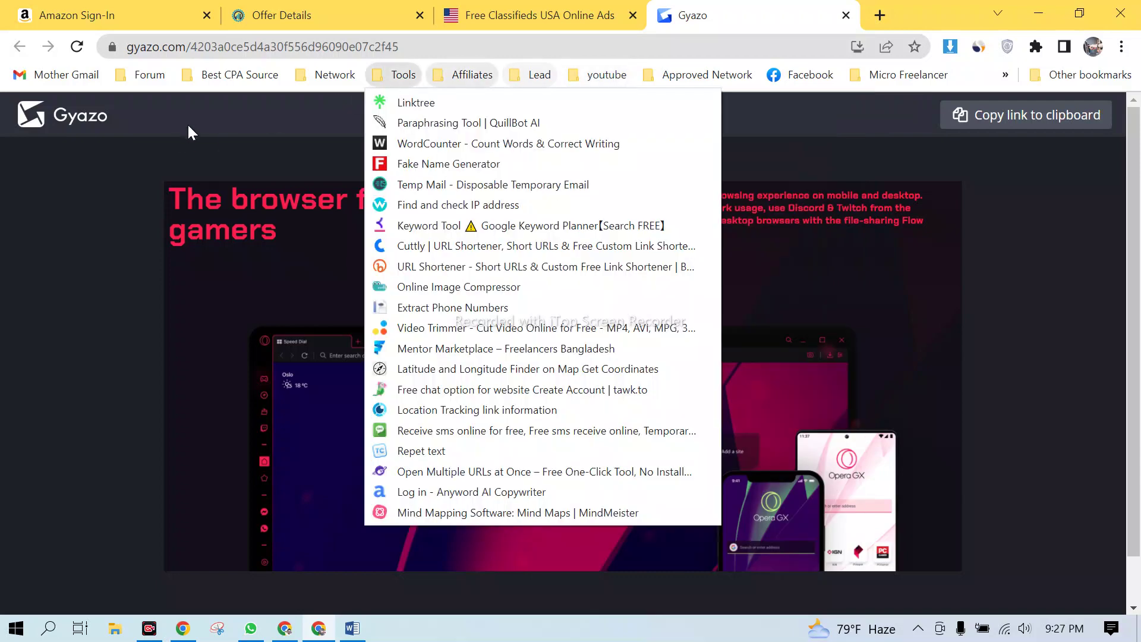
click(488, 119)
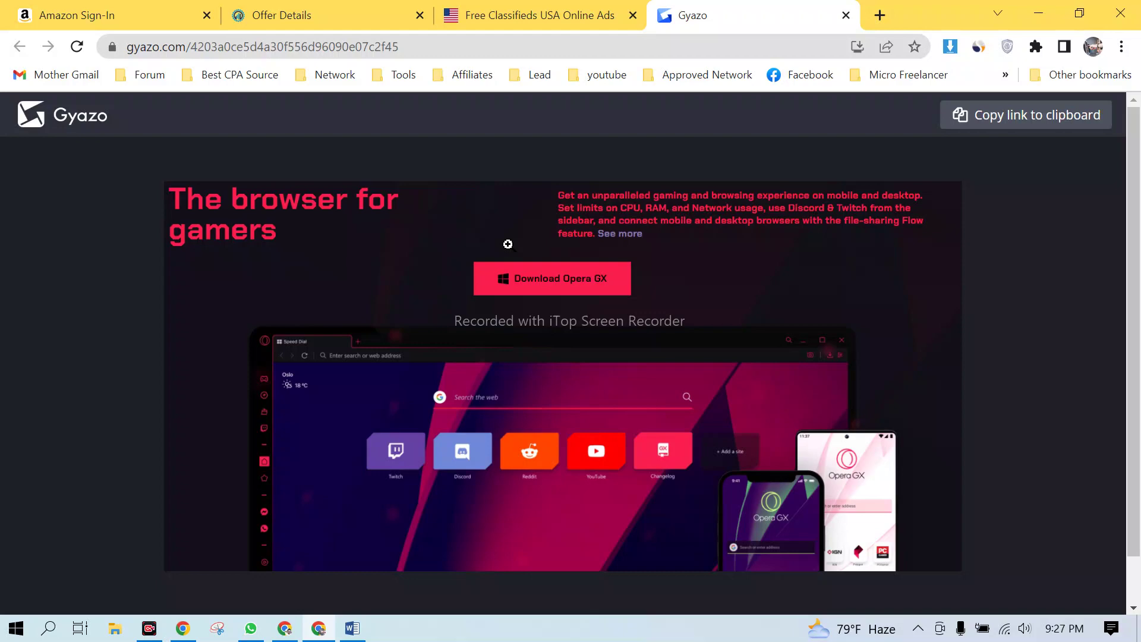
click(285, 631)
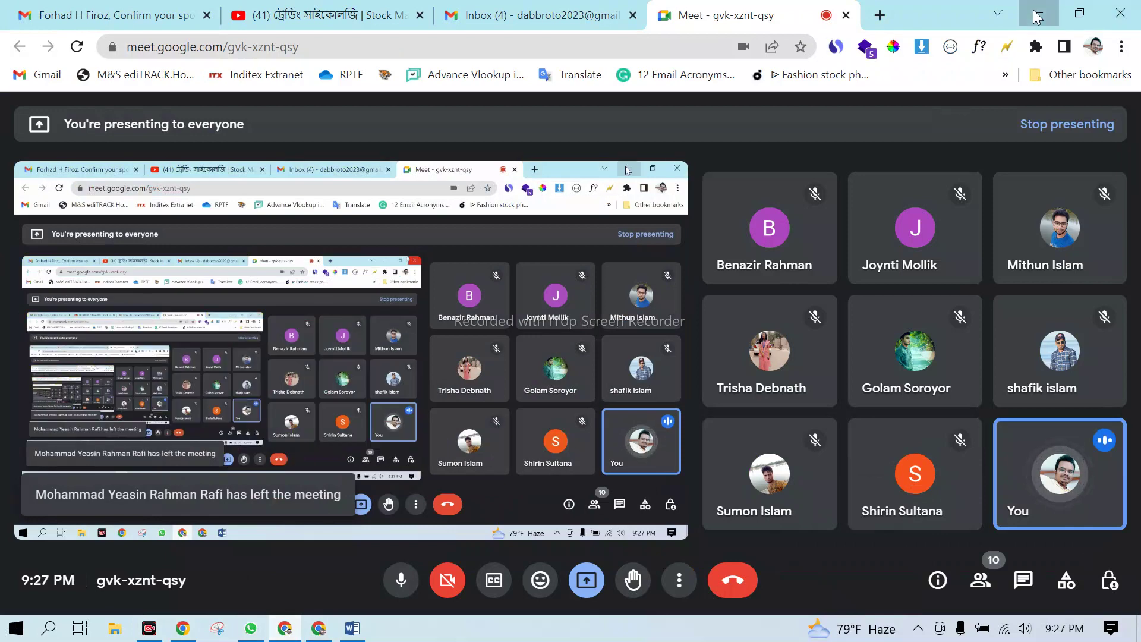
click(1038, 13)
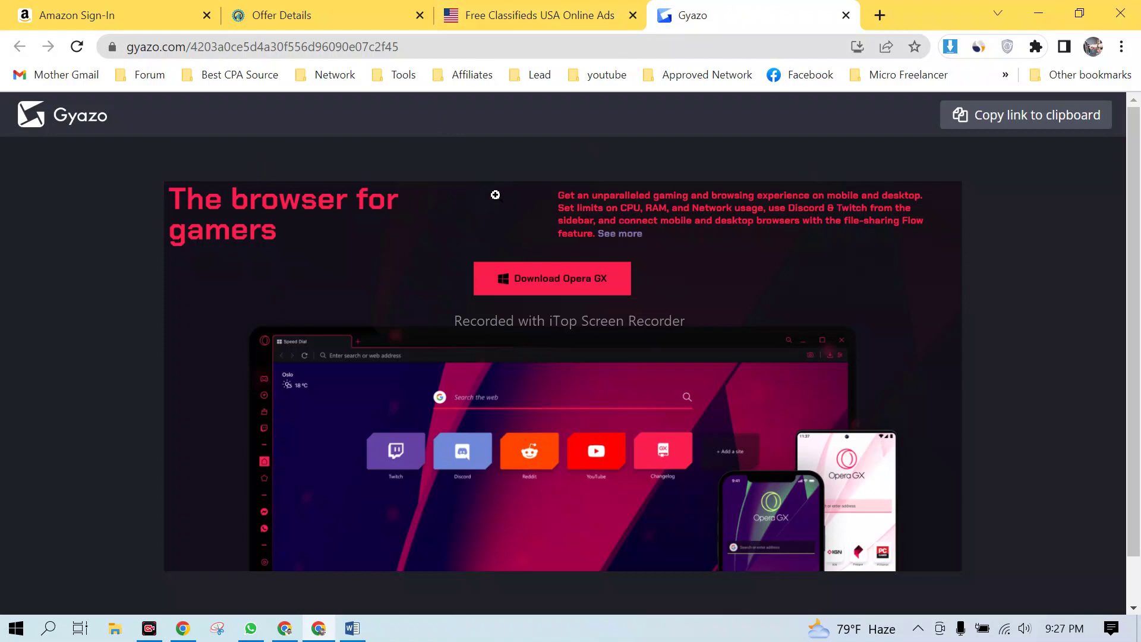
- Replace the Amazon sign-in tab's address with the amazon.com homepage
click(162, 26)
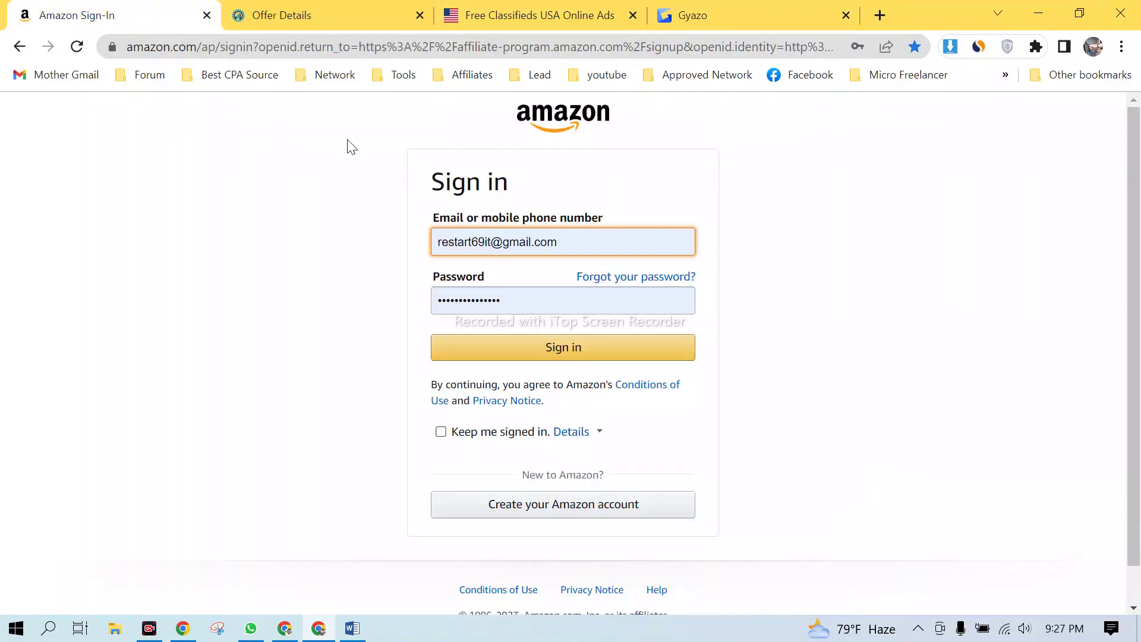
click(216, 44)
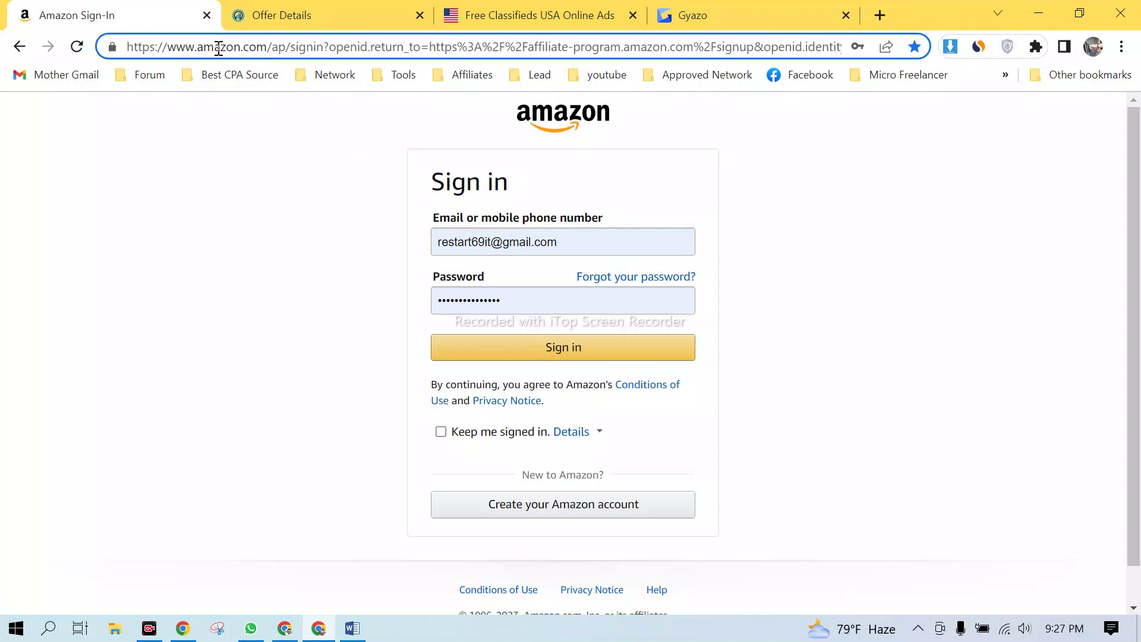
click(268, 46)
drag(287, 45, 1124, 48)
key(BackSpace)
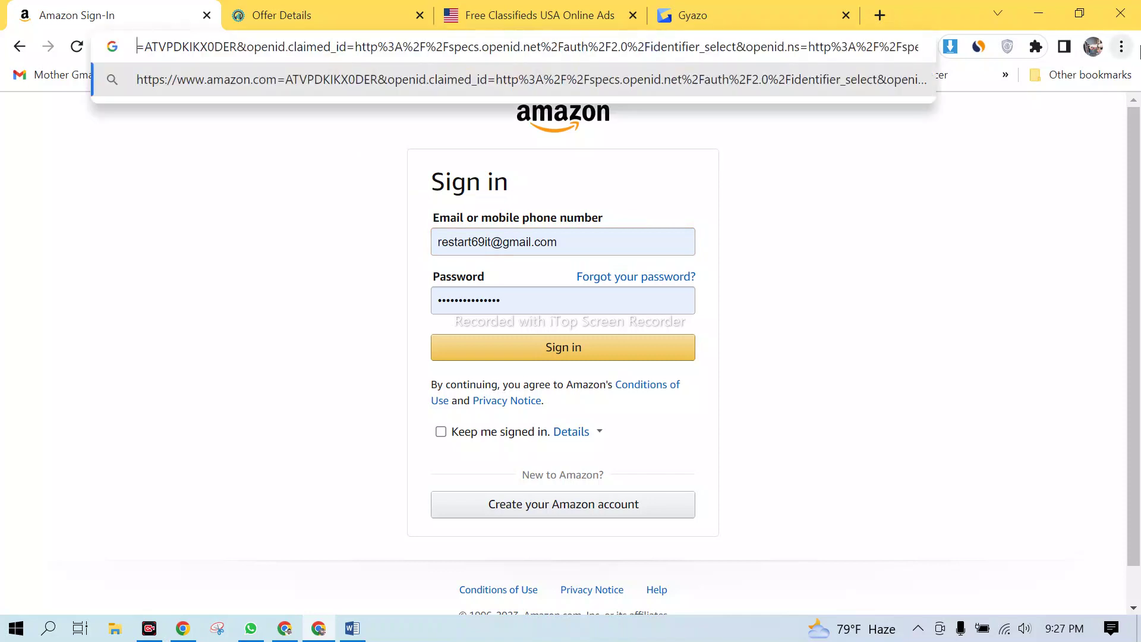
key(shift+Right)
text(ama)
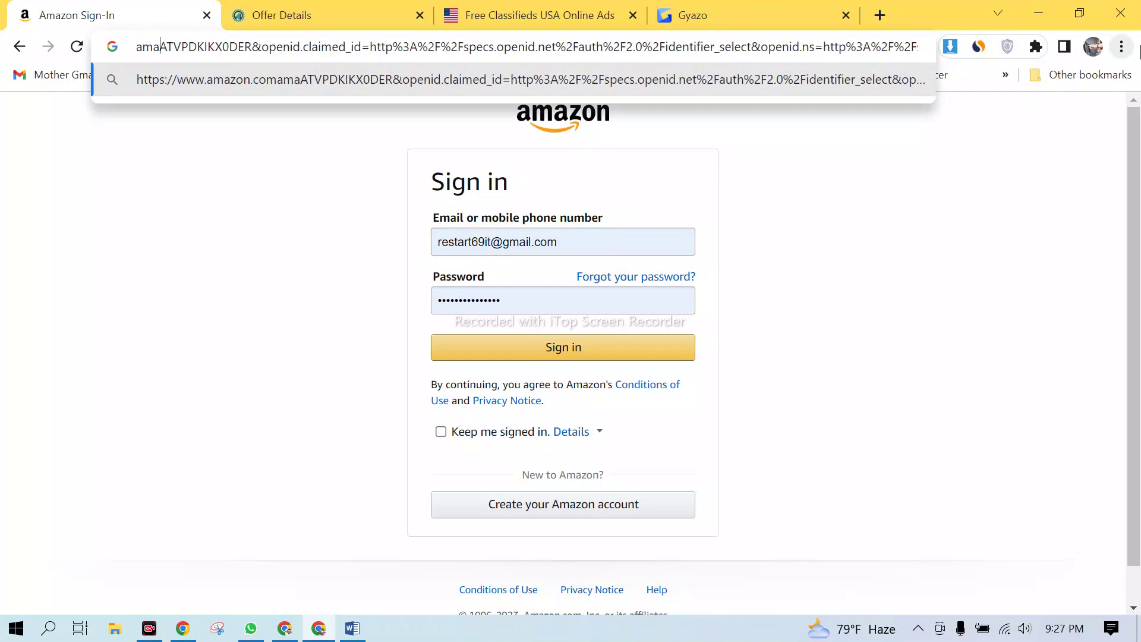
key(ctrl+a)
text(ama)
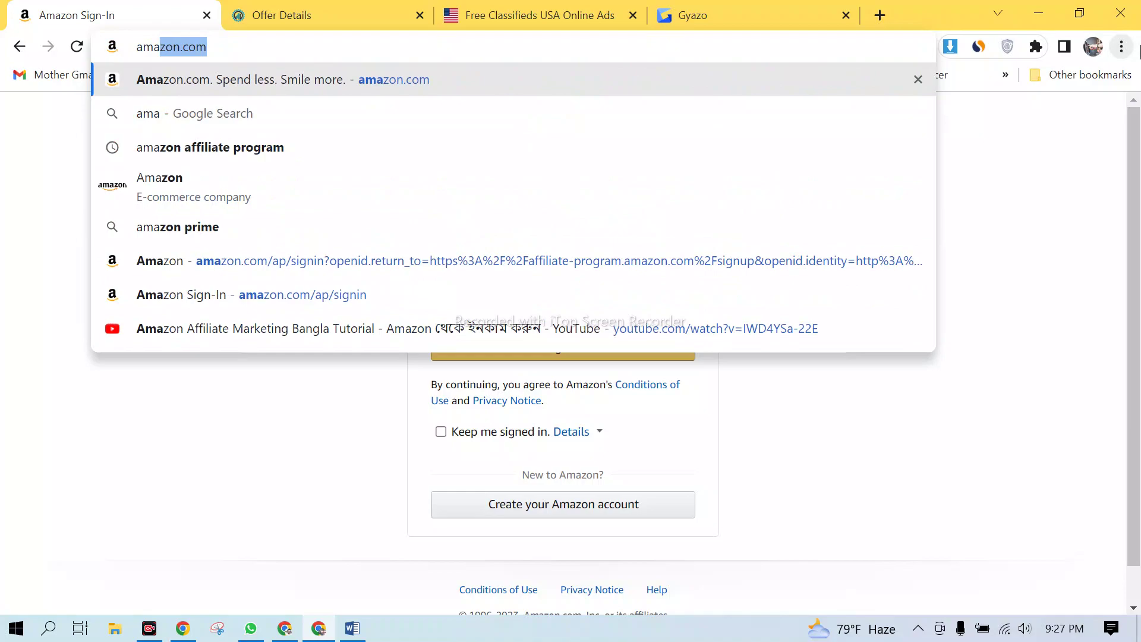
key(Return)
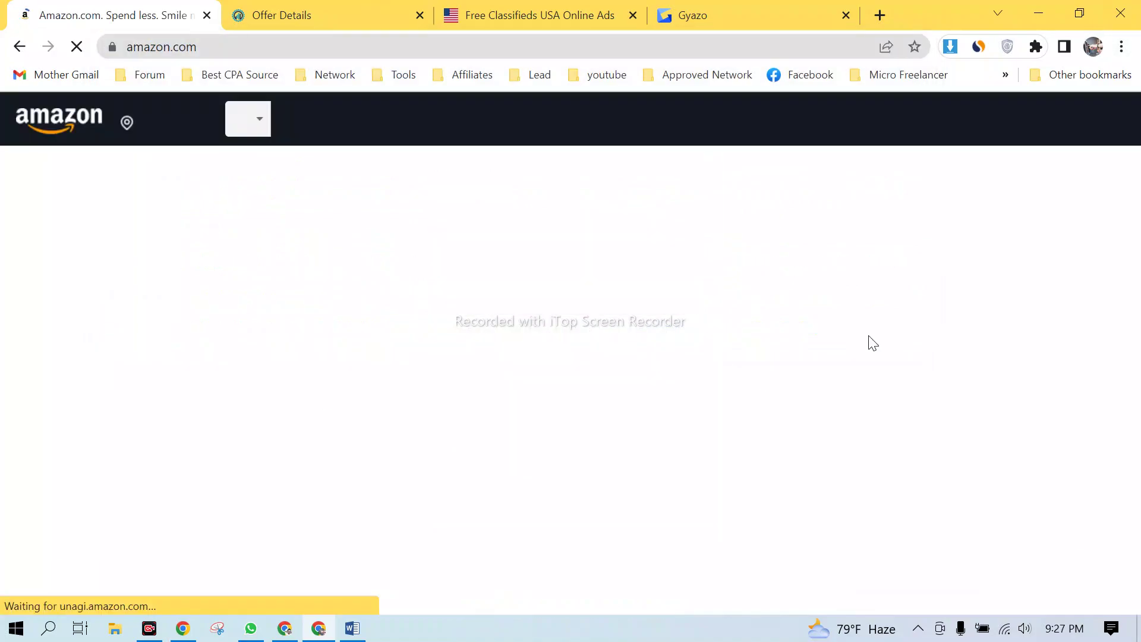
- Scroll down the Amazon homepage to the International top sellers row
scroll(492, 390, down, 12)
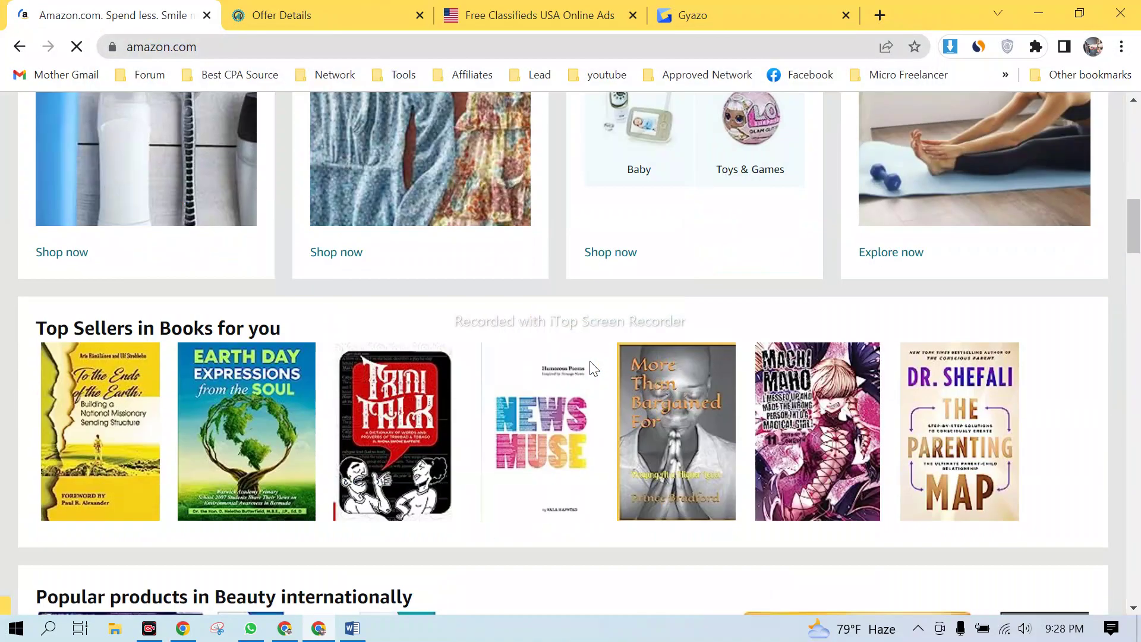
scroll(593, 368, down, 20)
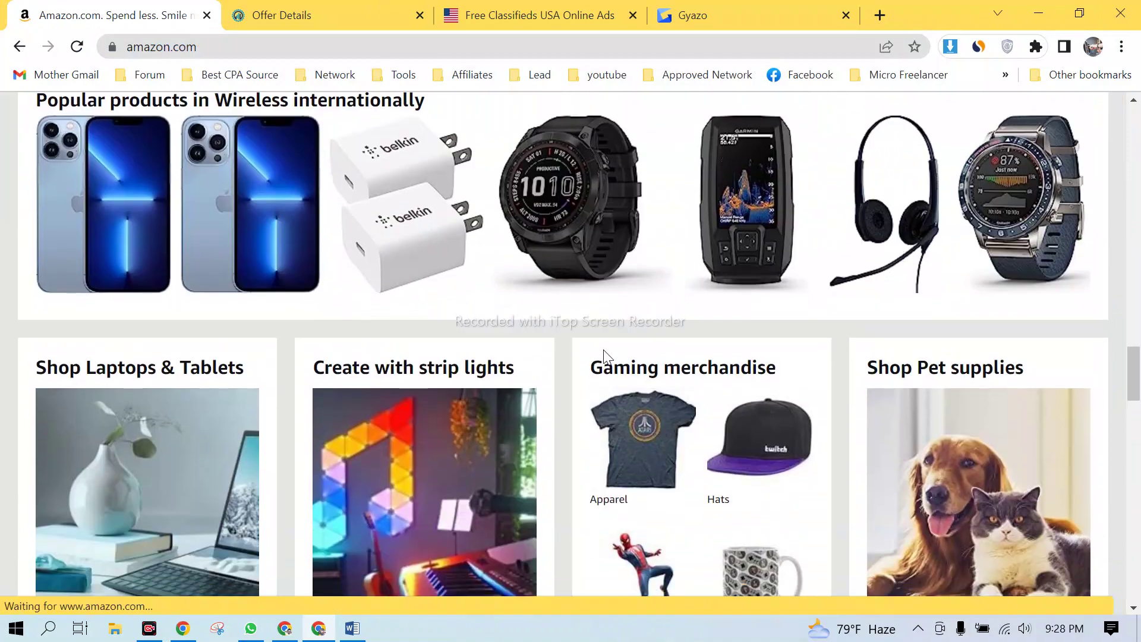
scroll(604, 356, down, 5)
scroll(612, 354, down, 5)
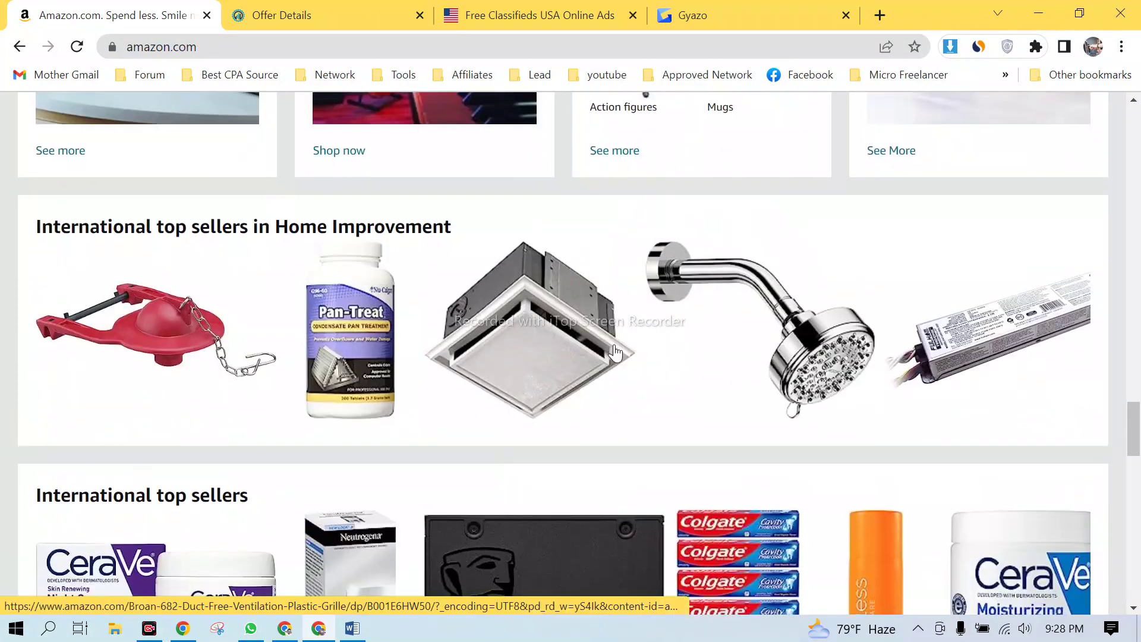
scroll(615, 350, down, 5)
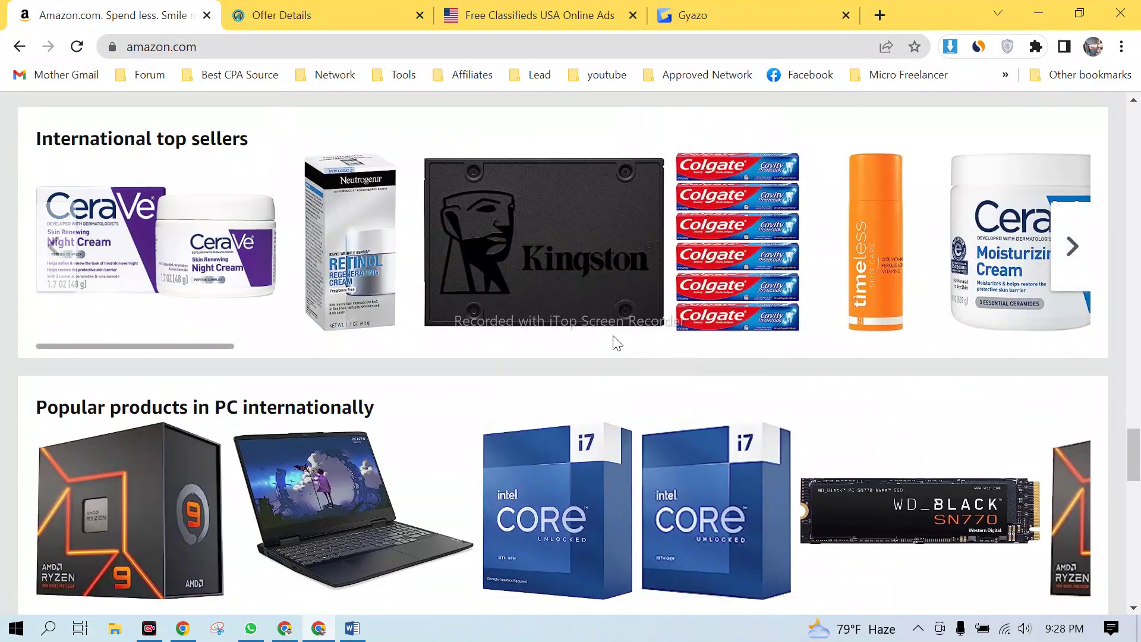
scroll(617, 344, down, 4)
scroll(615, 345, up, 6)
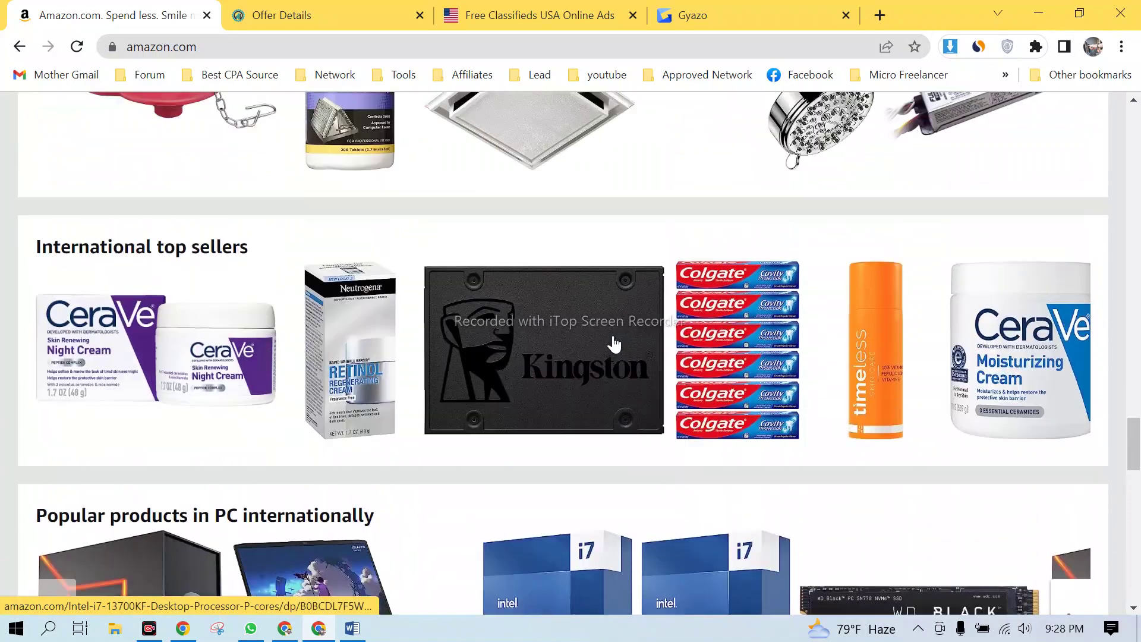
scroll(614, 344, down, 4)
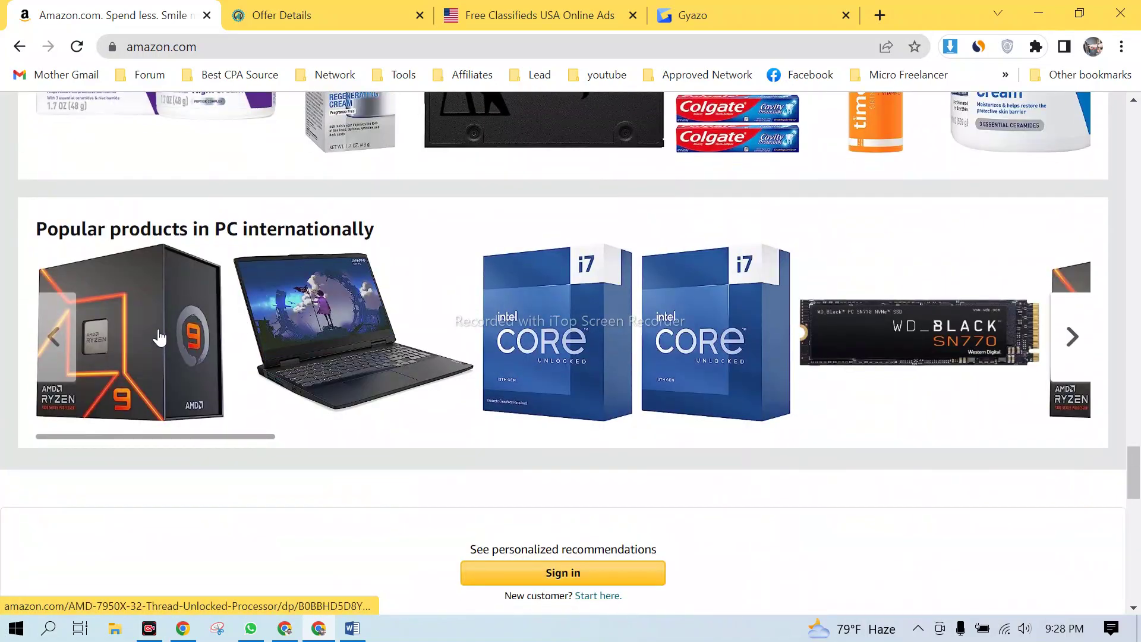
scroll(907, 244, up, 8)
scroll(883, 233, down, 4)
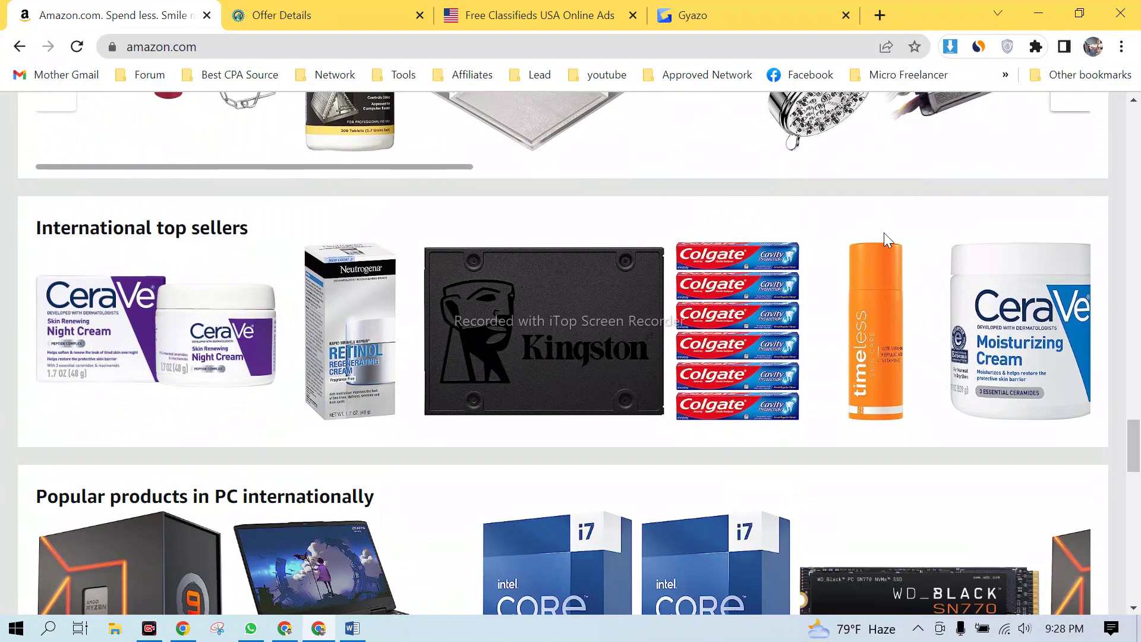
- Open the CeraVe Moisturizing Cream product page and scroll through it
click(1053, 322)
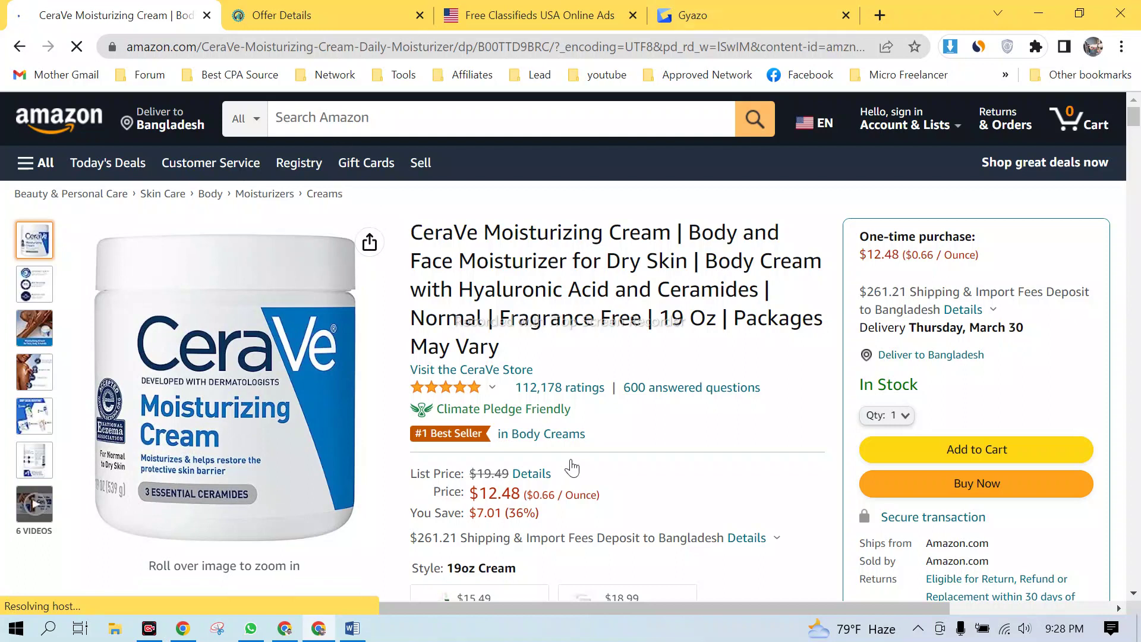
scroll(689, 380, down, 15)
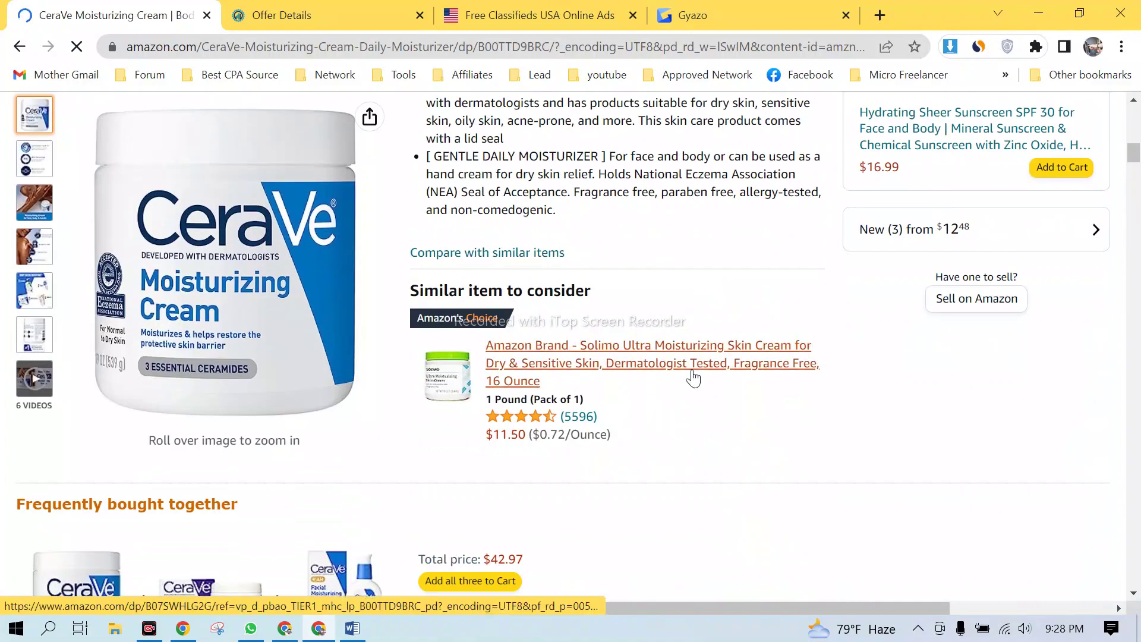
scroll(698, 368, down, 12)
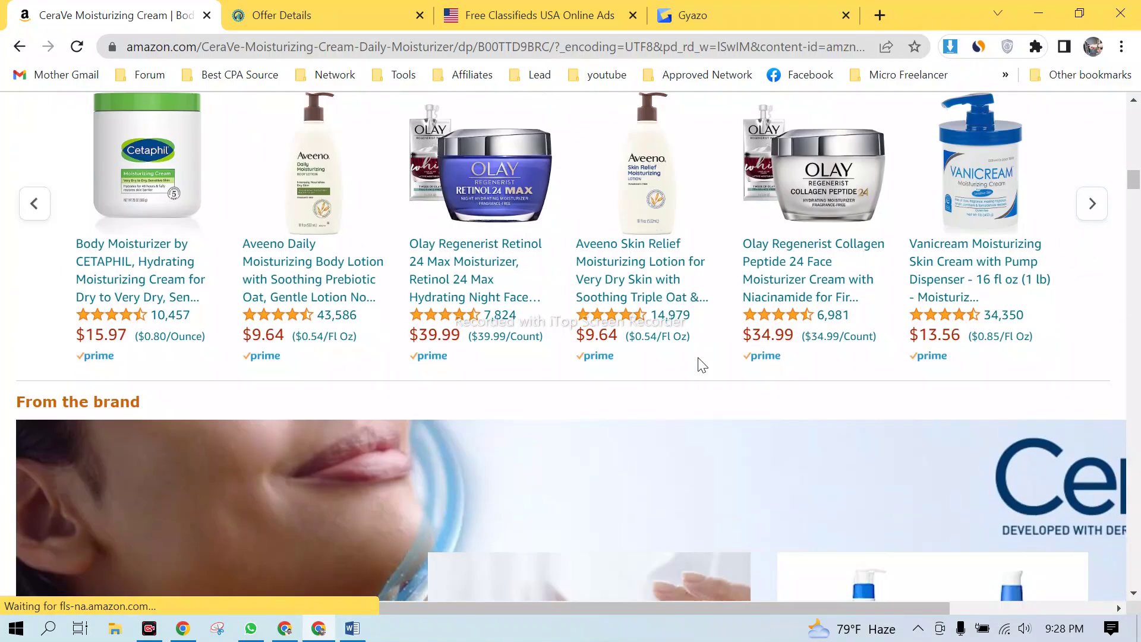
scroll(704, 357, up, 14)
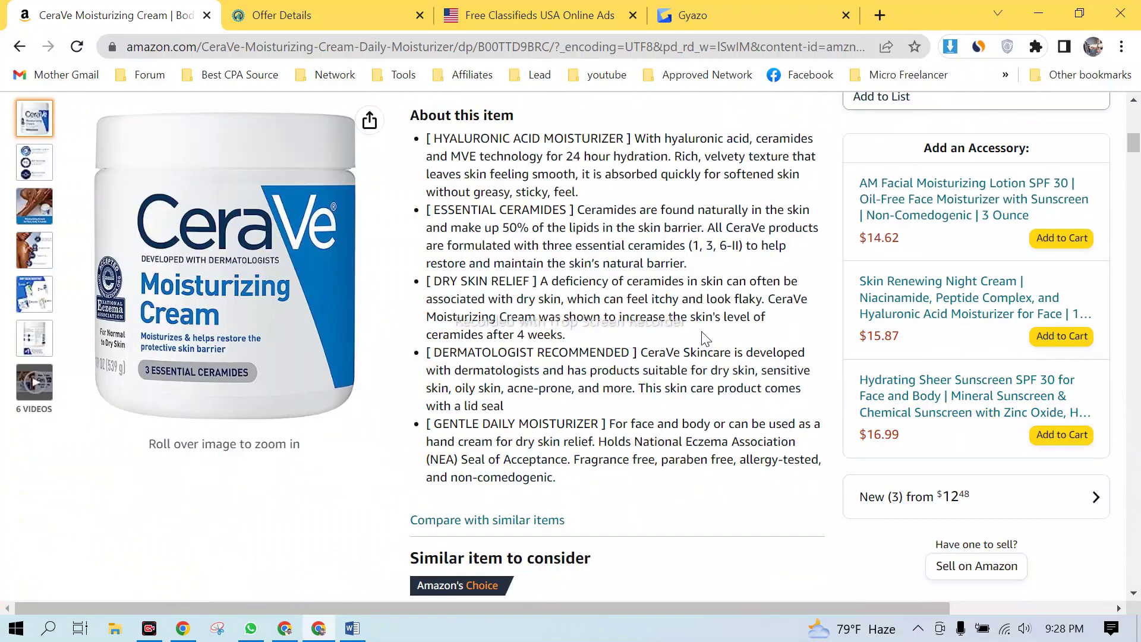
scroll(705, 337, up, 10)
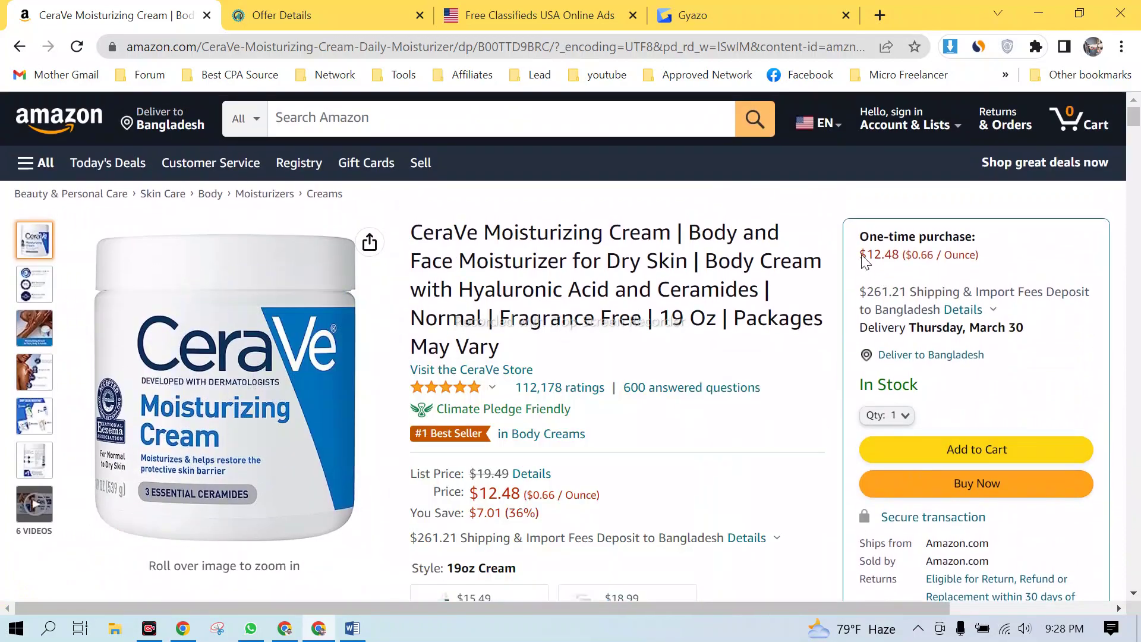
- Highlight the $12.48 price, the product title and the item details text
drag(861, 256, 901, 253)
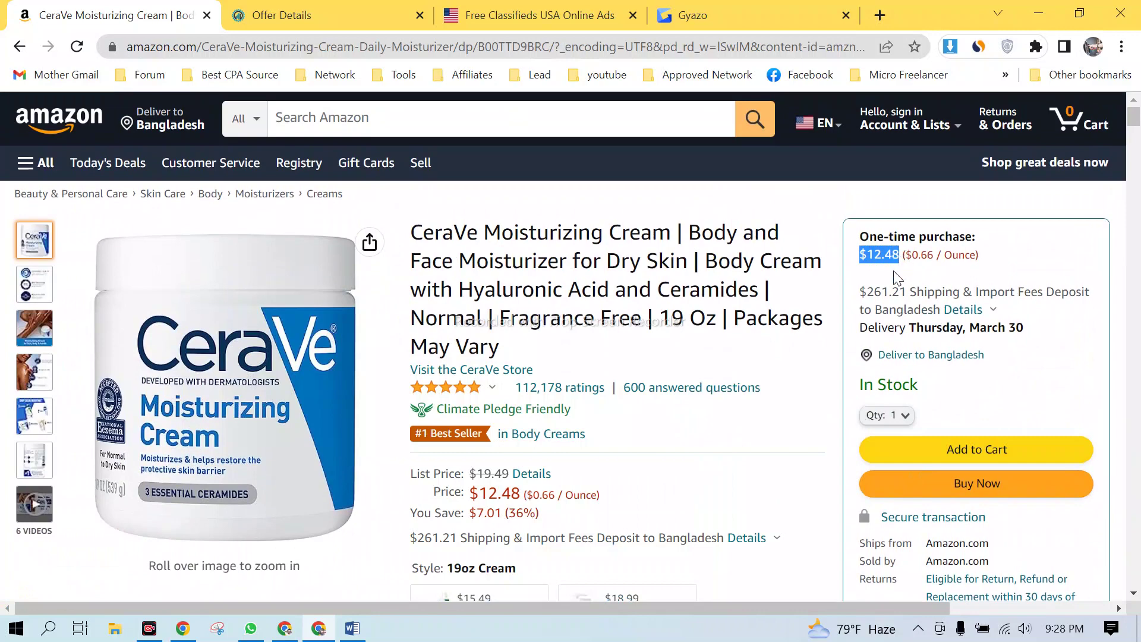
drag(416, 237, 540, 350)
click(591, 315)
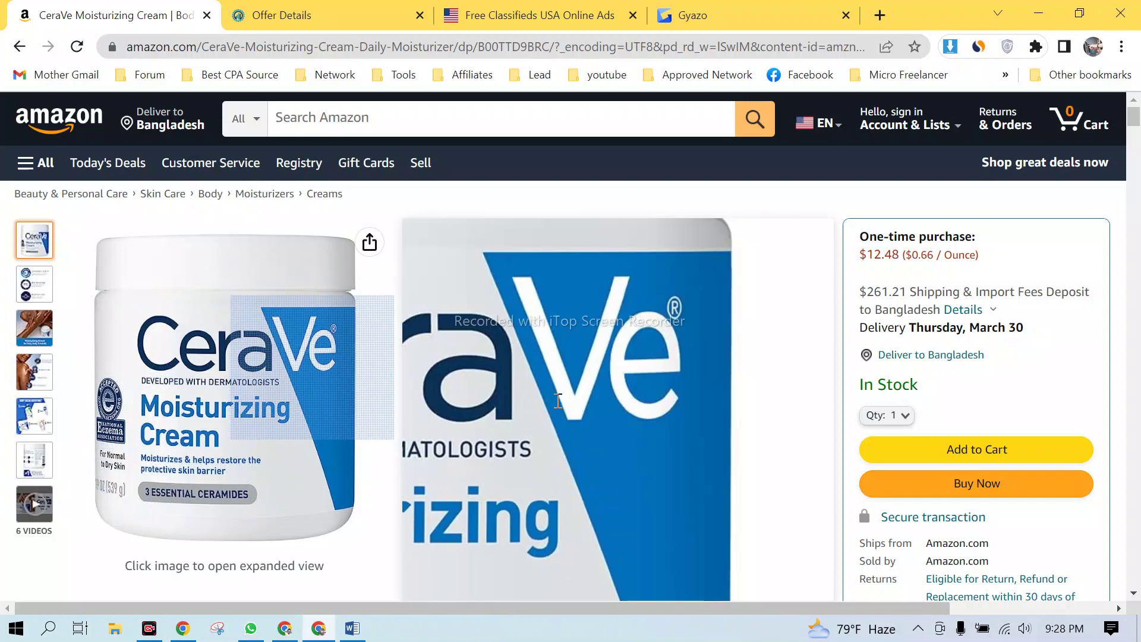
scroll(509, 416, down, 3)
scroll(509, 416, down, 3)
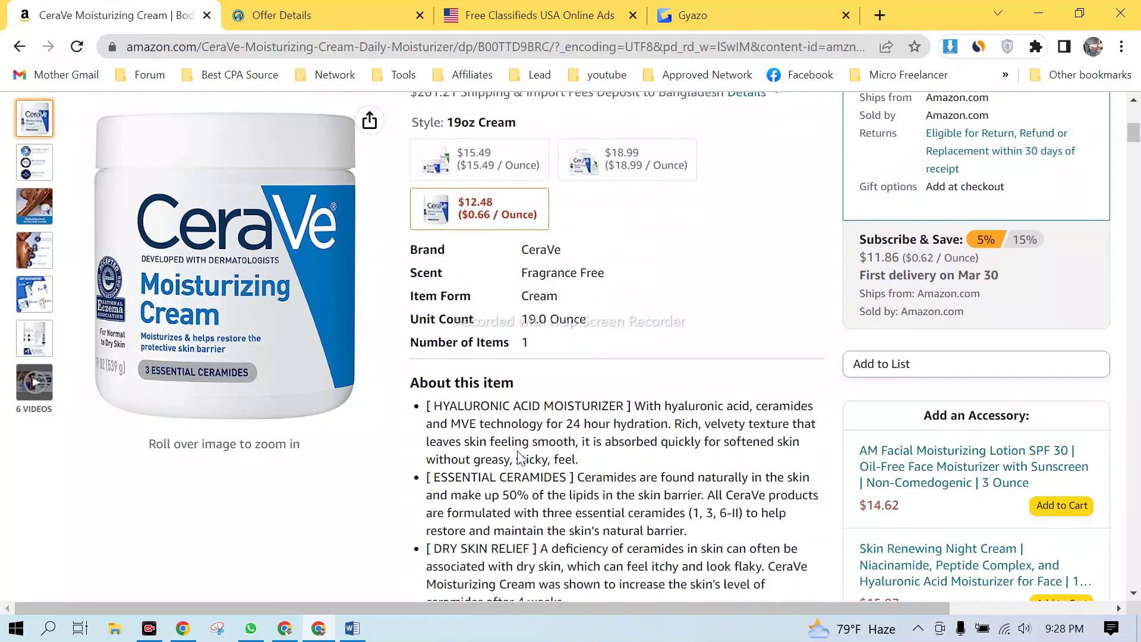
drag(414, 245, 634, 472)
- Clear the text selection on the Amazon CeraVe page and scroll back up
click(634, 473)
scroll(639, 468, up, 3)
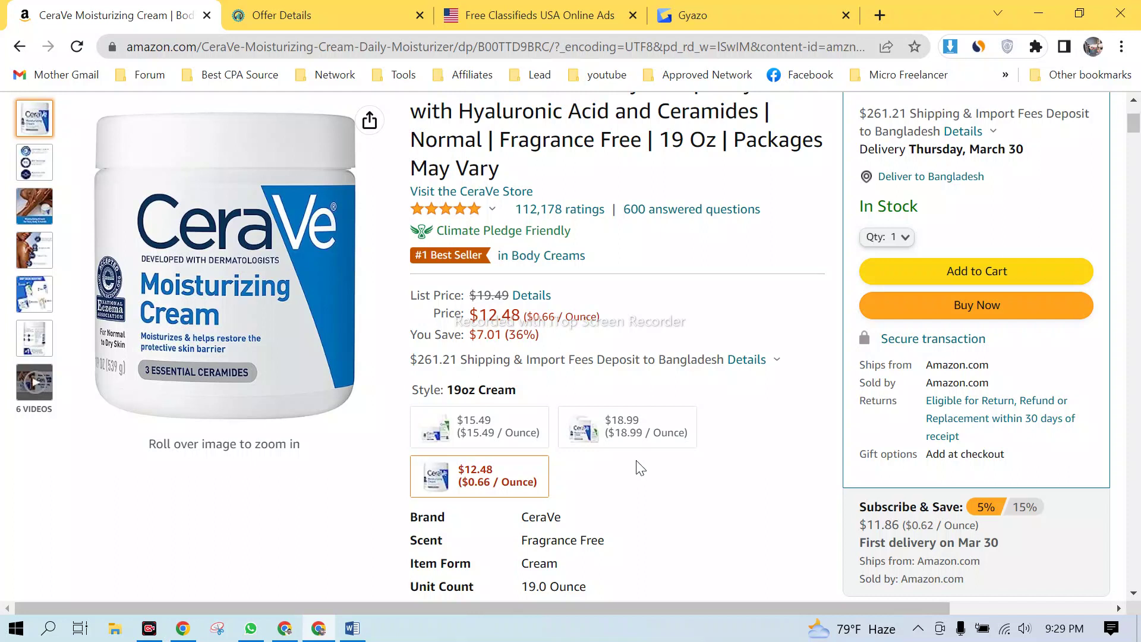
scroll(588, 264, up, 1)
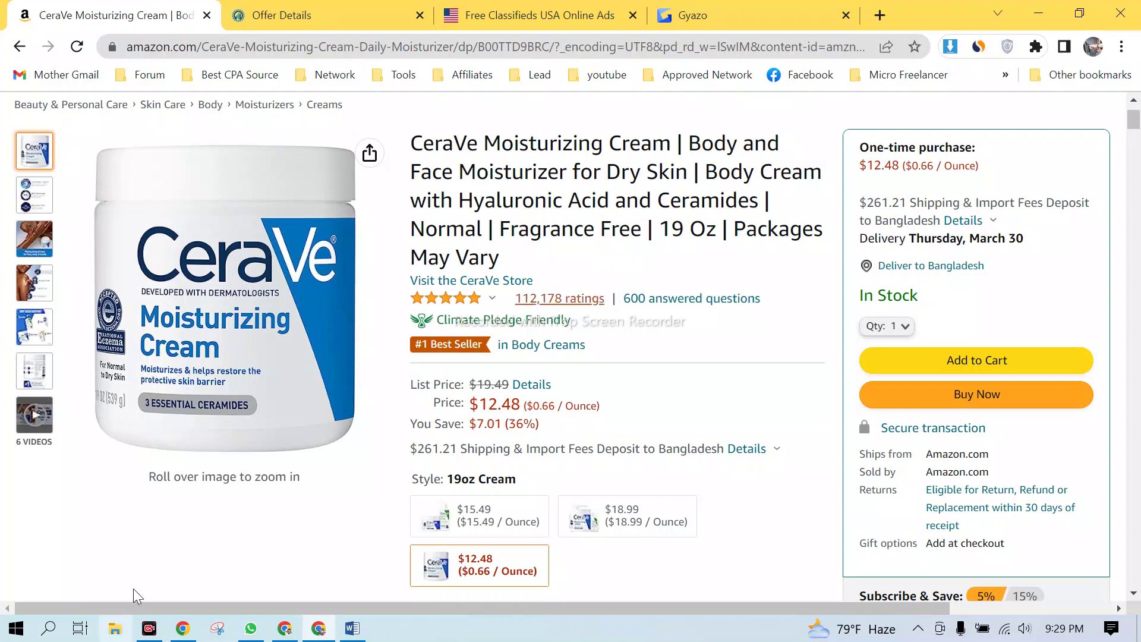
- Admit the waiting participant to the Google Meet call, then select the CeraVe product's full title
key(alt+Tab)
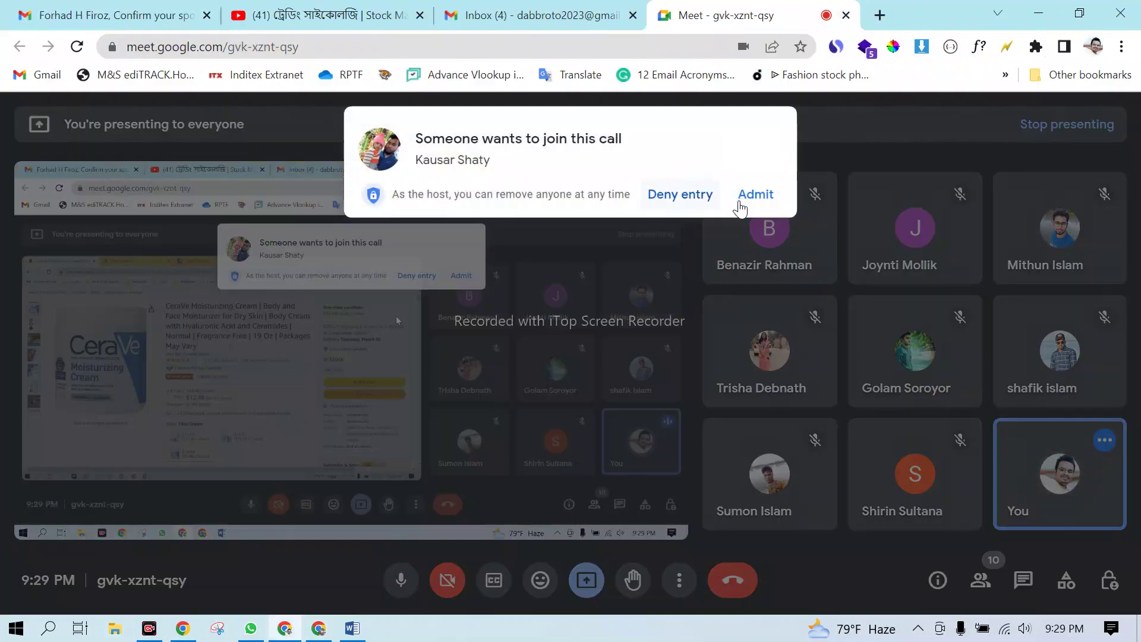
click(754, 194)
click(1044, 12)
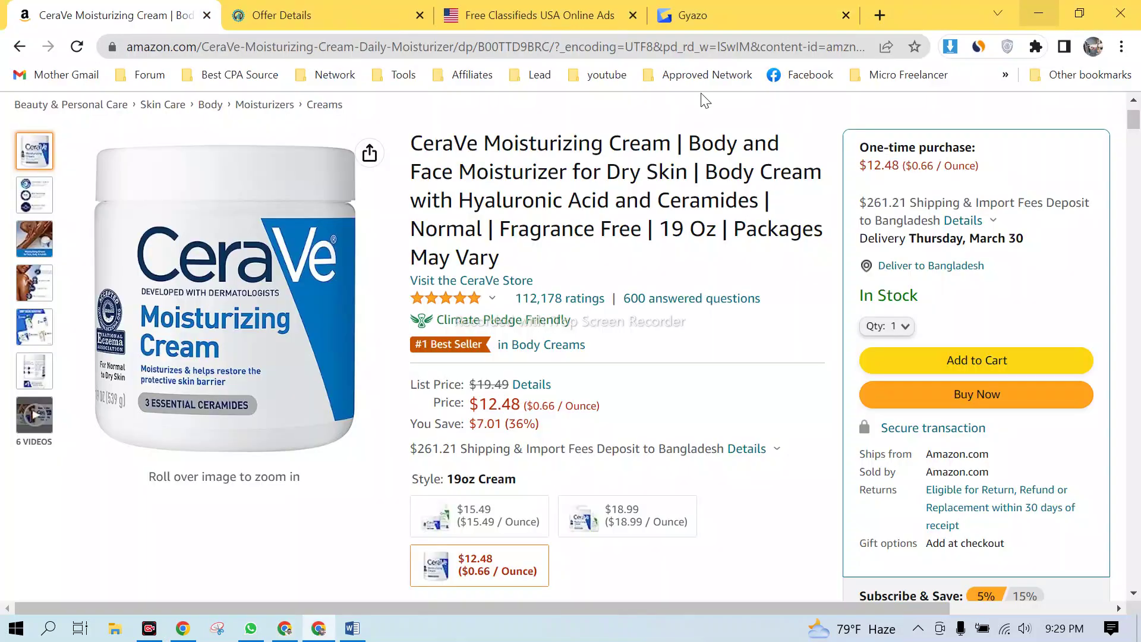
drag(412, 143, 507, 258)
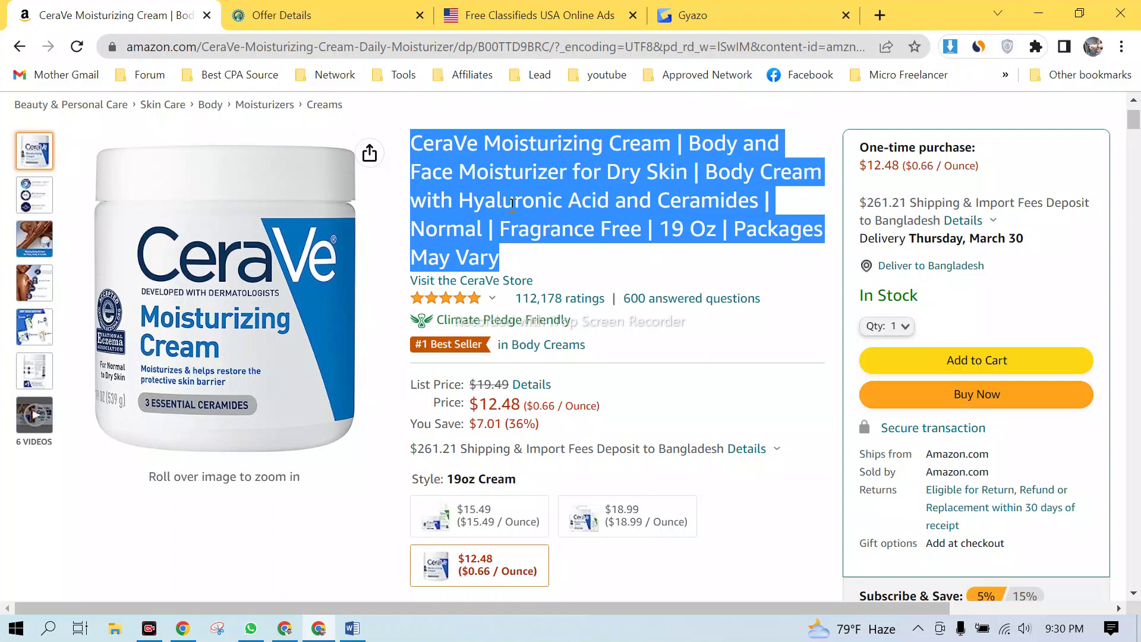
scroll(534, 179, up, 2)
scroll(539, 172, down, 5)
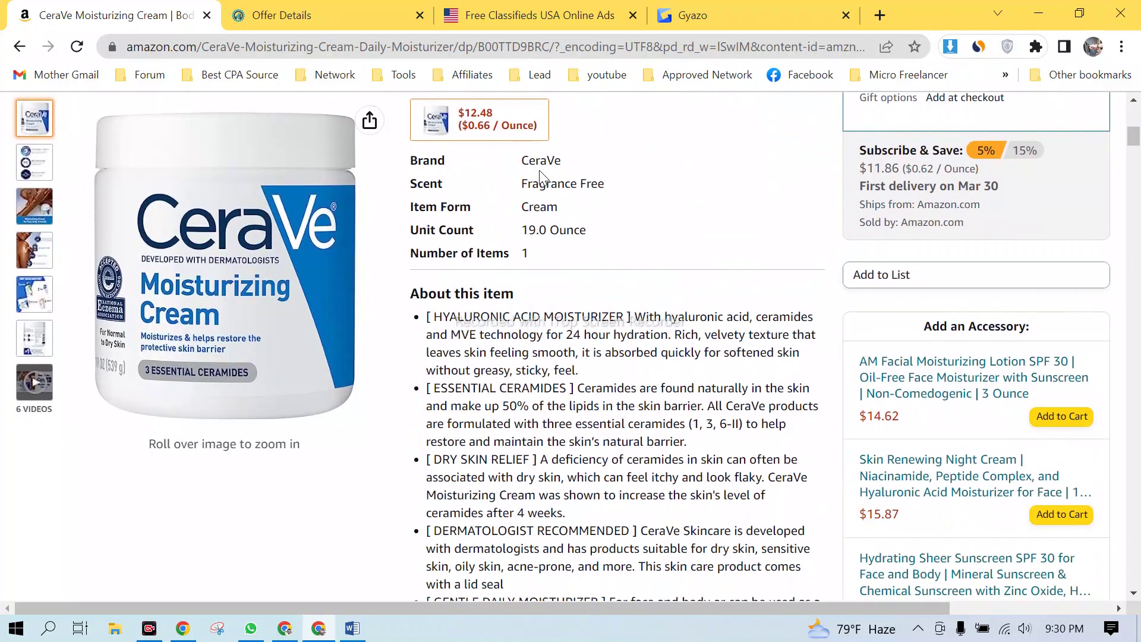
scroll(539, 172, up, 5)
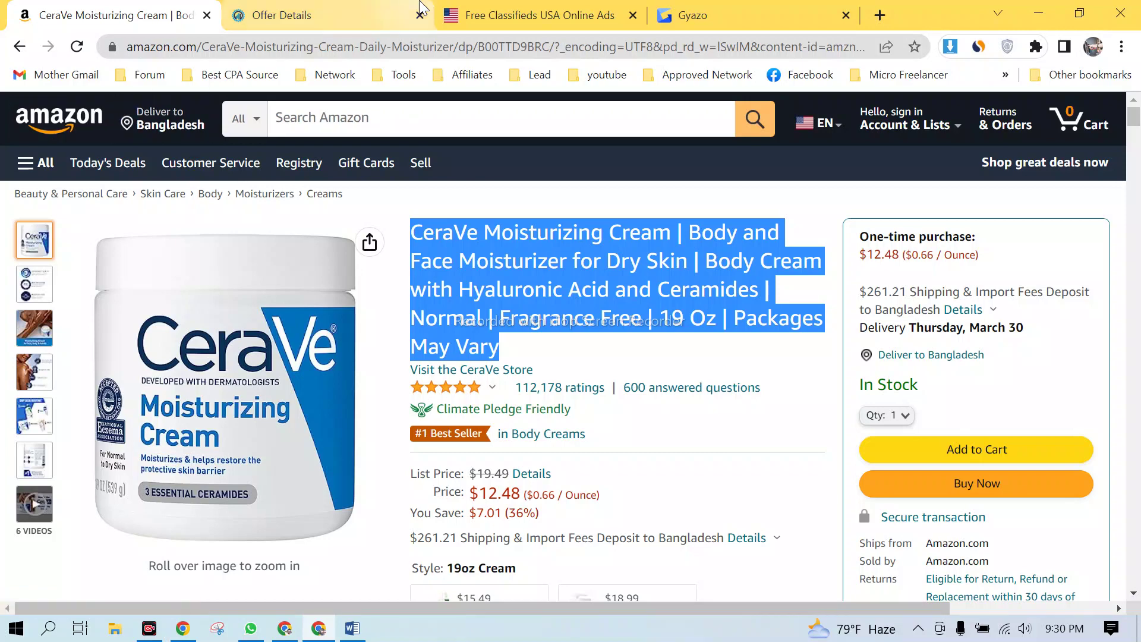
- From the CPABuild offer details page, open View Referrals under the sidebar's Referrals menu
mouse_move(420, 9)
click(377, 8)
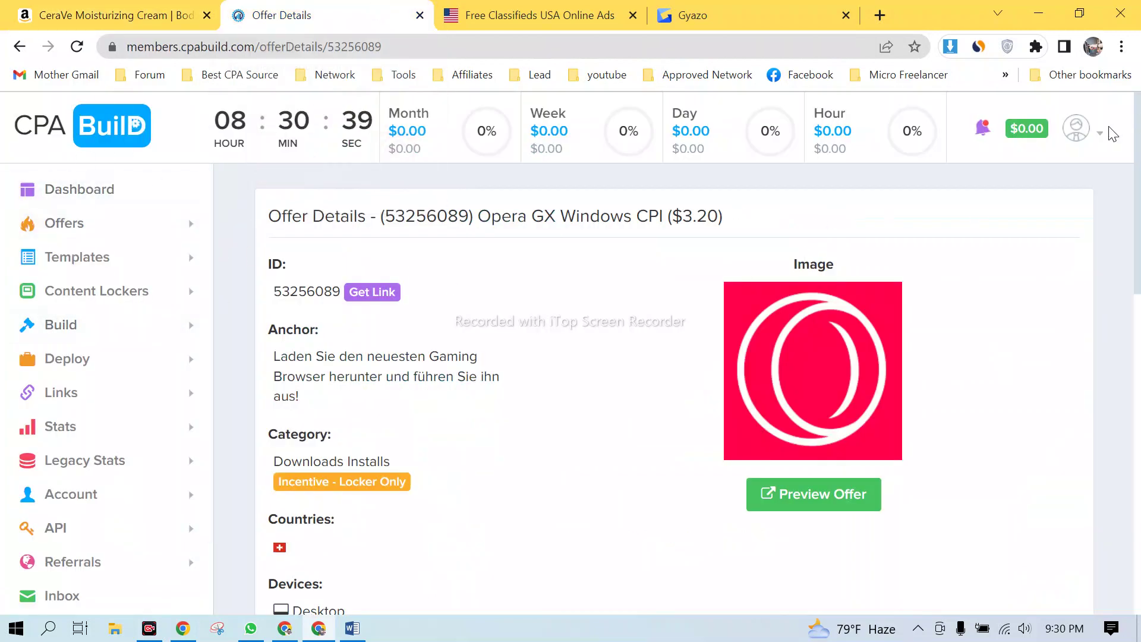
scroll(90, 418, down, 5)
click(113, 475)
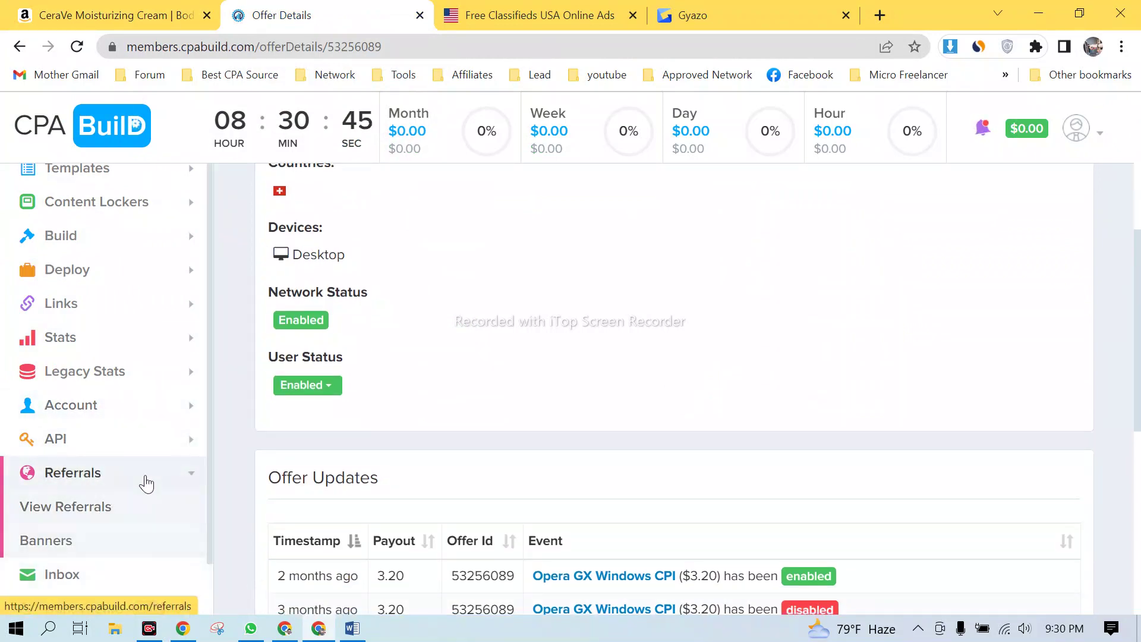
click(94, 485)
scroll(89, 482, down, 1)
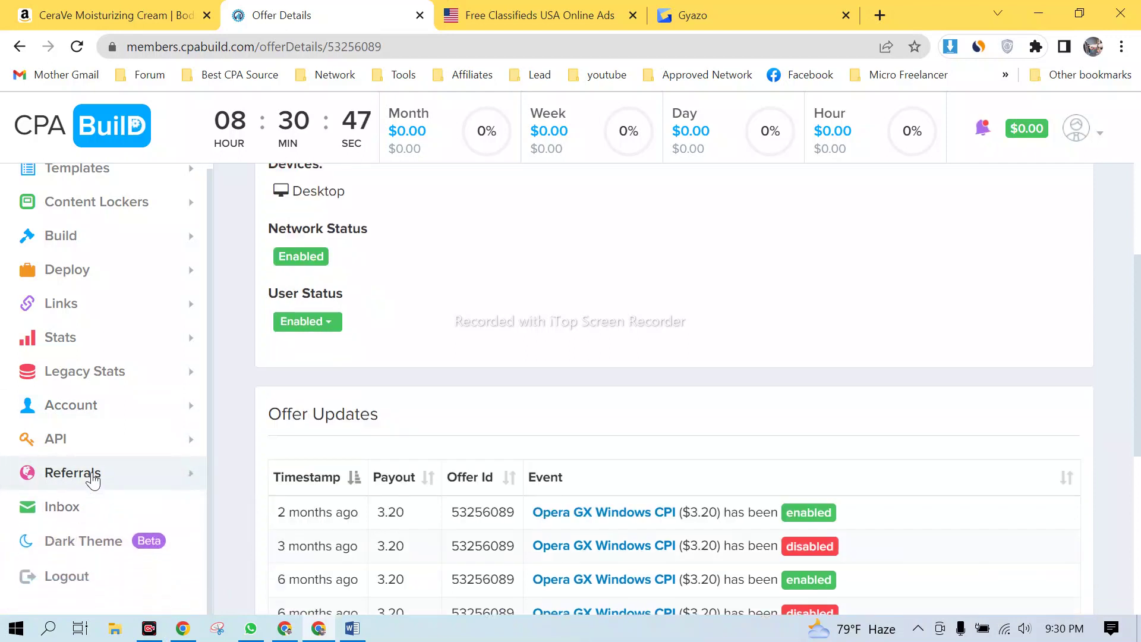
click(89, 478)
click(85, 510)
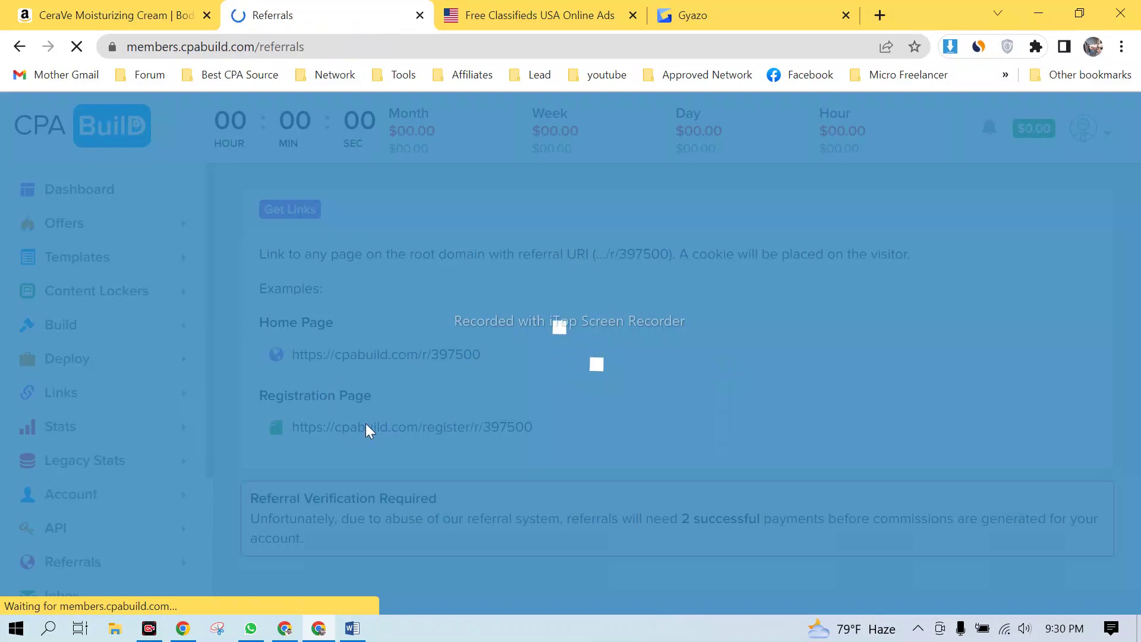
- Copy the Home Page referral link
click(589, 416)
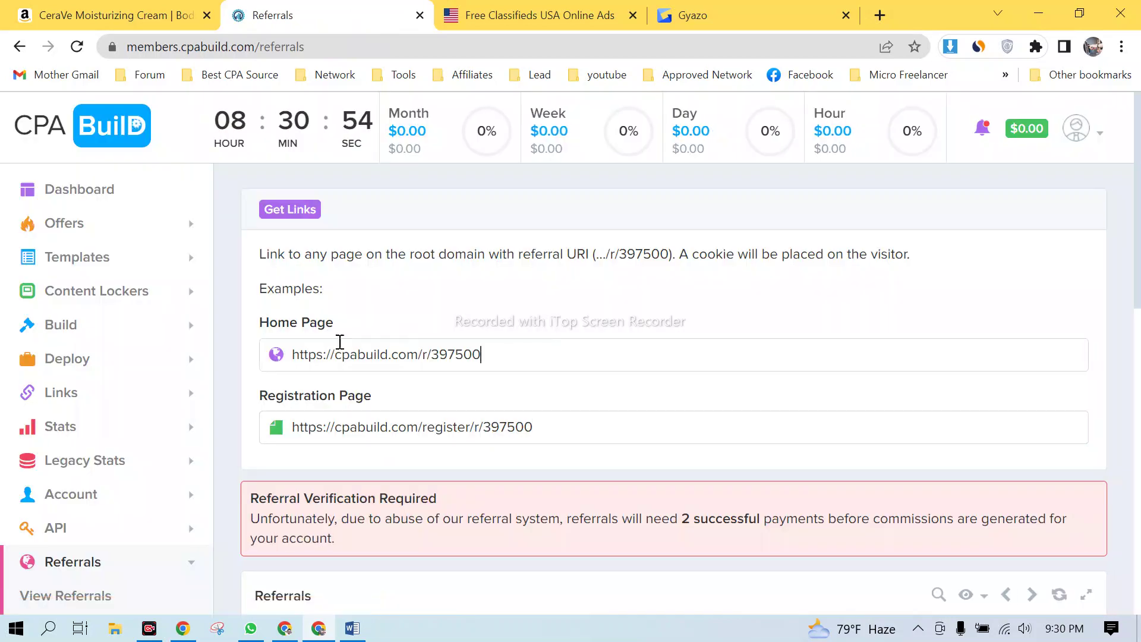
click(364, 359)
key(ctrl+c)
right_click(370, 356)
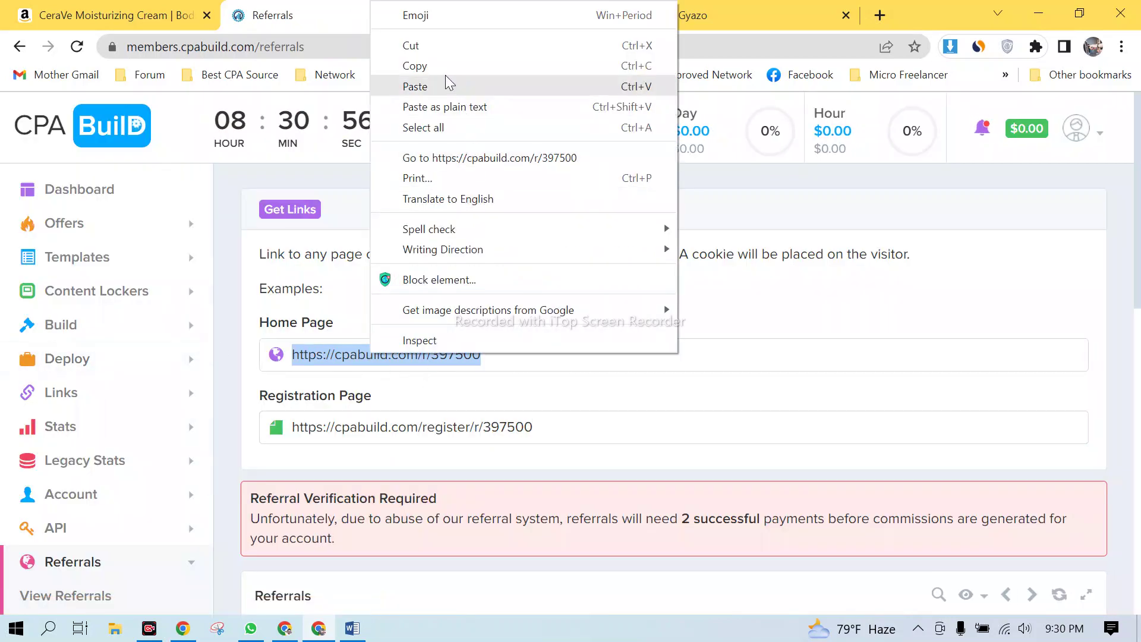
click(428, 66)
- Return to the CPABuild dashboard through the CPA Build logo
scroll(582, 408, down, 7)
scroll(582, 404, down, 4)
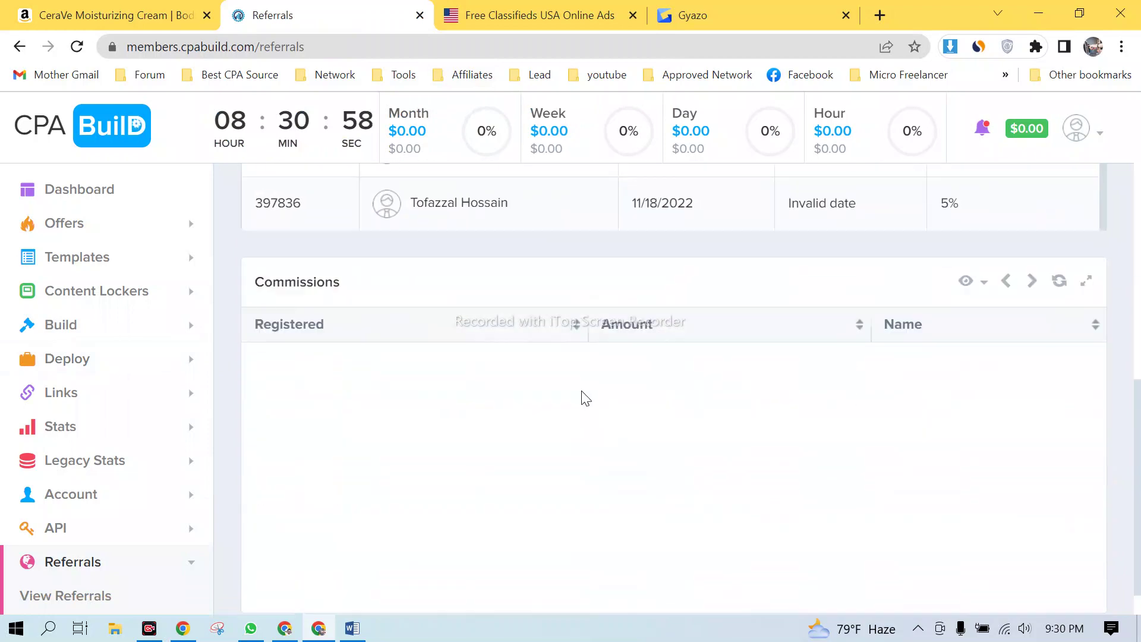
scroll(588, 390, up, 10)
click(83, 140)
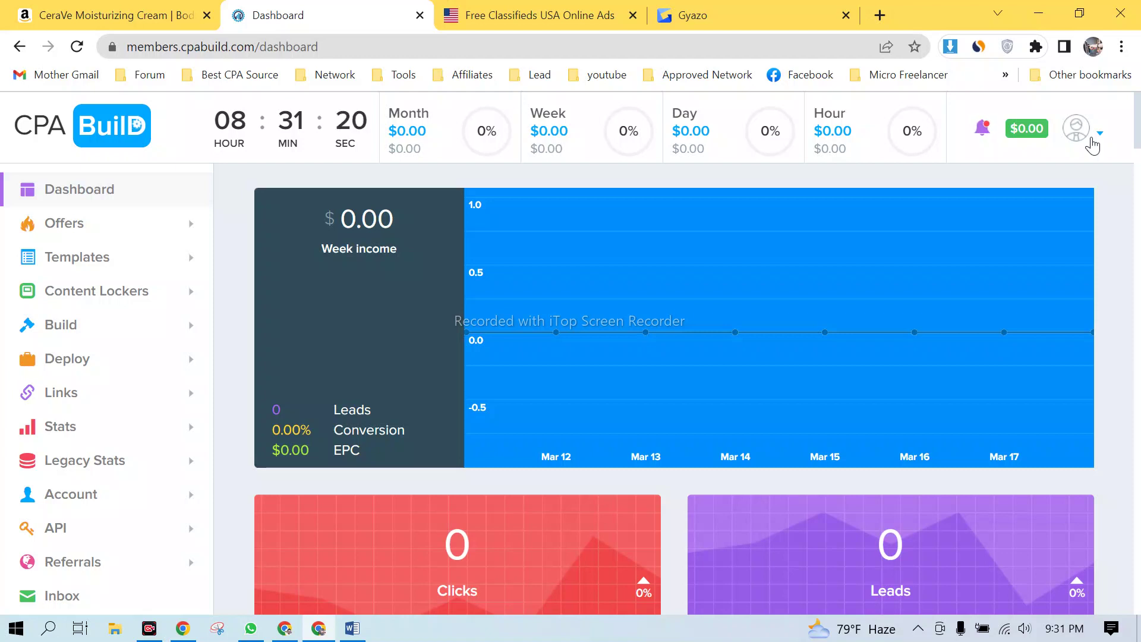
- Log out of CPABuild from the account menu and admit the waiting guest to the Meet call
click(1093, 143)
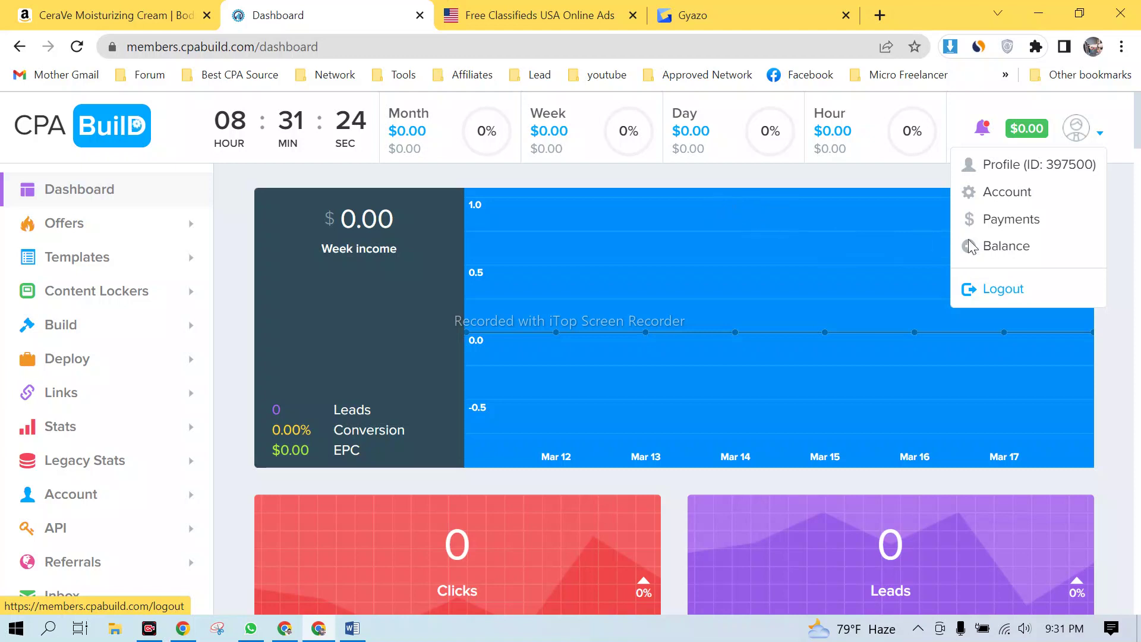
click(974, 288)
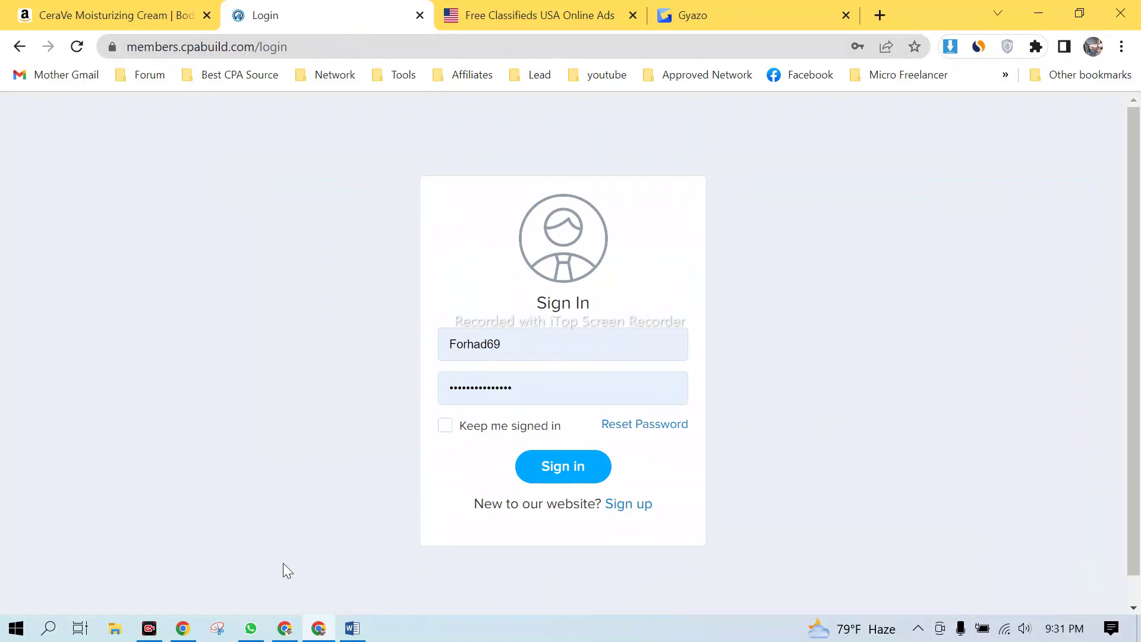
click(284, 628)
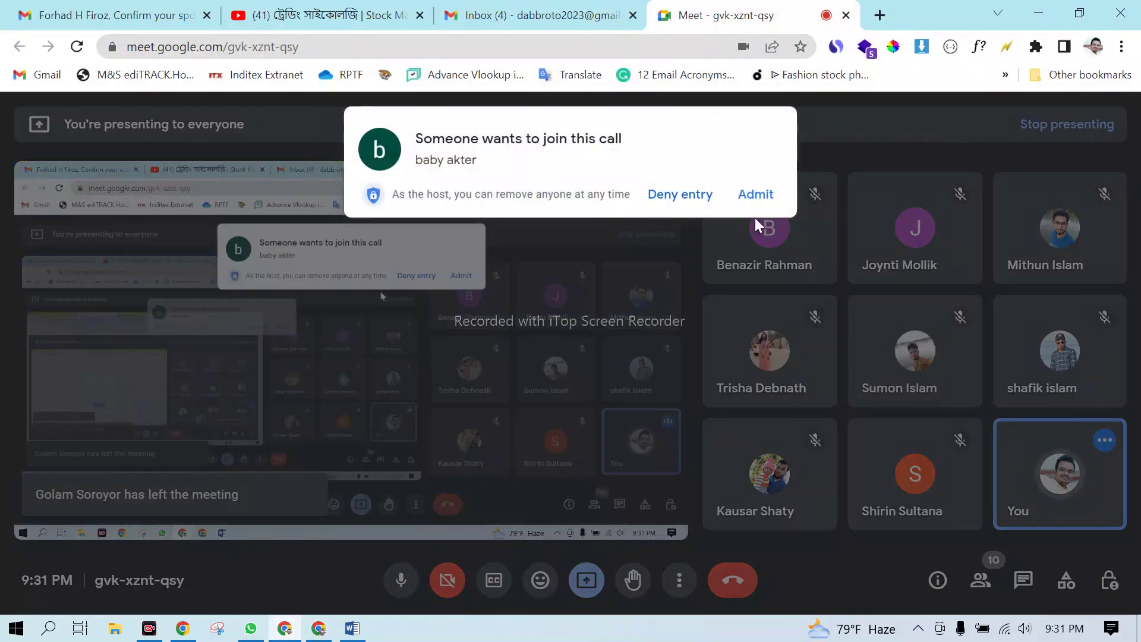
click(764, 195)
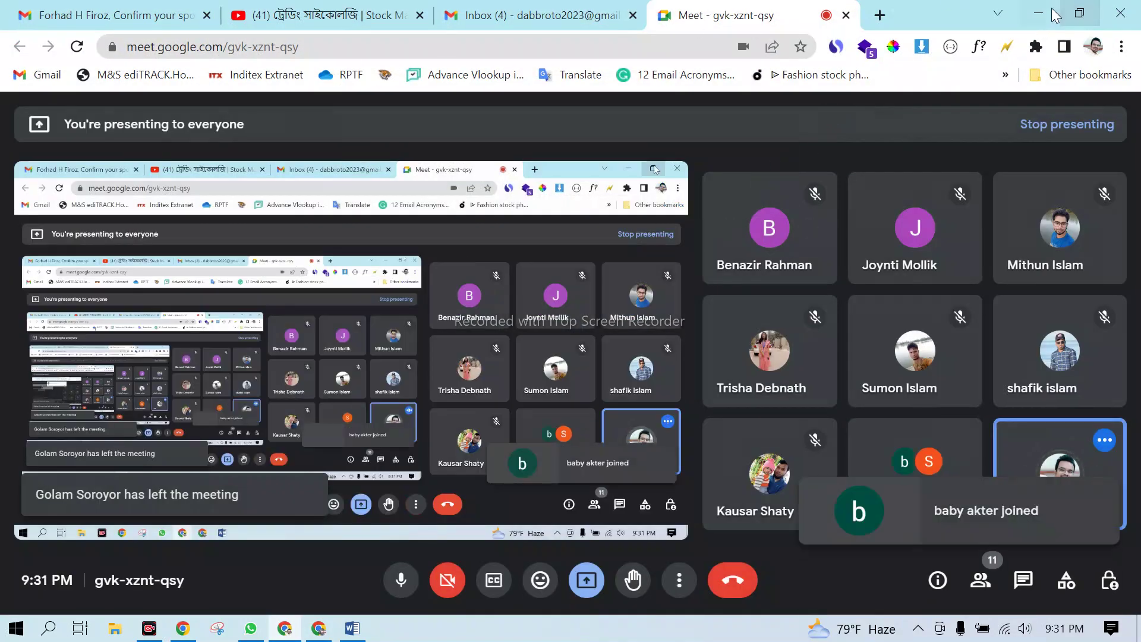
click(1040, 13)
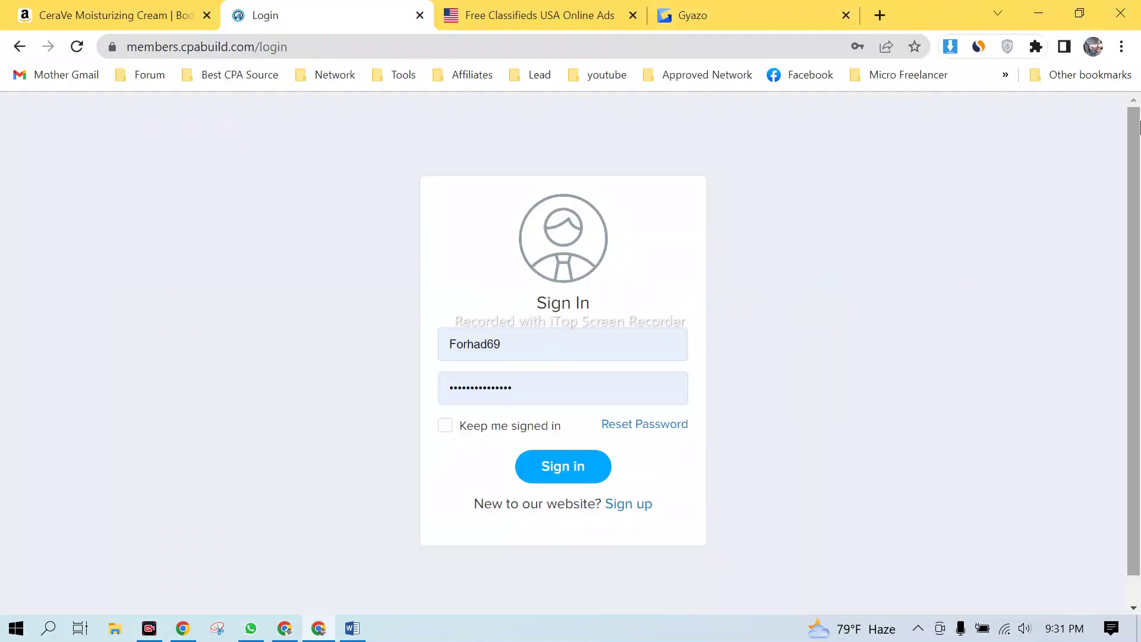
- Load the copied CPABuild referral link from the address bar
click(334, 53)
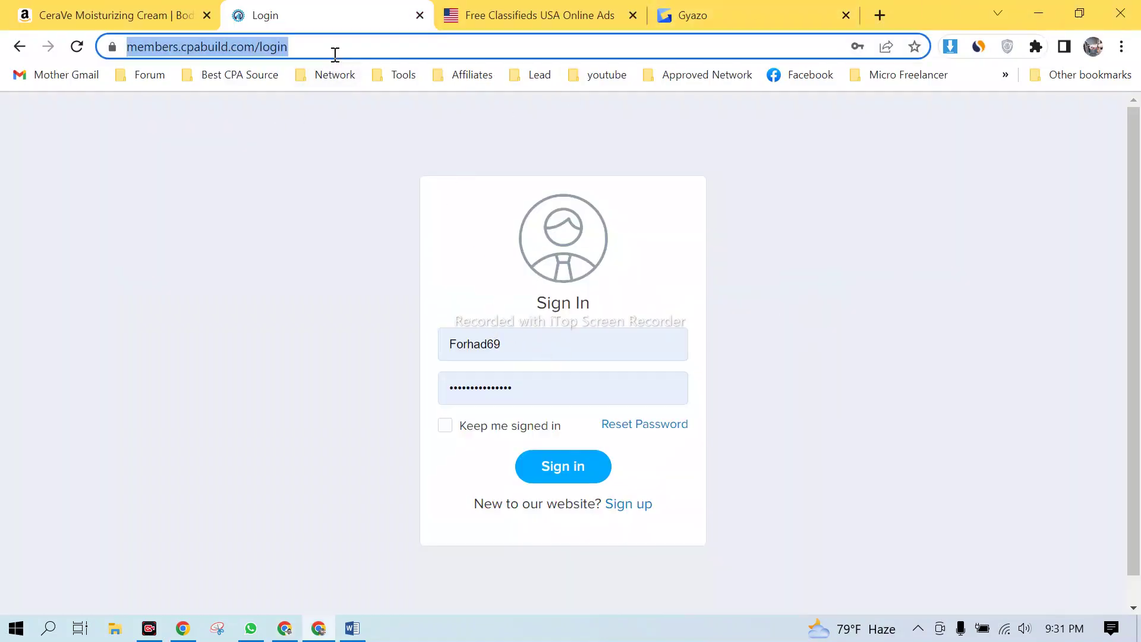
key(ctrl+v)
key(Return)
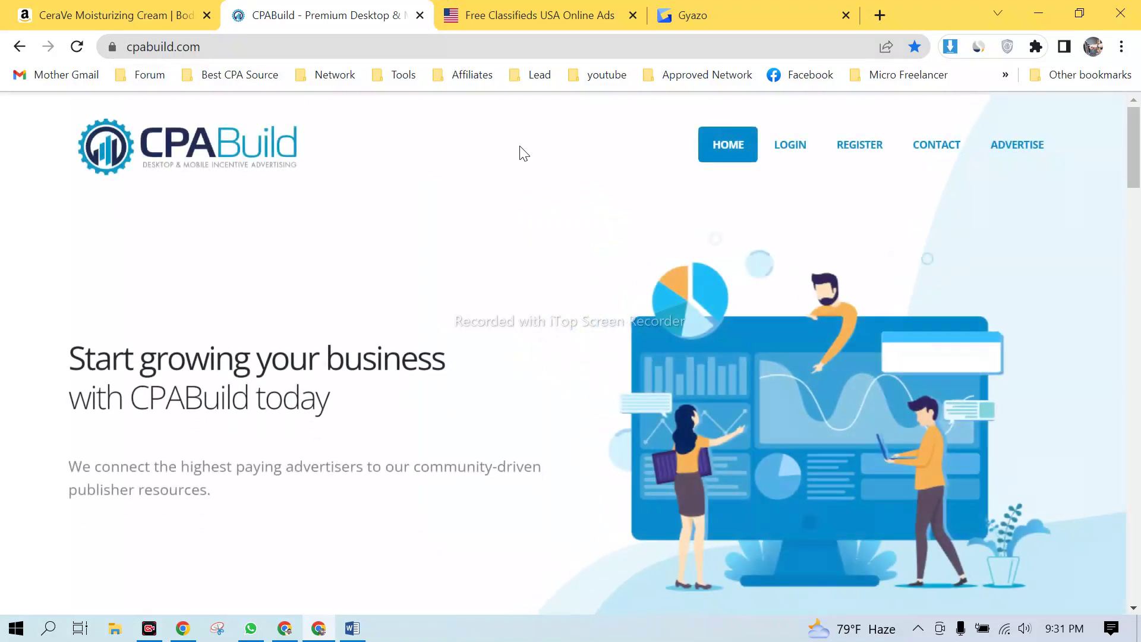
- Open the CPABuild Register page and put the cursor in the empty First name field
click(856, 144)
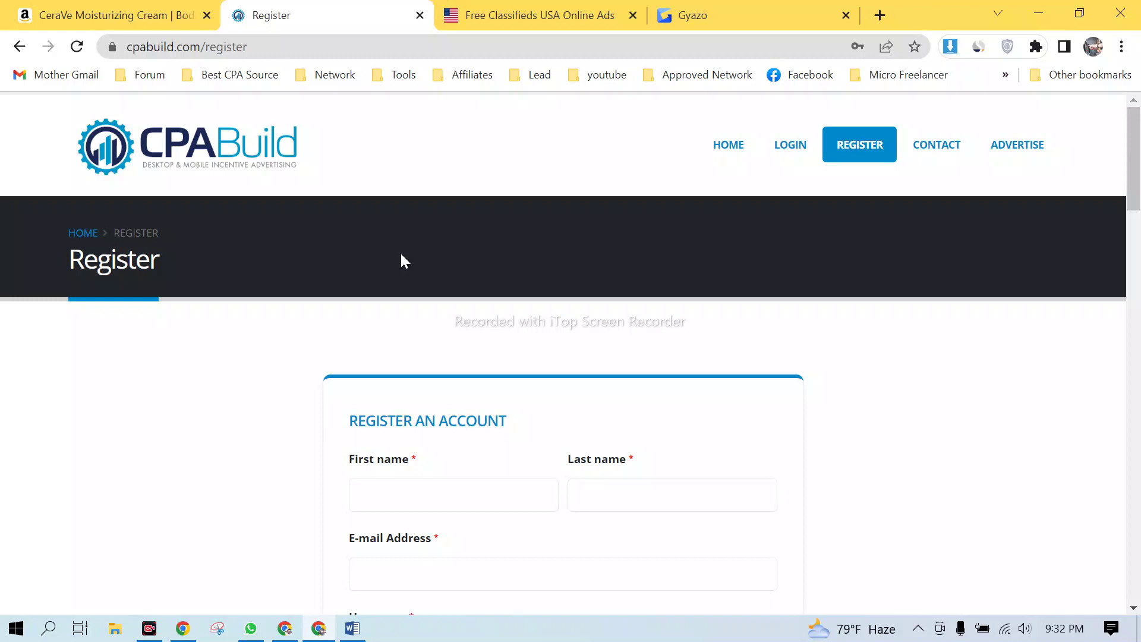
scroll(616, 394, down, 5)
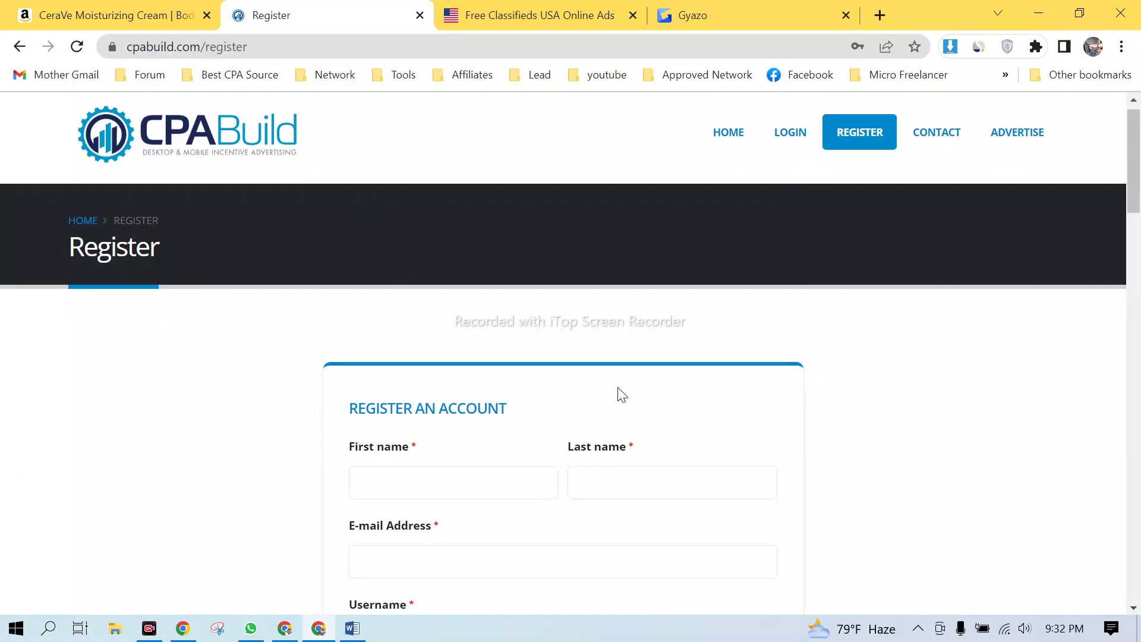
scroll(519, 331, up, 3)
click(401, 417)
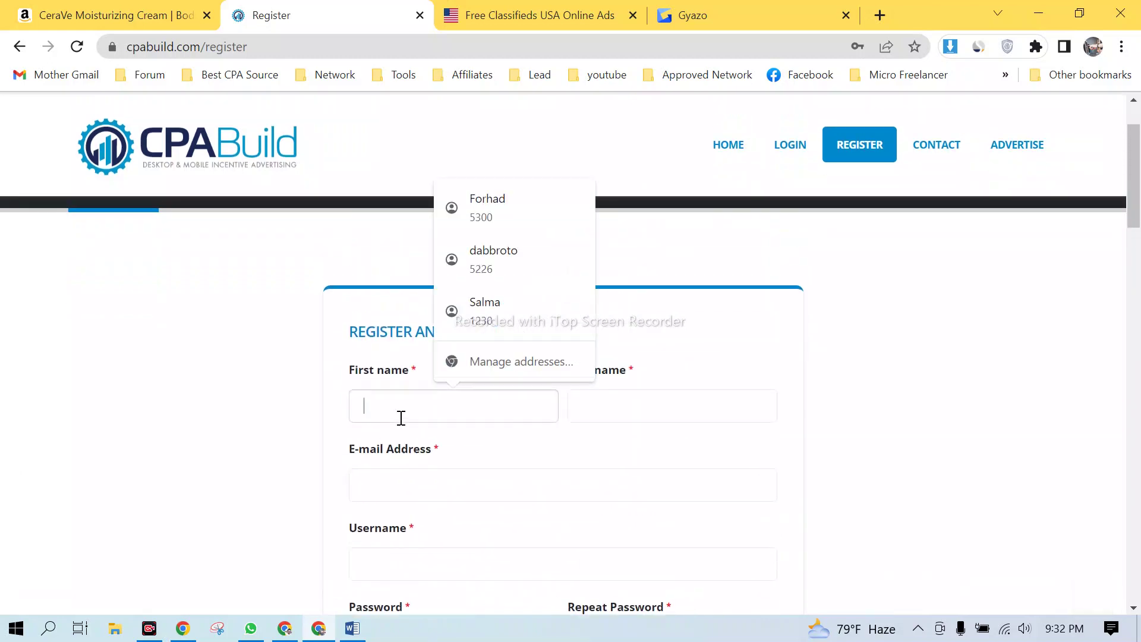
click(944, 404)
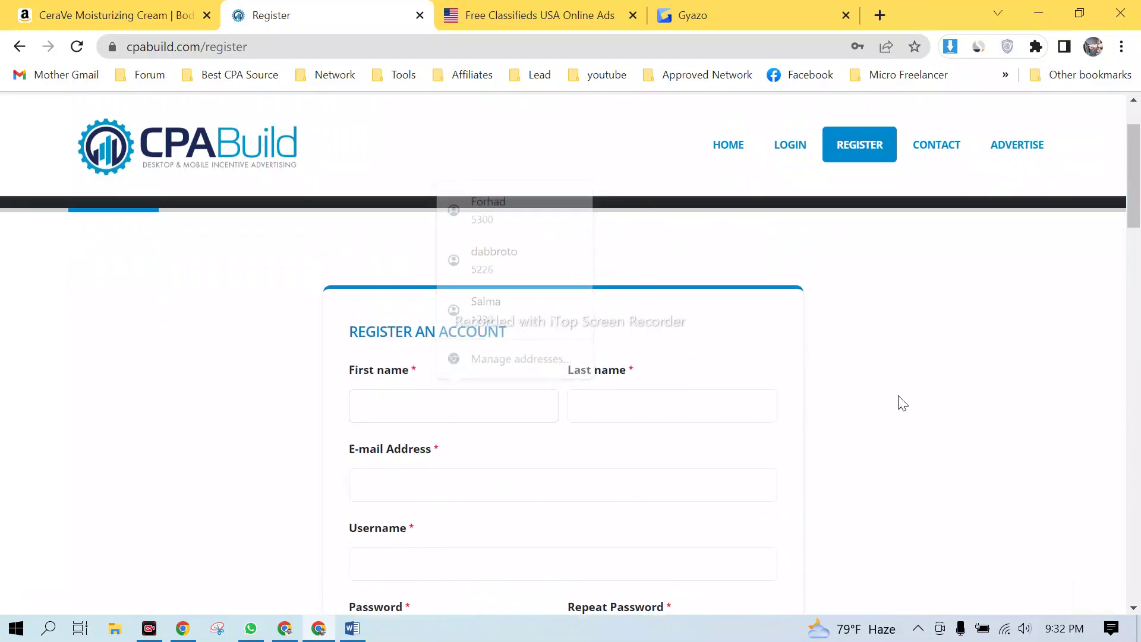
click(502, 400)
click(922, 372)
click(475, 396)
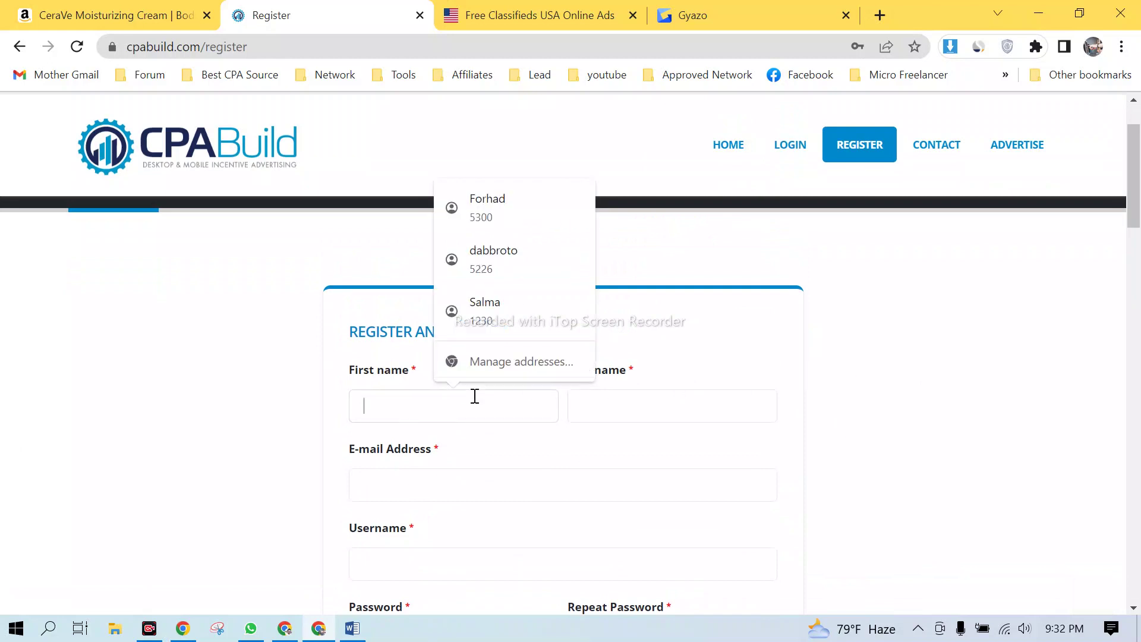
scroll(871, 398, down, 1)
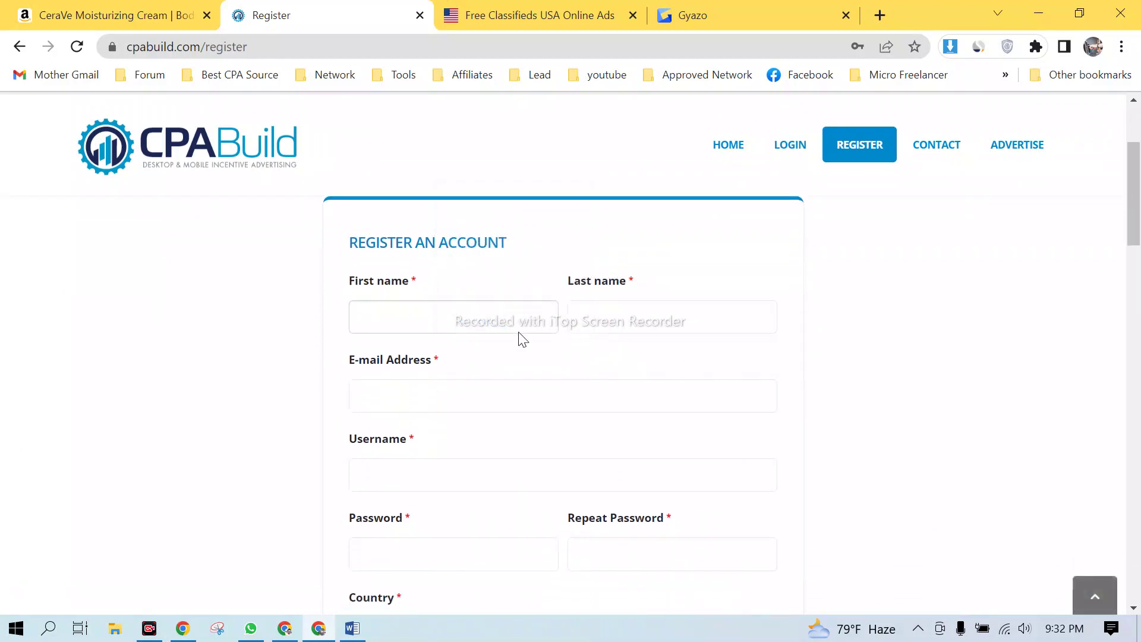
click(458, 322)
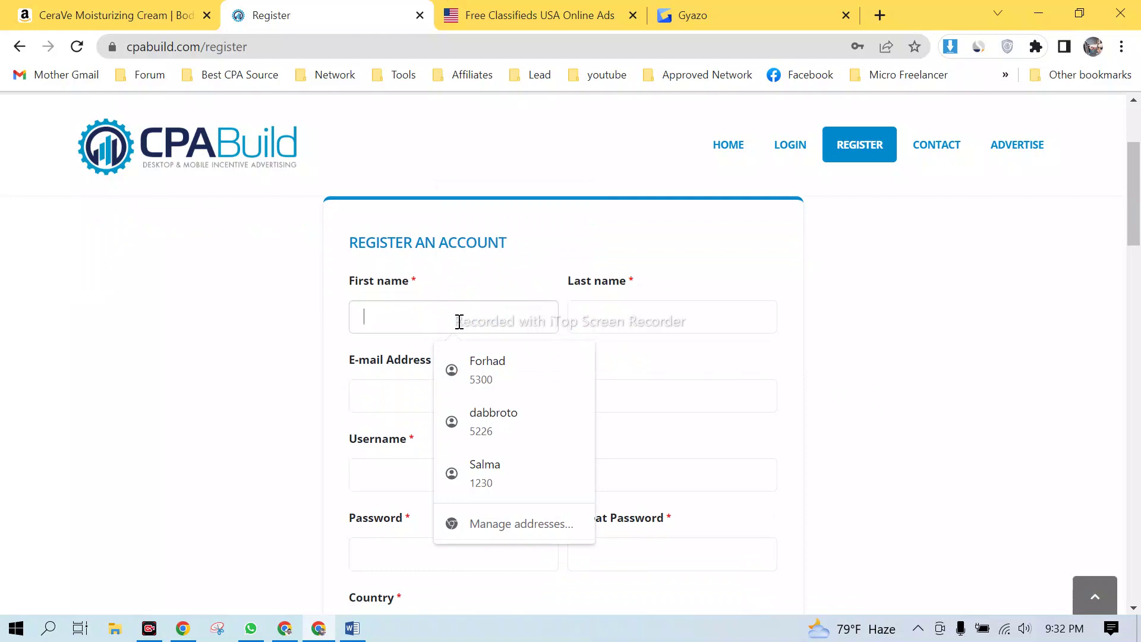
- Enter the registrant's first and last name in the registration form
click(922, 311)
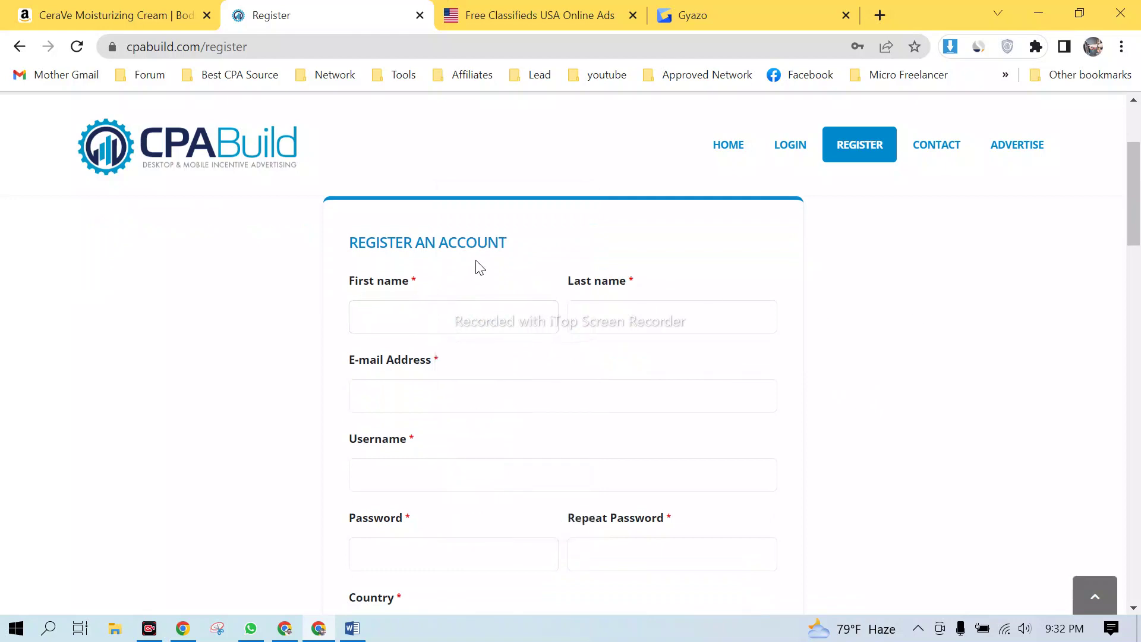
click(418, 315)
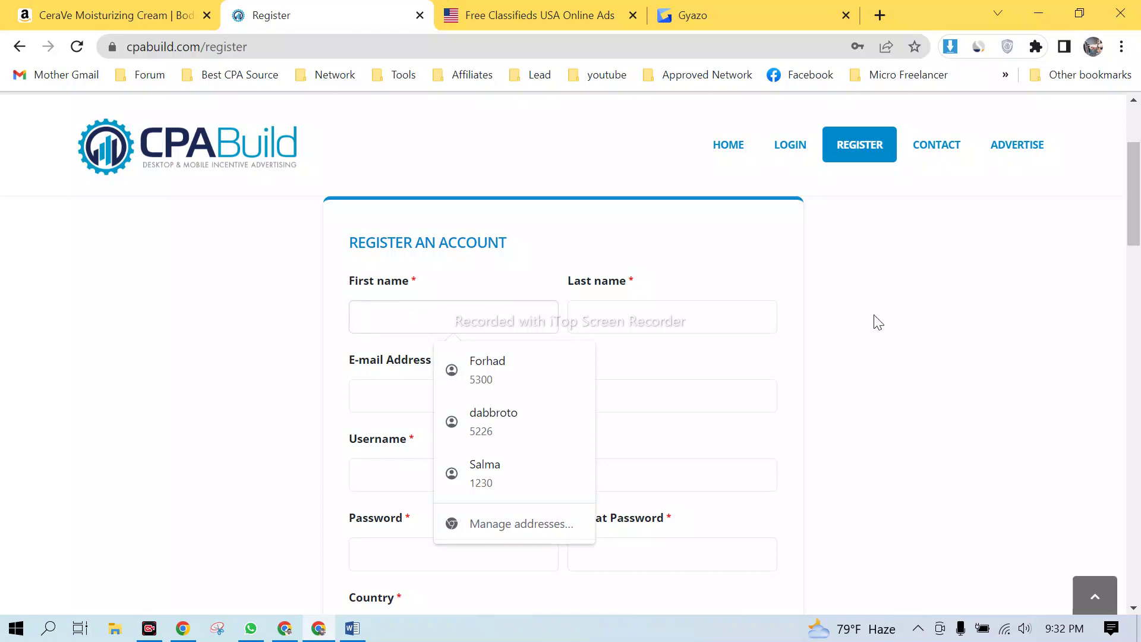
click(883, 321)
click(429, 307)
key(Tab)
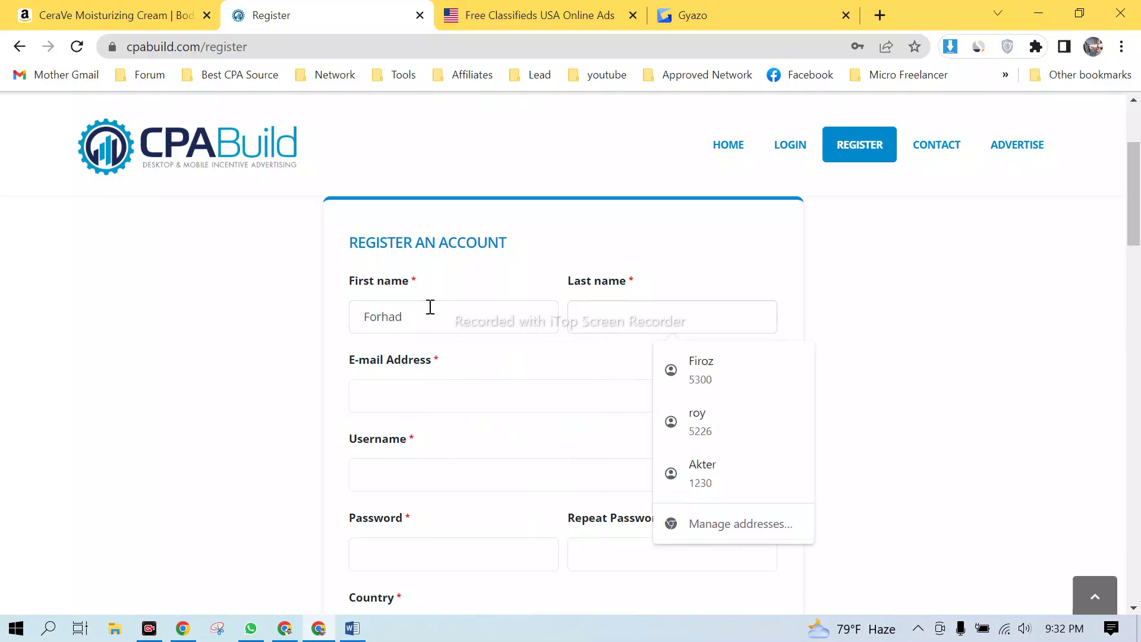
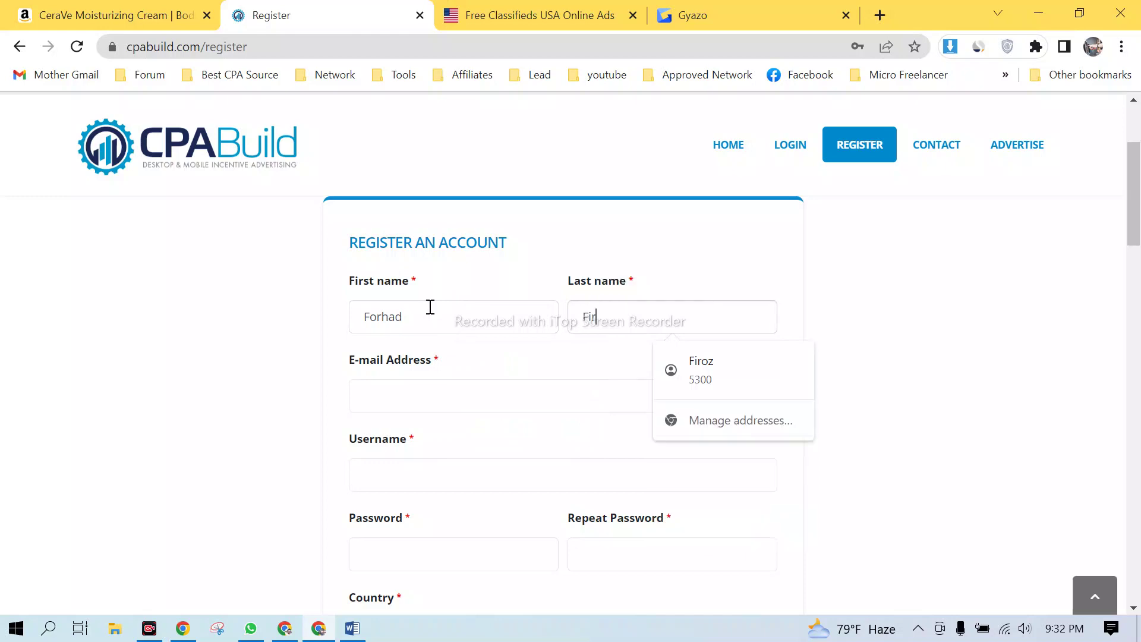
- Fill the e-mail from a saved address and paste its local part as the username
click(432, 389)
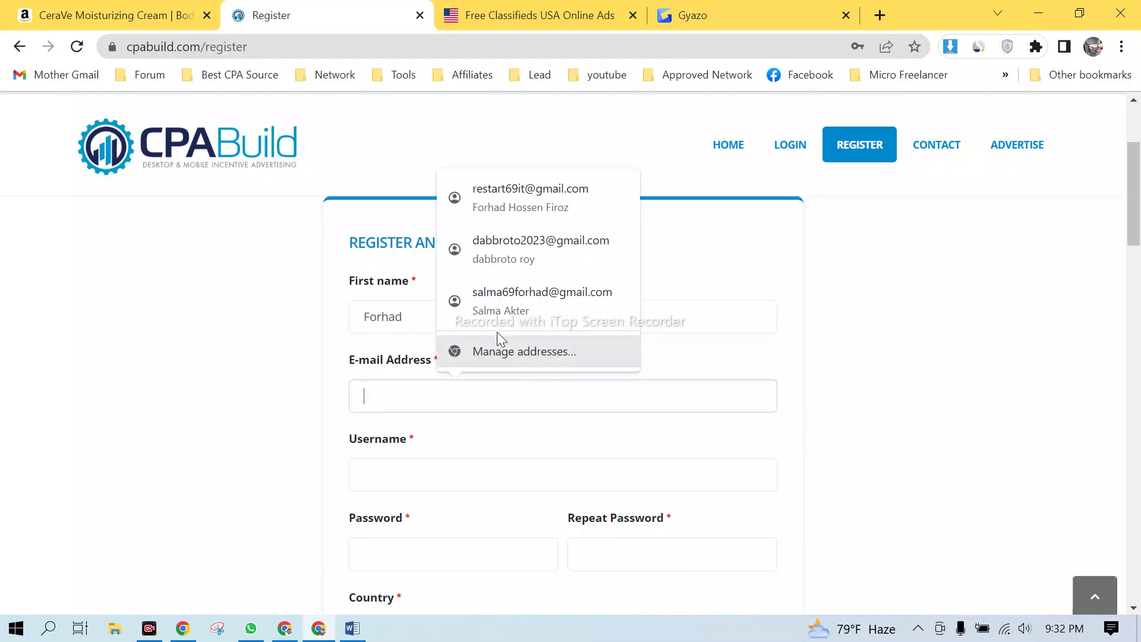
click(553, 251)
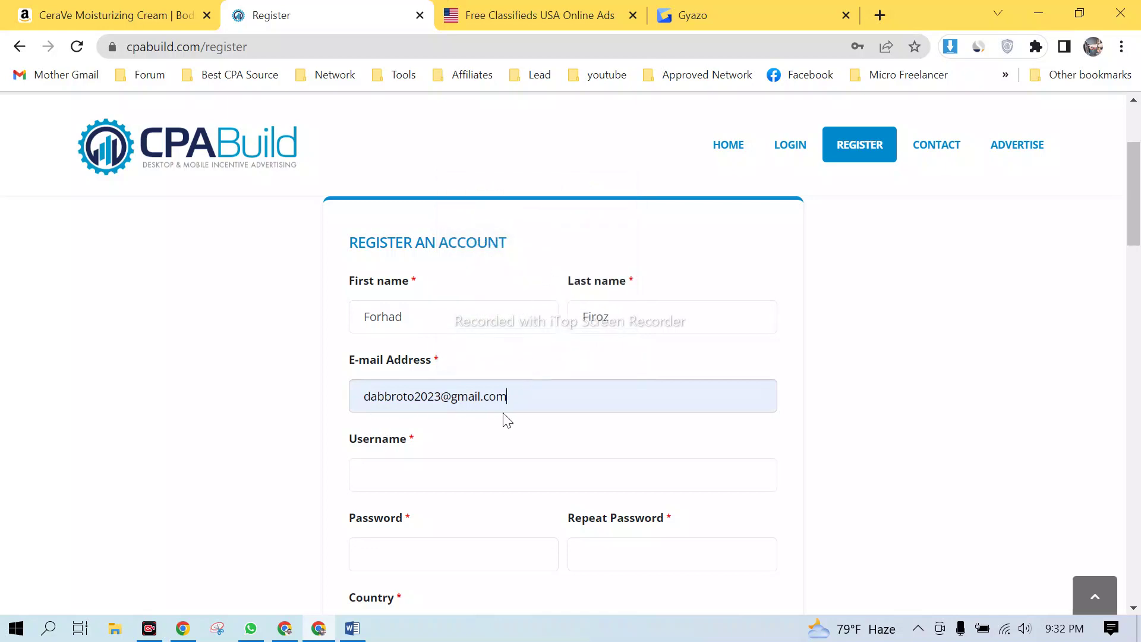
scroll(503, 412, down, 1)
click(422, 389)
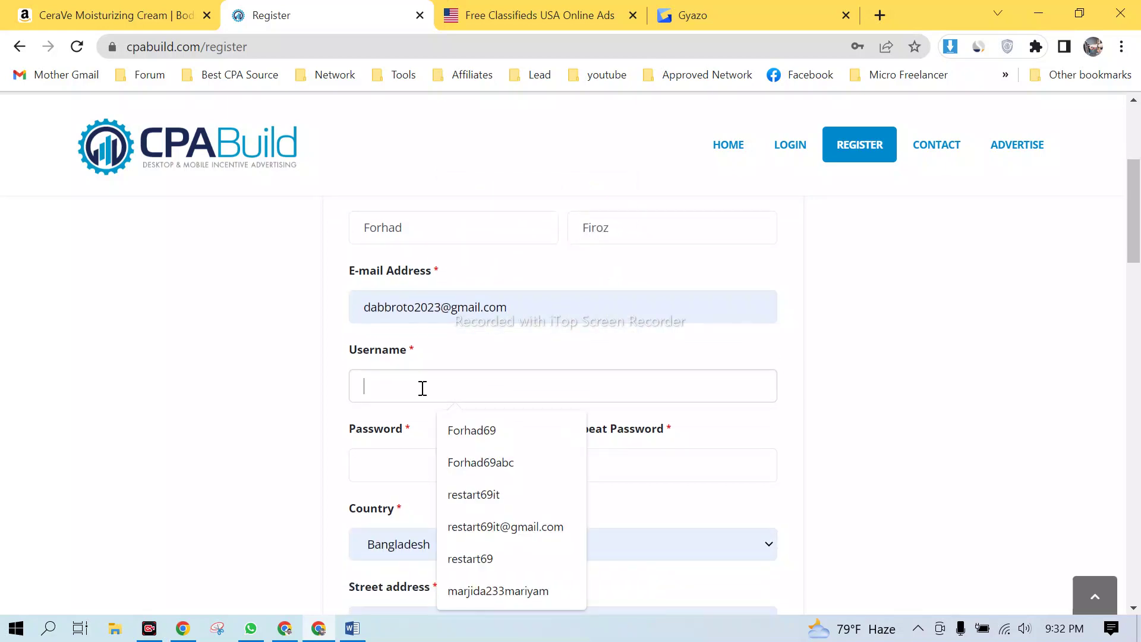
drag(365, 306, 440, 305)
key(ctrl+c)
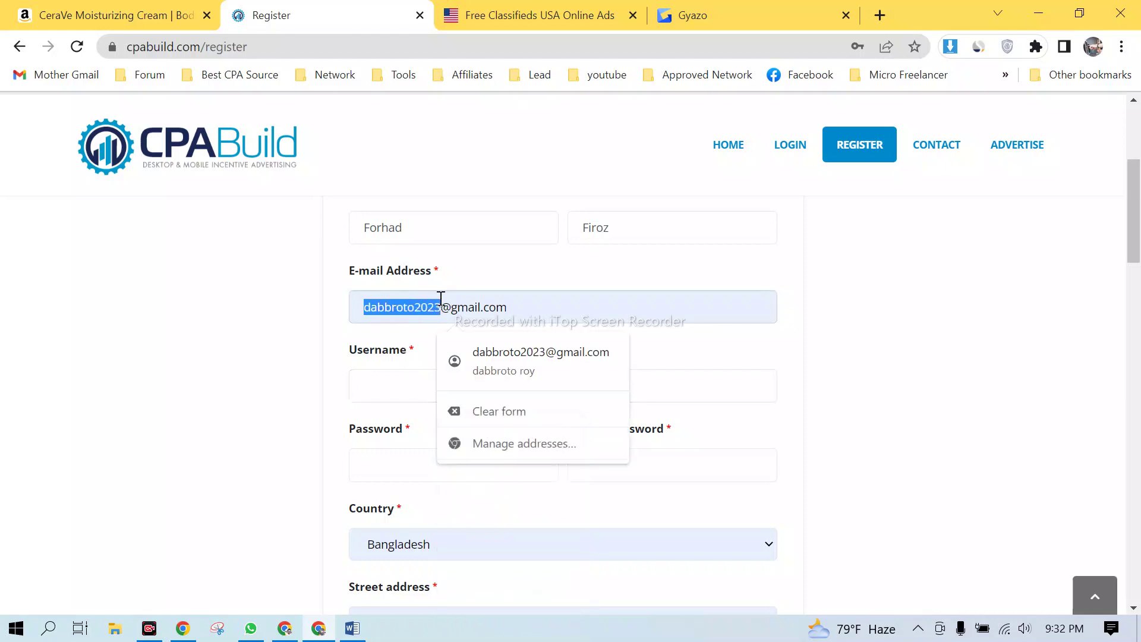
click(385, 375)
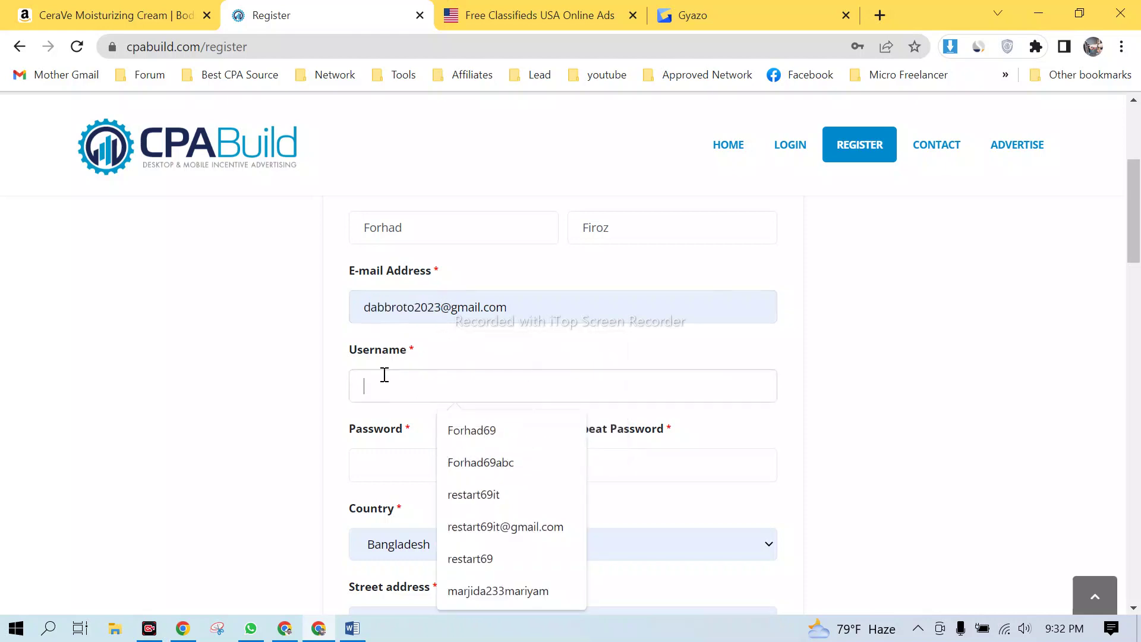
key(ctrl+v)
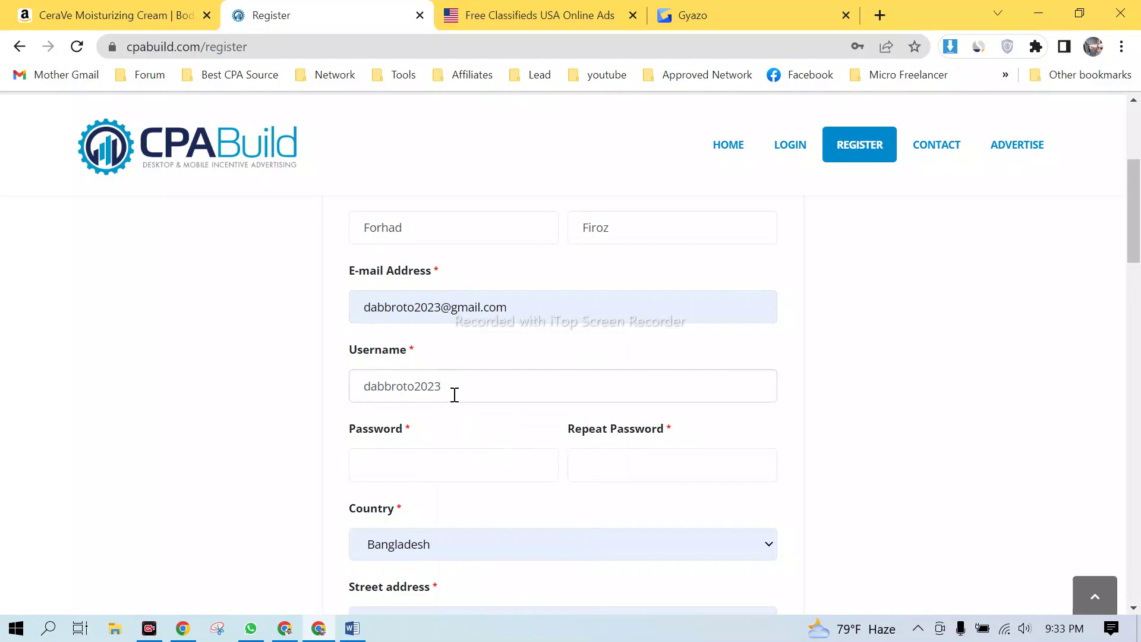
scroll(486, 372, down, 2)
scroll(484, 371, up, 1)
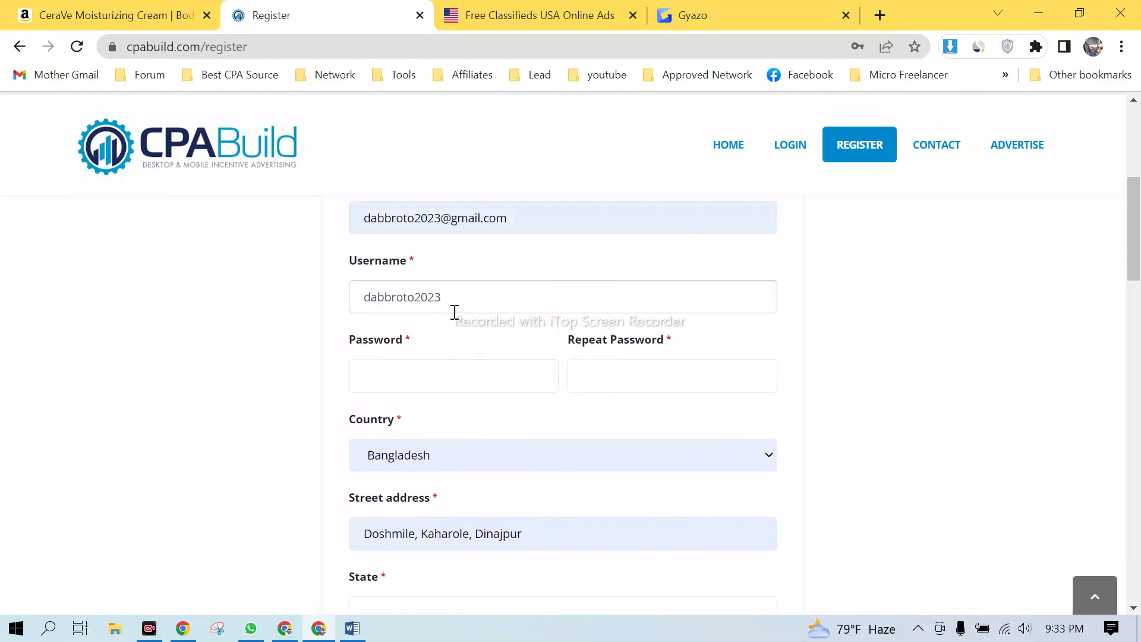
drag(451, 295, 401, 295)
click(455, 303)
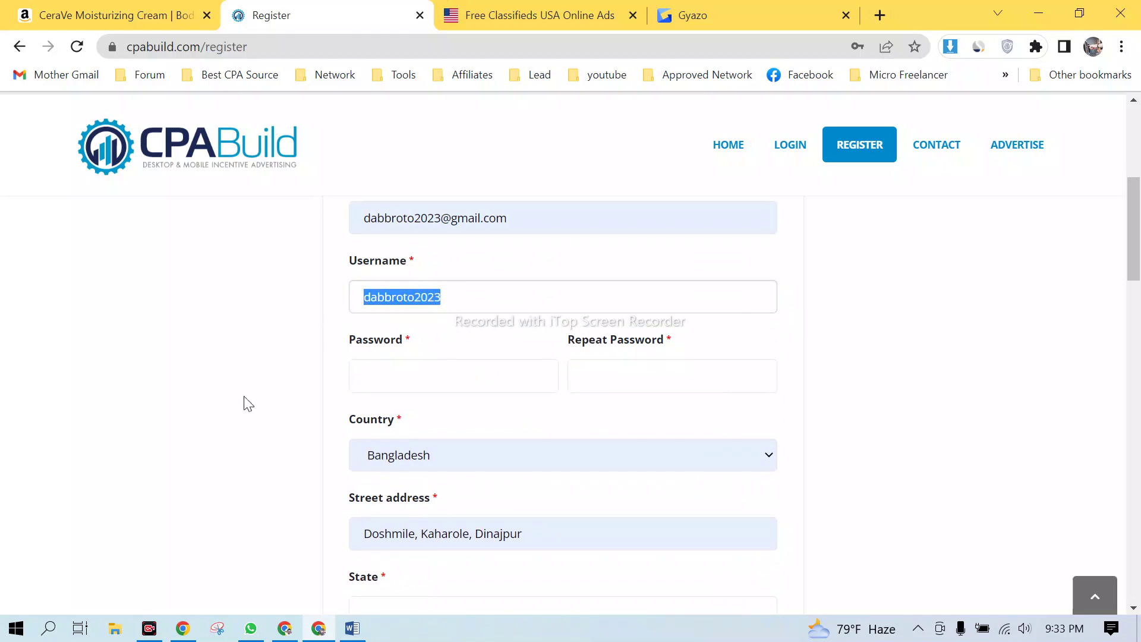
- Admit the next person waiting to join the Google Meet call
click(285, 628)
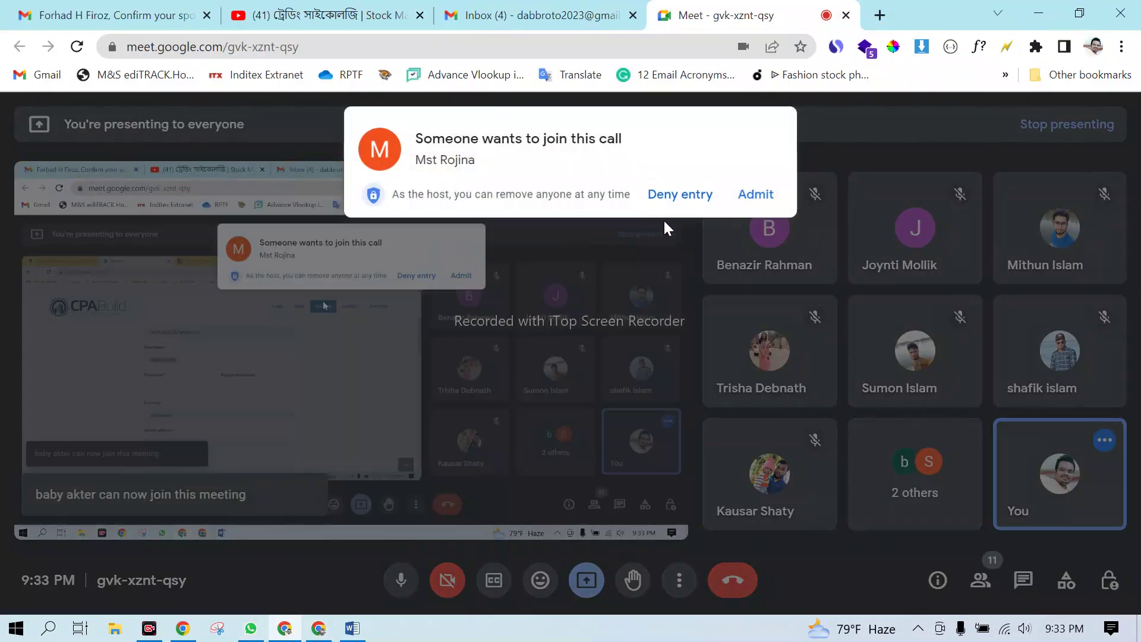
click(751, 195)
click(1038, 16)
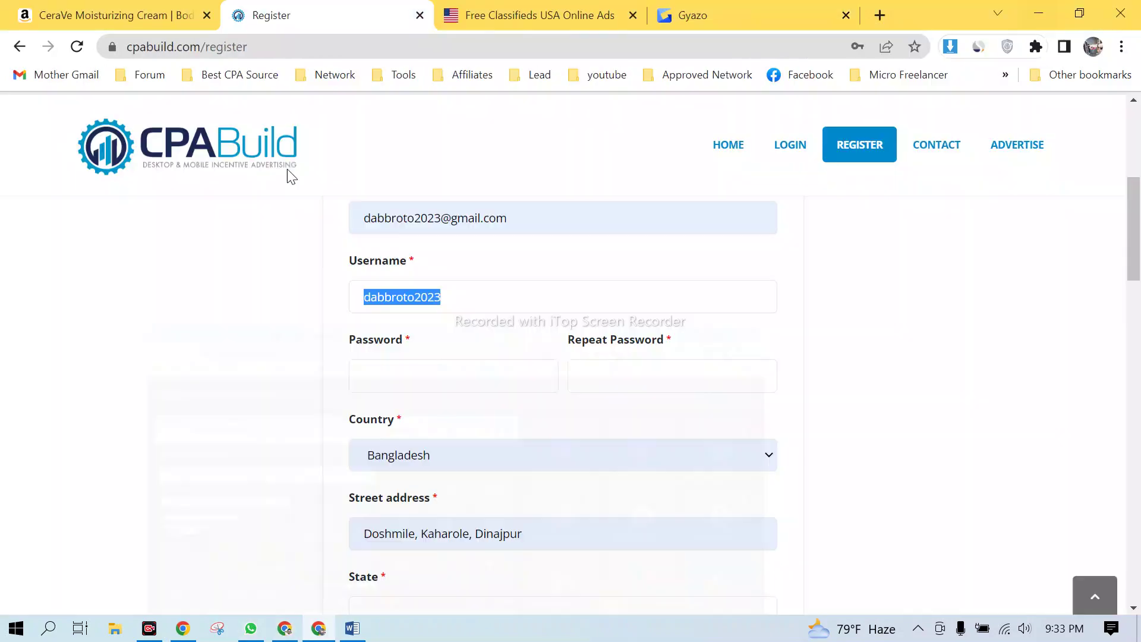
- Enter the account password in Password and again in Repeat Password
click(394, 370)
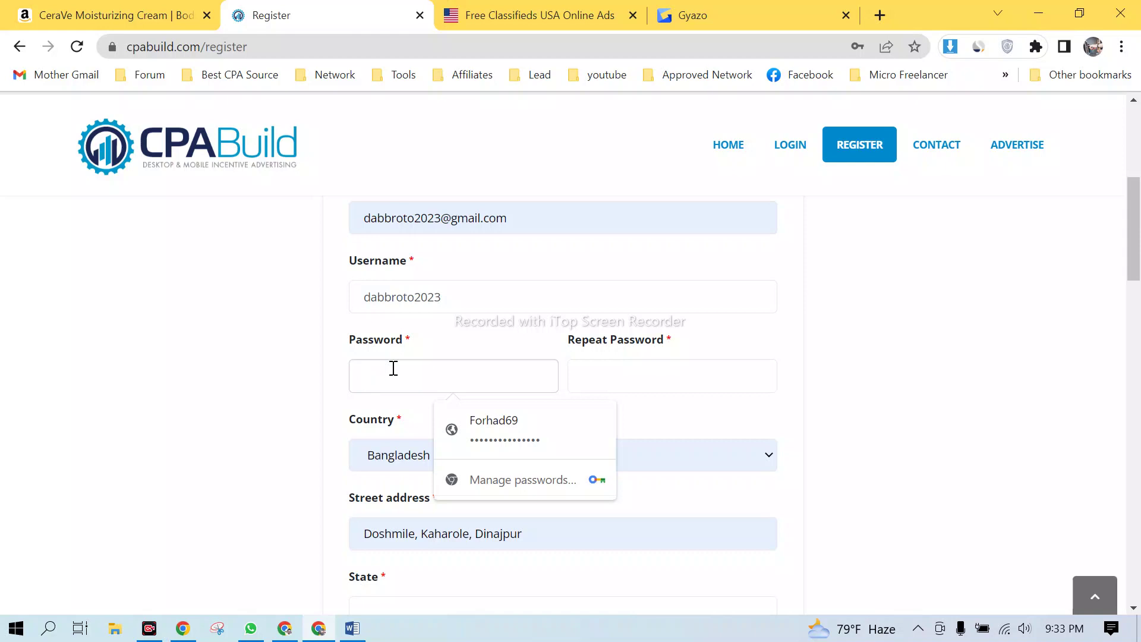
text(•••••)
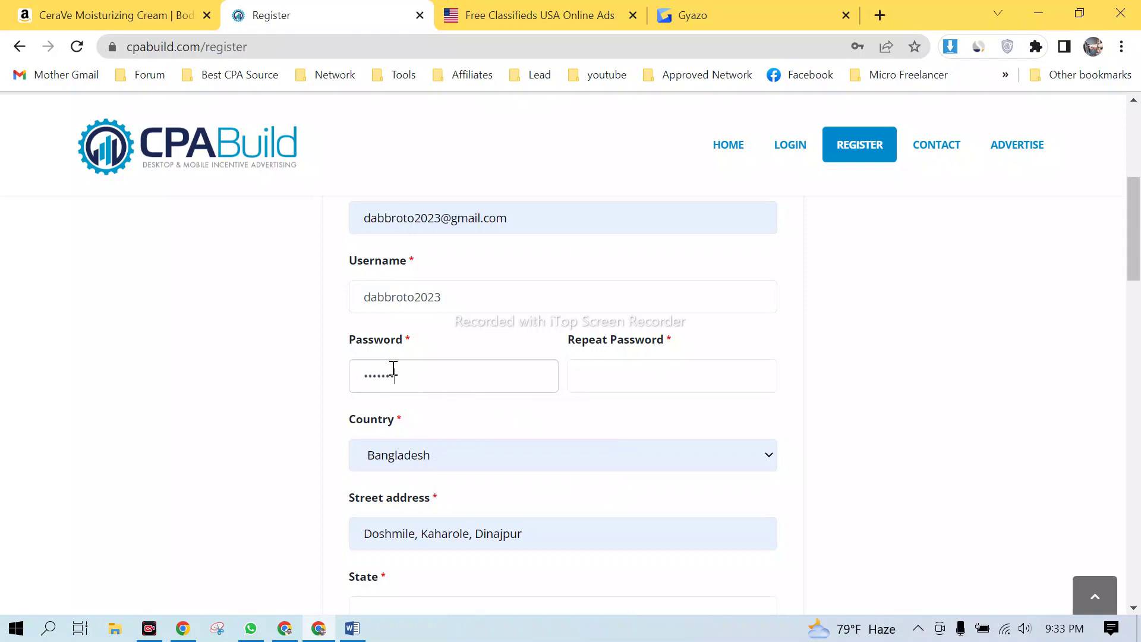
text(•••)
click(590, 379)
text(•••••)
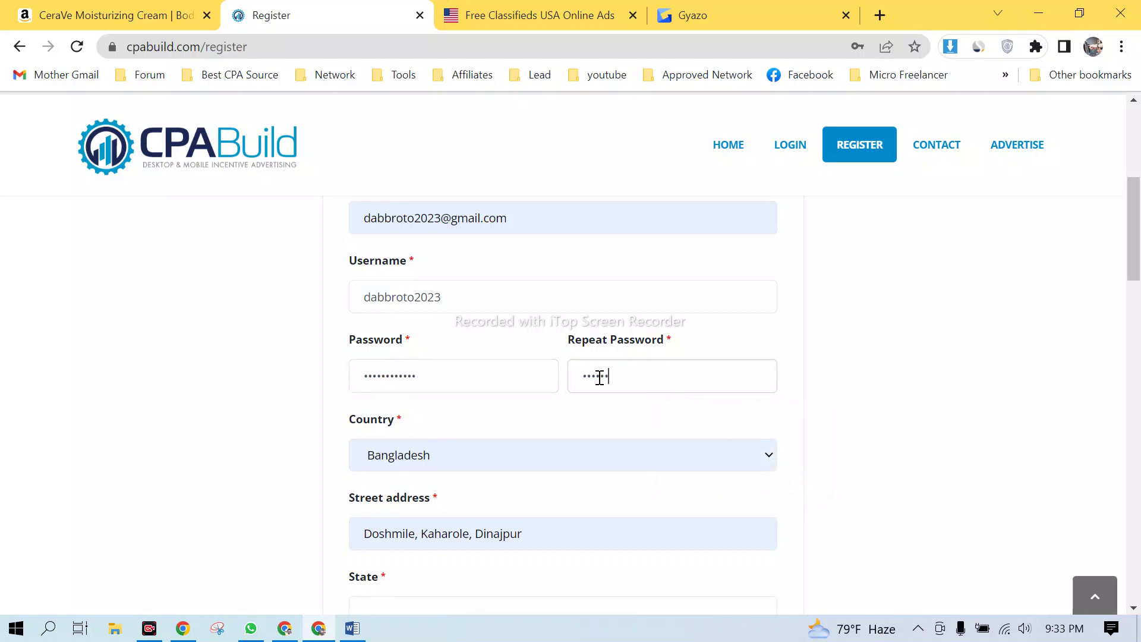
text(•••••••)
- Review the street address and its saved autofill suggestions, leaving it unchanged
scroll(753, 368, down, 1)
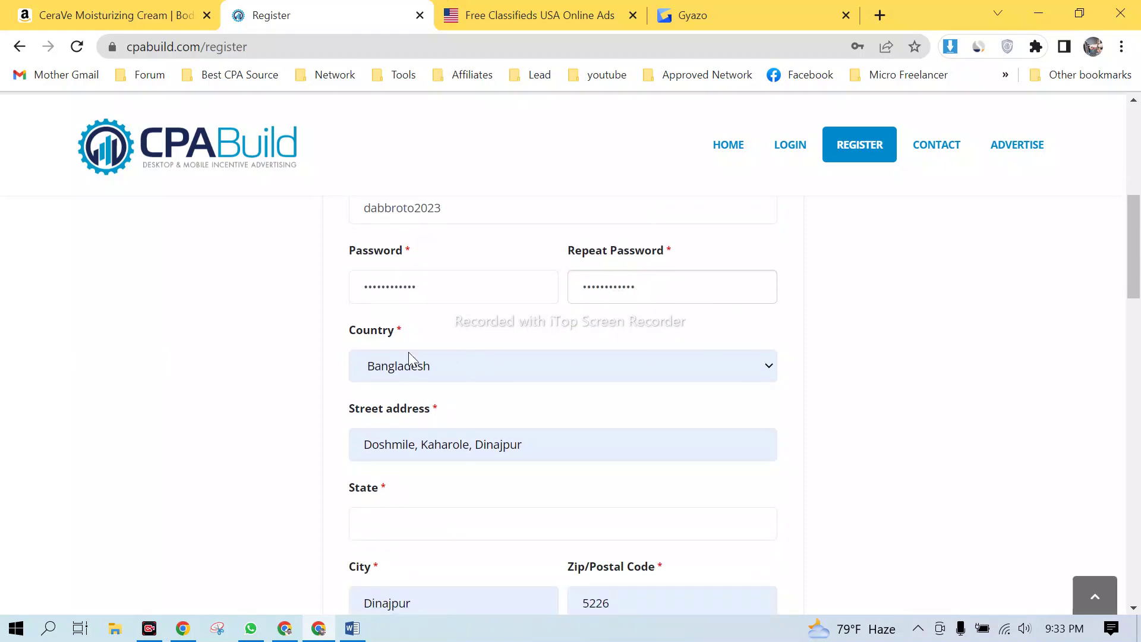
scroll(550, 384, down, 1)
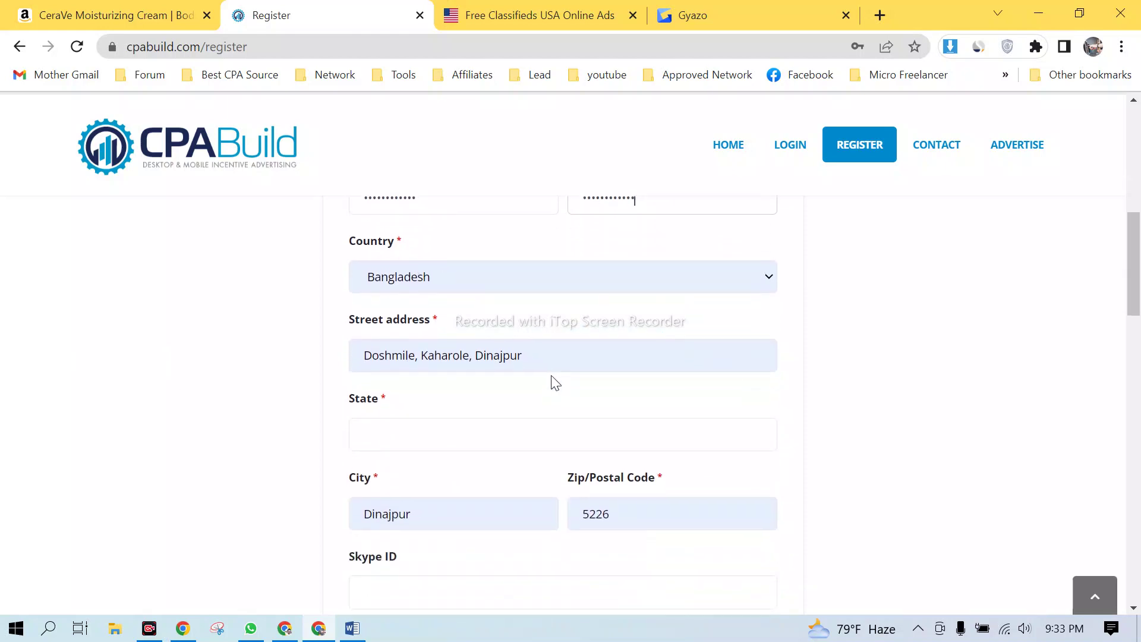
mouse_move(362, 357)
mouse_down()
mouse_move(563, 357)
mouse_move(386, 356)
mouse_move(357, 369)
mouse_up()
click(971, 354)
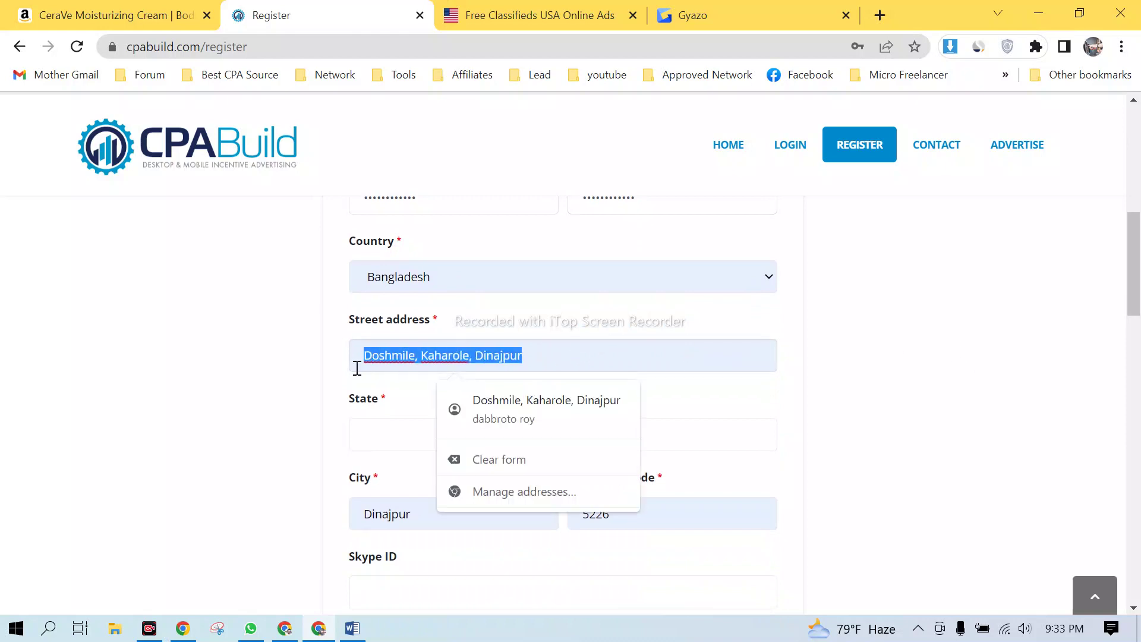
click(888, 360)
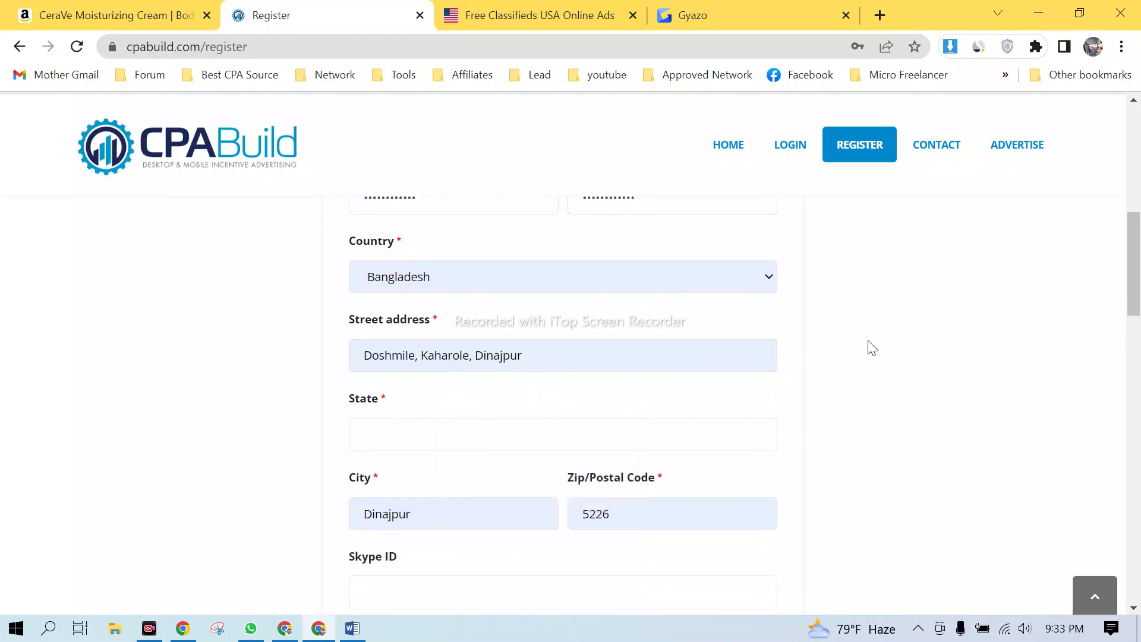
click(417, 357)
click(1079, 346)
- Set State to Dinajpur from autofill and check City Dinajpur and Zip 5226
scroll(477, 308, down, 1)
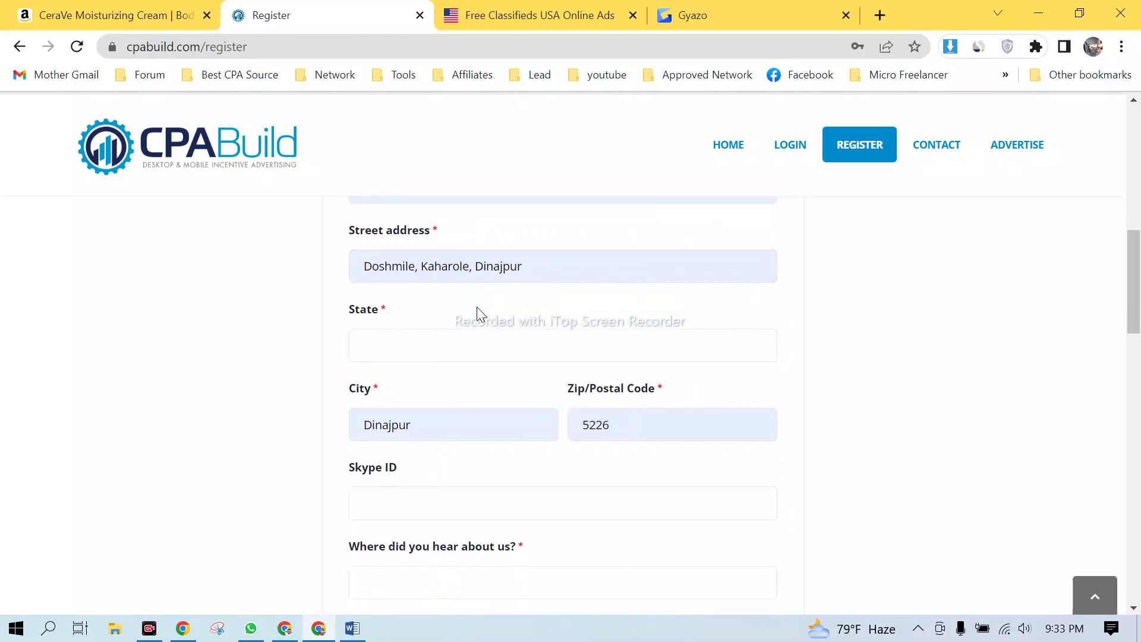
click(415, 347)
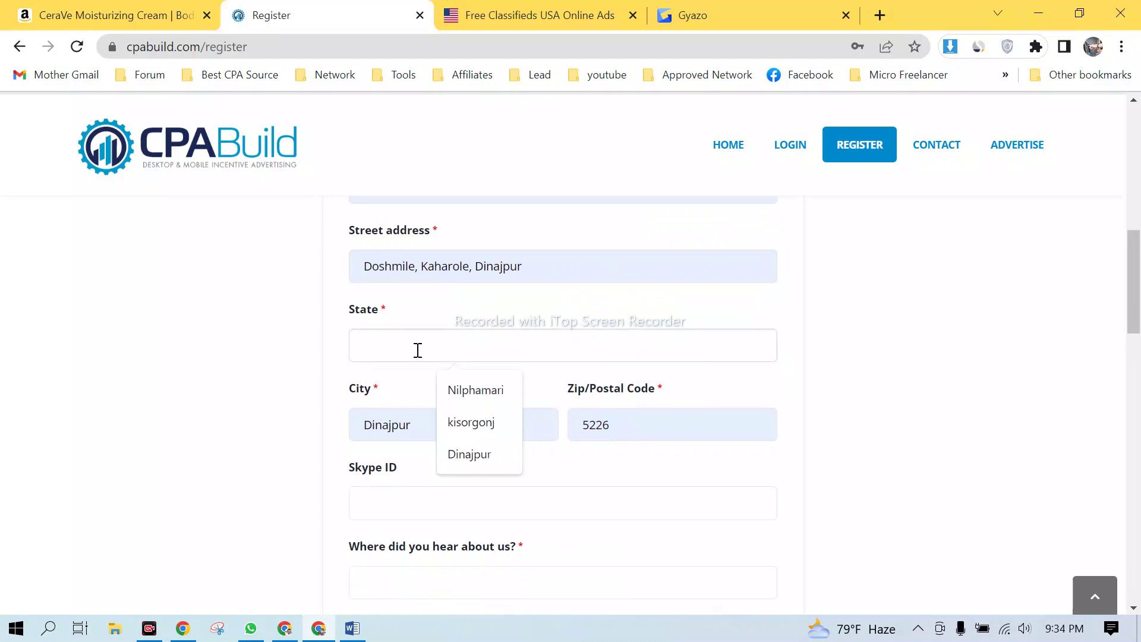
click(468, 460)
scroll(420, 318, down, 1)
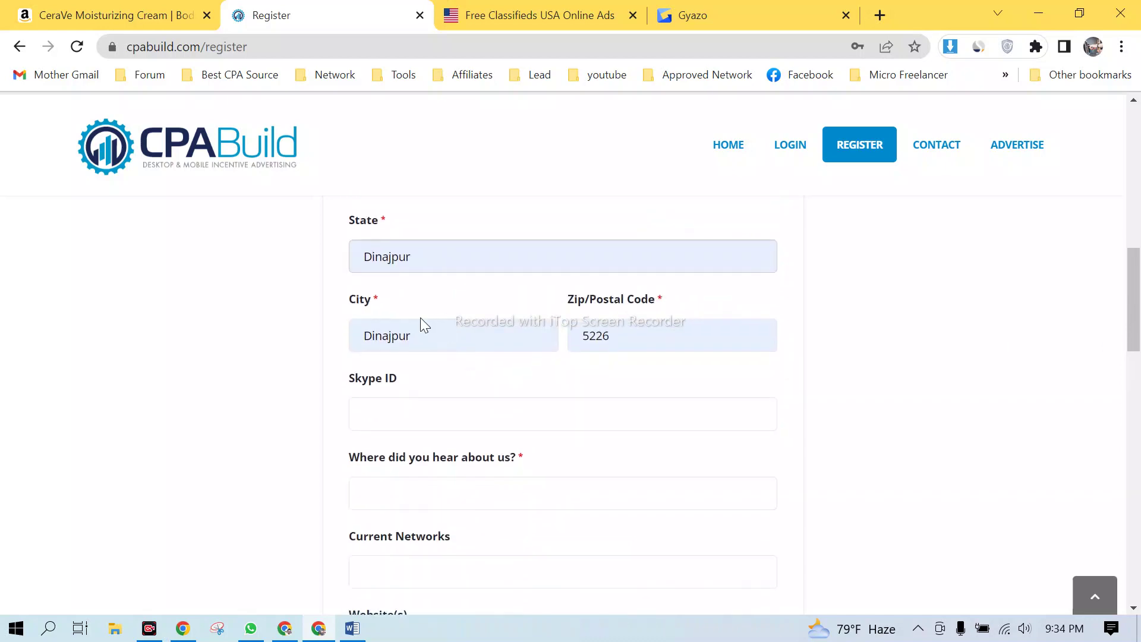
click(453, 340)
click(866, 357)
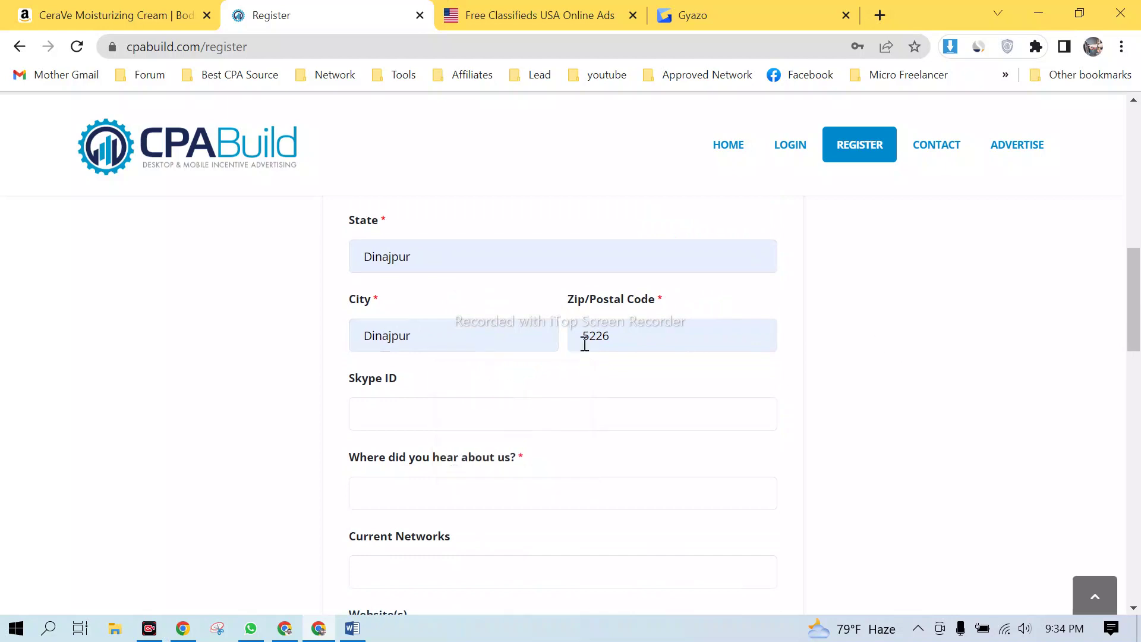
click(640, 343)
click(916, 365)
scroll(433, 377, down, 1)
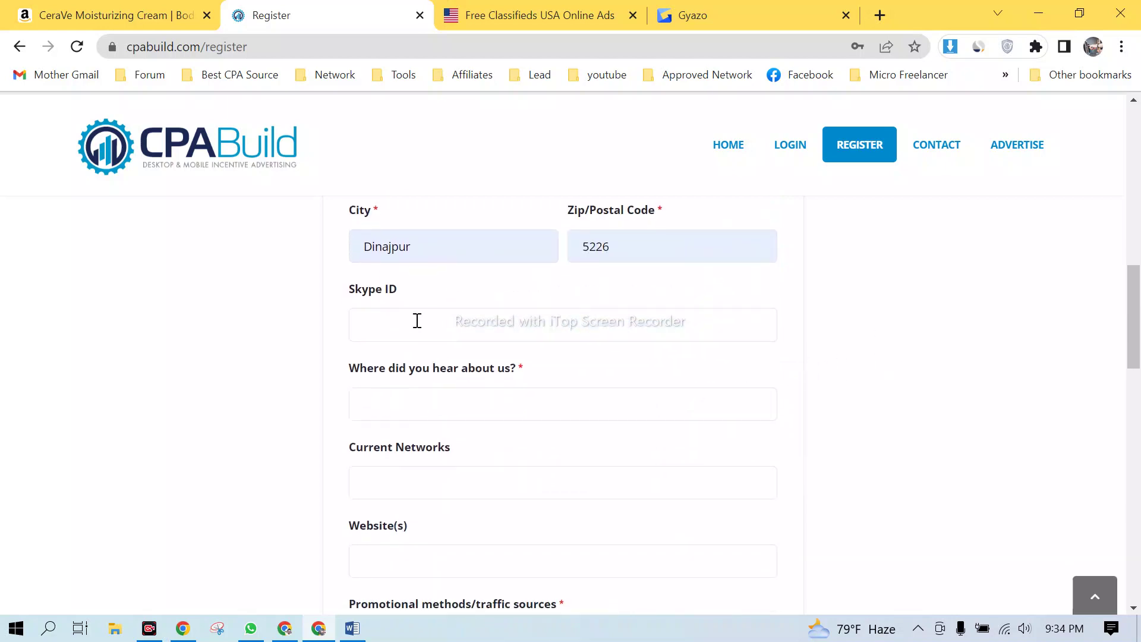
- Focus the empty Skype ID field, dismissing its autofill suggestions
click(417, 321)
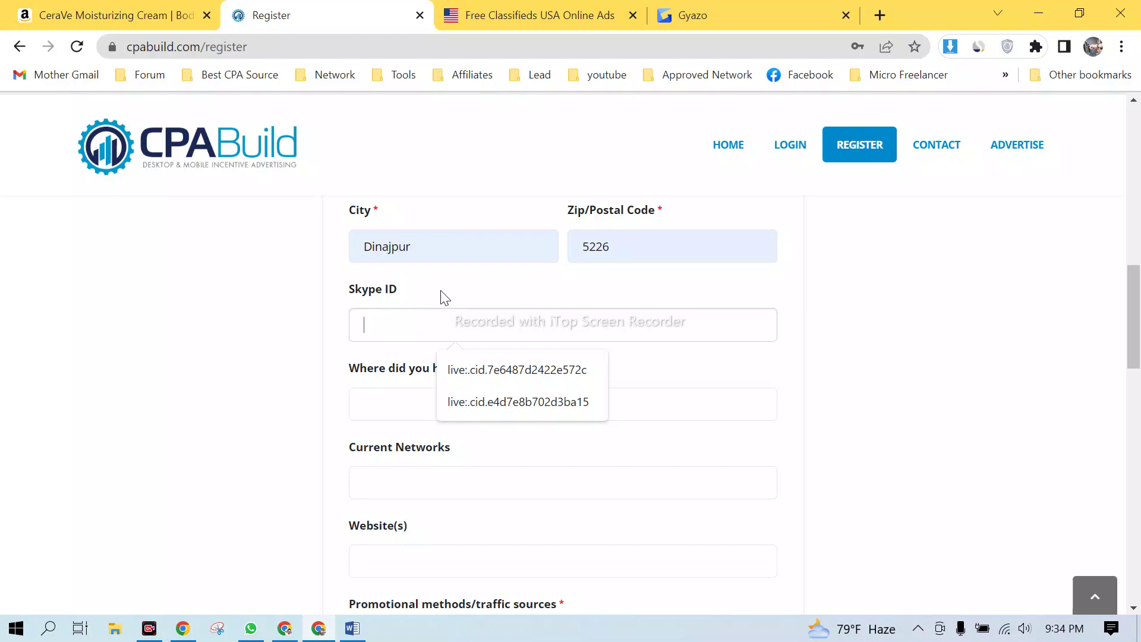
click(288, 334)
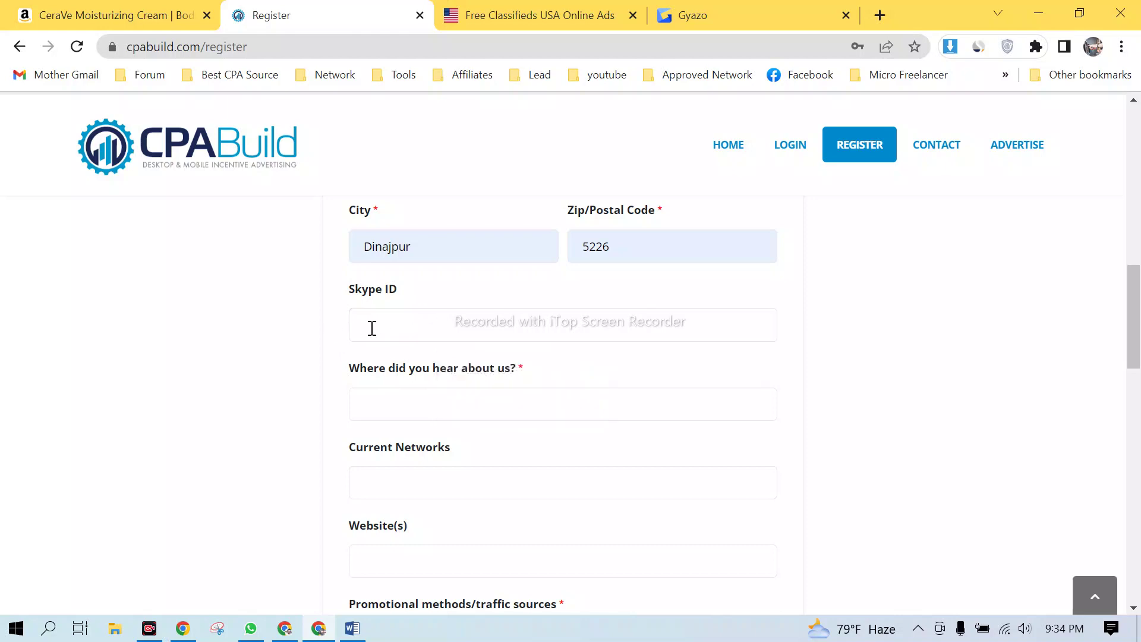
click(378, 325)
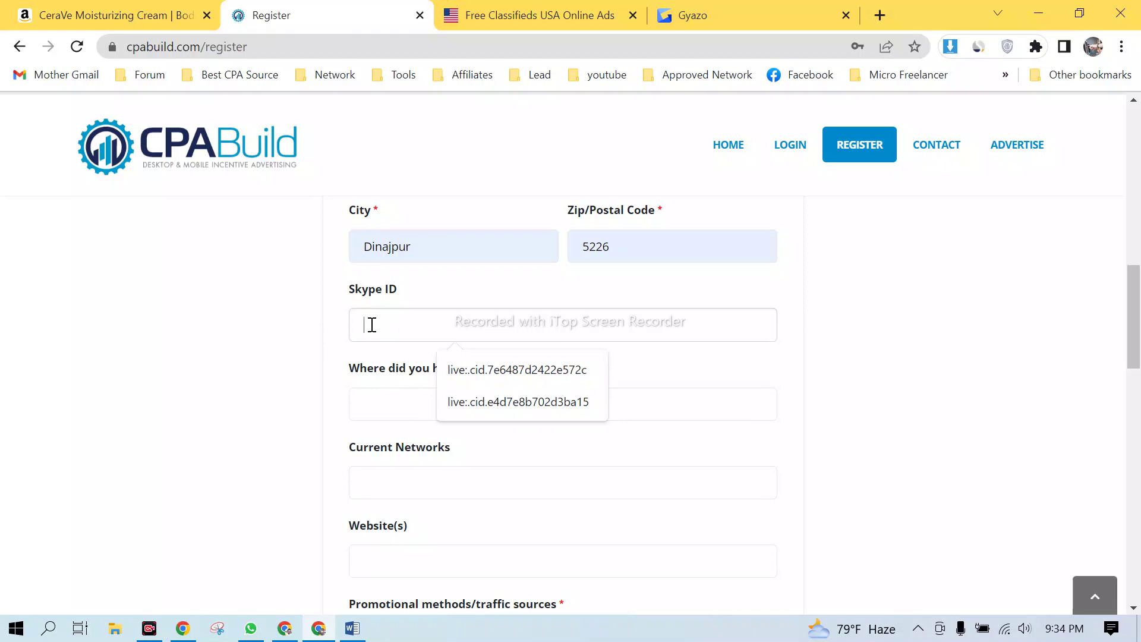
click(267, 360)
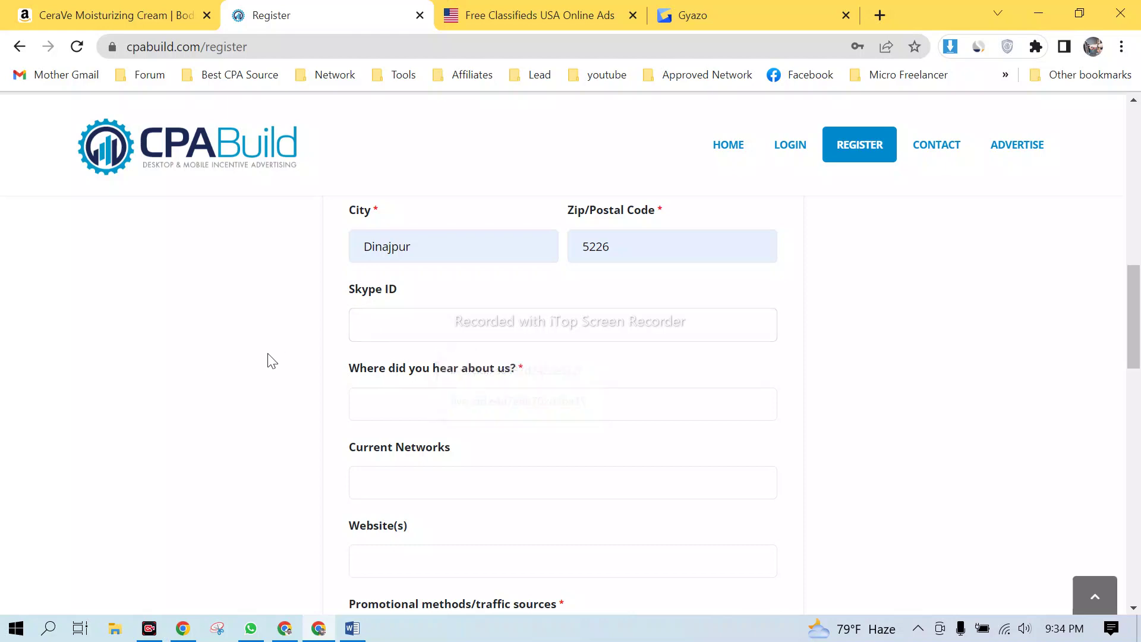
click(422, 324)
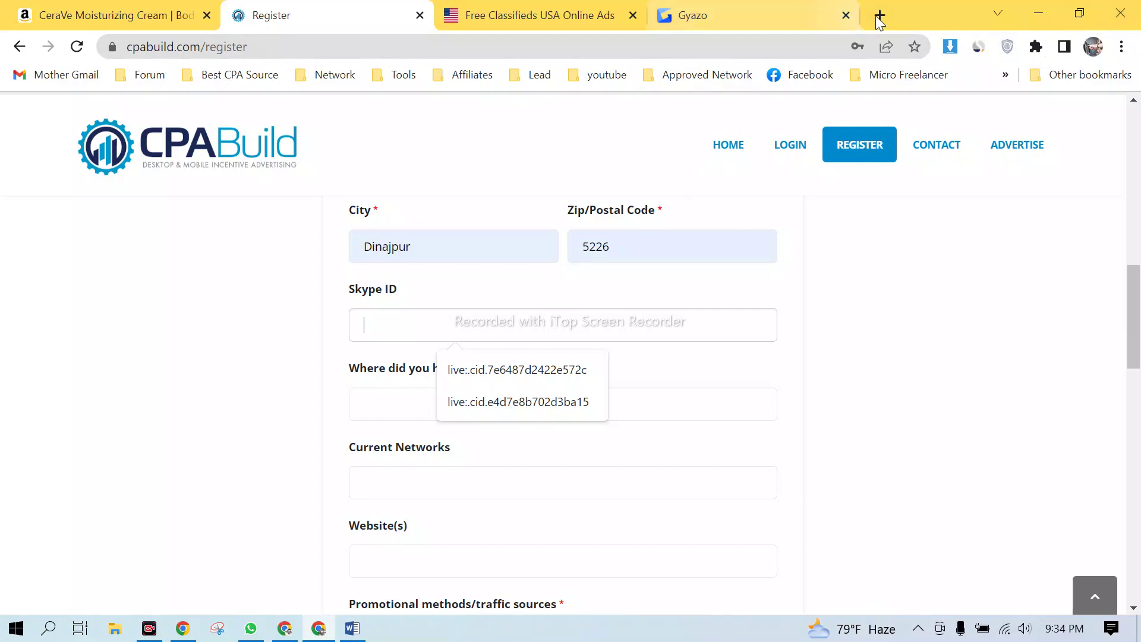
- Close the Gyazo tab, admit the Meet guest, and return to the Skype ID field
click(846, 15)
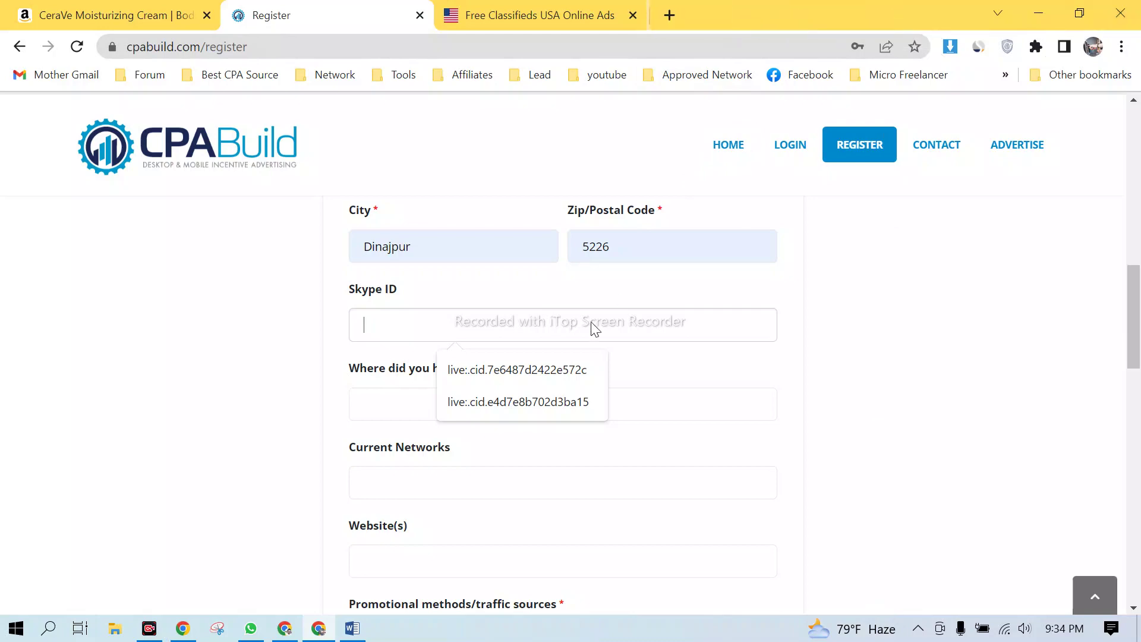
click(284, 630)
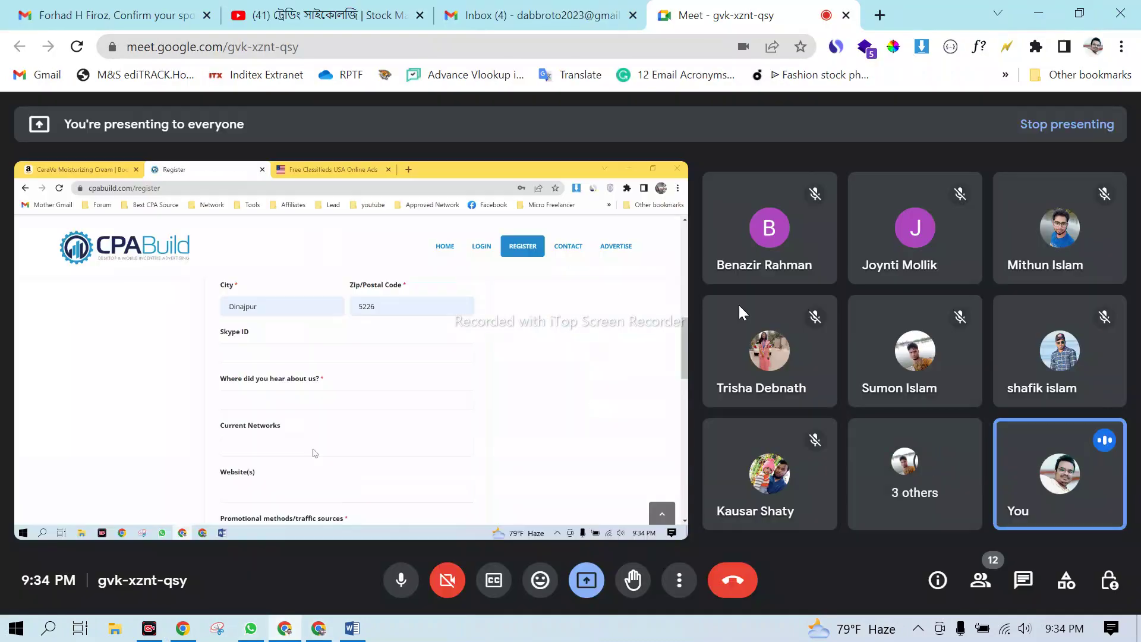
click(753, 193)
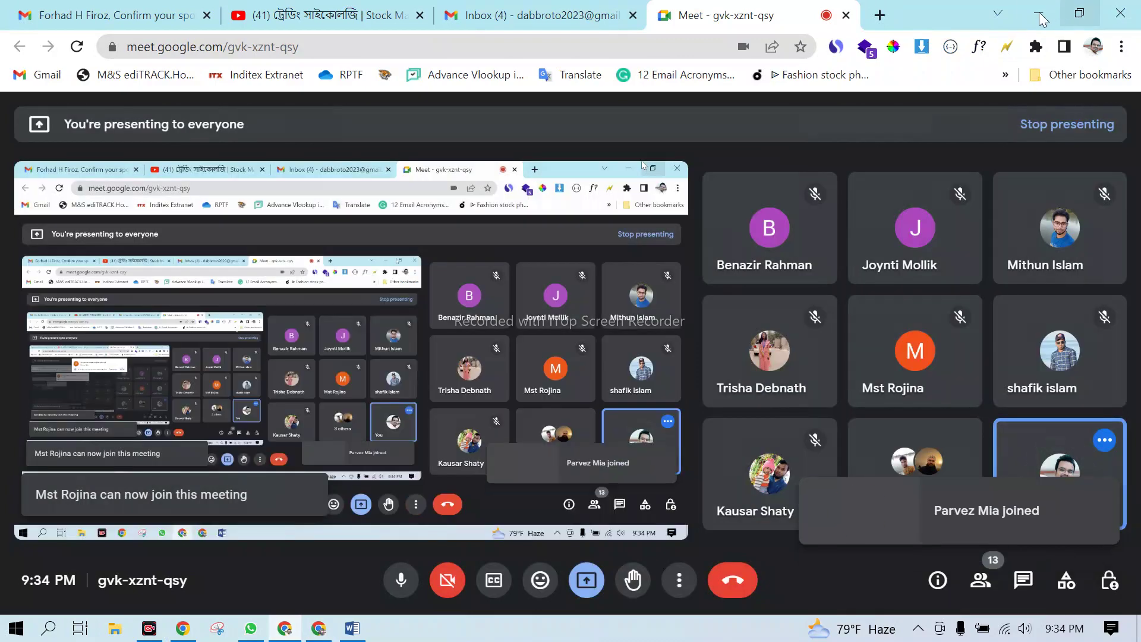
click(1038, 13)
click(401, 316)
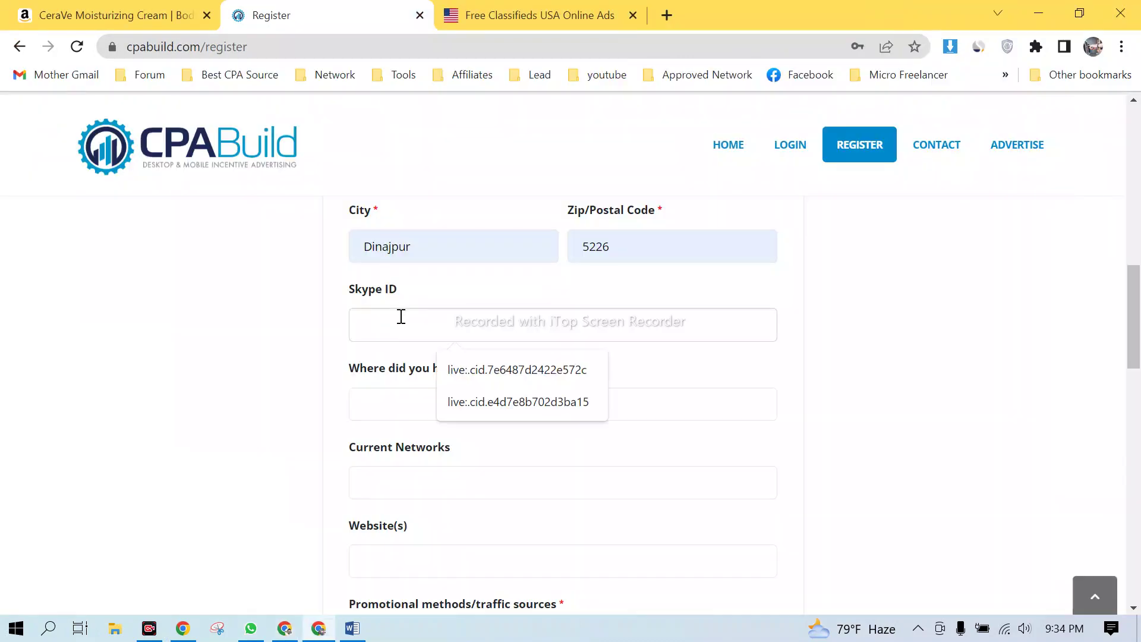
- Open a fourth Chrome tab and go to skype.com by entering 'sky' in the address bar
click(668, 17)
click(677, 43)
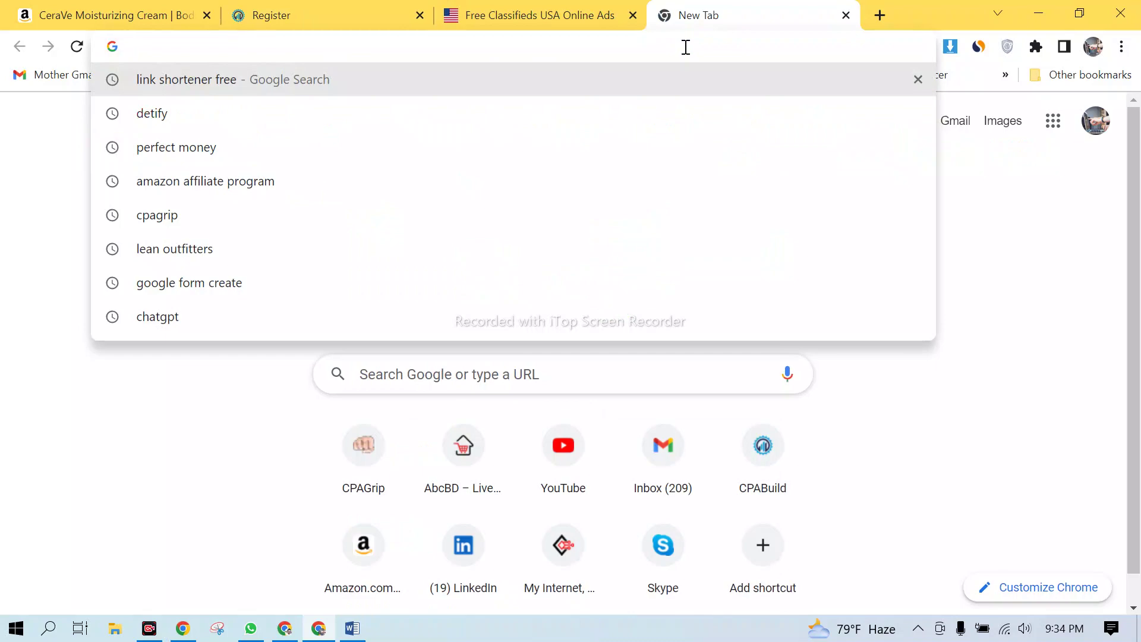
text(sy)
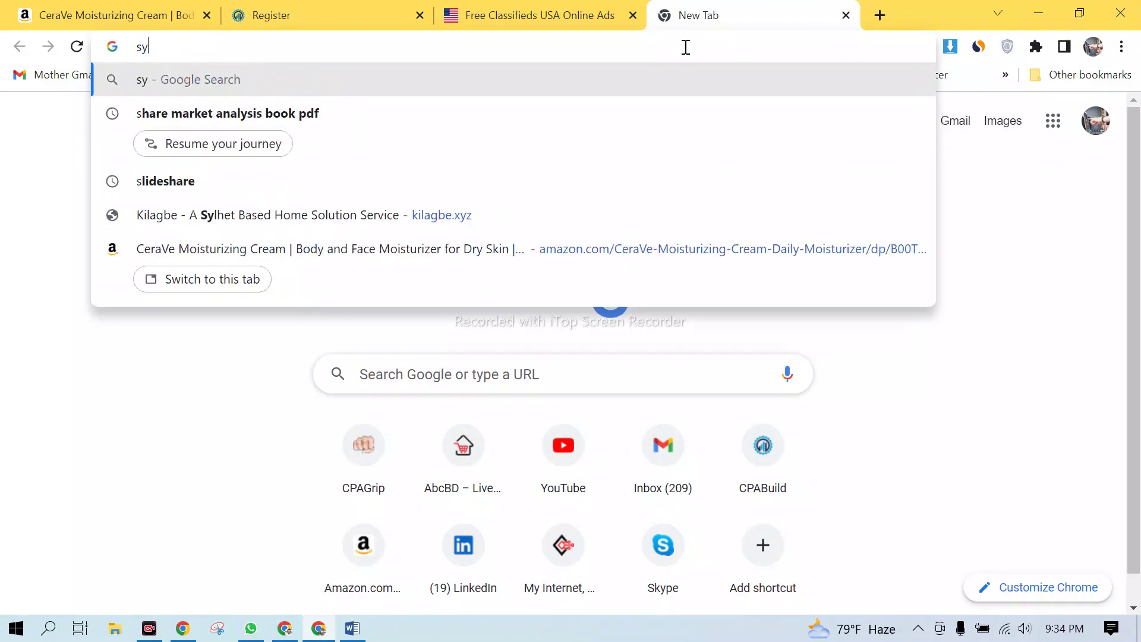
key(BackSpace)
text(kype.com)
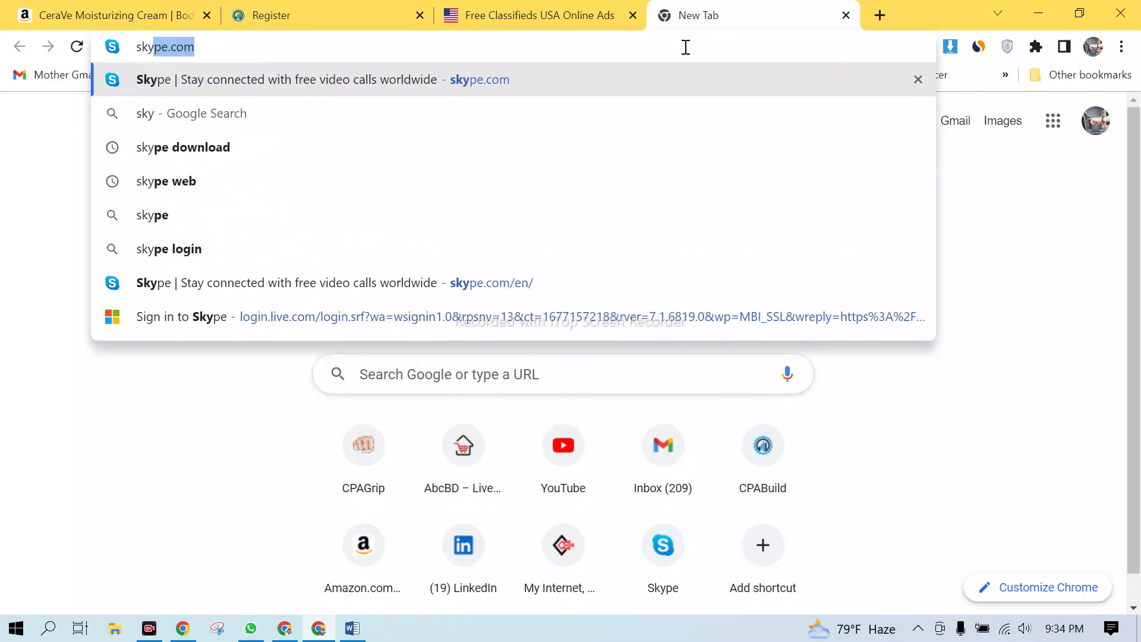
key(Return)
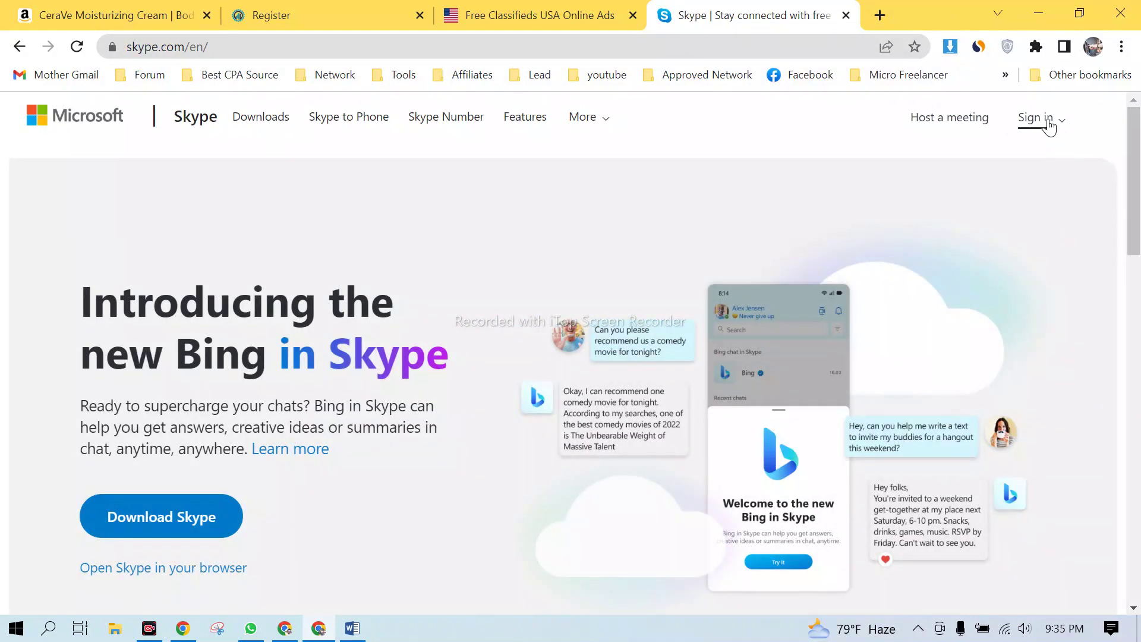
- Start a new Skype account sign-up and switch the Microsoft form from phone number to email
click(1049, 127)
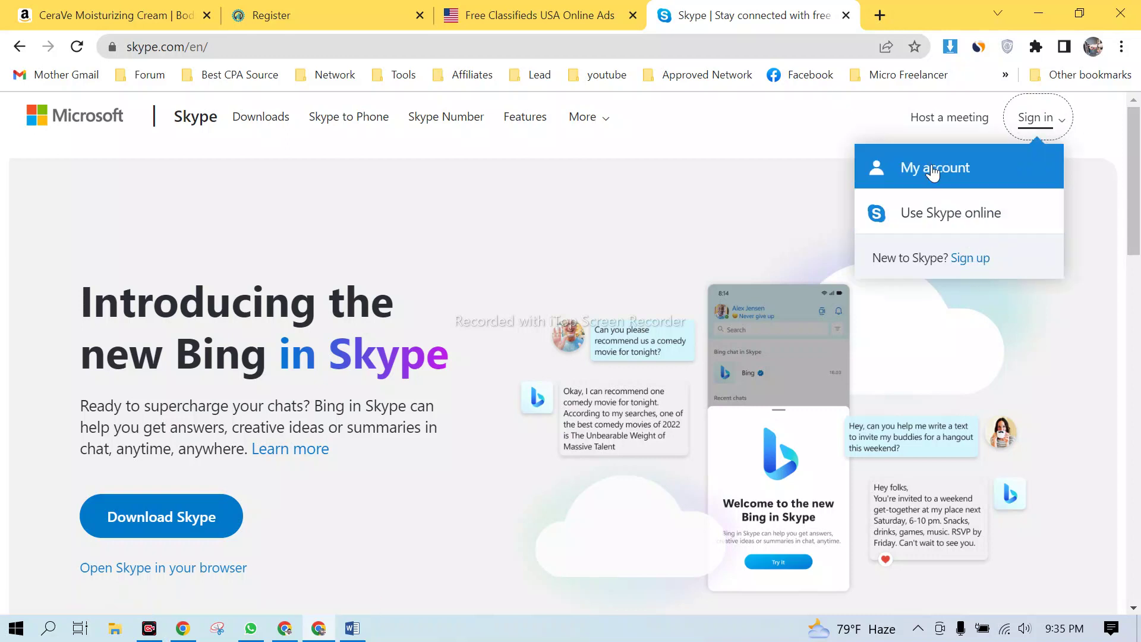
click(967, 262)
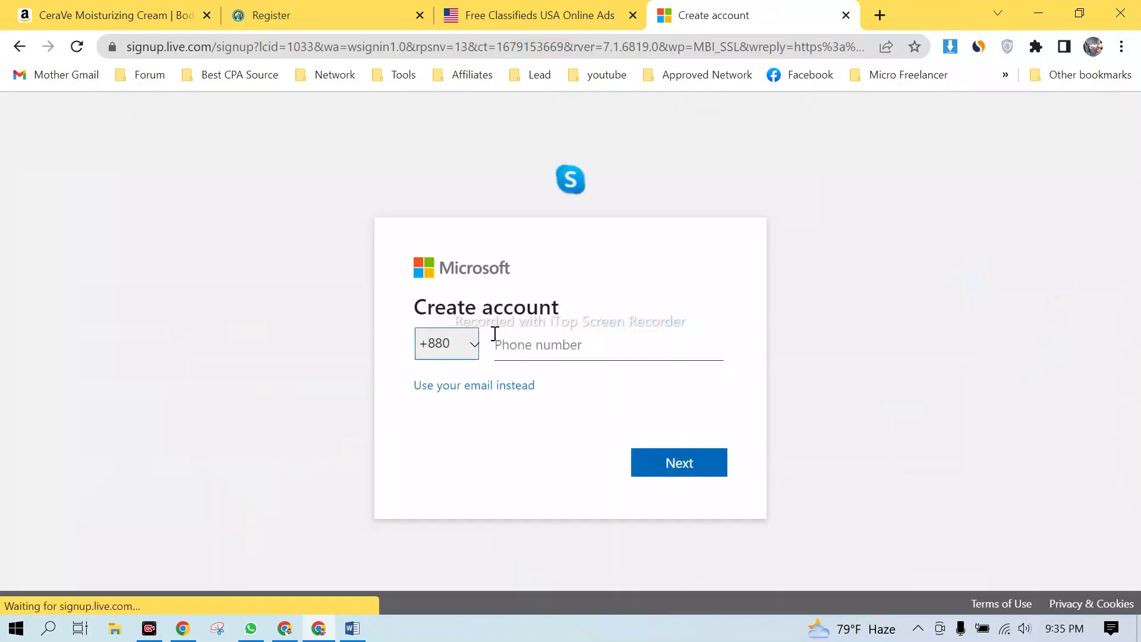
click(522, 344)
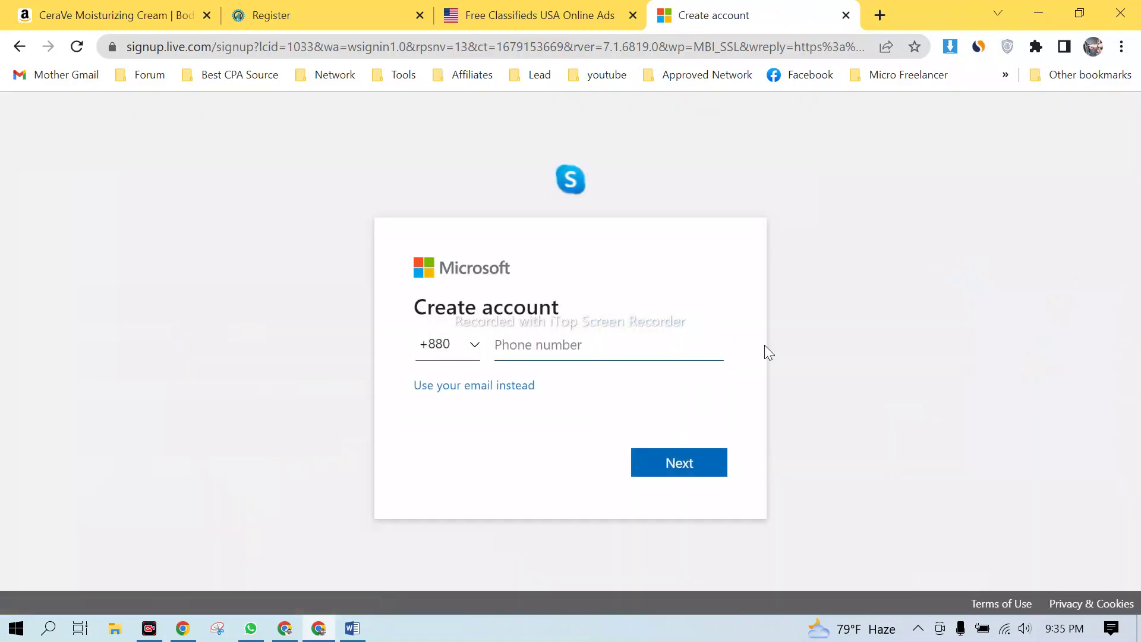
click(486, 386)
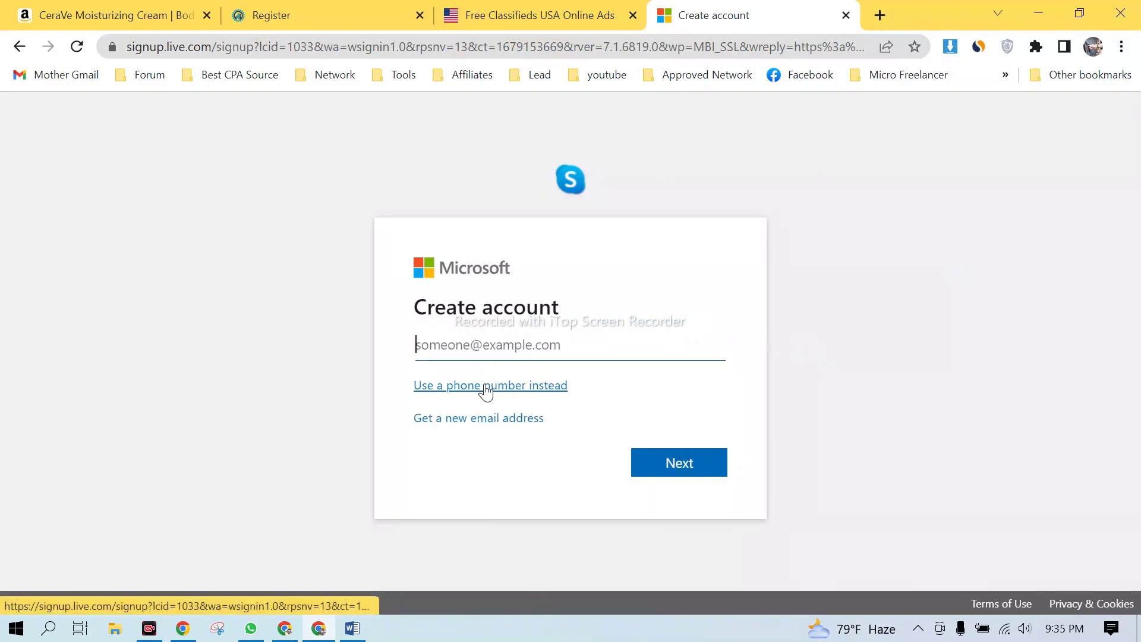
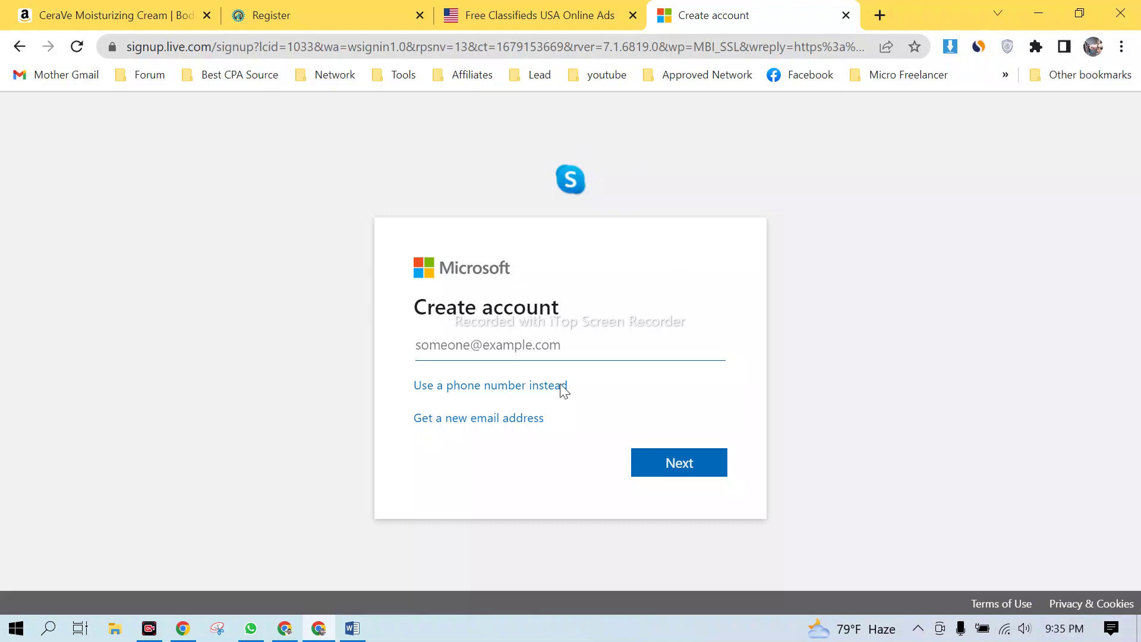
- Choose a new Outlook address and submit the chosen username
click(480, 419)
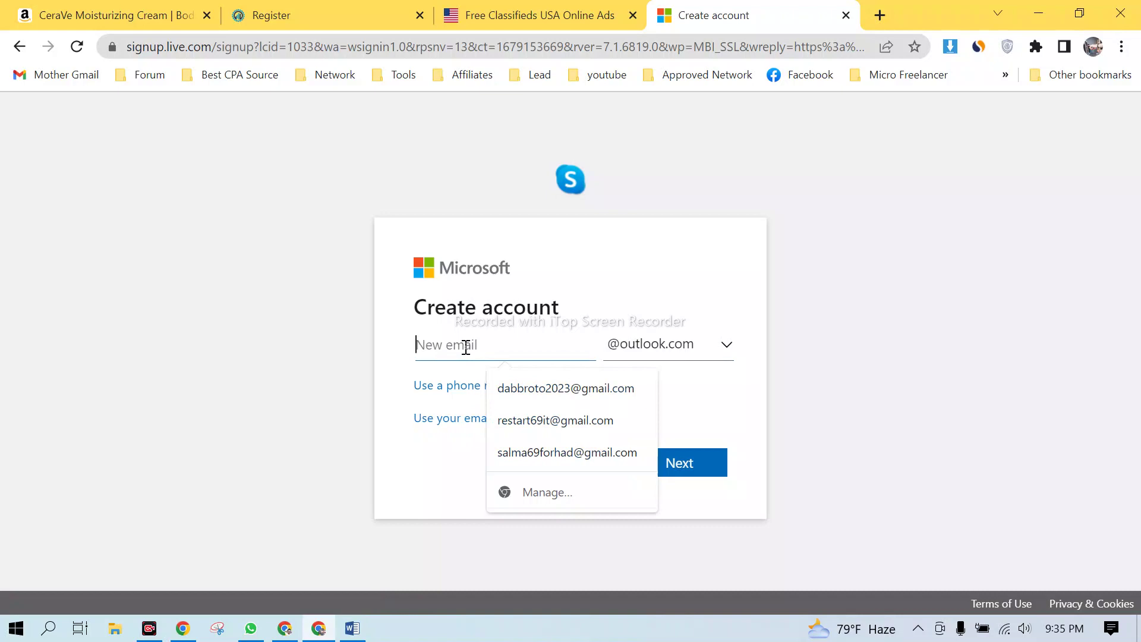
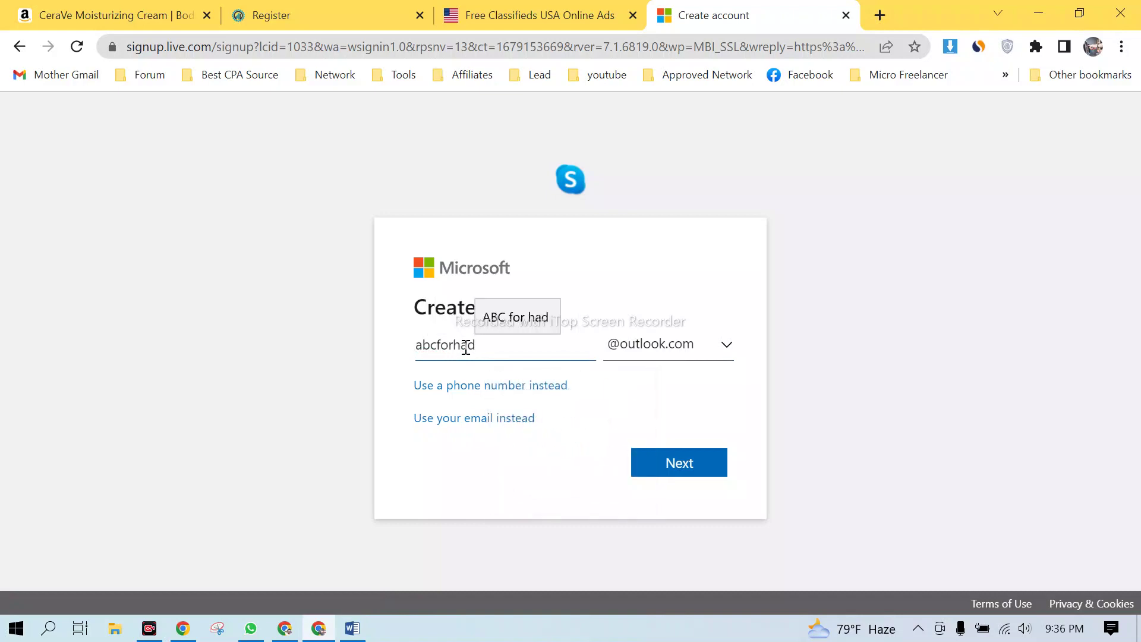
click(741, 257)
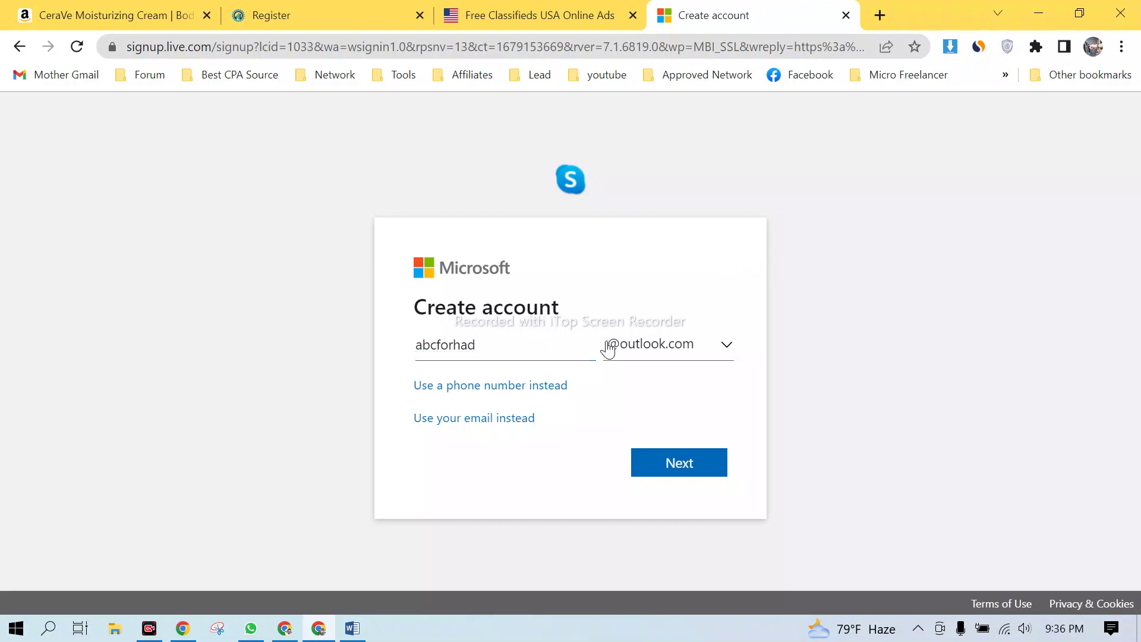
click(674, 462)
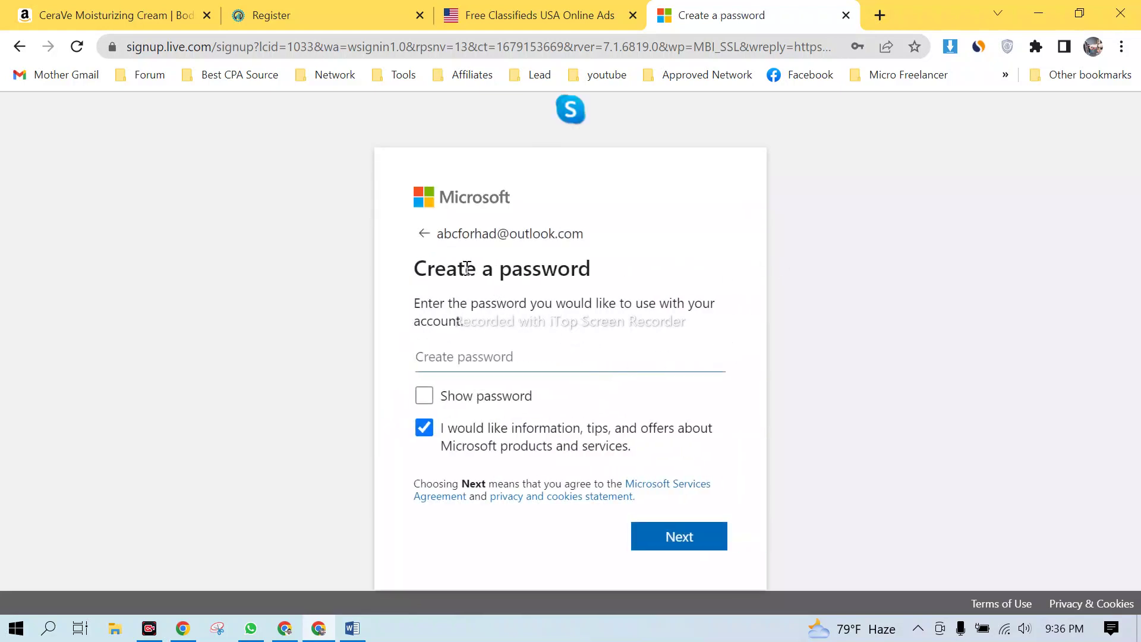
- Enter the account password, then fill the first and last name from saved entries
click(469, 360)
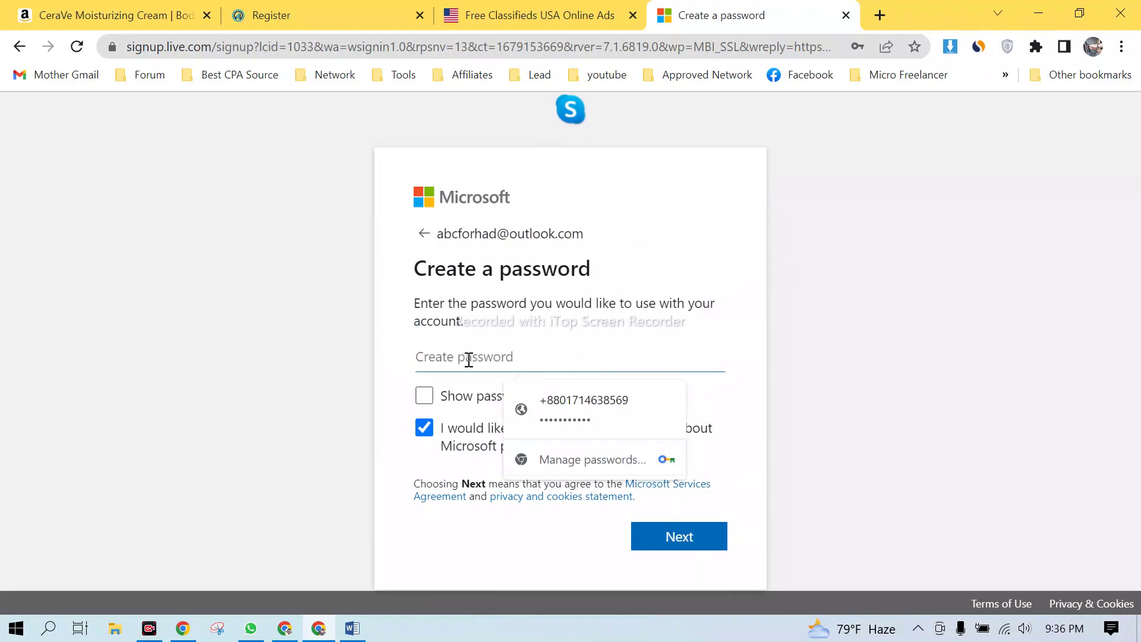
text(••••••••)
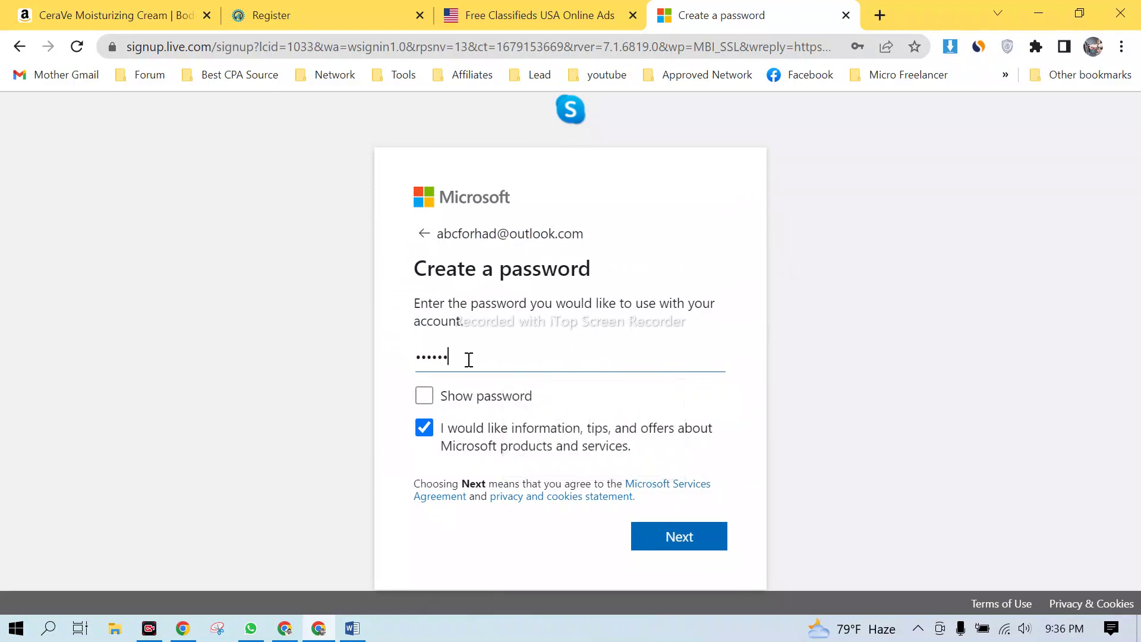
text(••••)
click(679, 537)
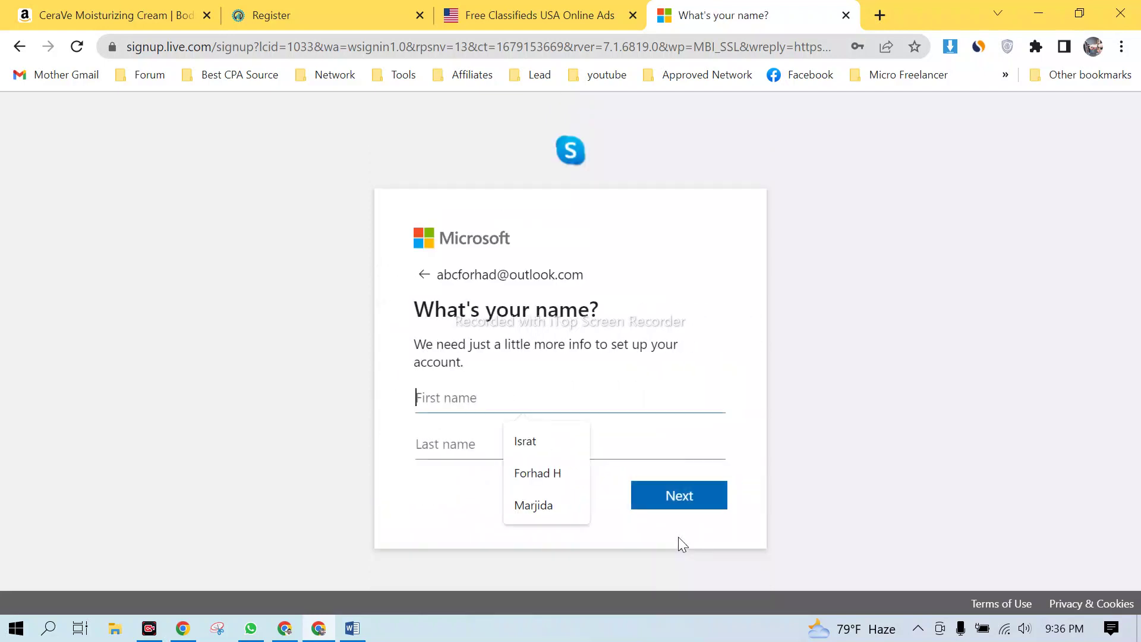
click(550, 473)
click(504, 446)
click(562, 298)
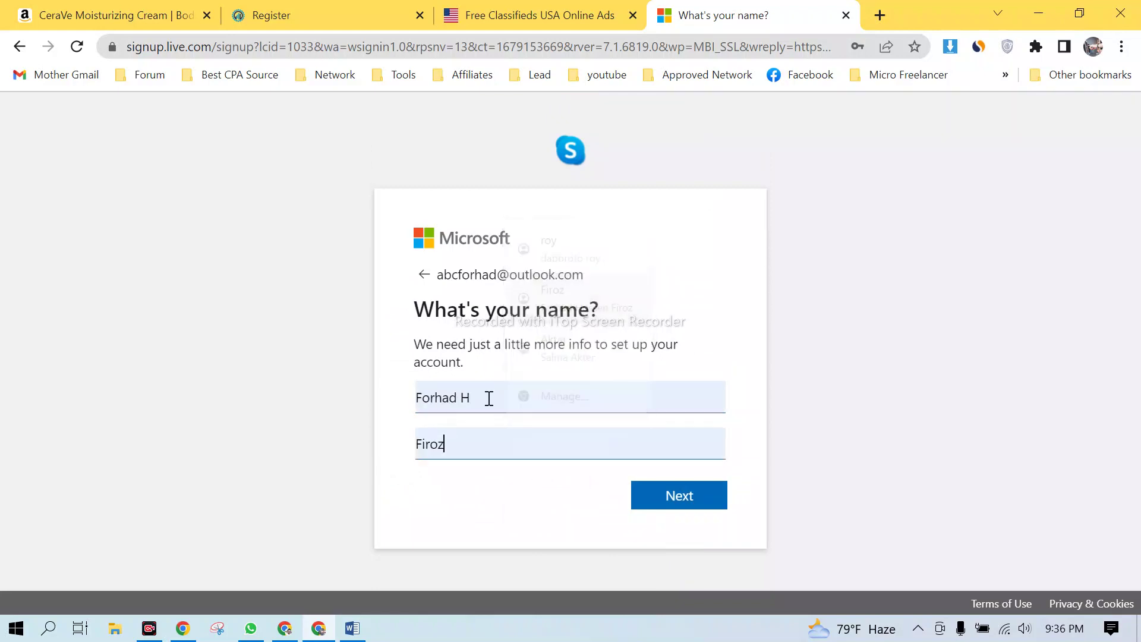
click(681, 497)
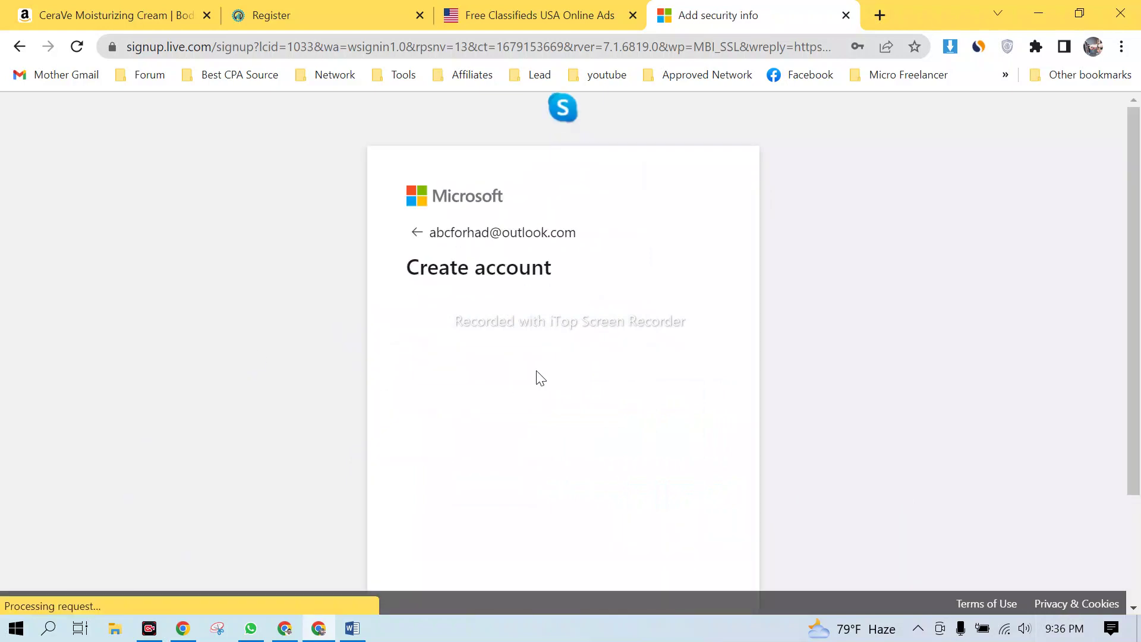
- Solve the matching-objects image puzzle and choose Yes to stay signed in
scroll(595, 381, down, 1)
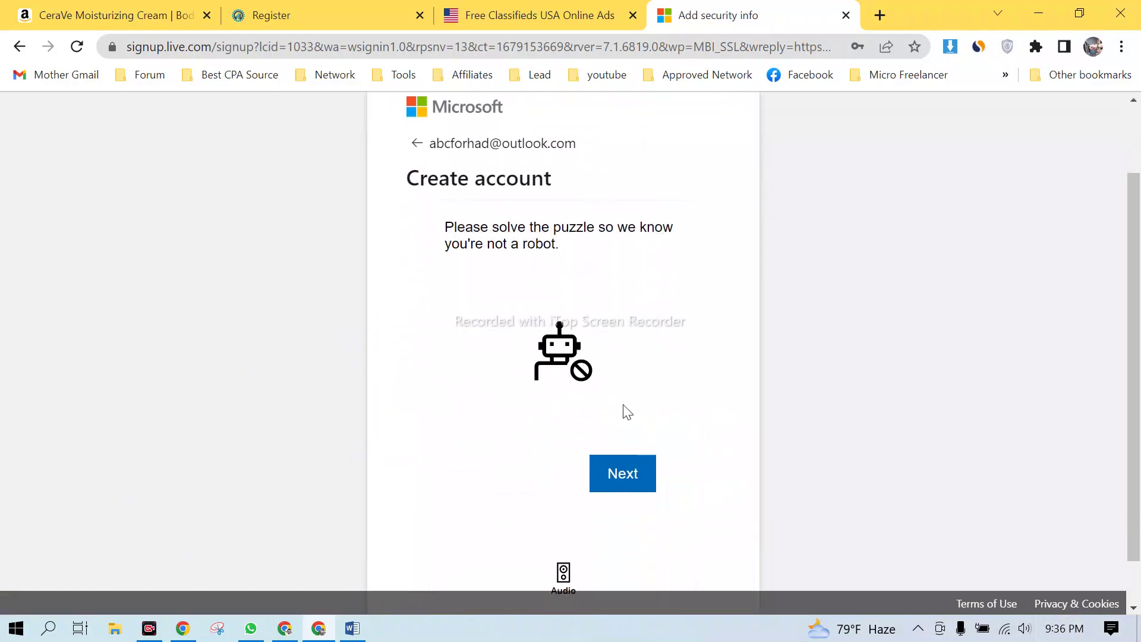
click(610, 486)
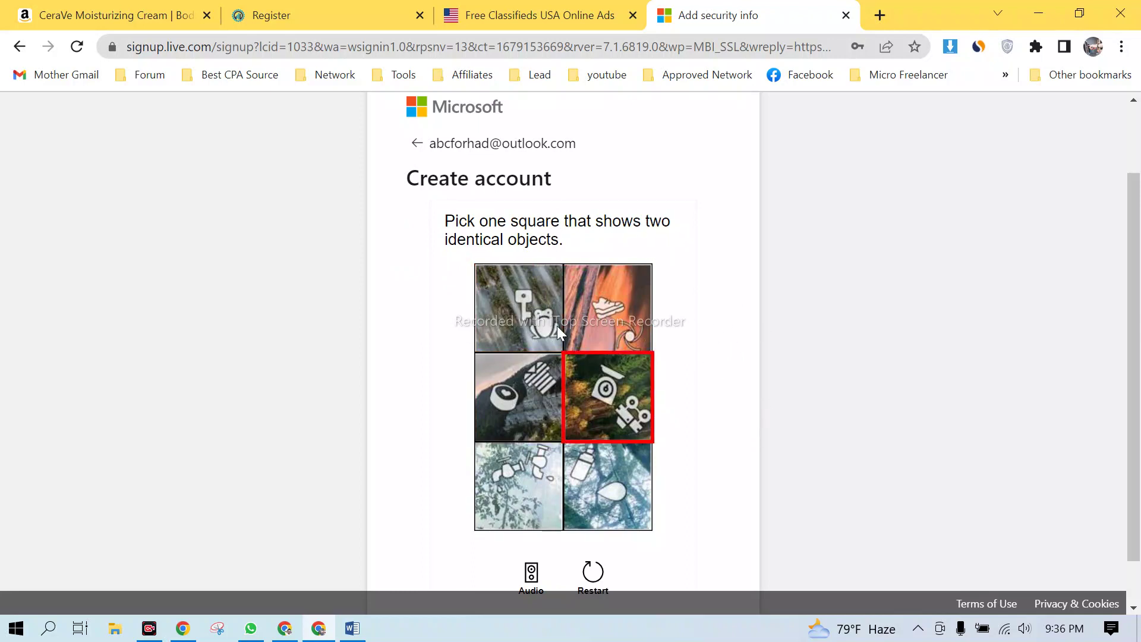
click(528, 484)
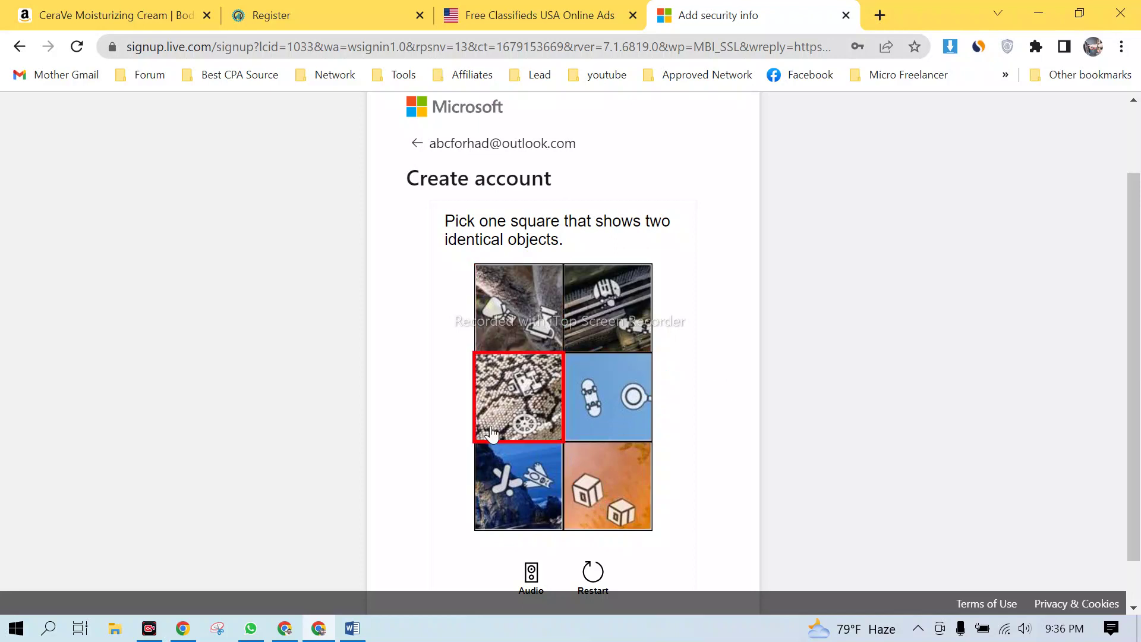
click(618, 494)
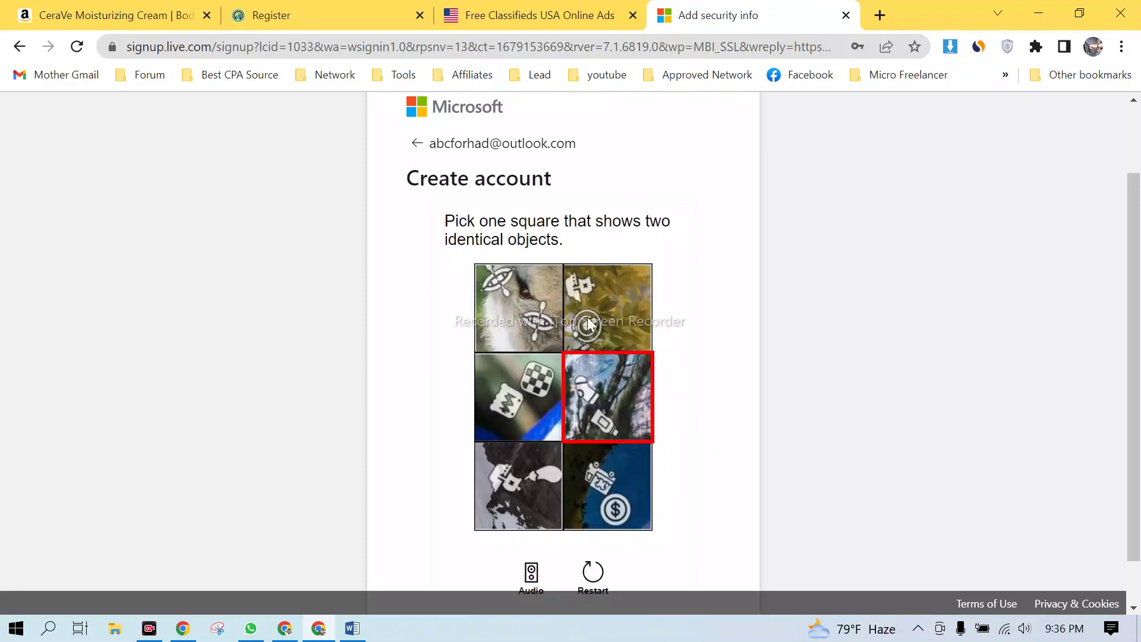
click(520, 309)
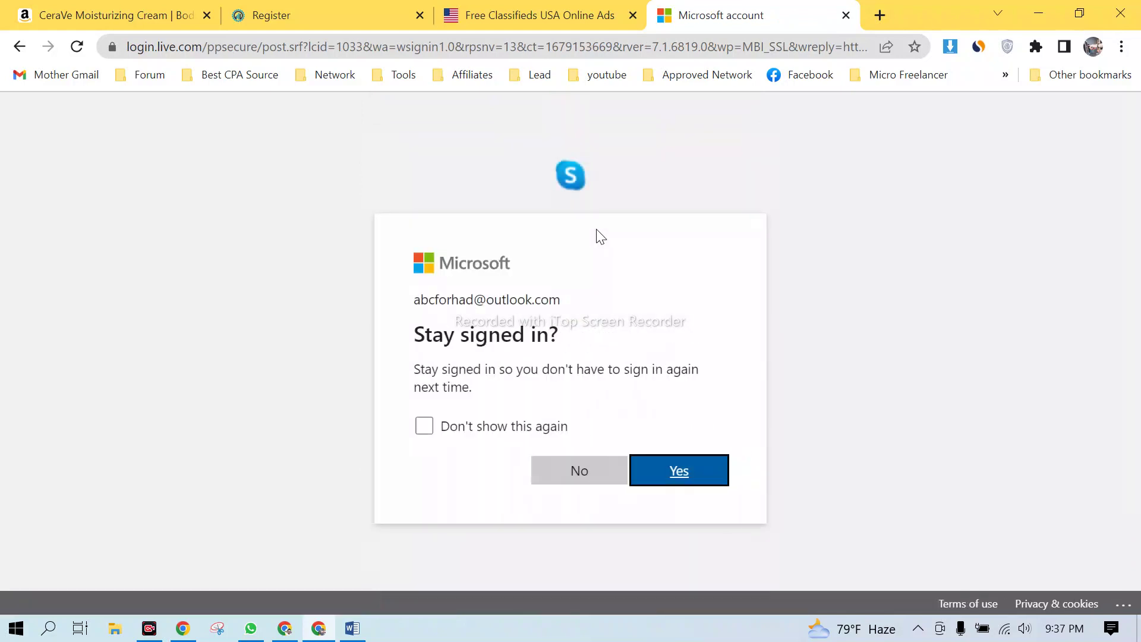
click(683, 470)
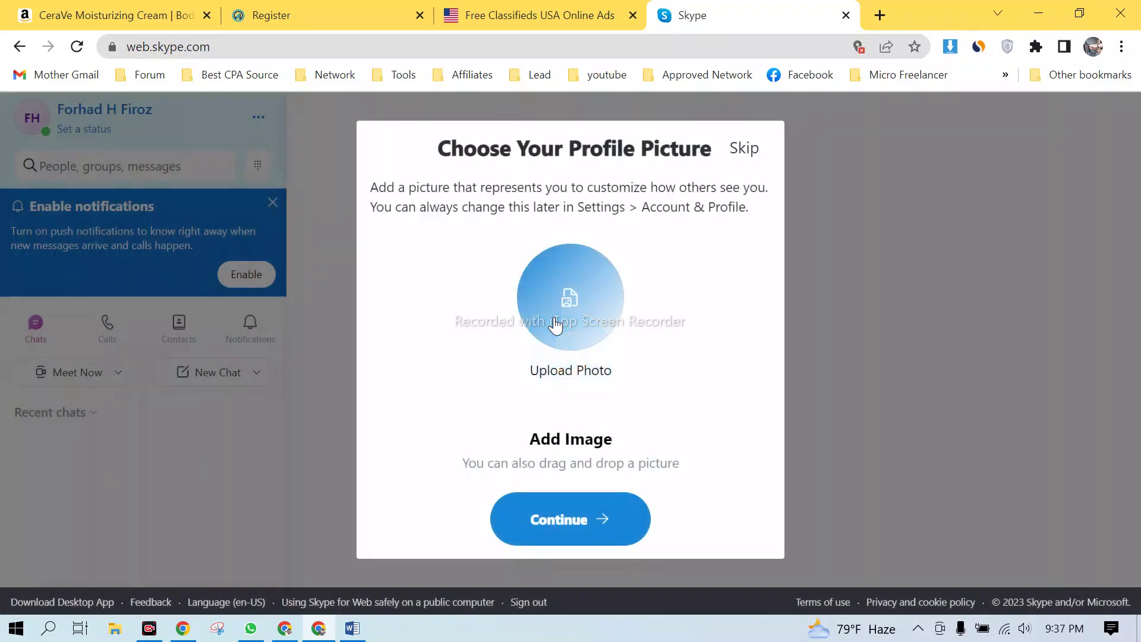
- Skip the profile picture, audio and video prompts, and decline sharing diagnostic data
click(734, 155)
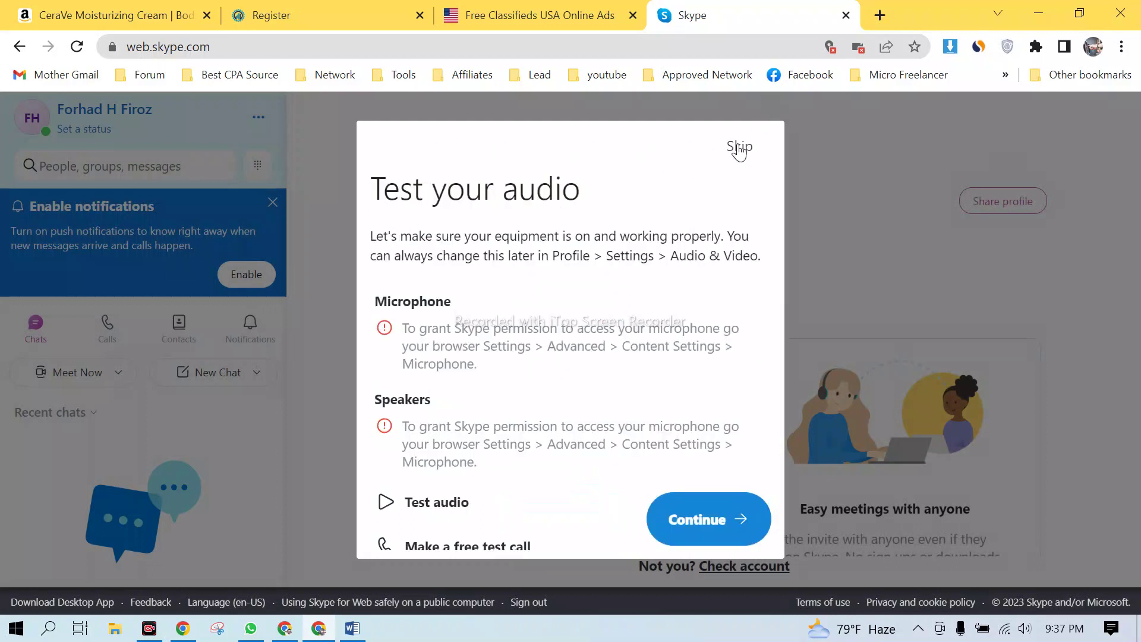
click(738, 148)
click(738, 148)
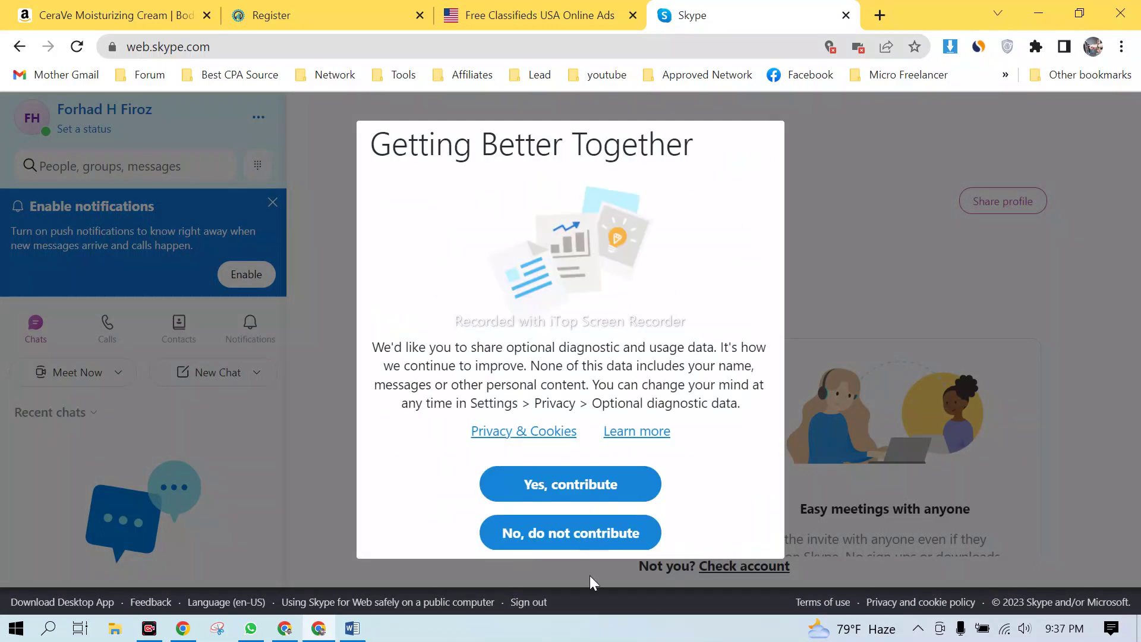
click(594, 532)
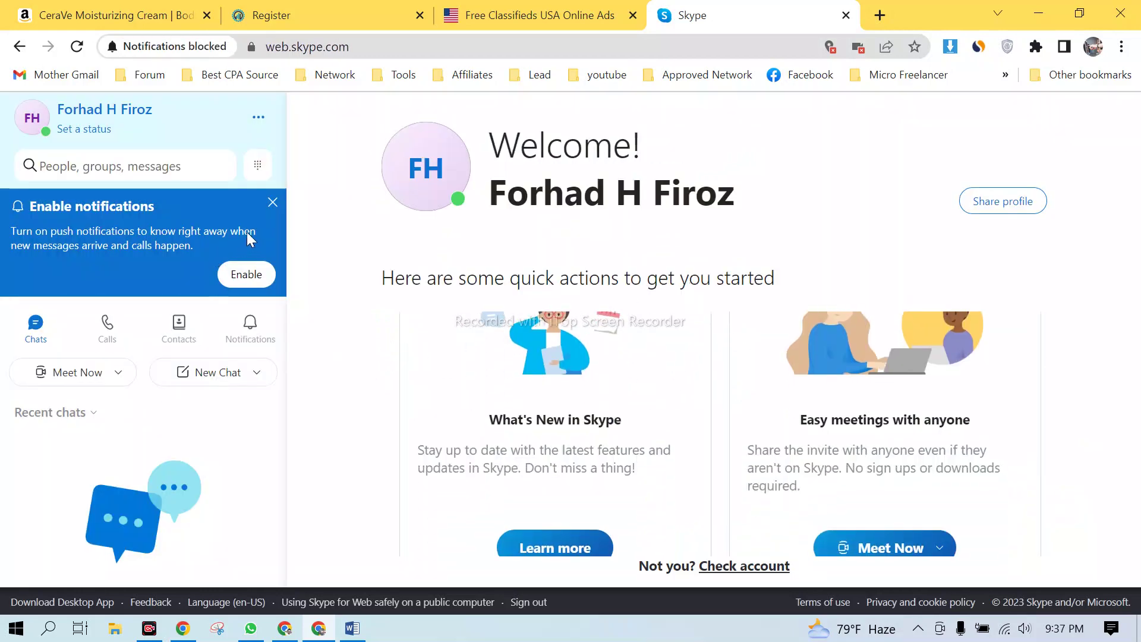
- Dismiss the notifications banner and bring up the Skype account menu
click(272, 202)
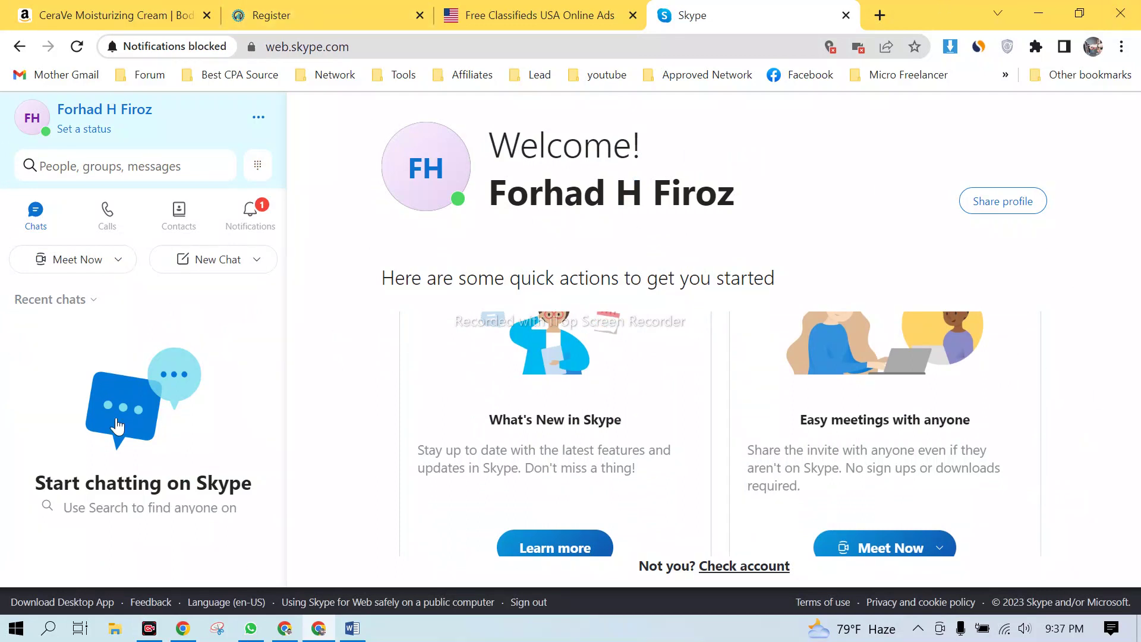
click(363, 46)
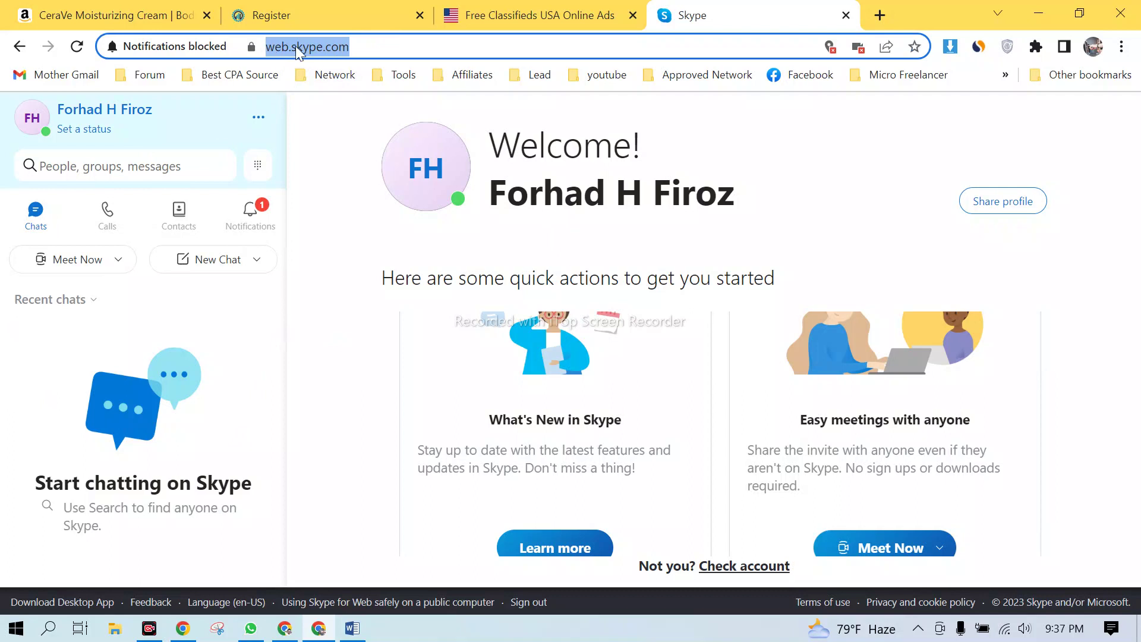
click(293, 360)
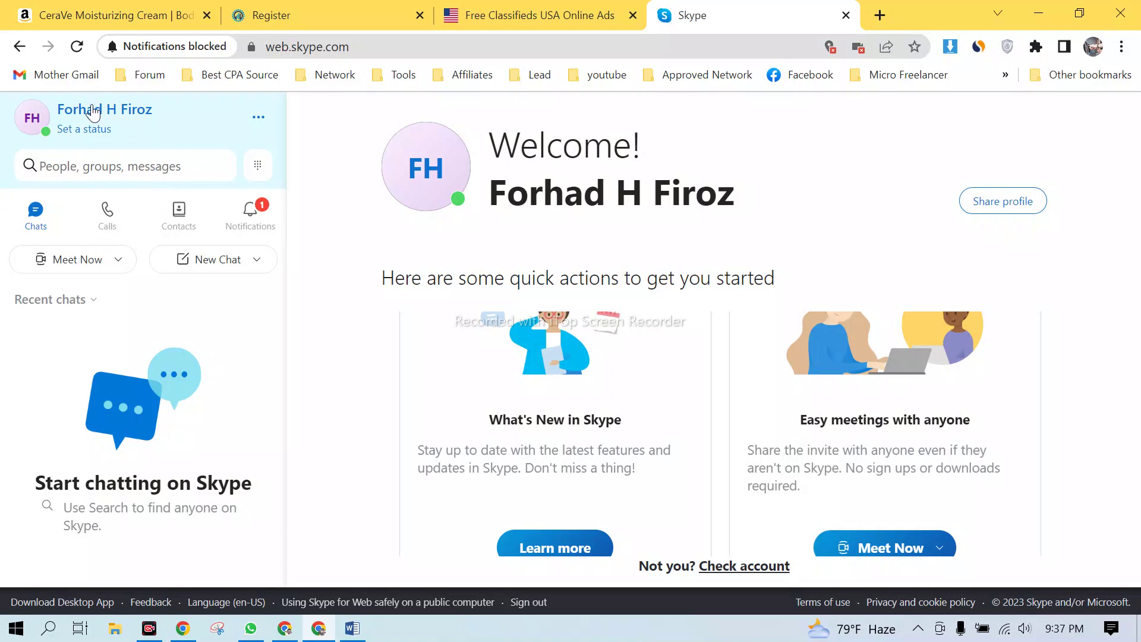
click(93, 113)
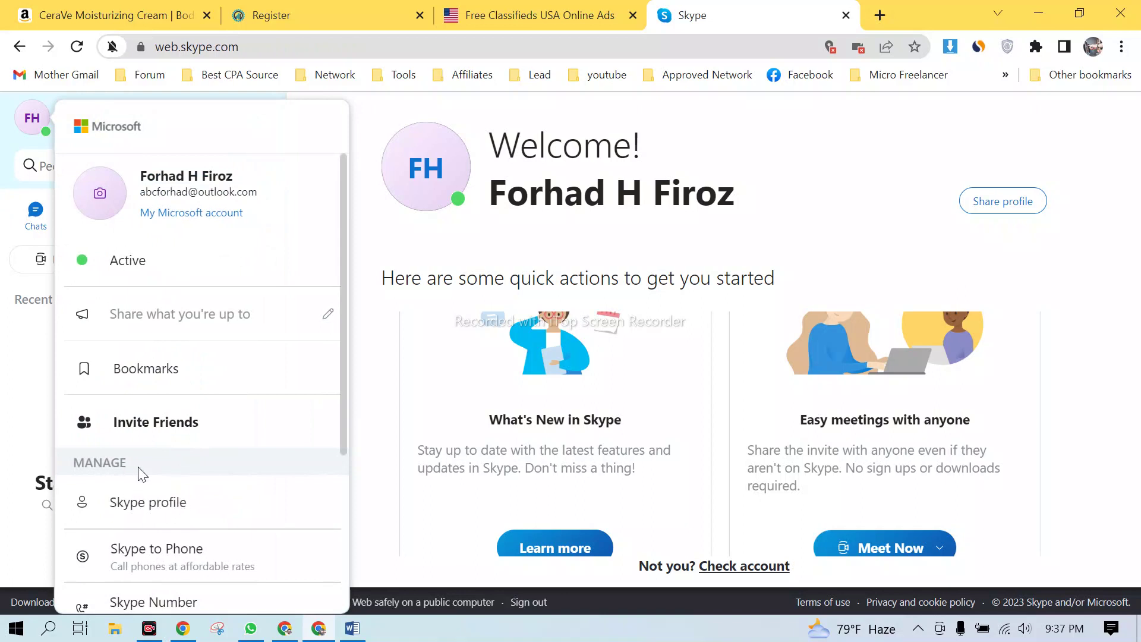
- Copy the Skype Name from the Skype profile and return to the CPABuild registration form
click(173, 509)
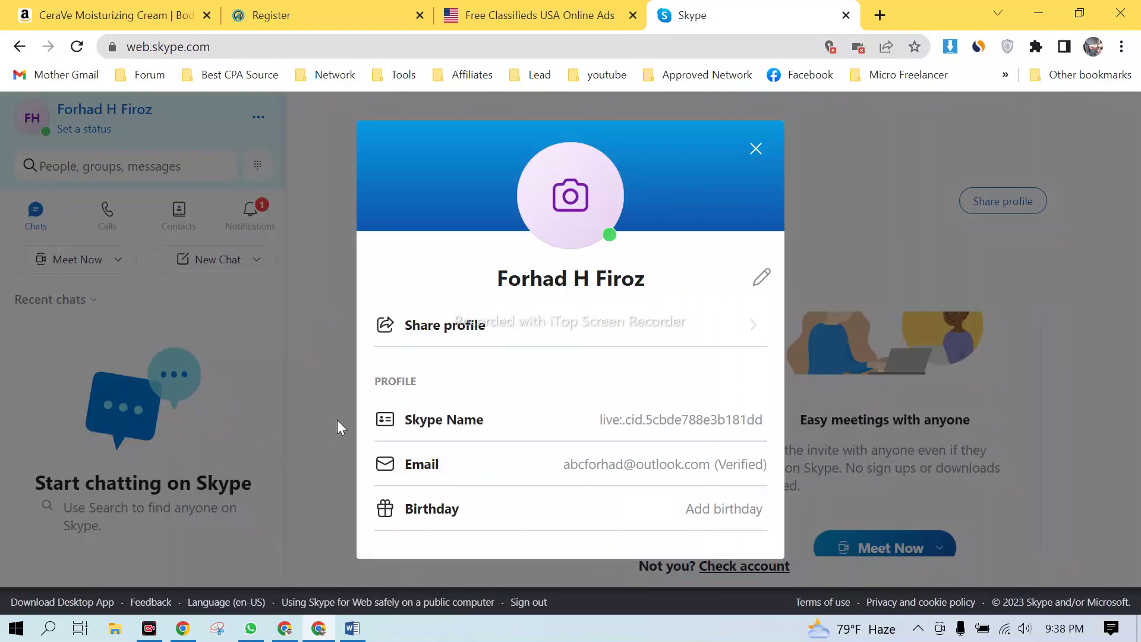
scroll(473, 369, down, 2)
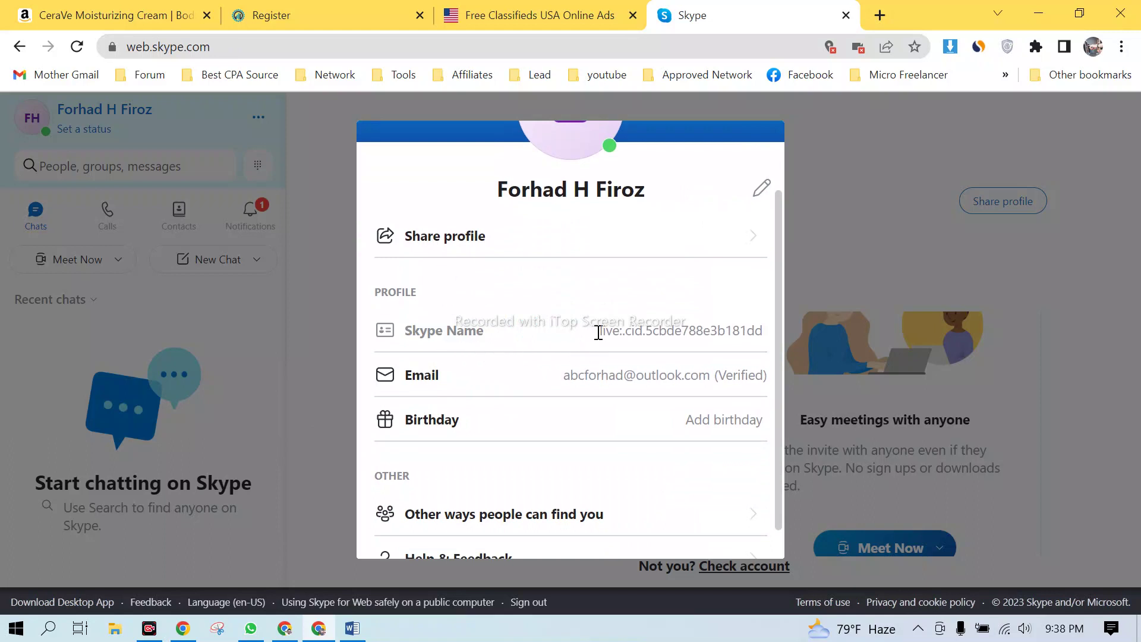
drag(602, 332, 771, 339)
key(ctrl+c)
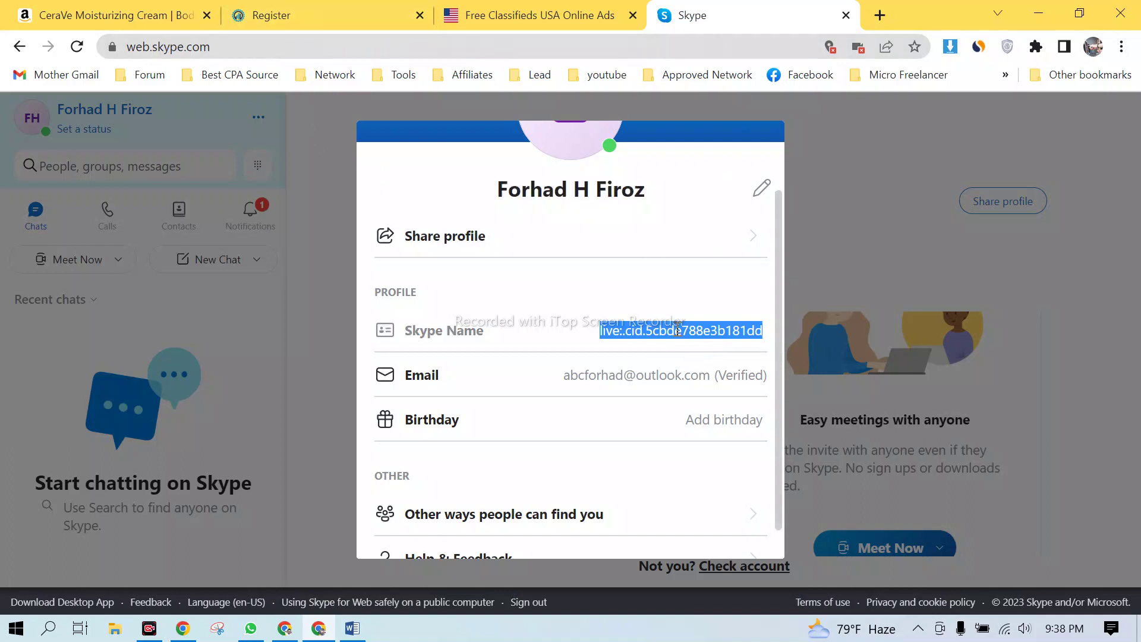
click(362, 6)
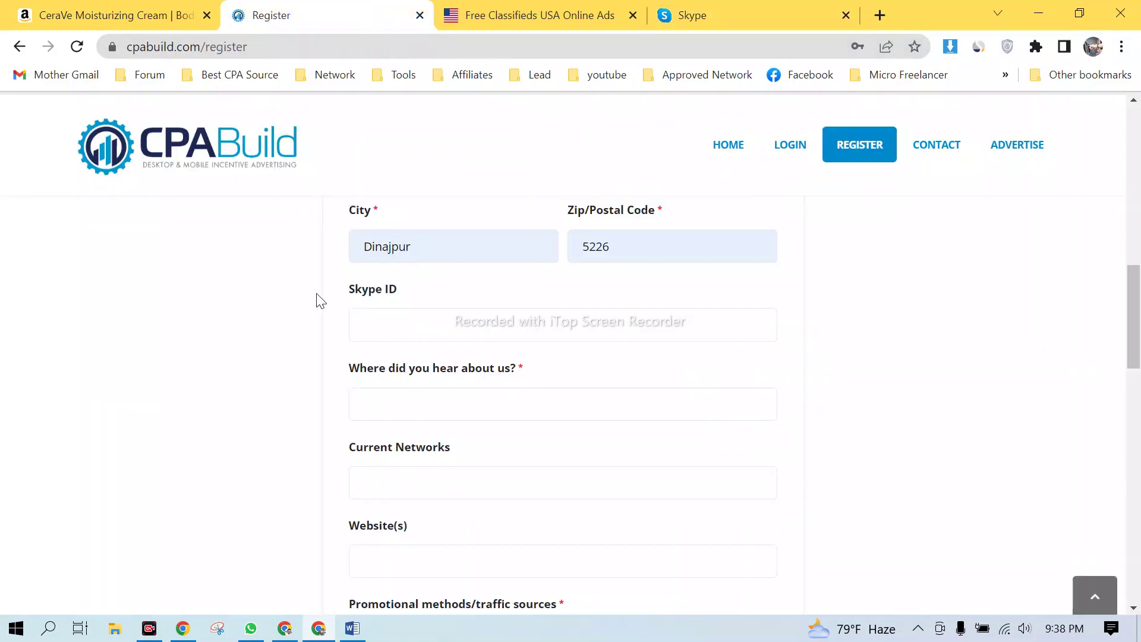
- Paste the Skype Name into Skype ID and answer 'from my friend' for the referral source
click(407, 333)
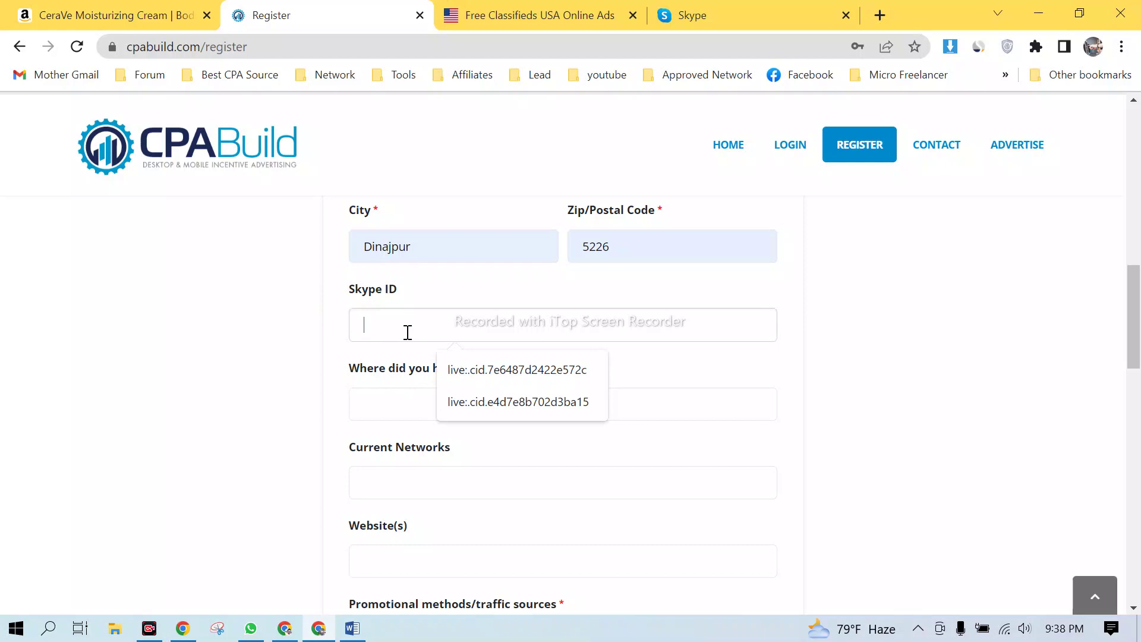
key(ctrl+v)
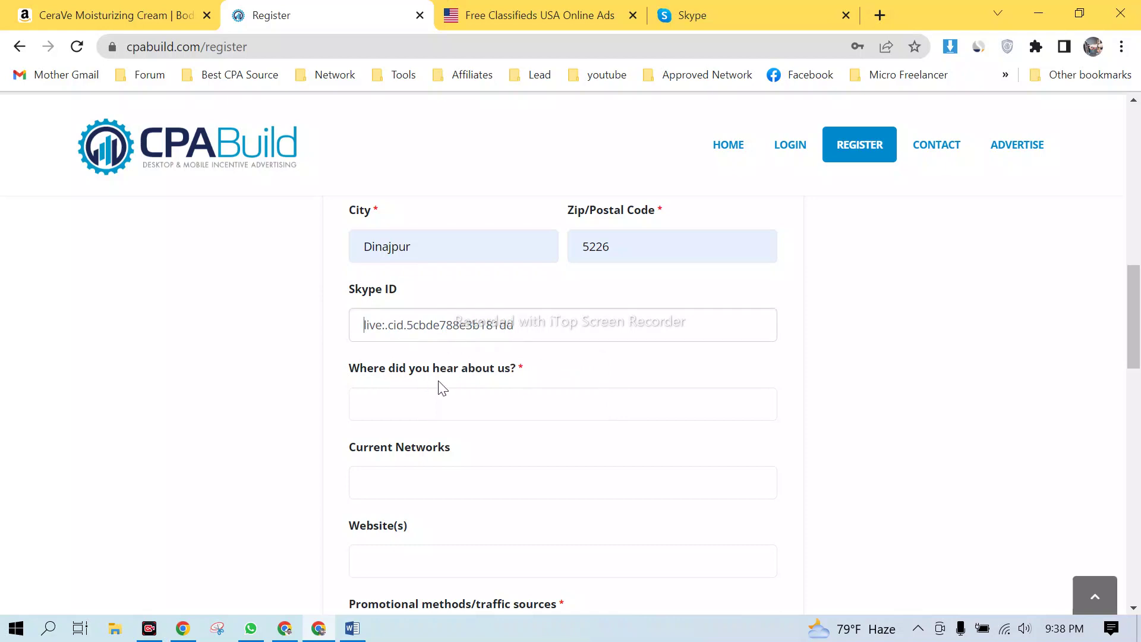
click(486, 402)
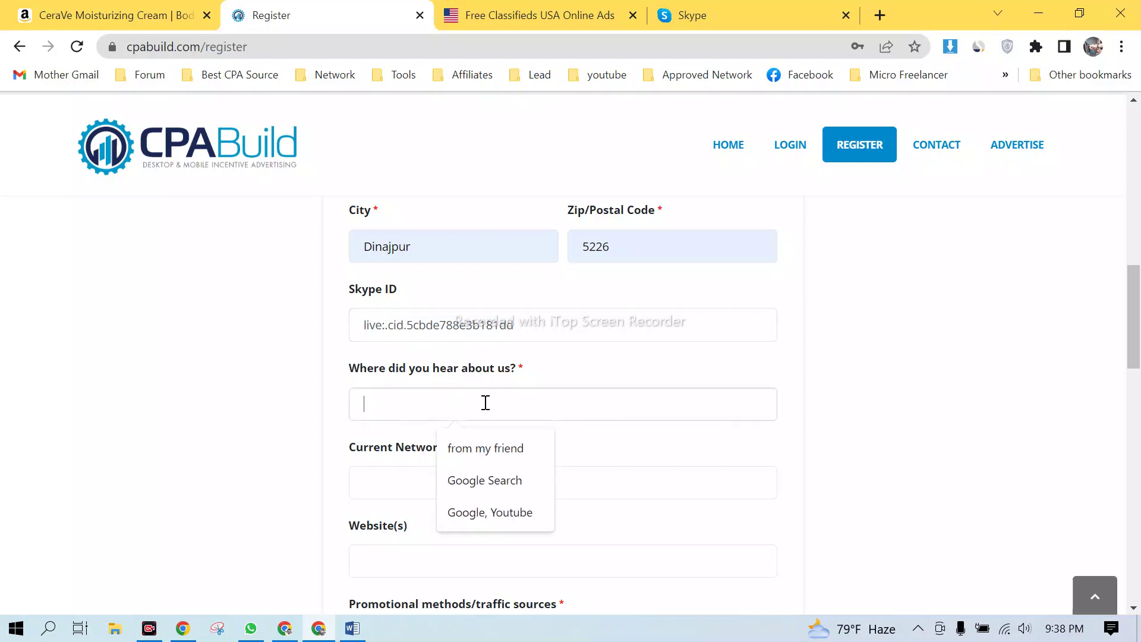
click(507, 450)
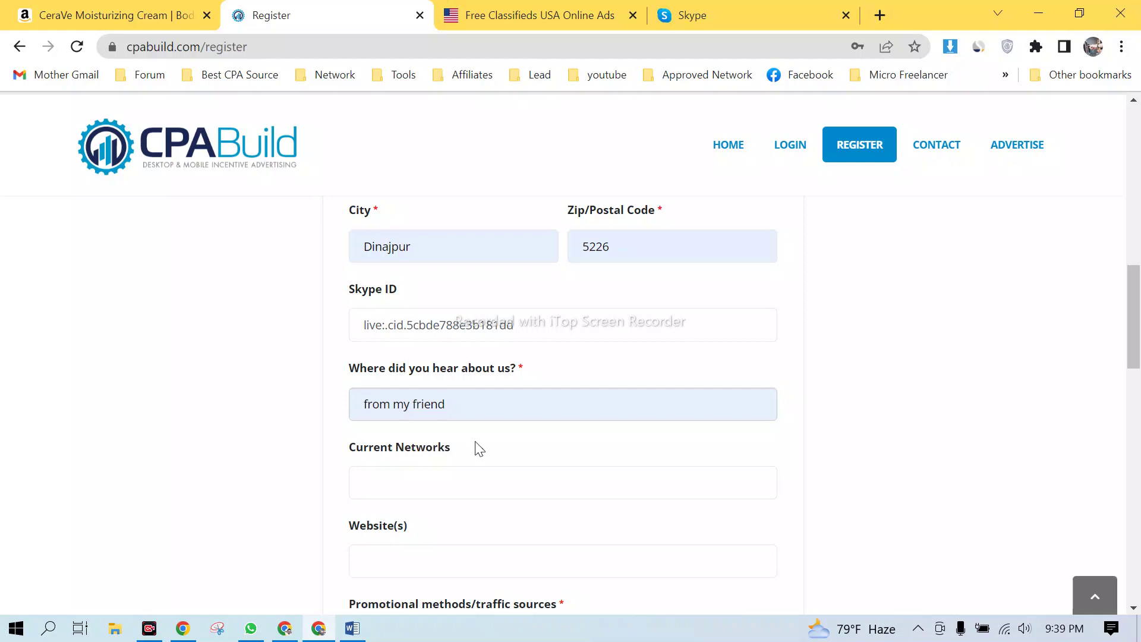
- Fill Current Networks with 'CPAlead, CPAGRIP, ADCOMBO' from saved entries
scroll(523, 446, down, 3)
click(406, 305)
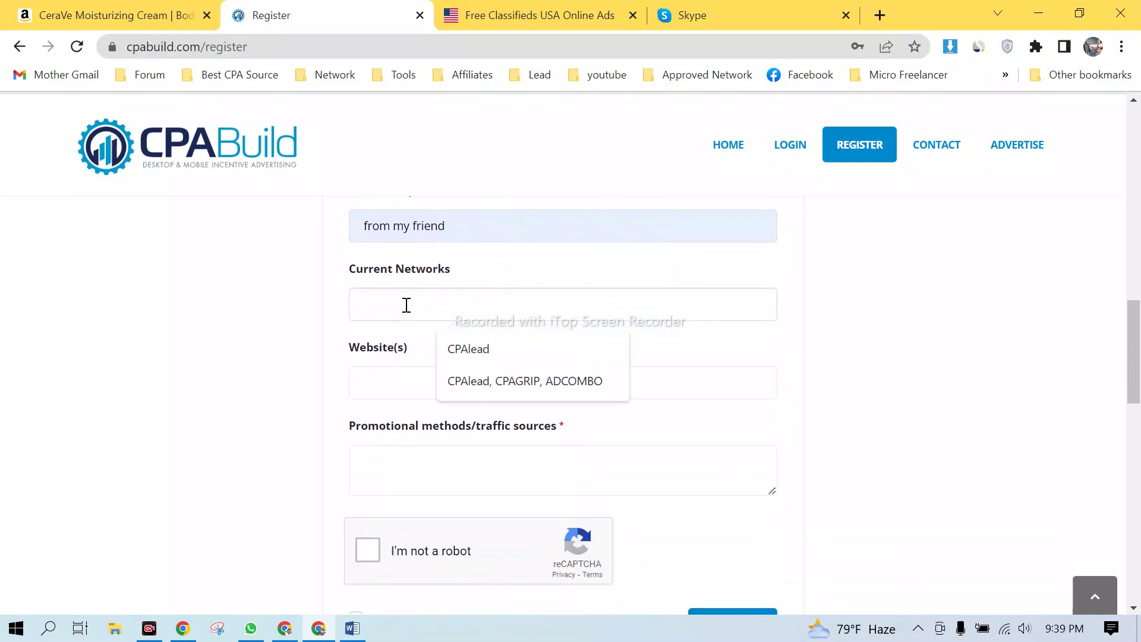
click(266, 310)
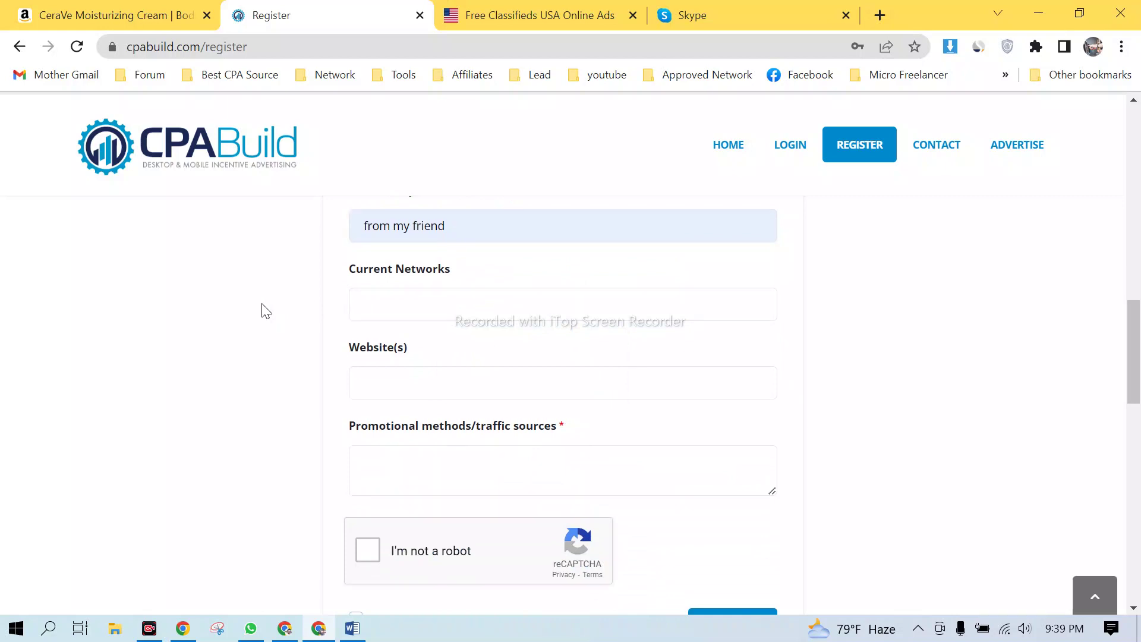
click(436, 306)
click(504, 385)
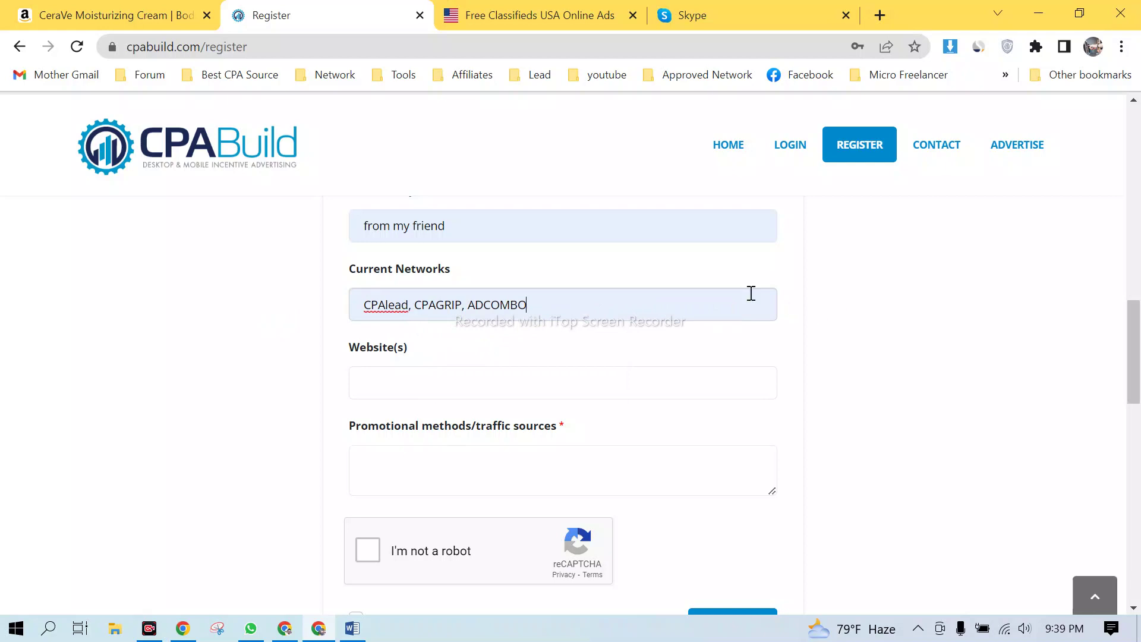
key(ctrl+a)
click(869, 341)
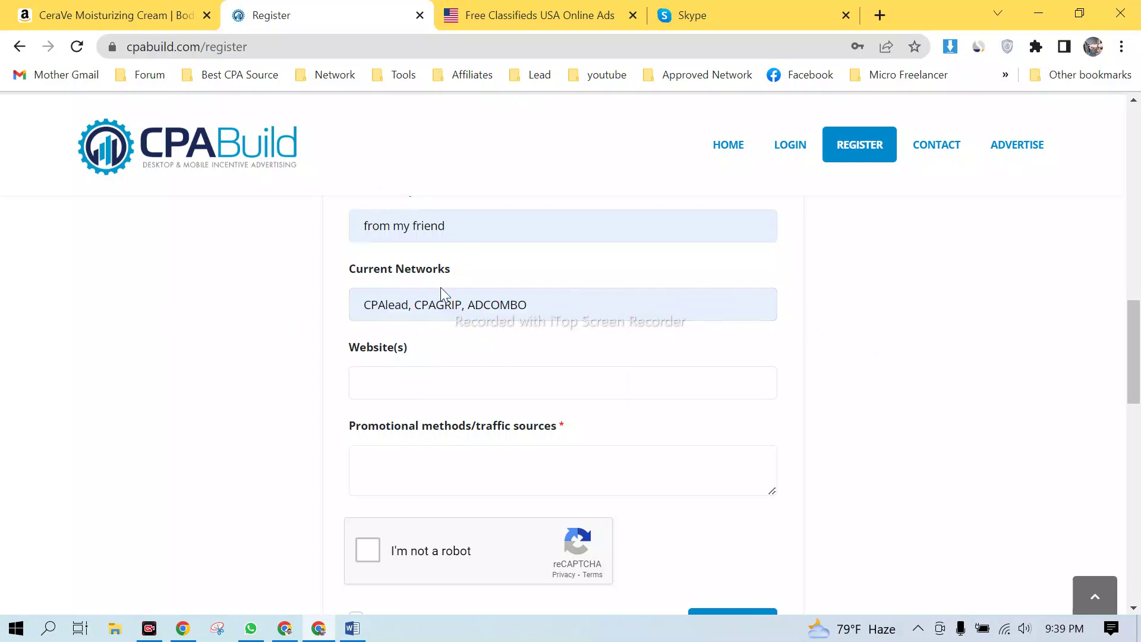
- Leave the Website(s) field empty and open a new blank browser tab
click(397, 368)
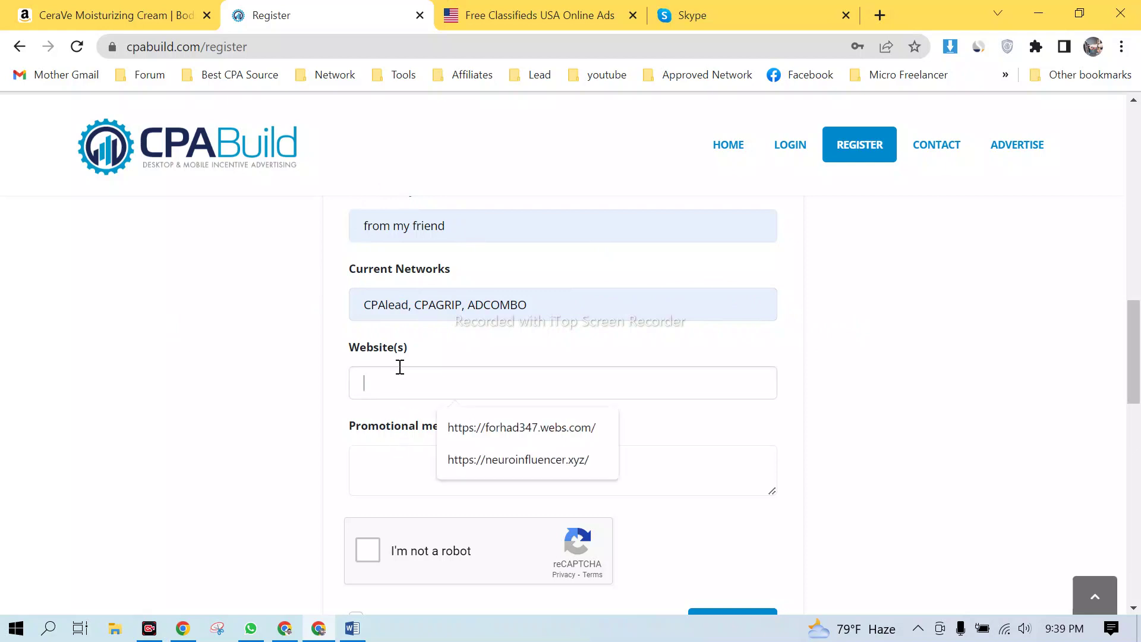
click(275, 385)
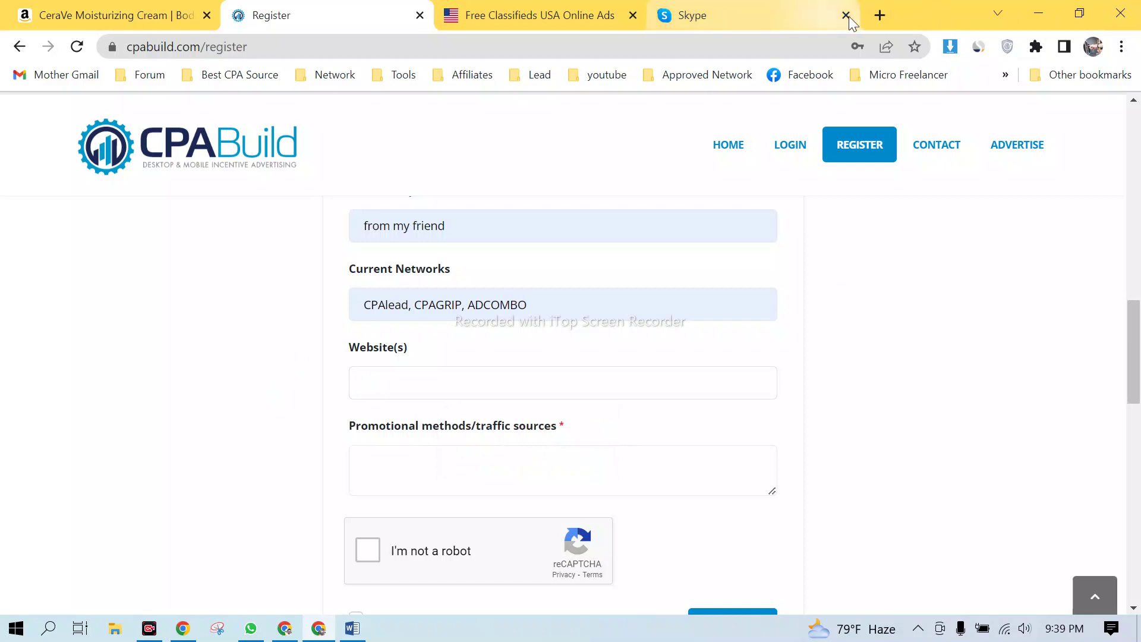
click(880, 15)
click(571, 48)
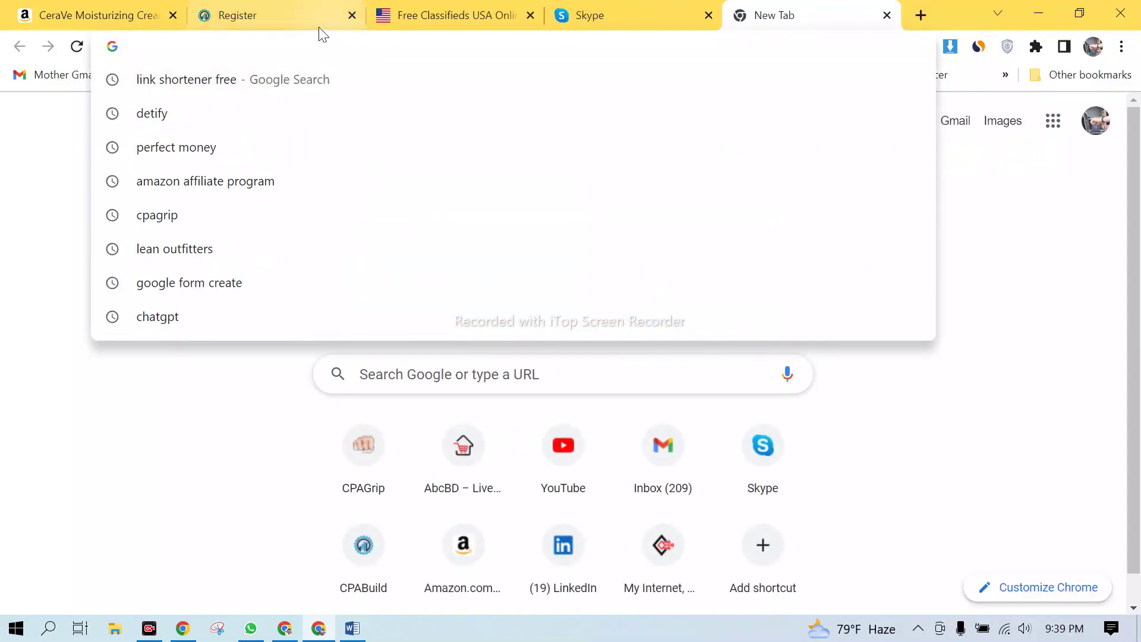
- Search Google for the portfolio owner's misspelled name in the new tab
click(272, 18)
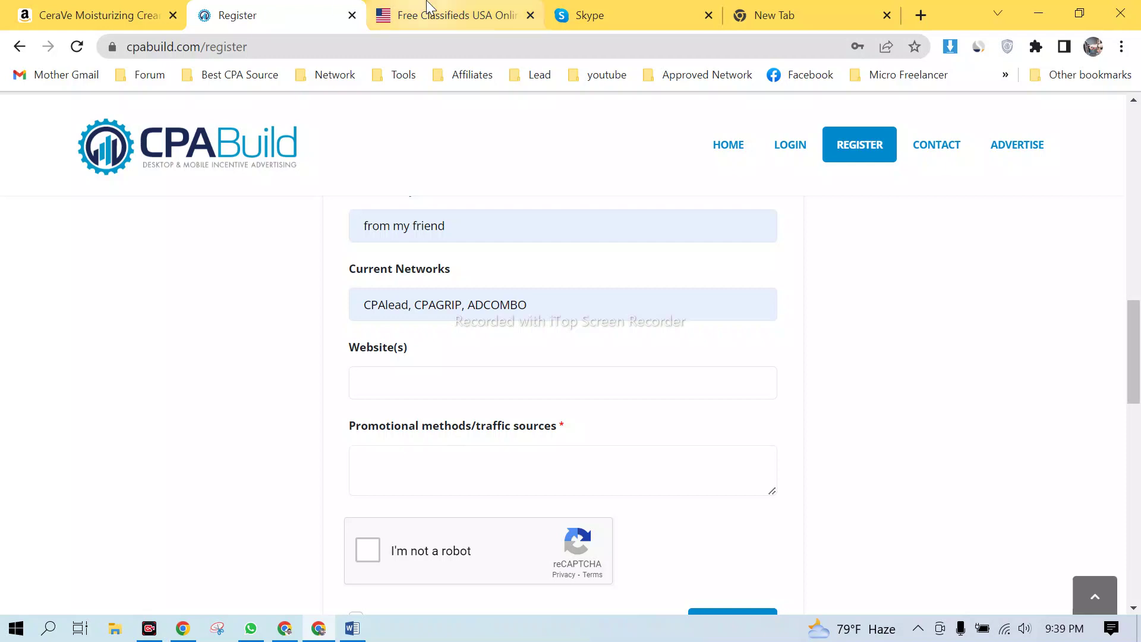
click(809, 20)
click(629, 52)
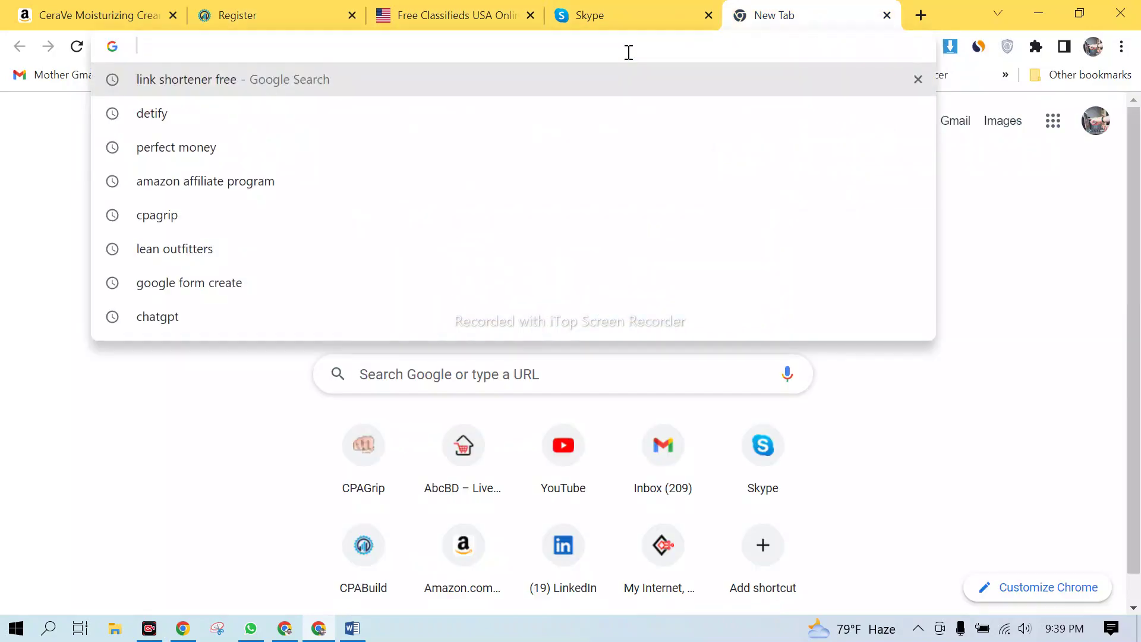
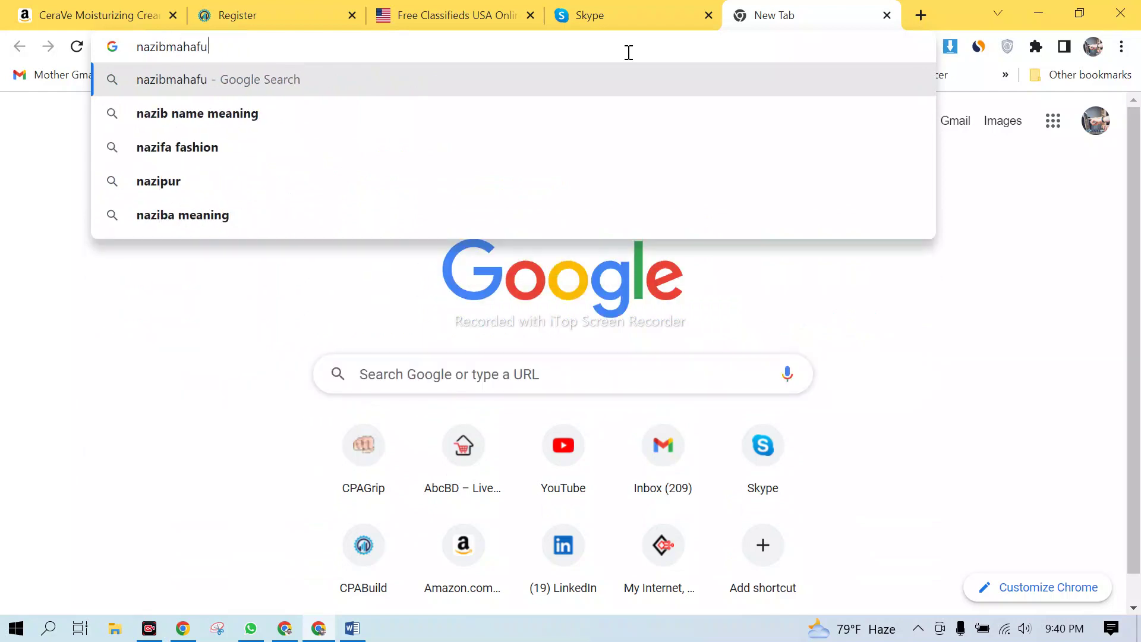
key(Return)
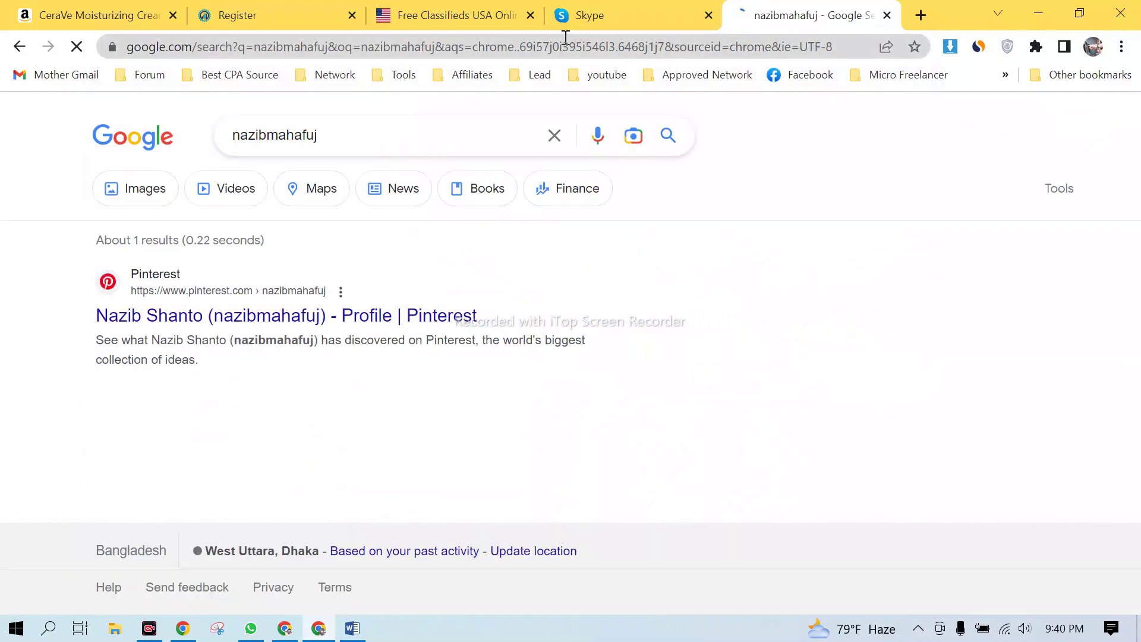
click(351, 128)
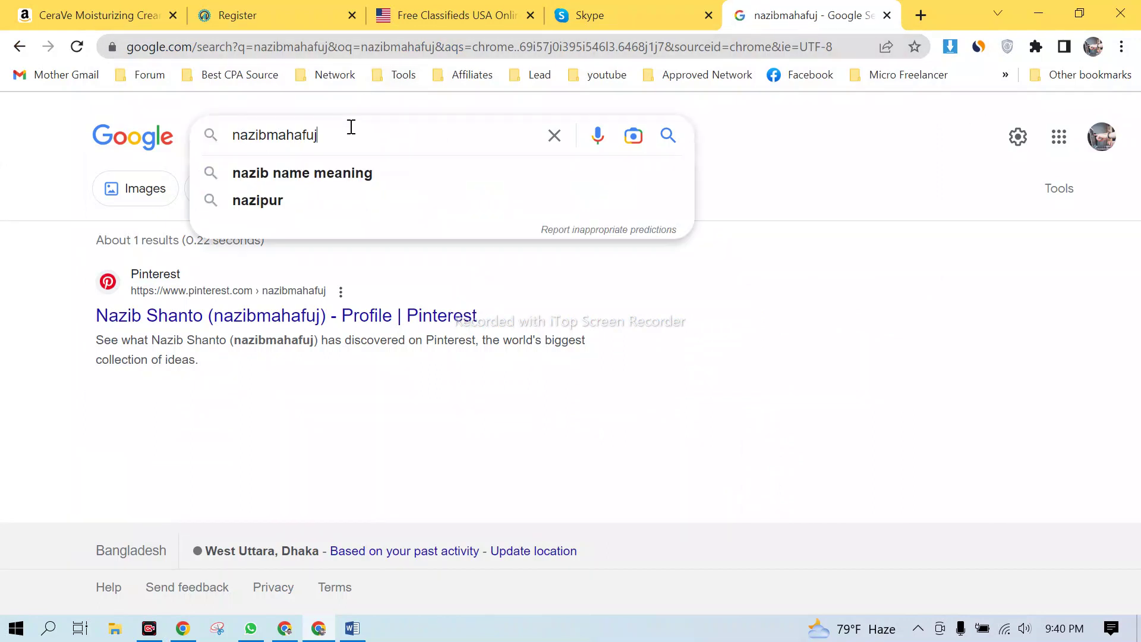
- Append .com to the searched name and load it as the site address
text(.com)
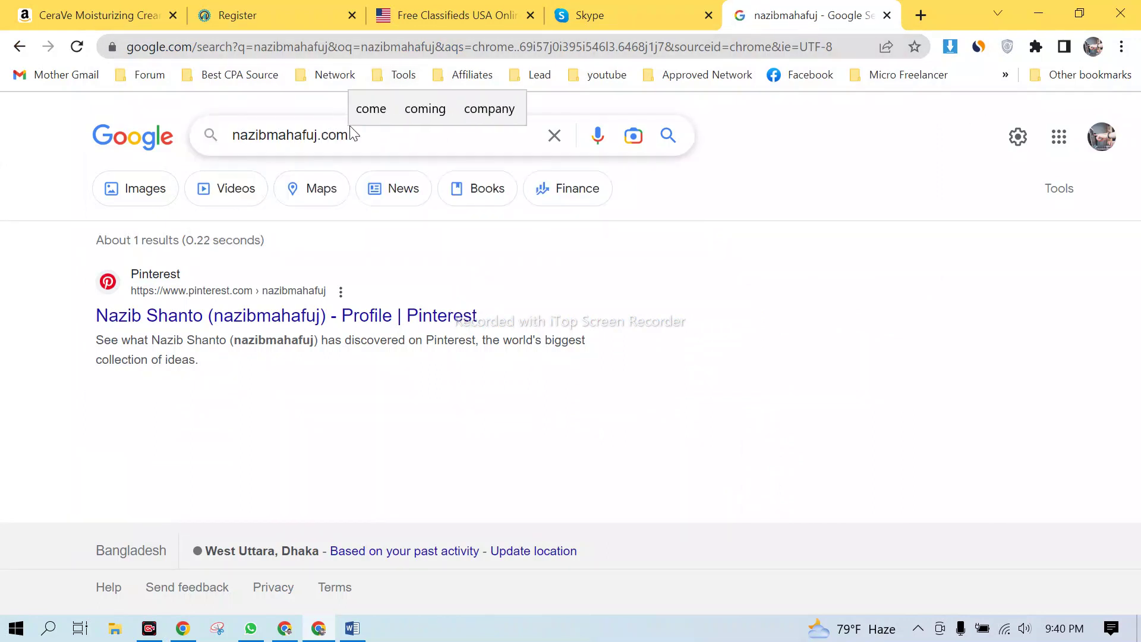
key(ctrl+a)
key(ctrl+c)
click(184, 48)
key(ctrl+v)
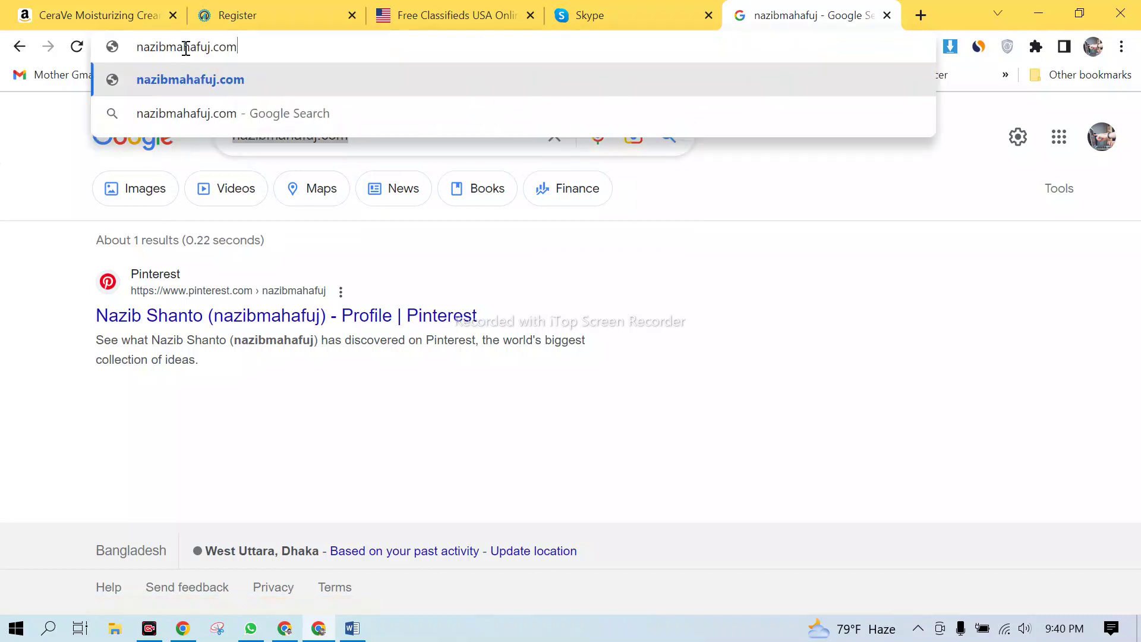
key(Return)
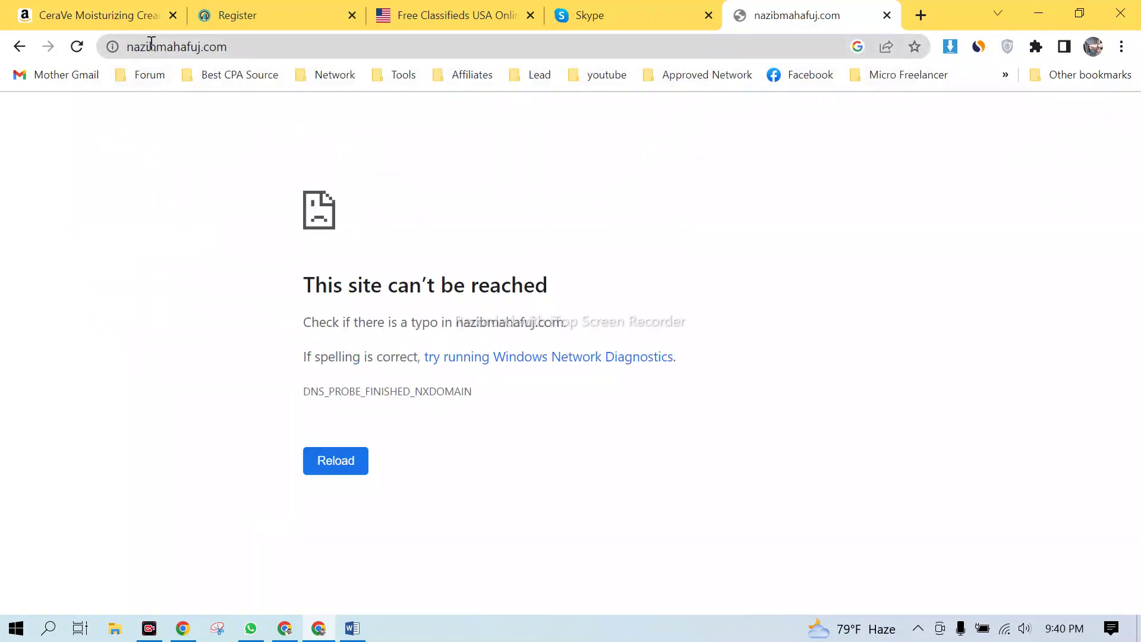
- Correct the unreachable domain's spelling twice until the portfolio owner's website loads
click(203, 45)
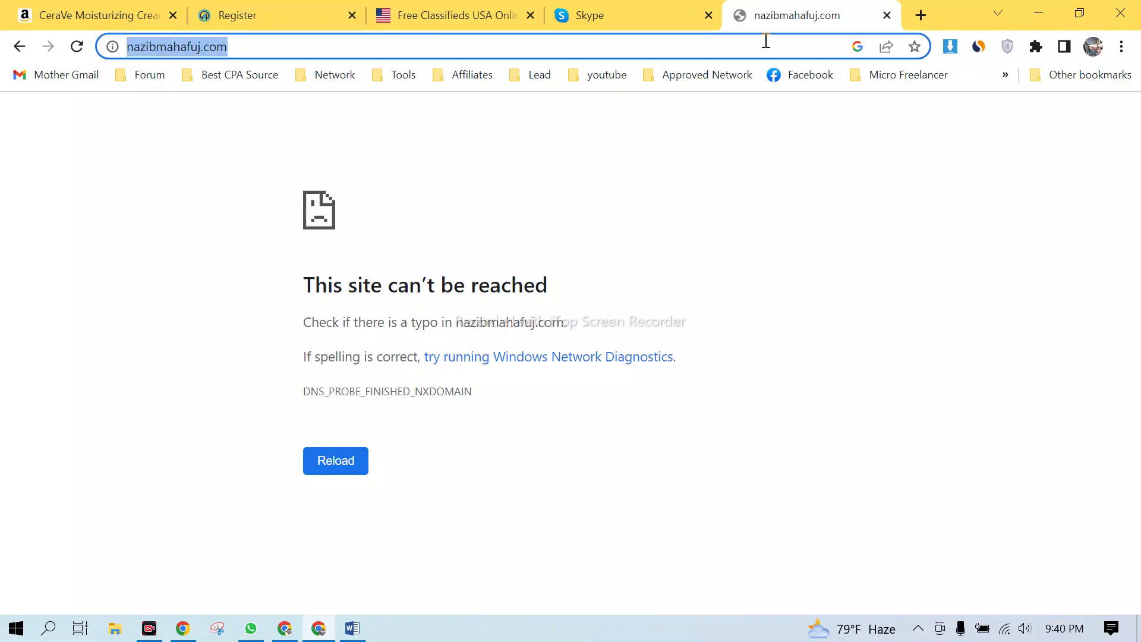
key(Home)
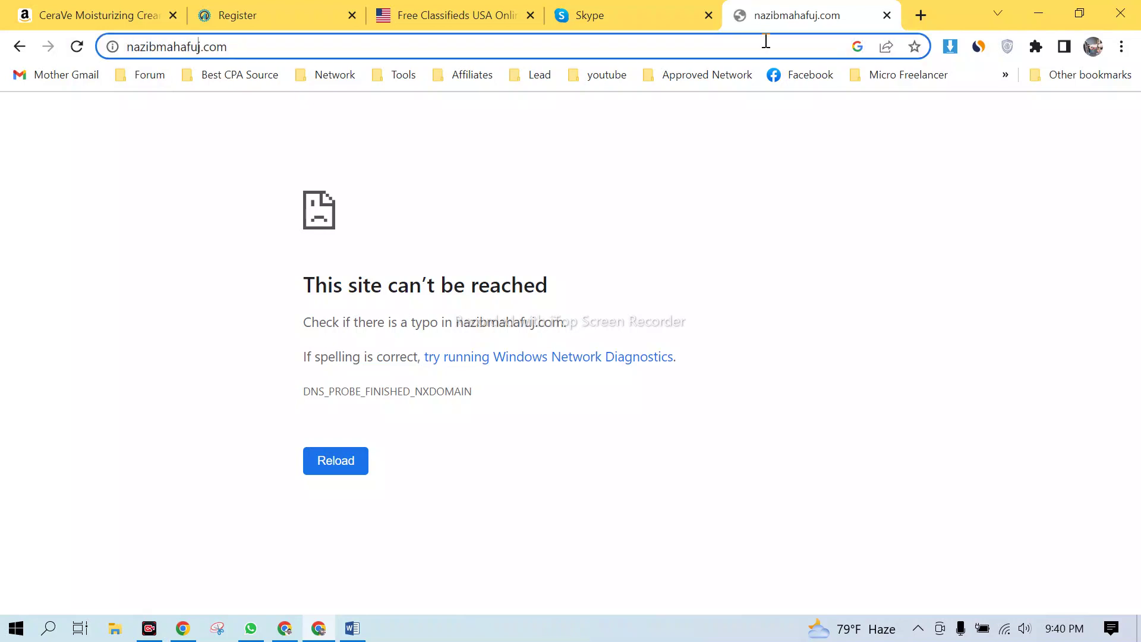
key(BackSpace)
key(Return)
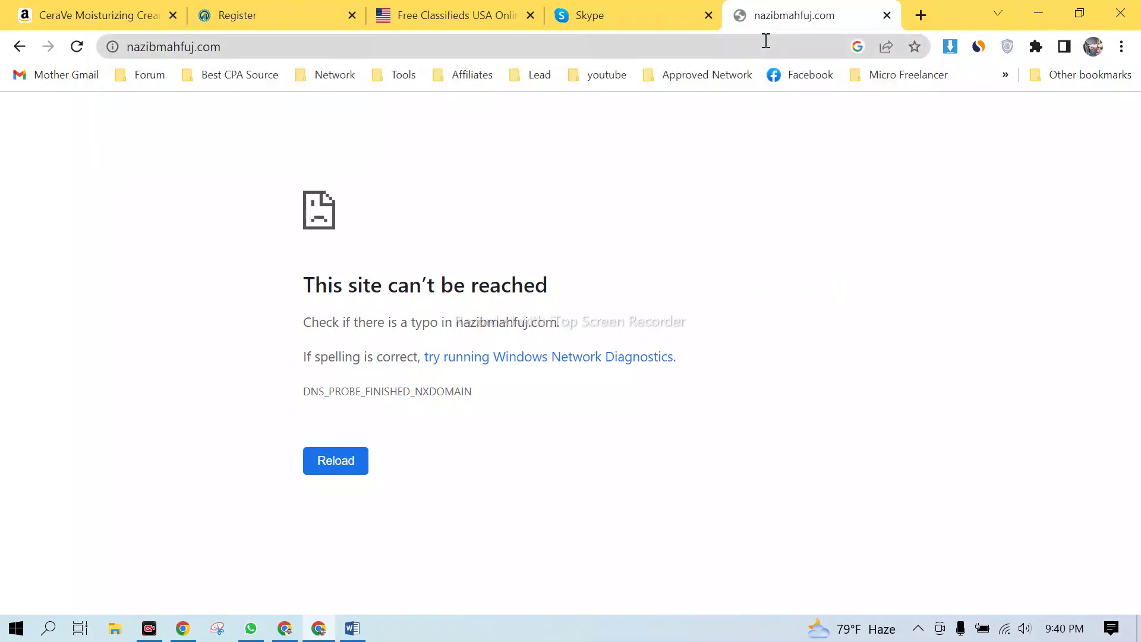
click(198, 45)
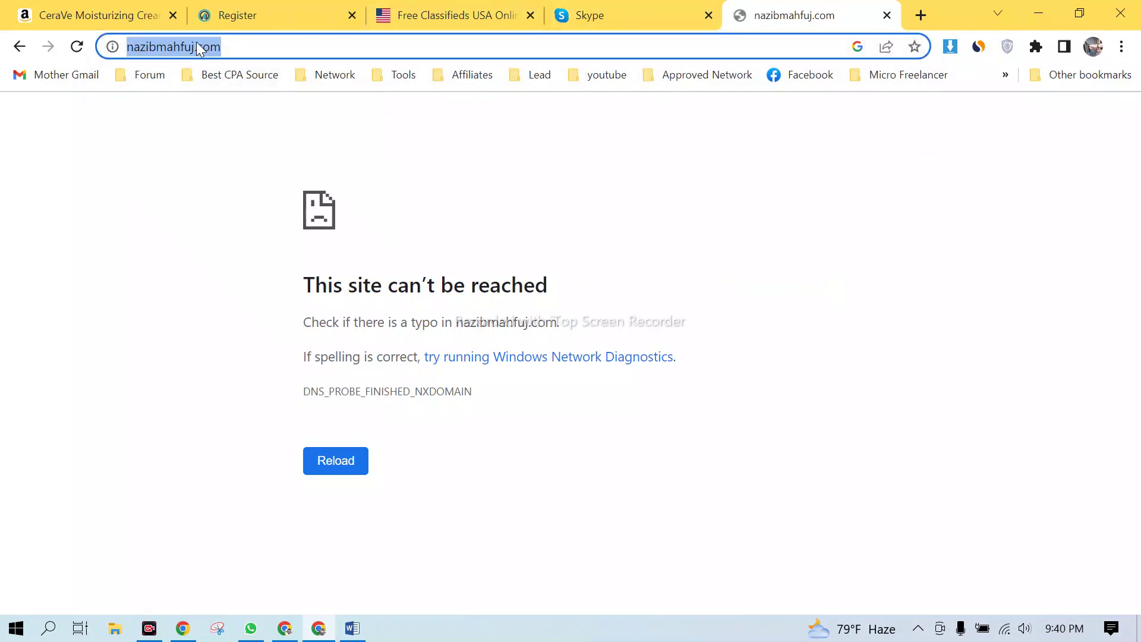
click(198, 47)
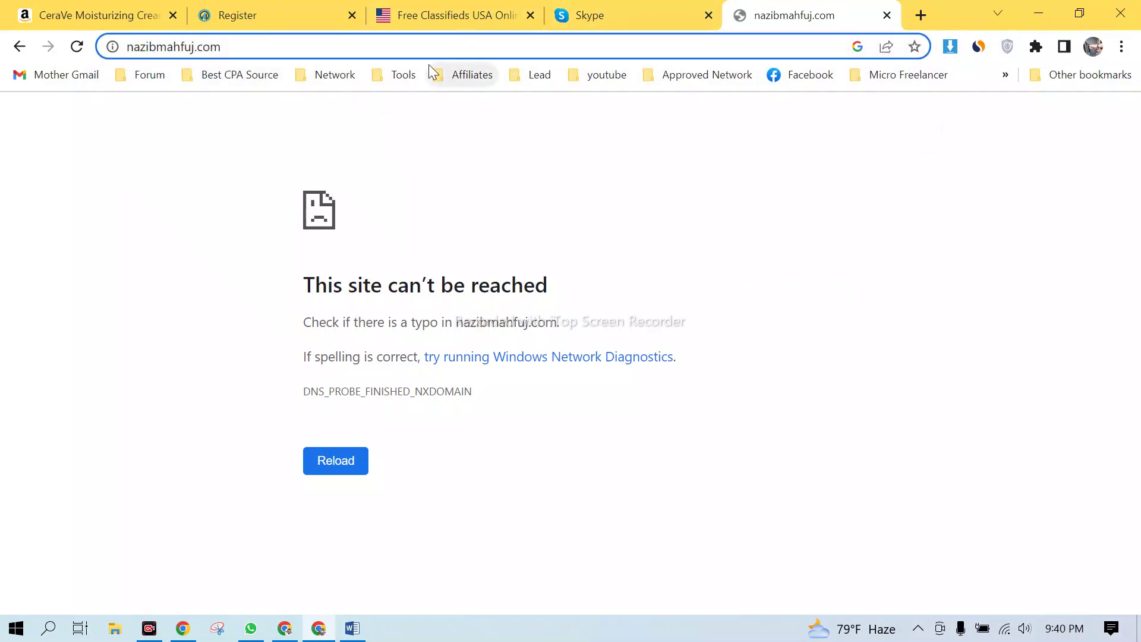
key(BackSpace)
text(z)
key(Return)
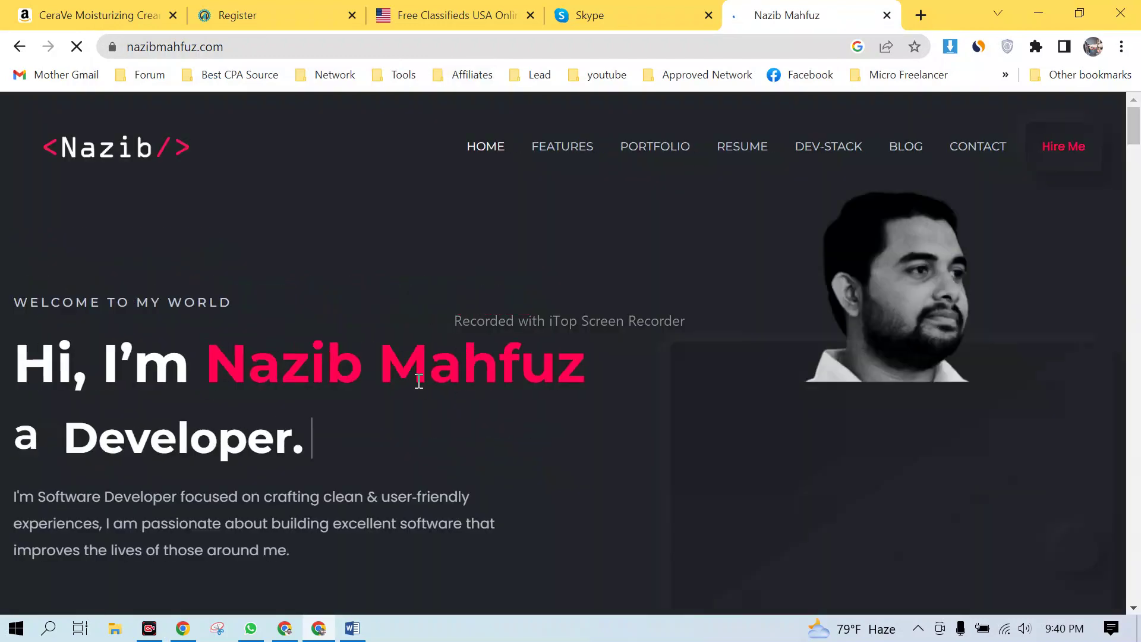
- Browse the portfolio home page, selecting its address and the WELCOME TO MY WORLD headline
scroll(410, 450, down, 4)
scroll(466, 420, up, 4)
scroll(505, 392, down, 7)
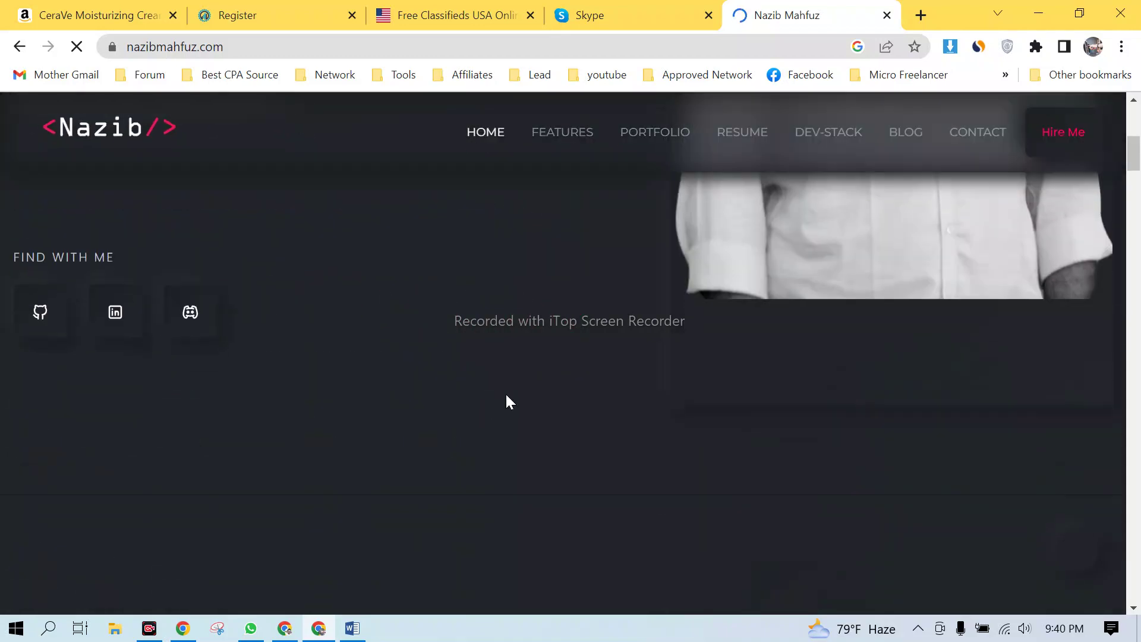
scroll(509, 402, up, 7)
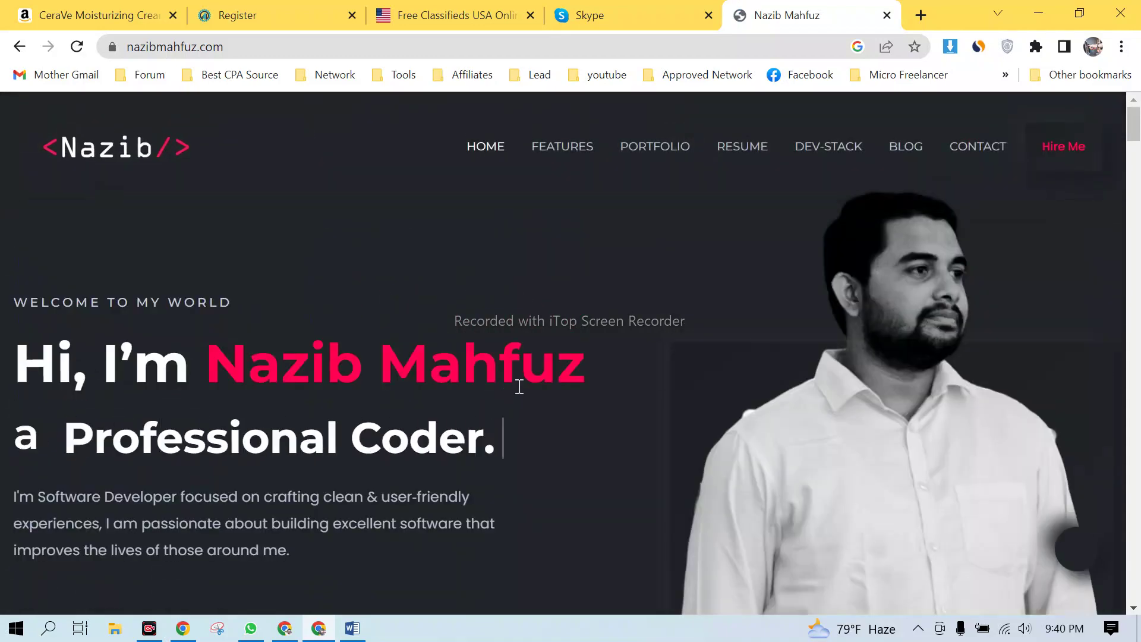
scroll(565, 365, down, 8)
scroll(568, 361, up, 8)
click(233, 44)
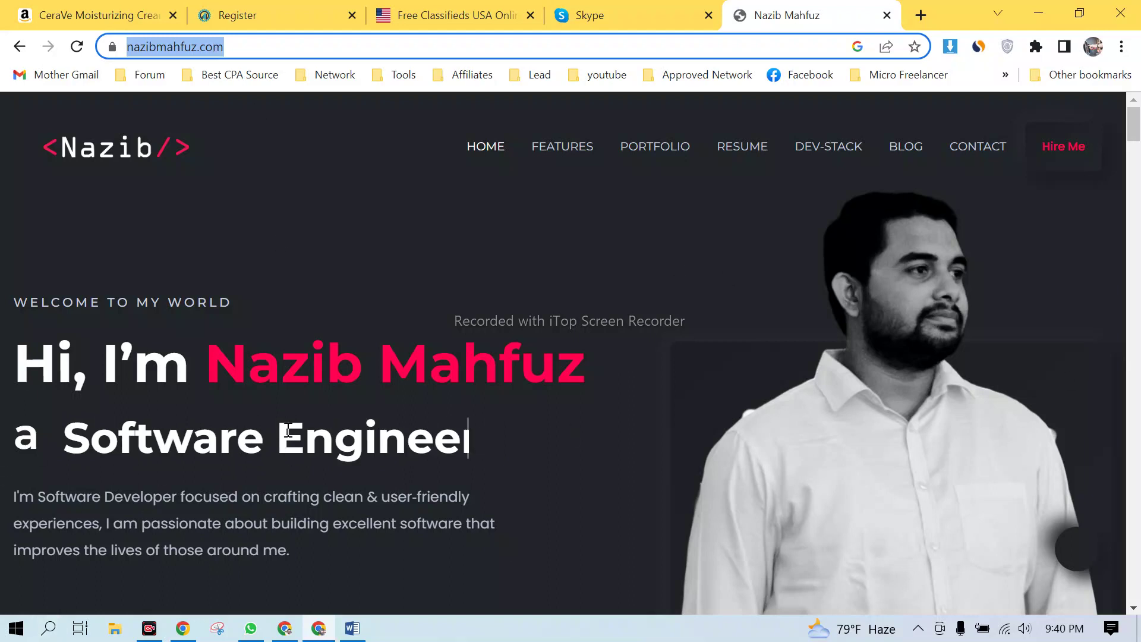
scroll(289, 430, down, 1)
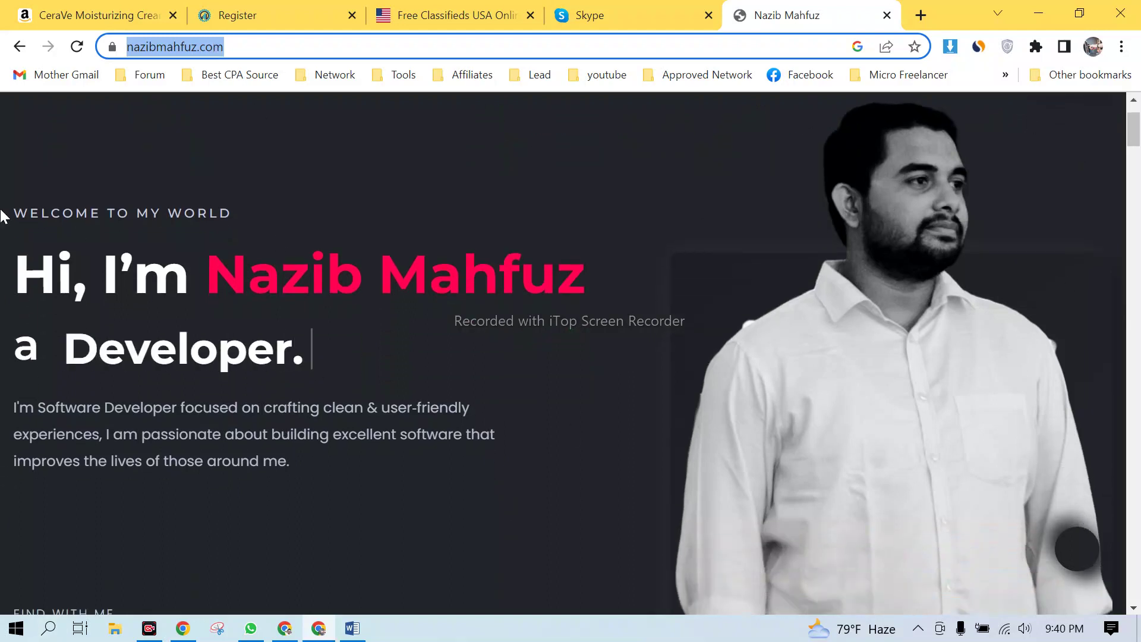
drag(19, 212, 224, 215)
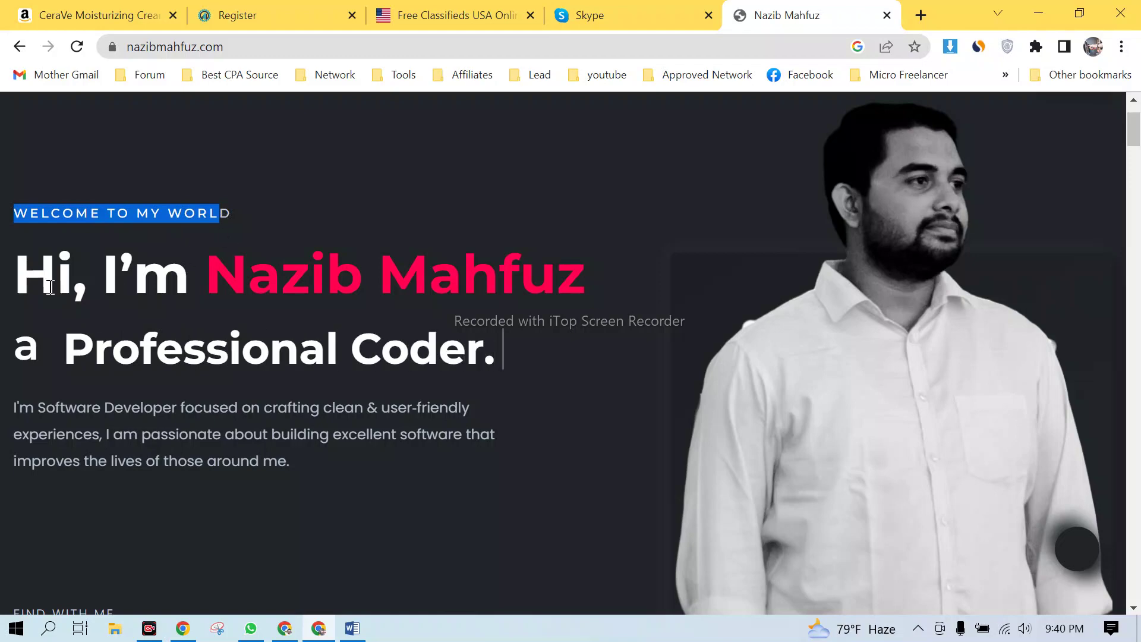
drag(58, 276, 487, 374)
- Scroll to the Portfolio section and bring up link options on the HR & Payroll System card
scroll(526, 335, down, 10)
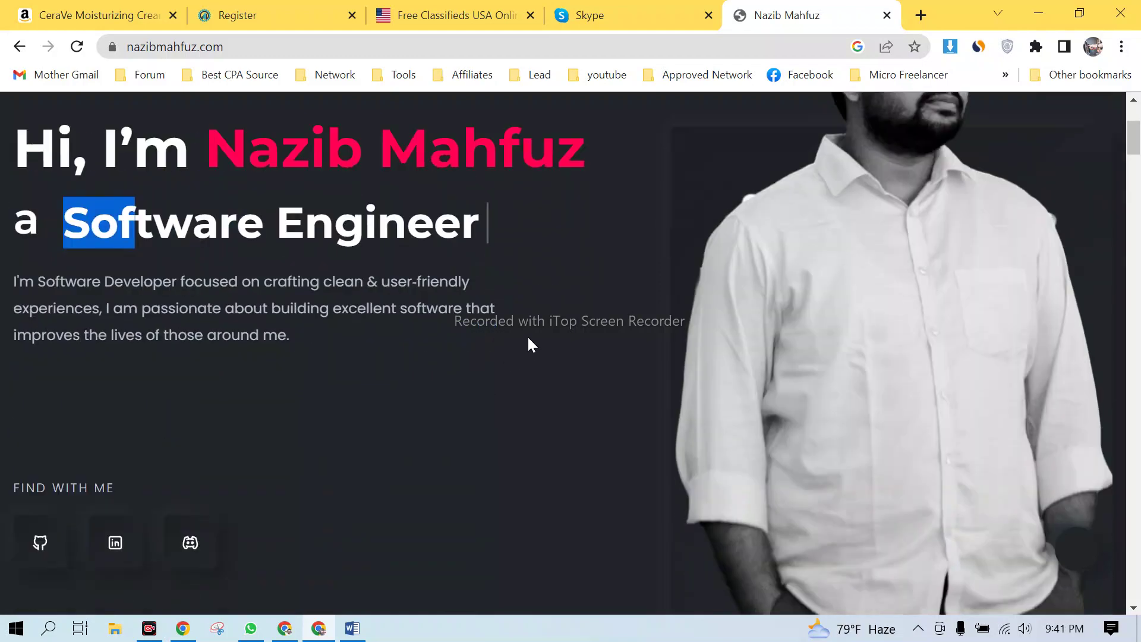
scroll(432, 303, down, 4)
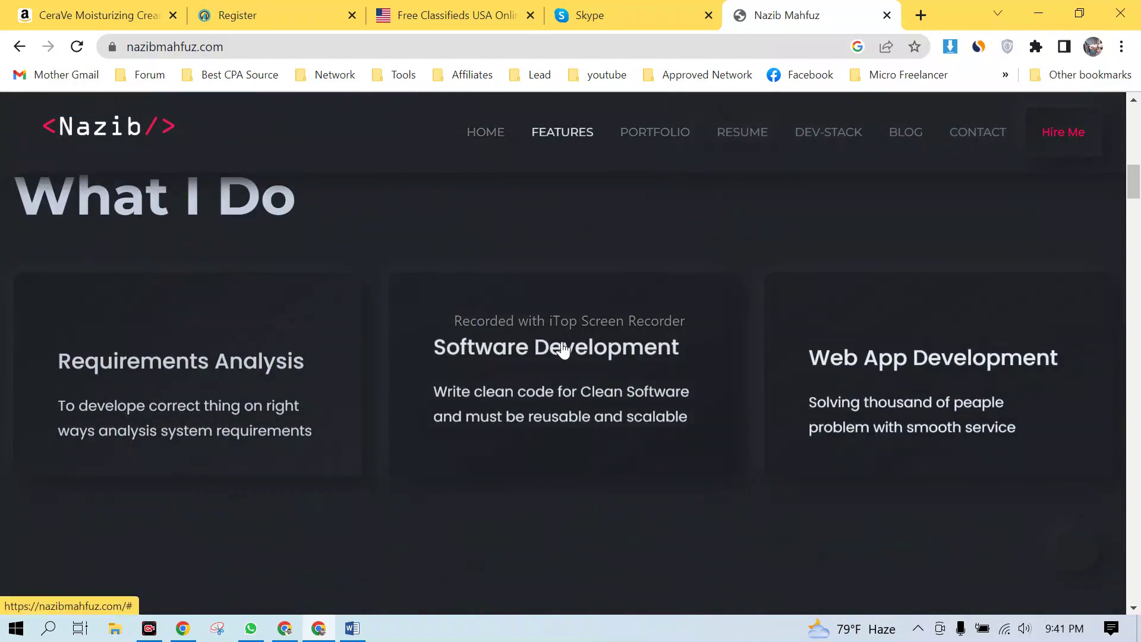
scroll(515, 351, down, 5)
scroll(199, 382, up, 2)
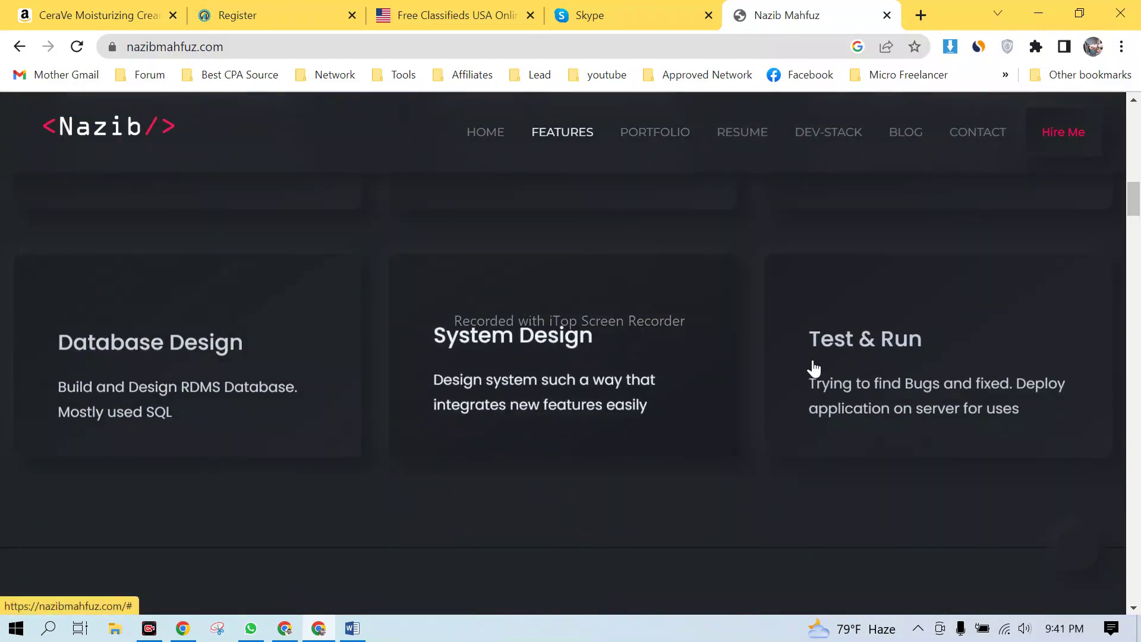
scroll(723, 347, down, 6)
scroll(654, 333, down, 1)
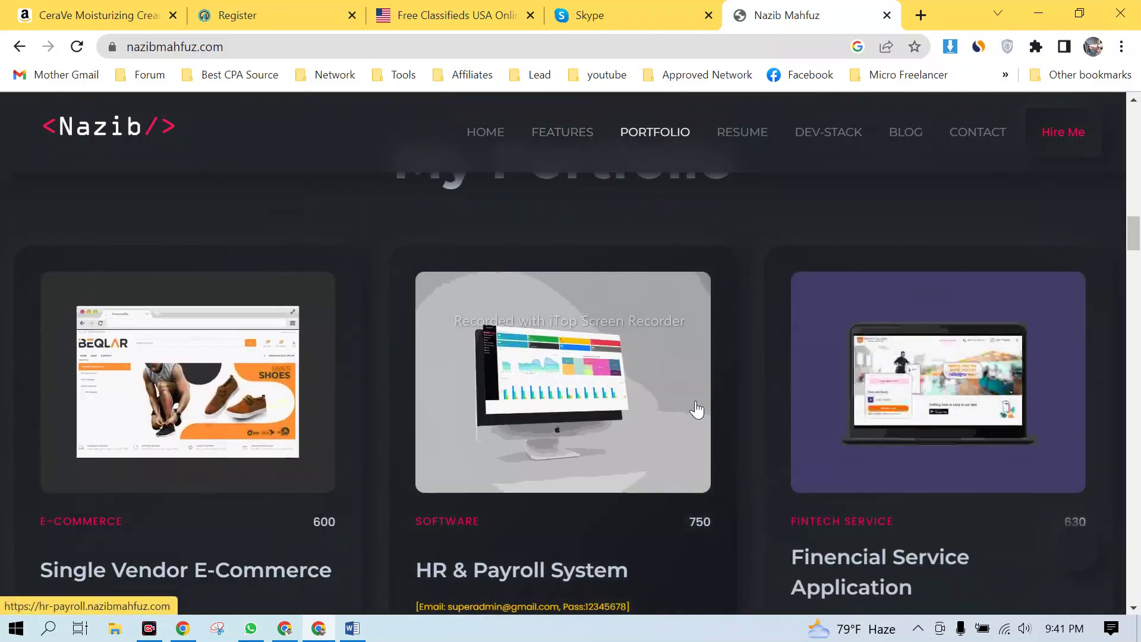
scroll(690, 420, down, 6)
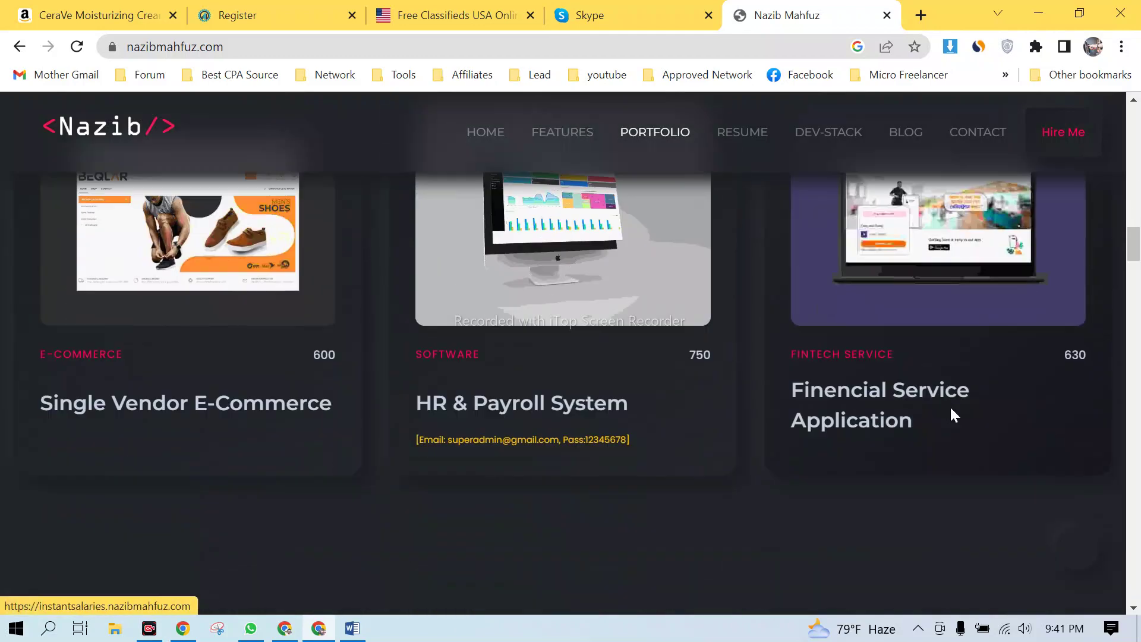
scroll(654, 408, down, 2)
scroll(581, 402, up, 8)
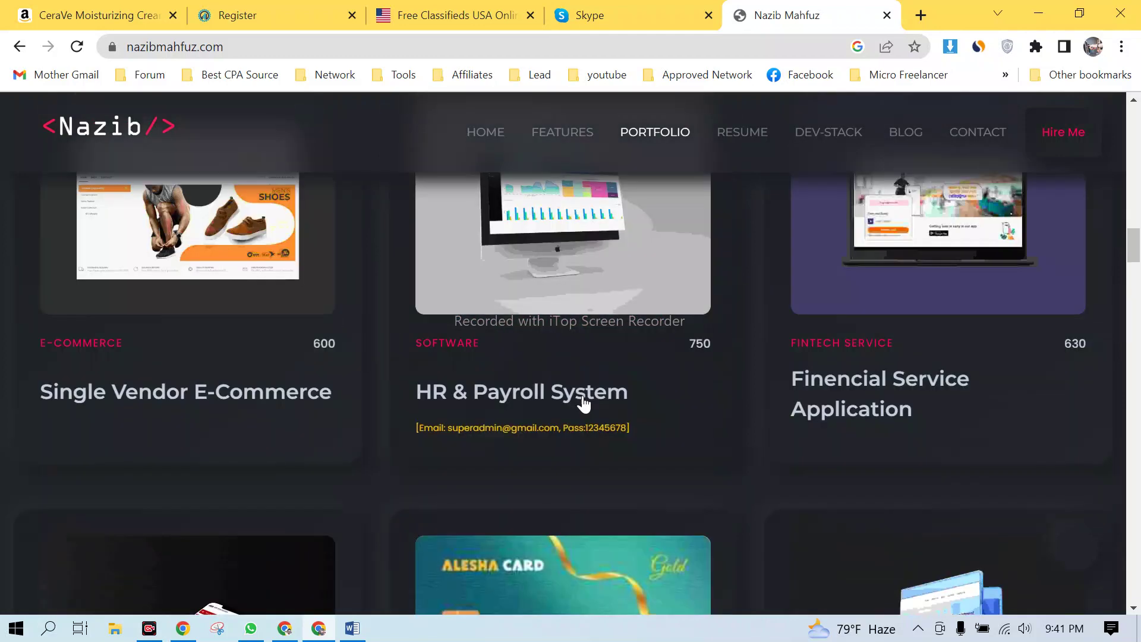
right_click(552, 364)
- Open the HR & Payroll demo in a new tab, see the 500 error, and close it
click(603, 34)
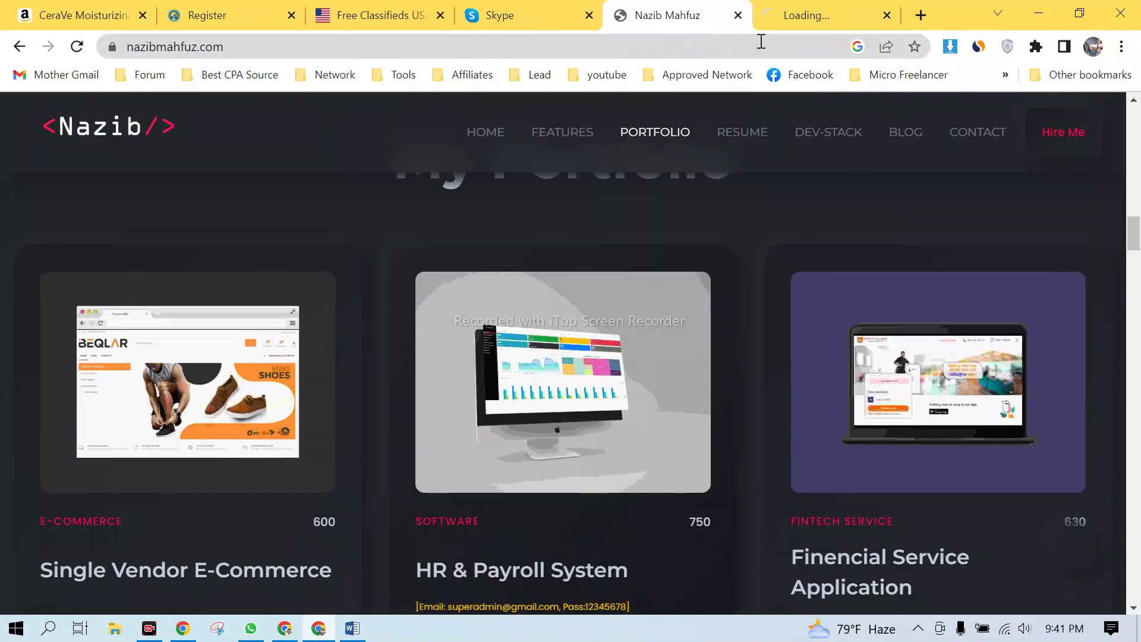
click(815, 13)
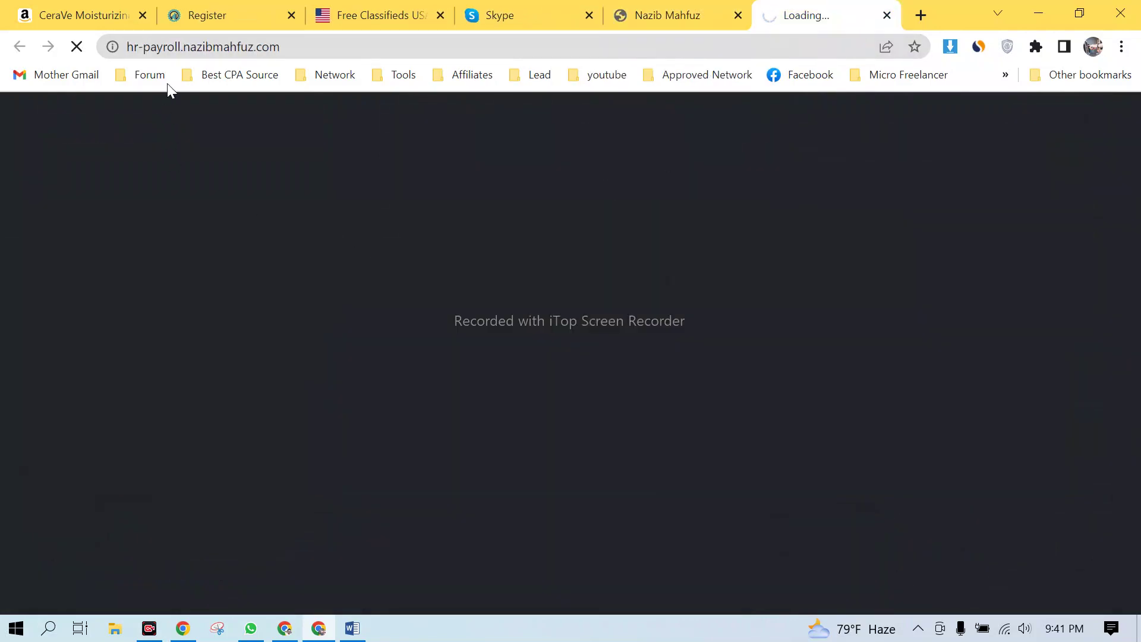
scroll(693, 355, down, 1)
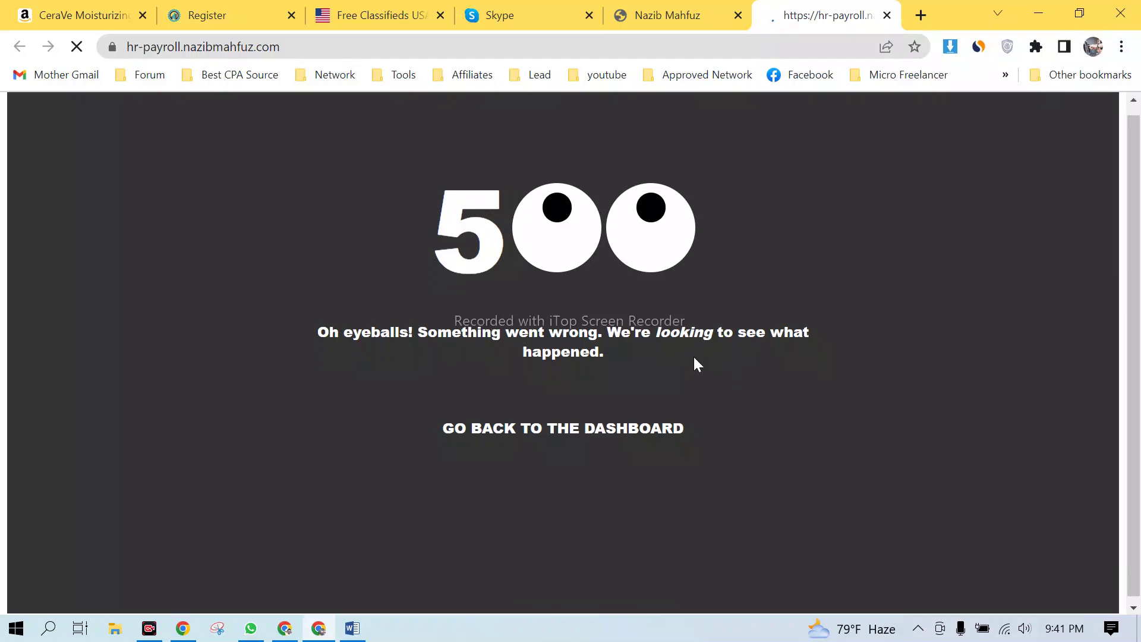
click(887, 15)
- Select the HR & Payroll demo login details and scroll down through Resume, Dev Stack and Contact
scroll(565, 457, down, 2)
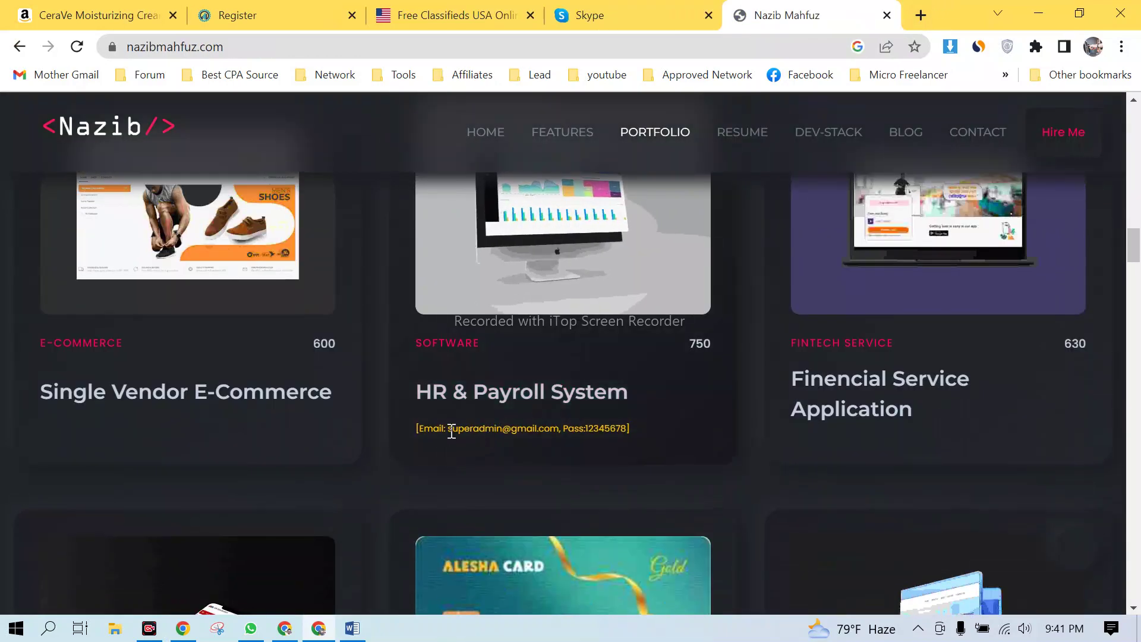
drag(450, 430, 598, 426)
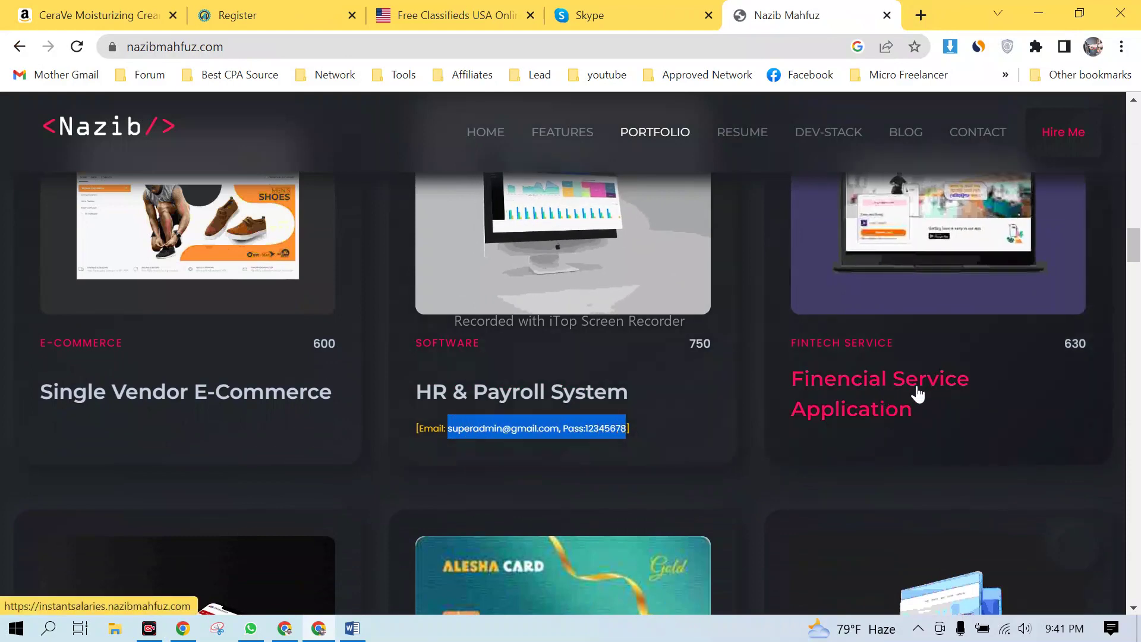
scroll(779, 305, down, 6)
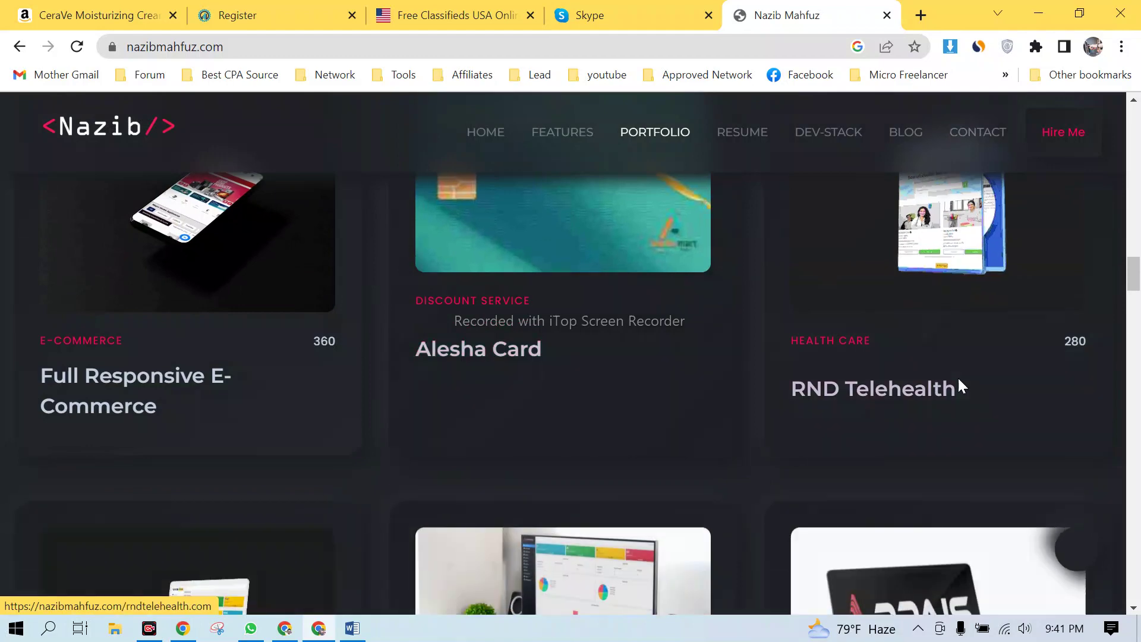
scroll(961, 377, down, 12)
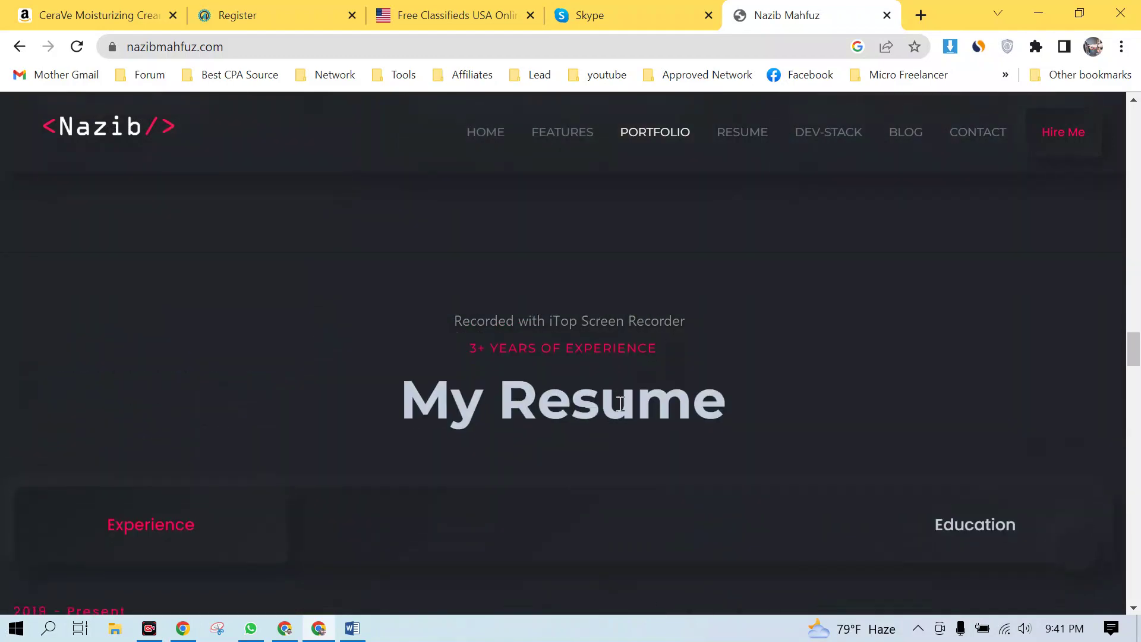
scroll(620, 404, down, 4)
scroll(232, 397, down, 2)
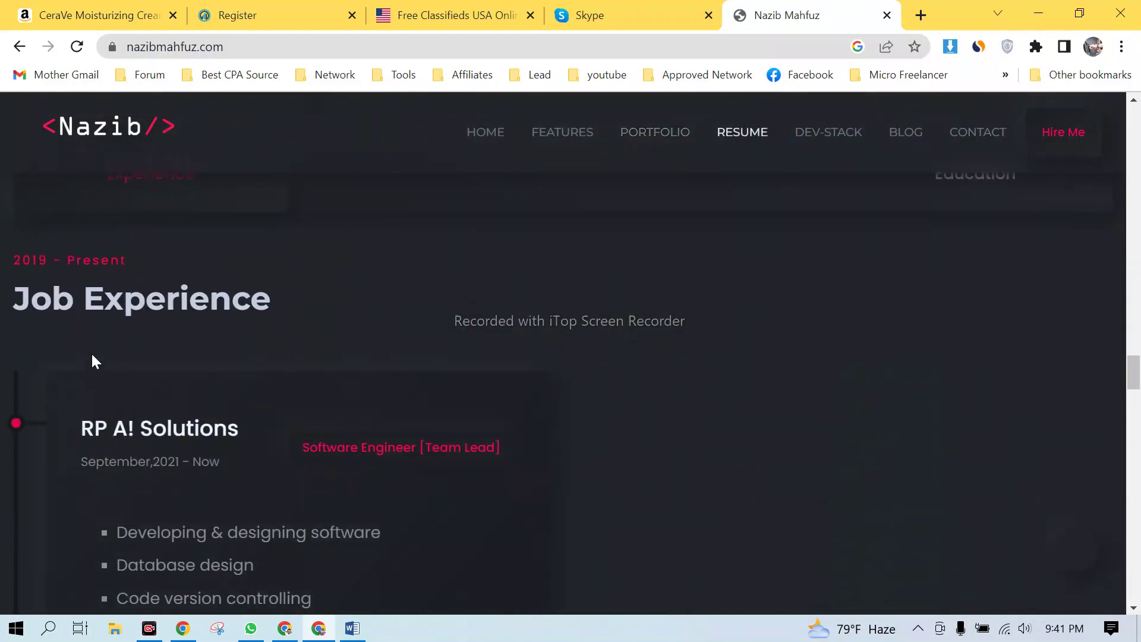
scroll(196, 348, down, 3)
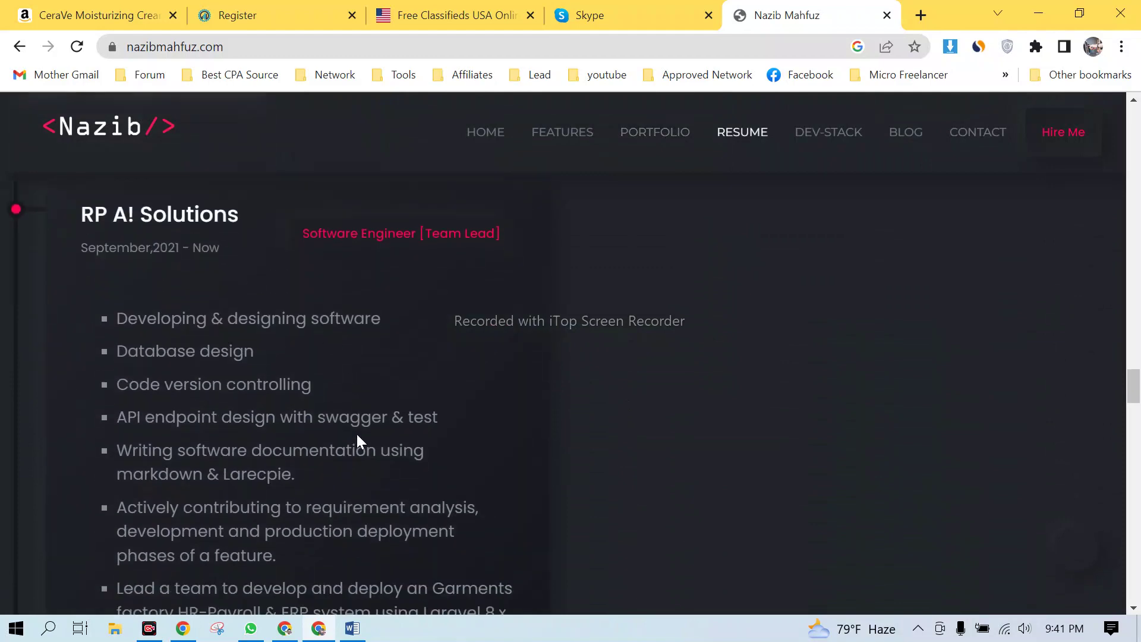
scroll(359, 434, down, 18)
scroll(368, 420, down, 10)
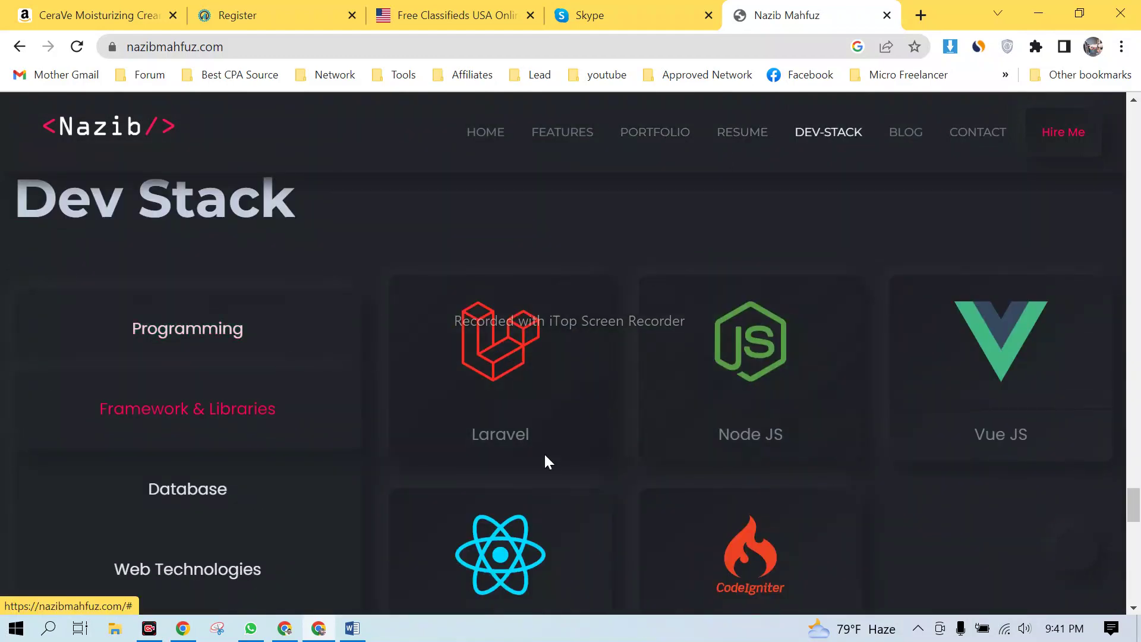
scroll(547, 462, down, 12)
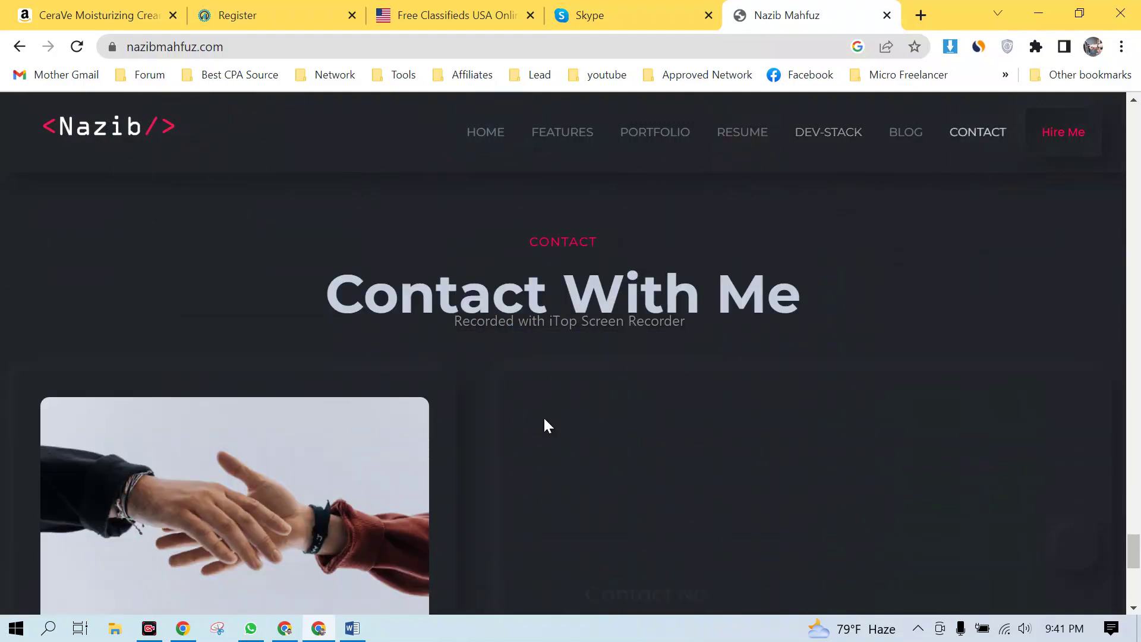
scroll(548, 426, down, 5)
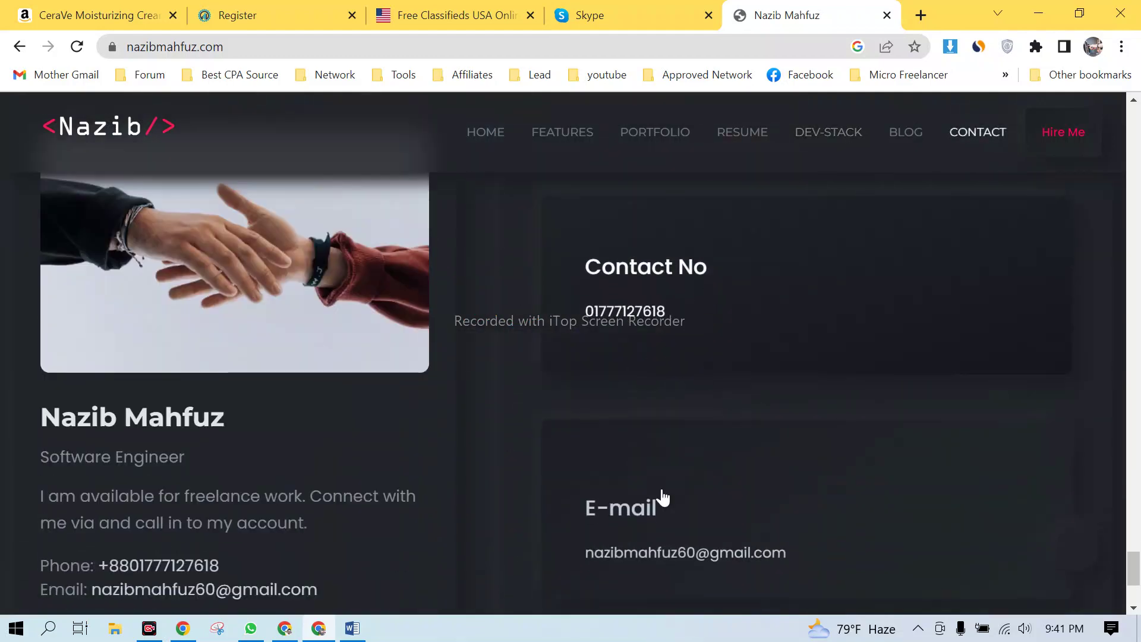
scroll(663, 498, down, 4)
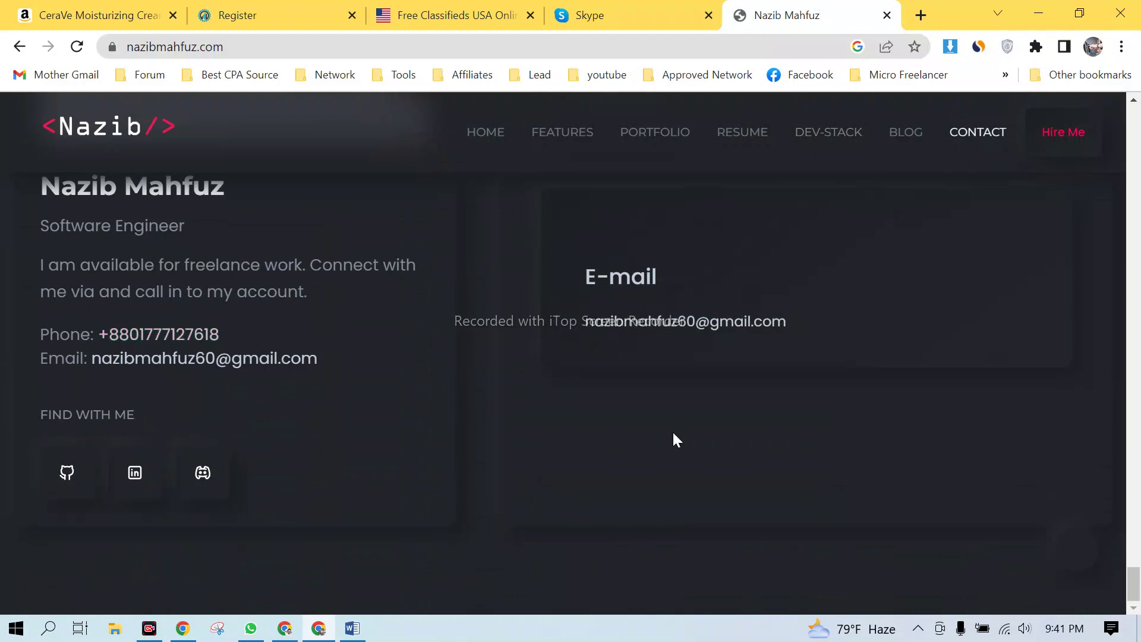
- Scroll back up the portfolio site to the home hero section
scroll(681, 417, up, 20)
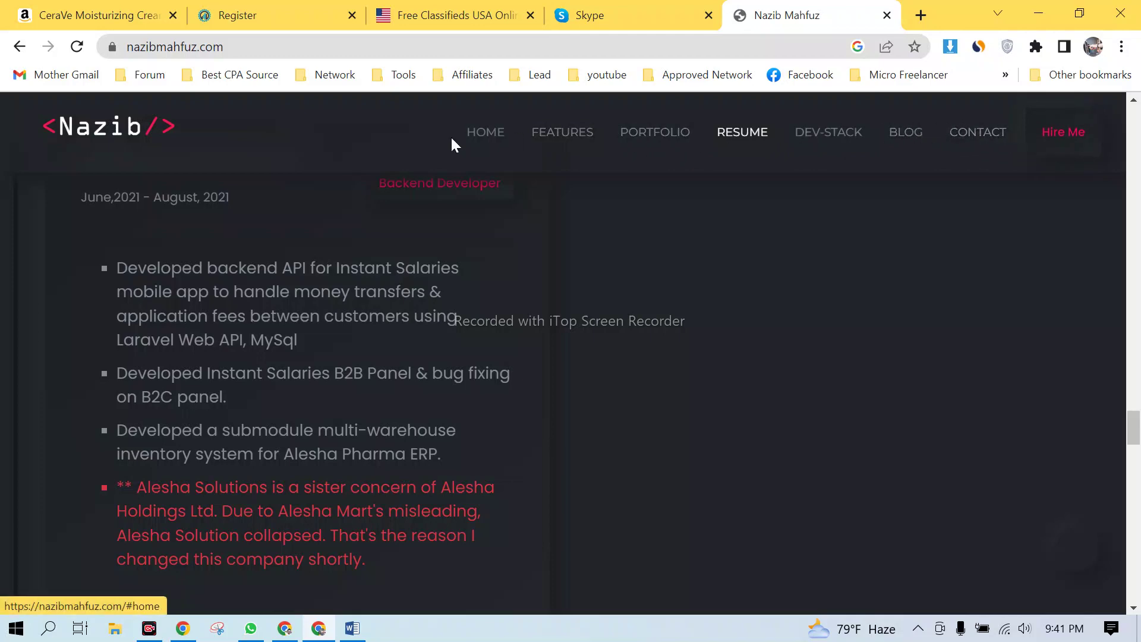
scroll(654, 344, down, 10)
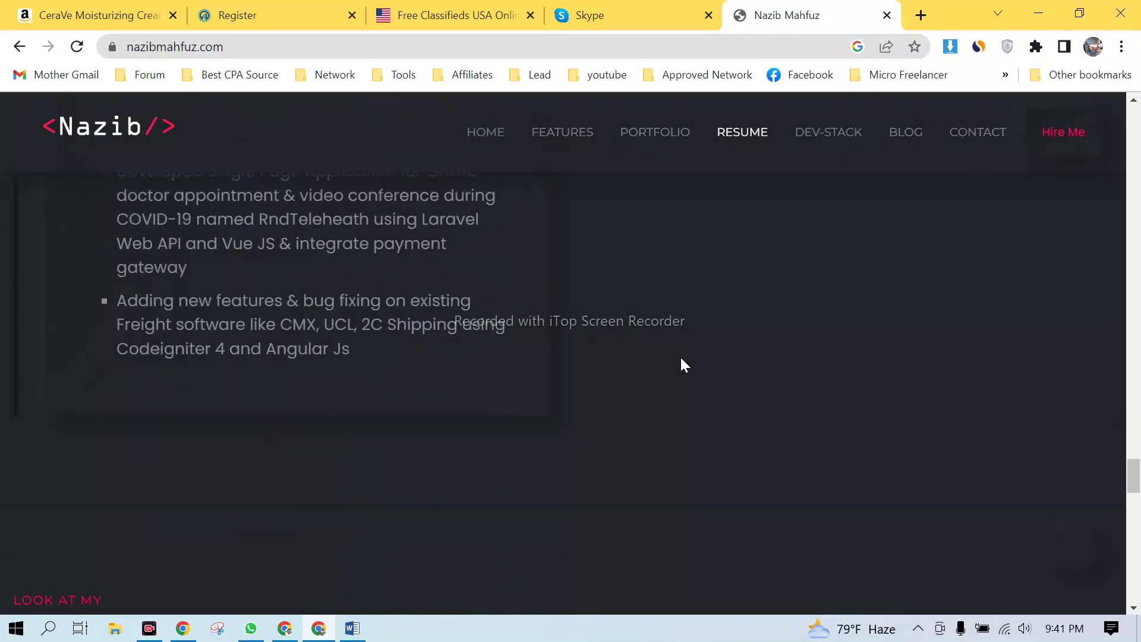
scroll(1031, 360, down, 8)
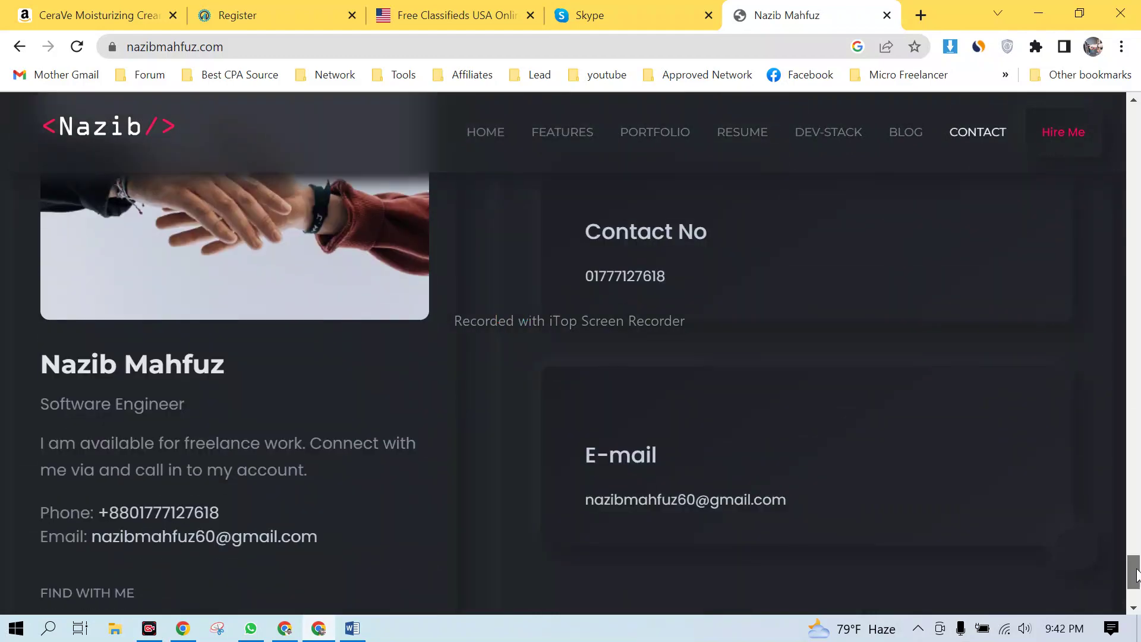
scroll(1135, 574, down, 3)
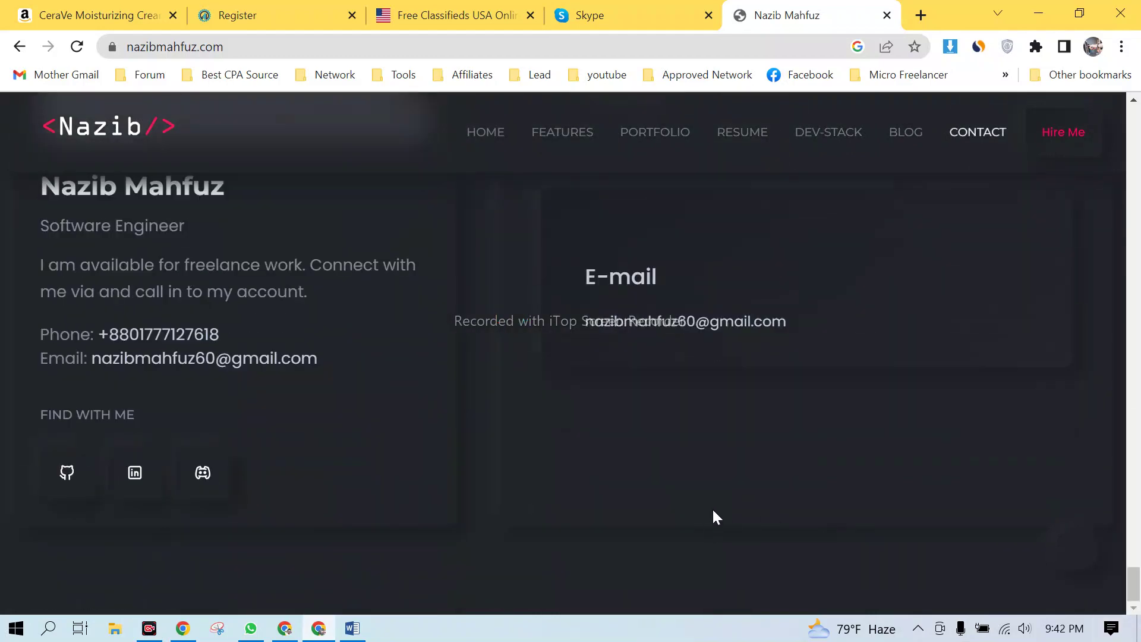
scroll(713, 516, up, 6)
scroll(733, 495, up, 15)
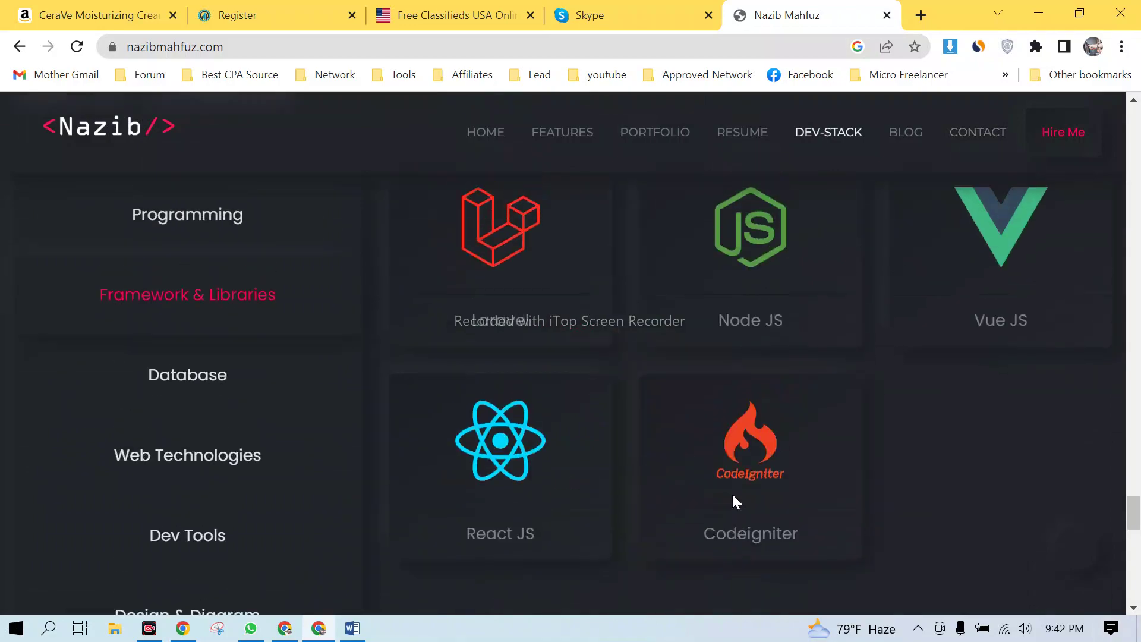
scroll(735, 495, up, 15)
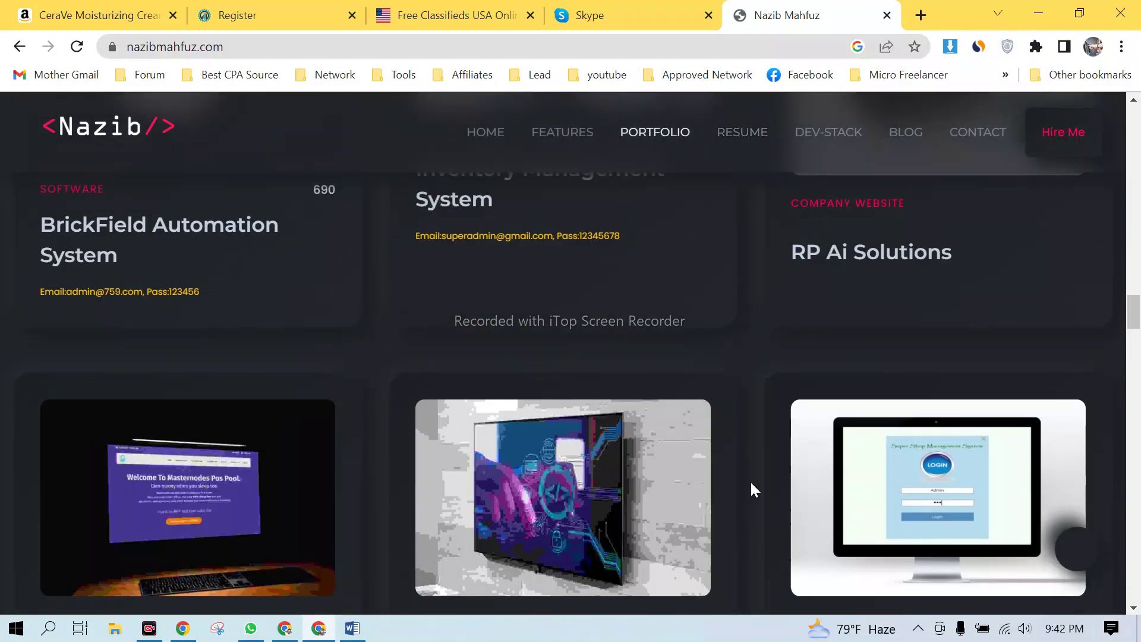
scroll(760, 481, up, 8)
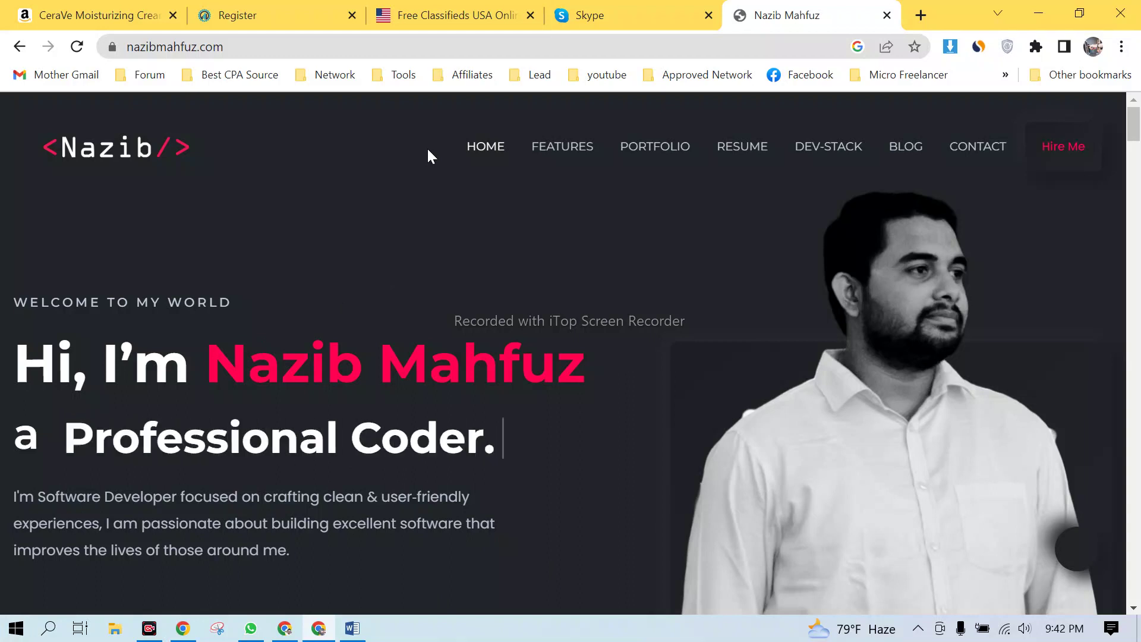
- Highlight the portfolio site's address and scroll briefly through the page
click(257, 49)
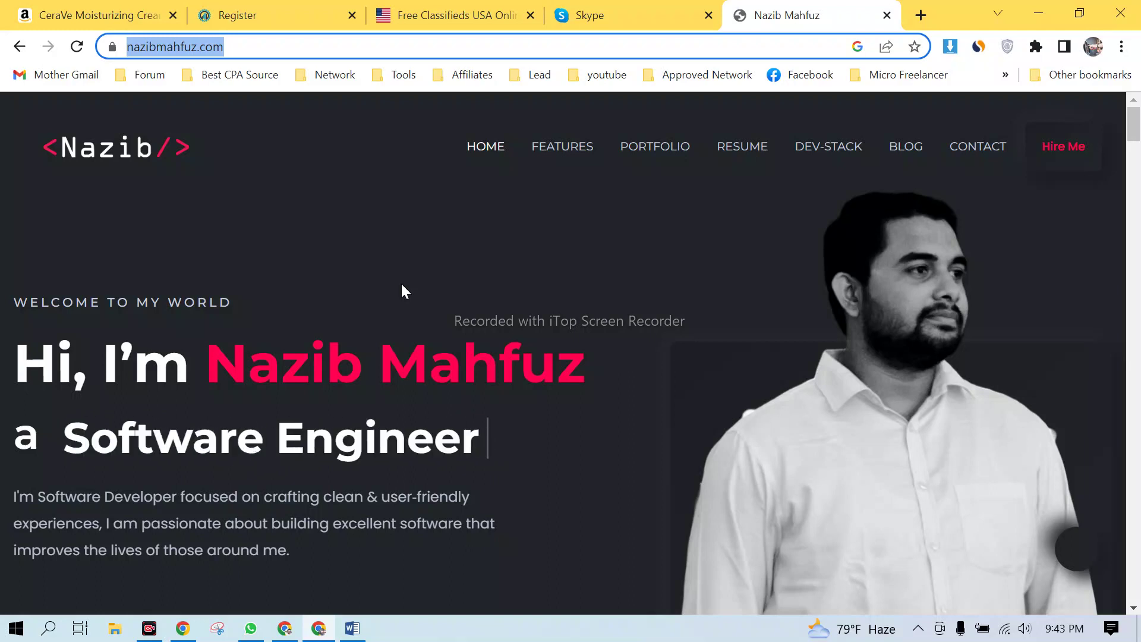
scroll(402, 286, down, 10)
scroll(413, 279, down, 10)
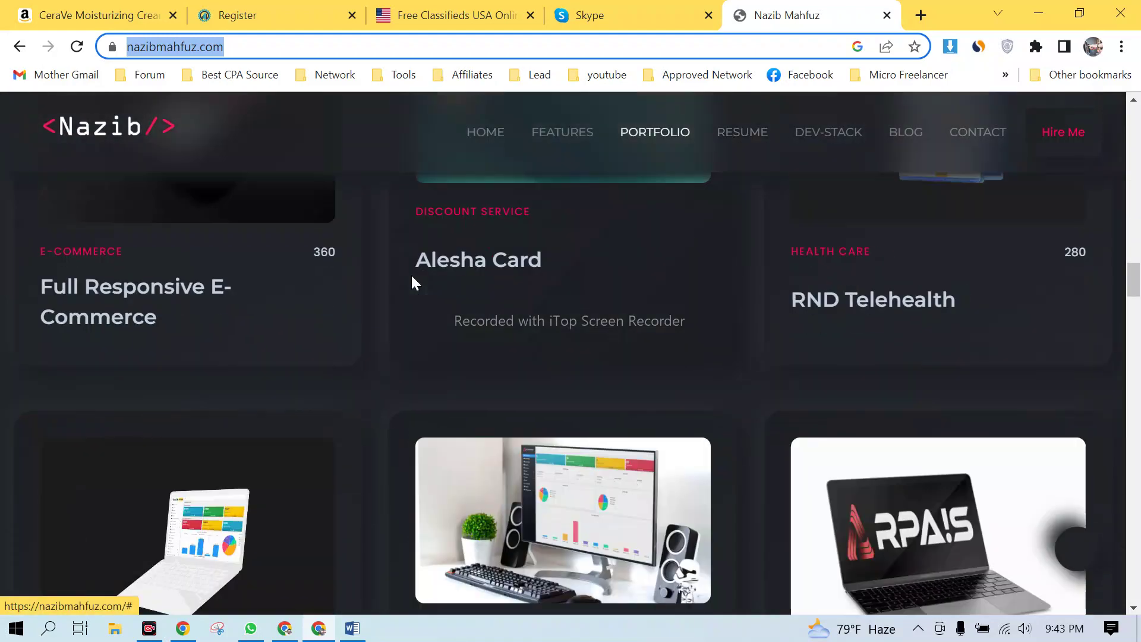
scroll(362, 199, up, 10)
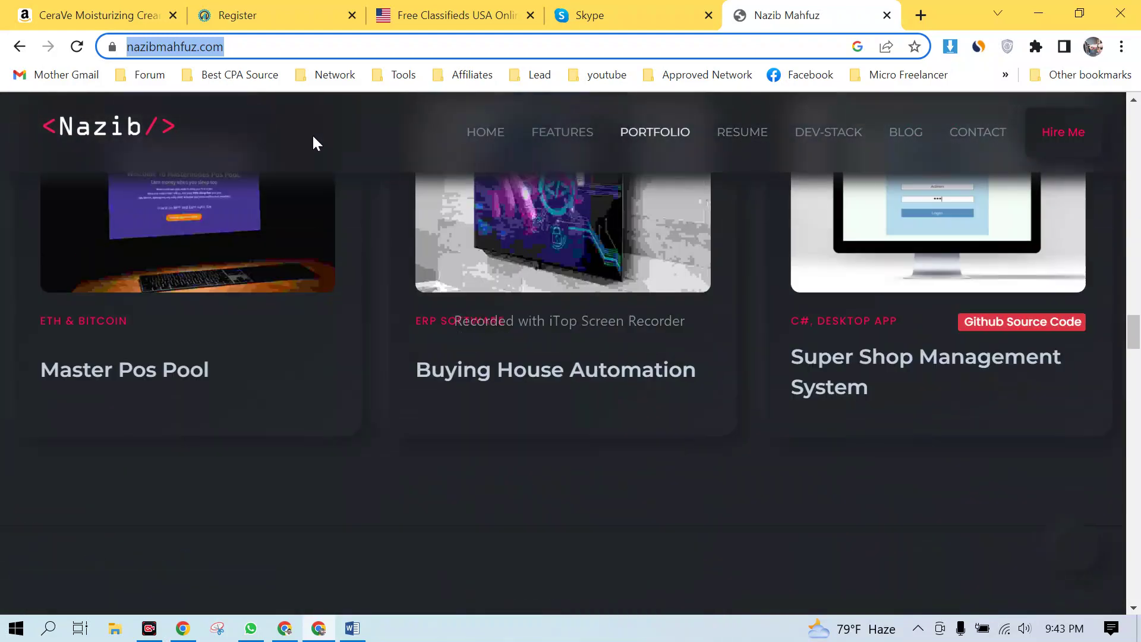
- Return to the CPABuild registration form, leaving the Website(s) field empty
click(279, 14)
click(432, 391)
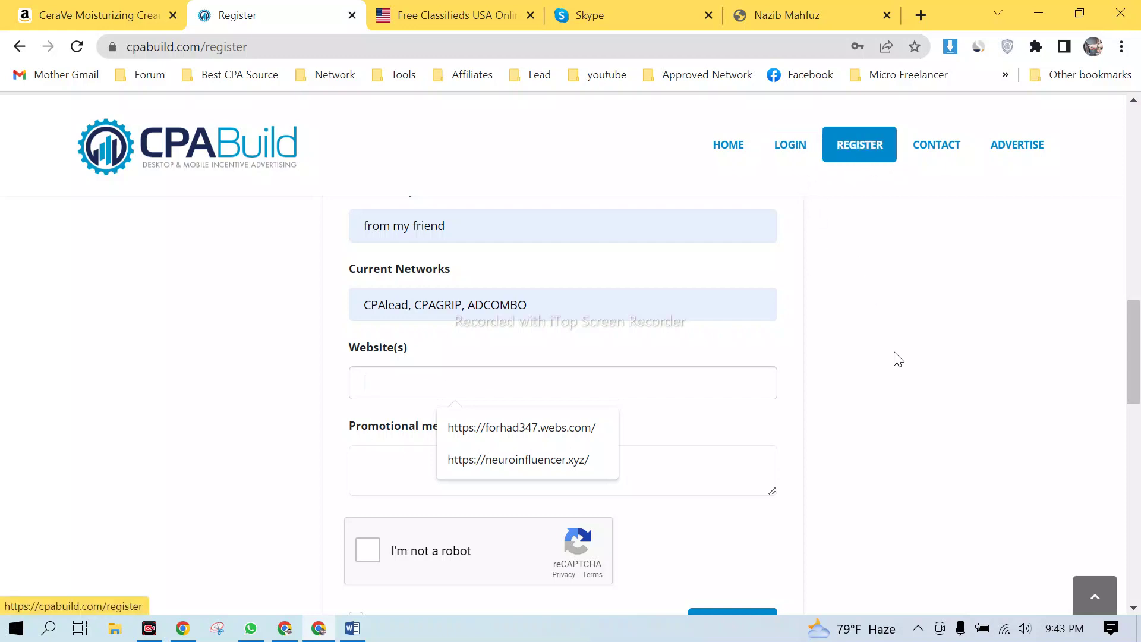
click(254, 400)
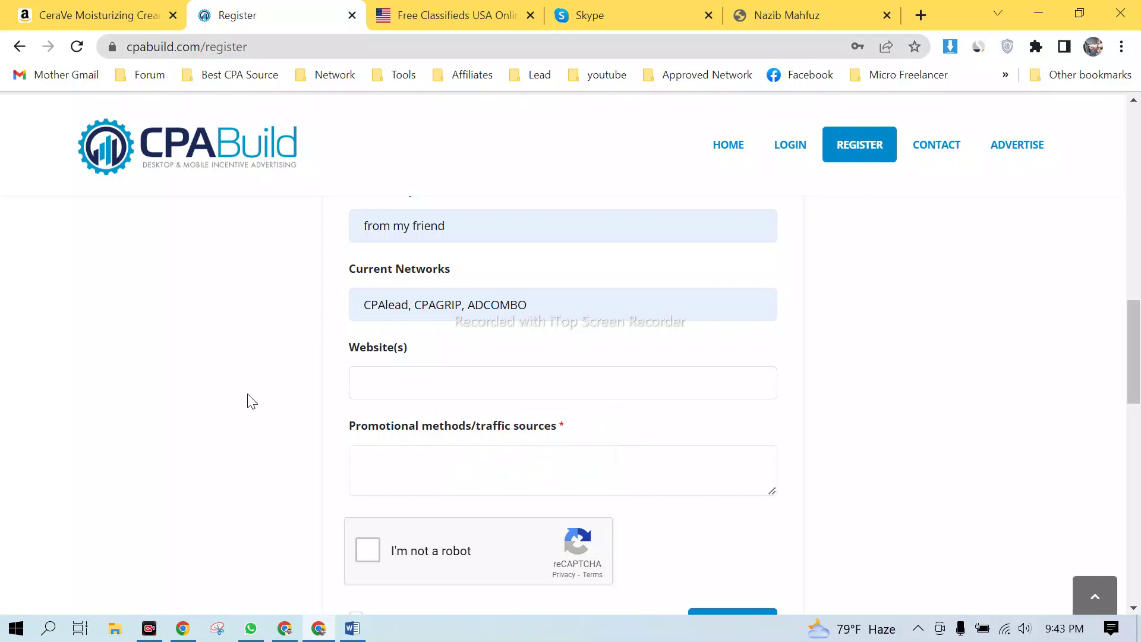
scroll(247, 395, down, 5)
scroll(263, 385, up, 4)
scroll(273, 383, up, 3)
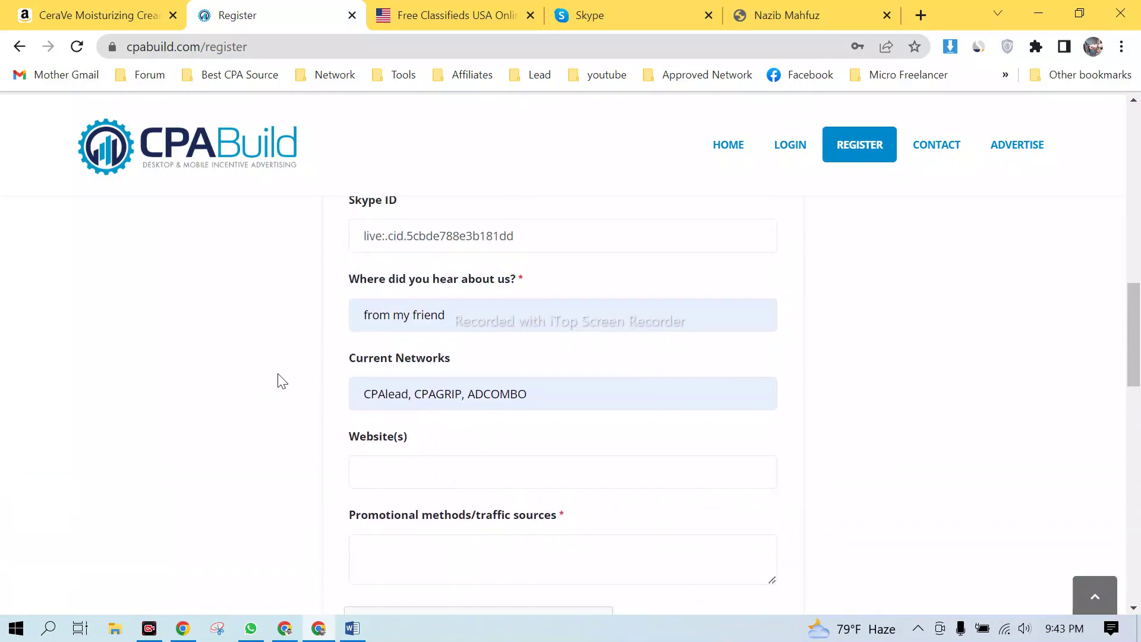
scroll(283, 377, down, 3)
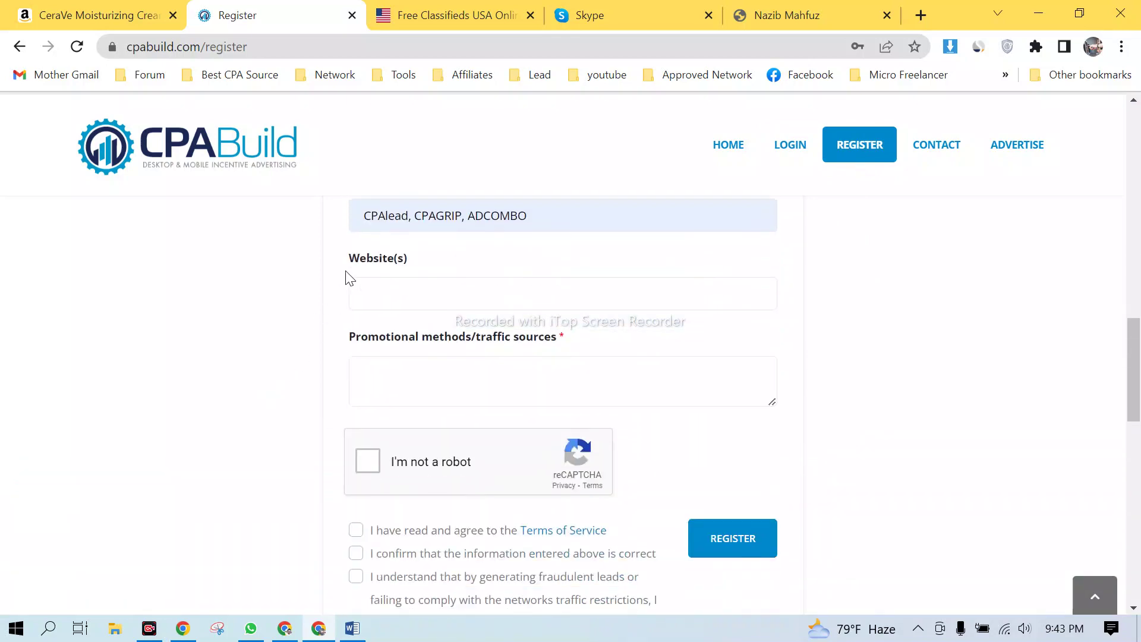
- Switch between the portfolio site and the CPABuild registration form, ending on the portfolio site
click(858, 7)
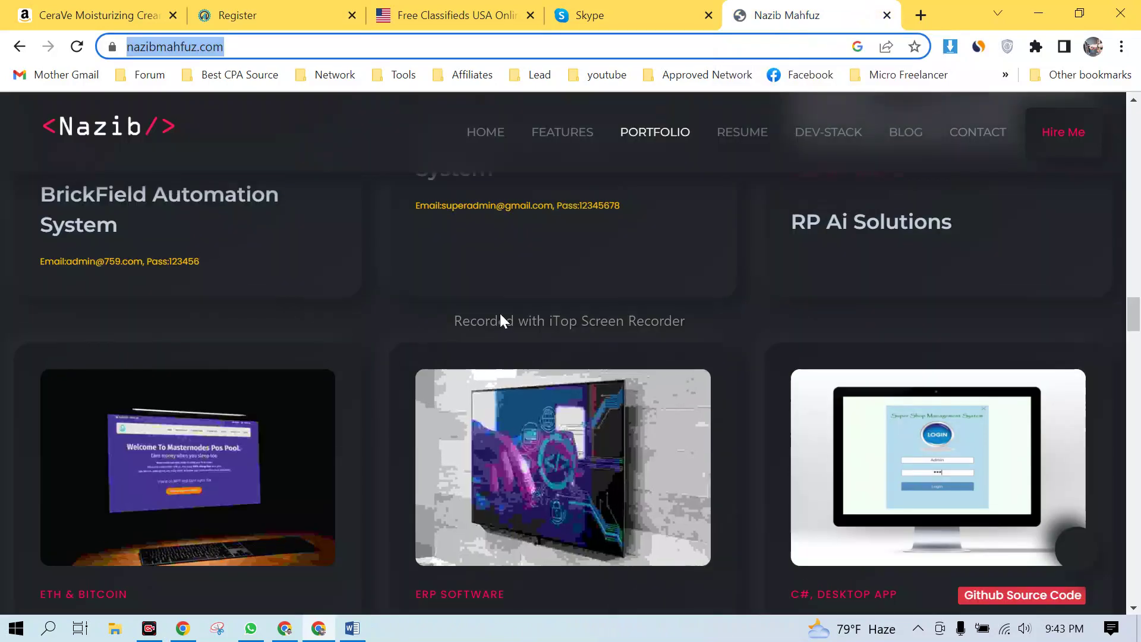
scroll(501, 313, up, 5)
scroll(601, 249, up, 10)
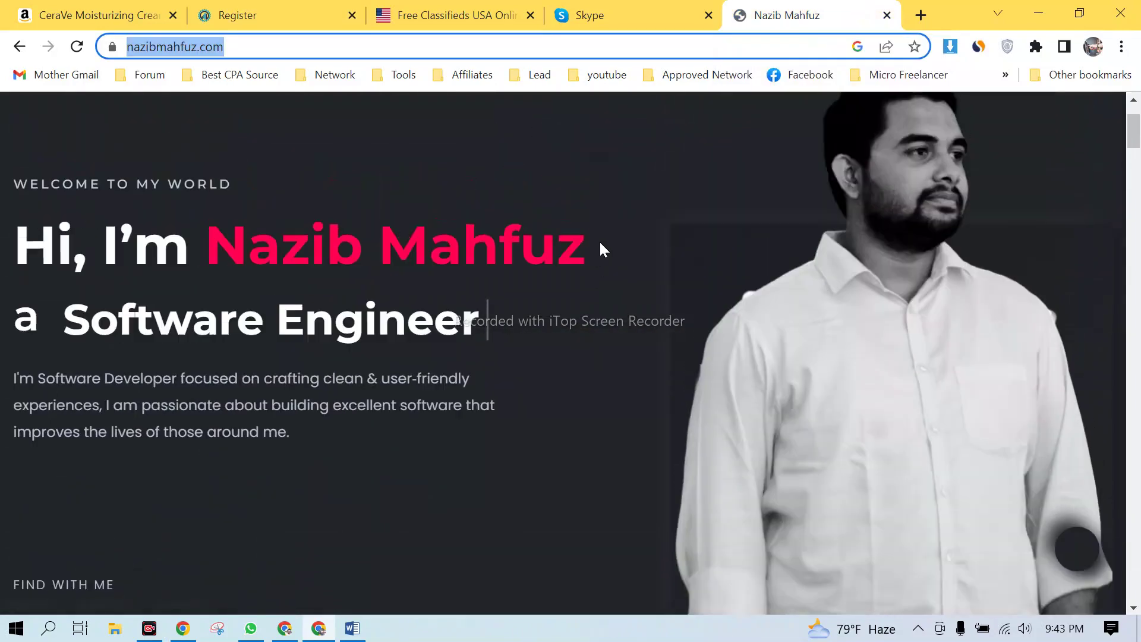
click(295, 8)
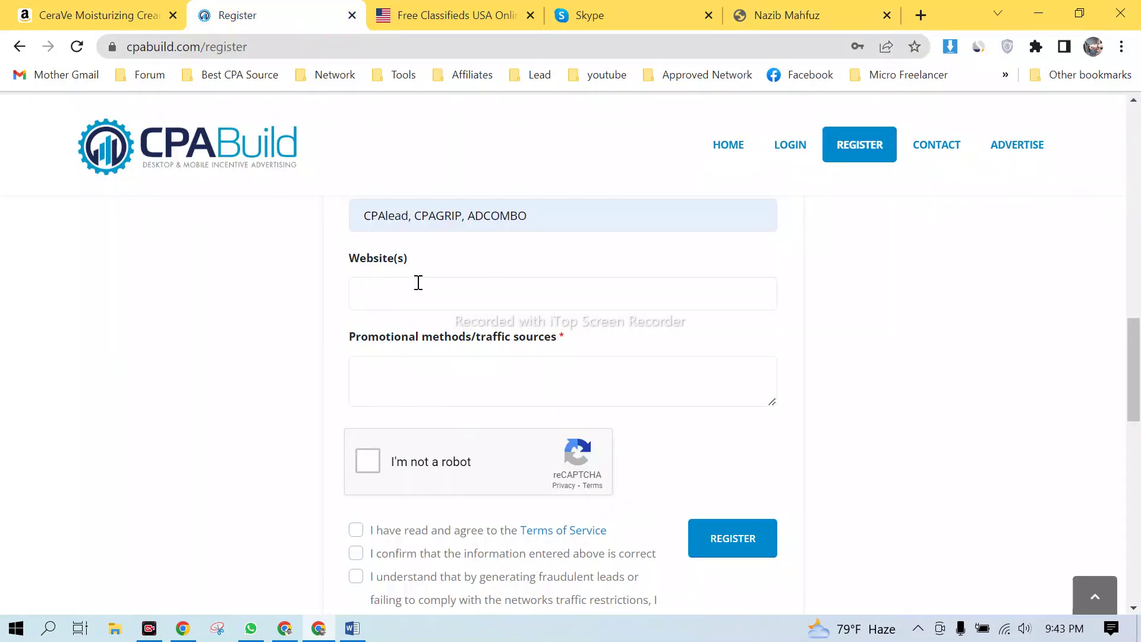
click(815, 13)
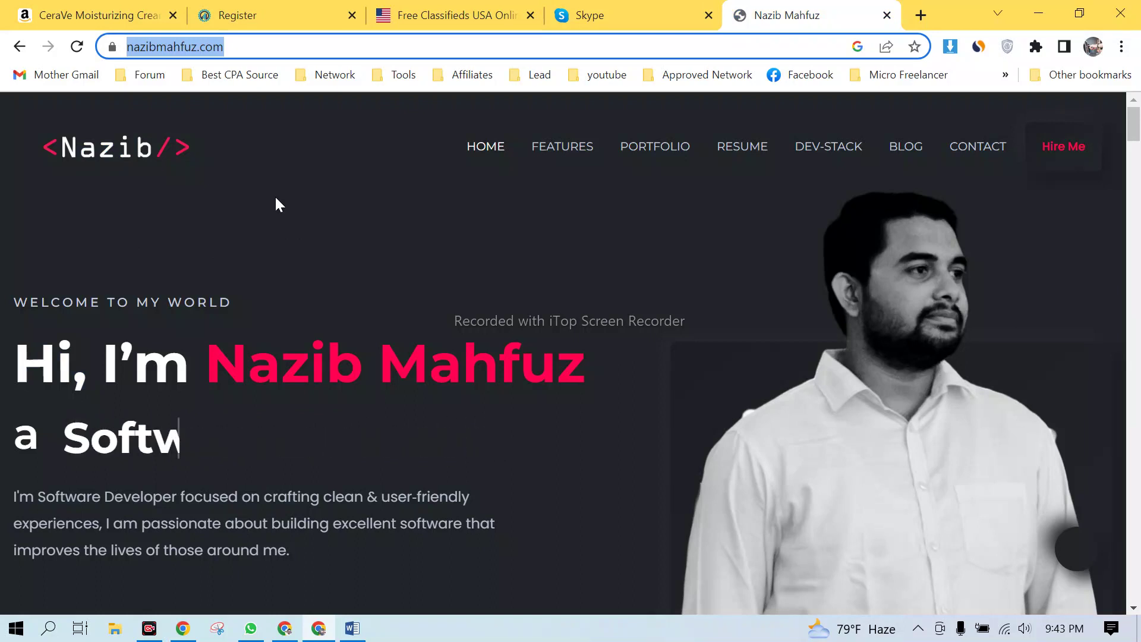
click(266, 15)
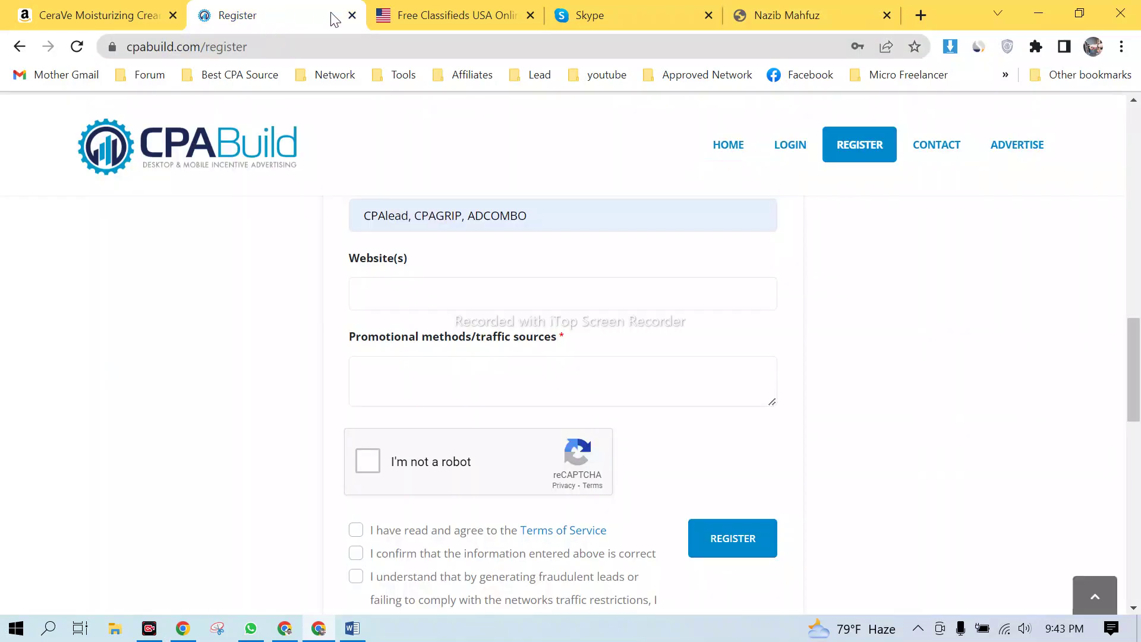
click(823, 10)
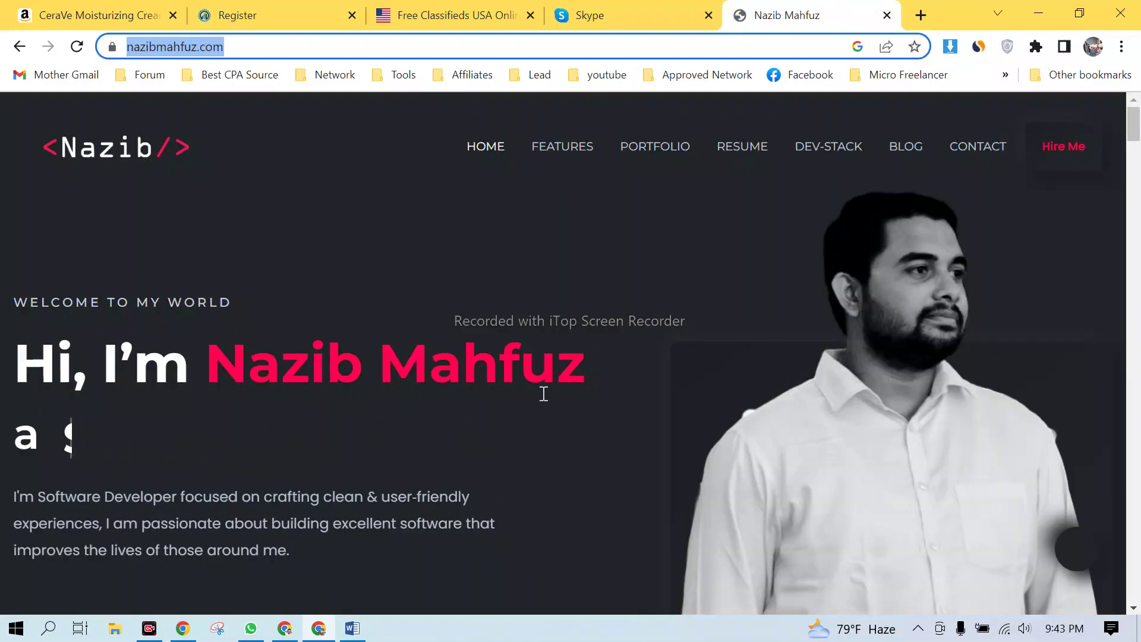
- Select the nazibmahfuz.com address, then scroll down to the My Portfolio project cards
click(242, 53)
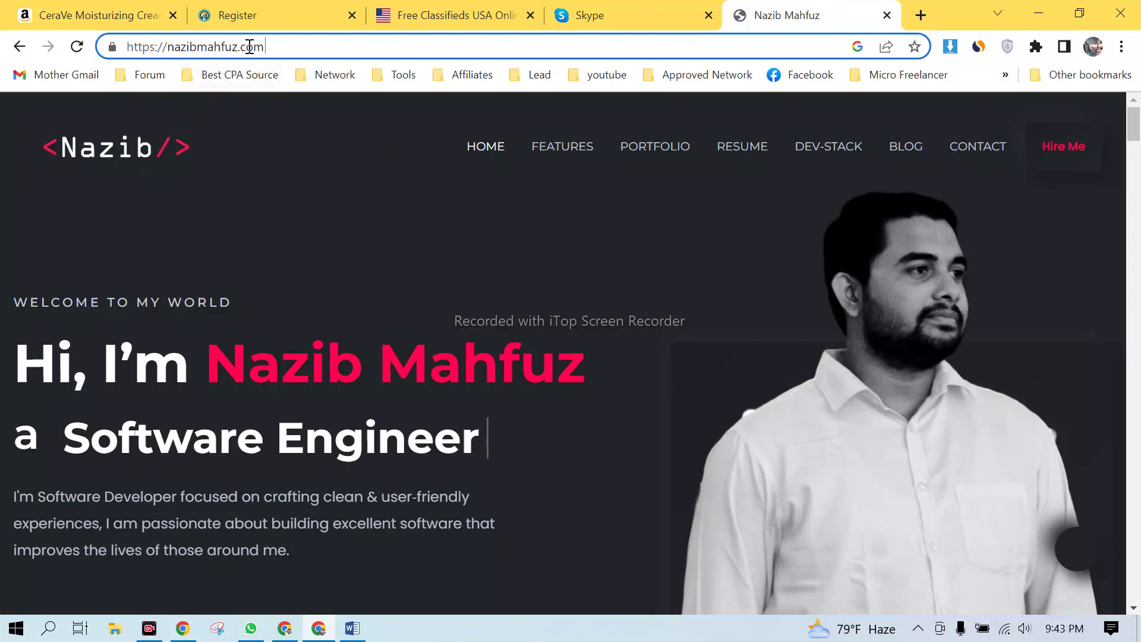
drag(280, 47, 113, 49)
click(298, 43)
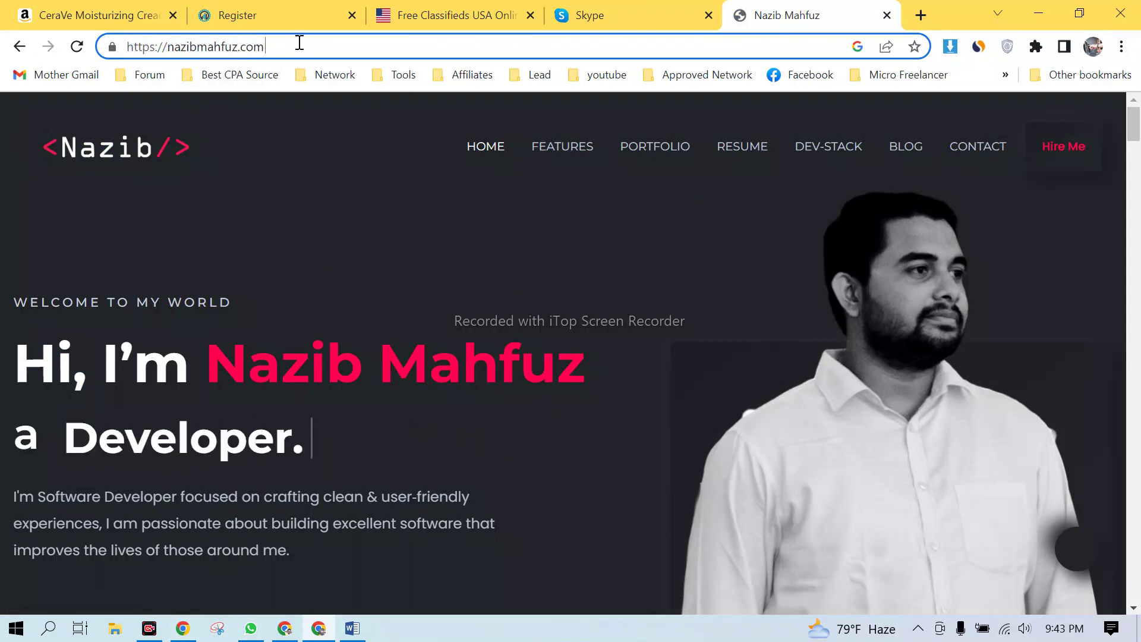
drag(298, 43, 95, 60)
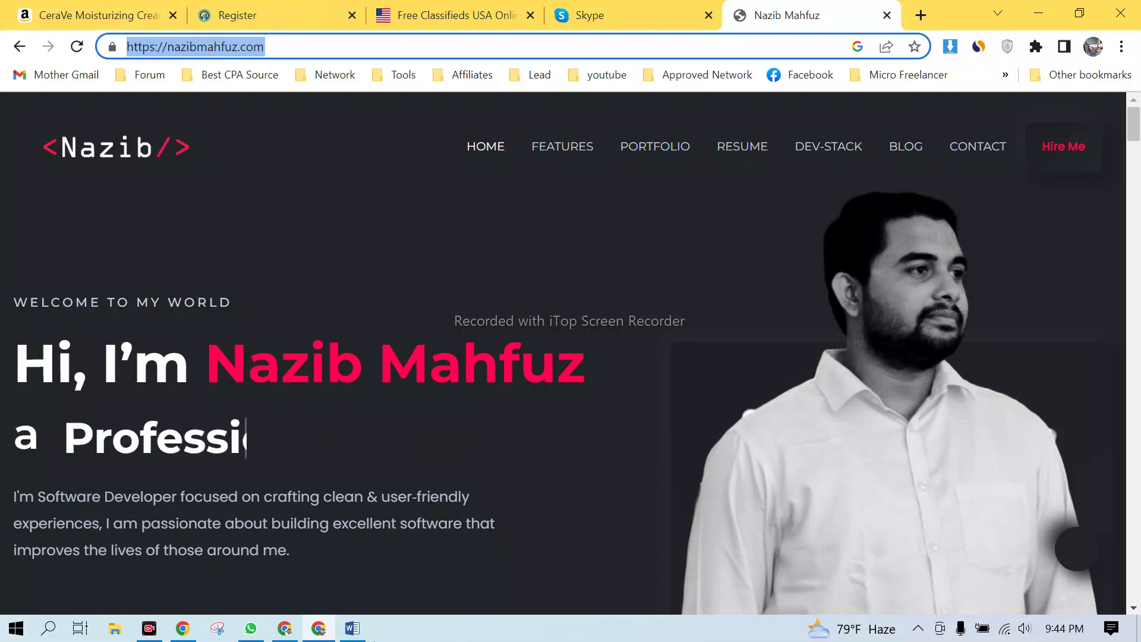
scroll(474, 390, down, 15)
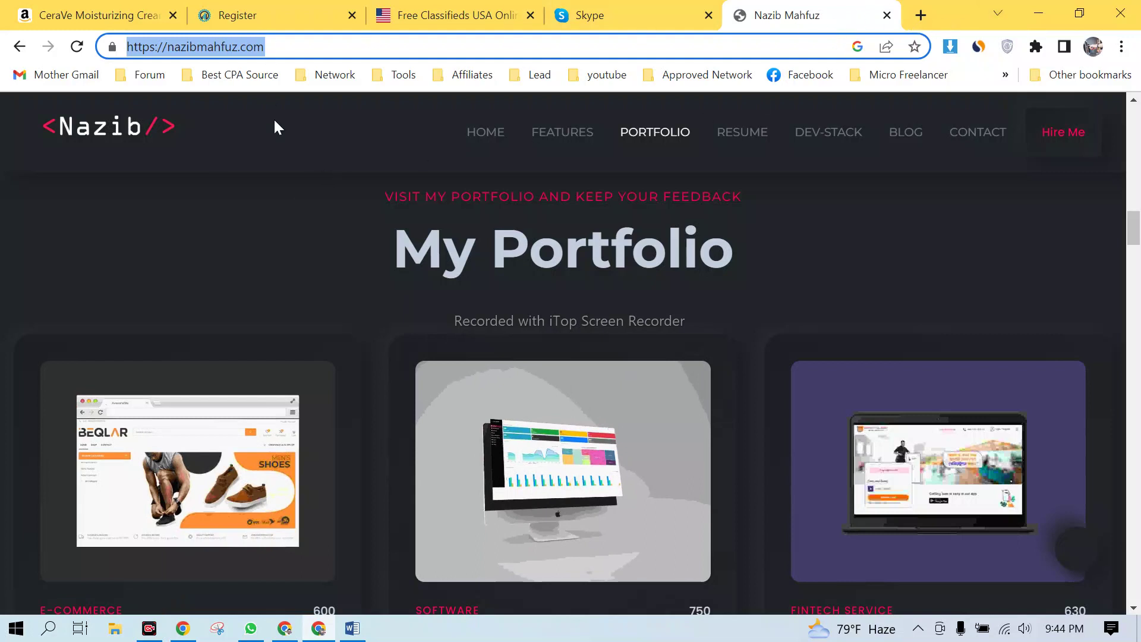
- Open a new blank tab, then return to the portfolio site and select its address
click(924, 14)
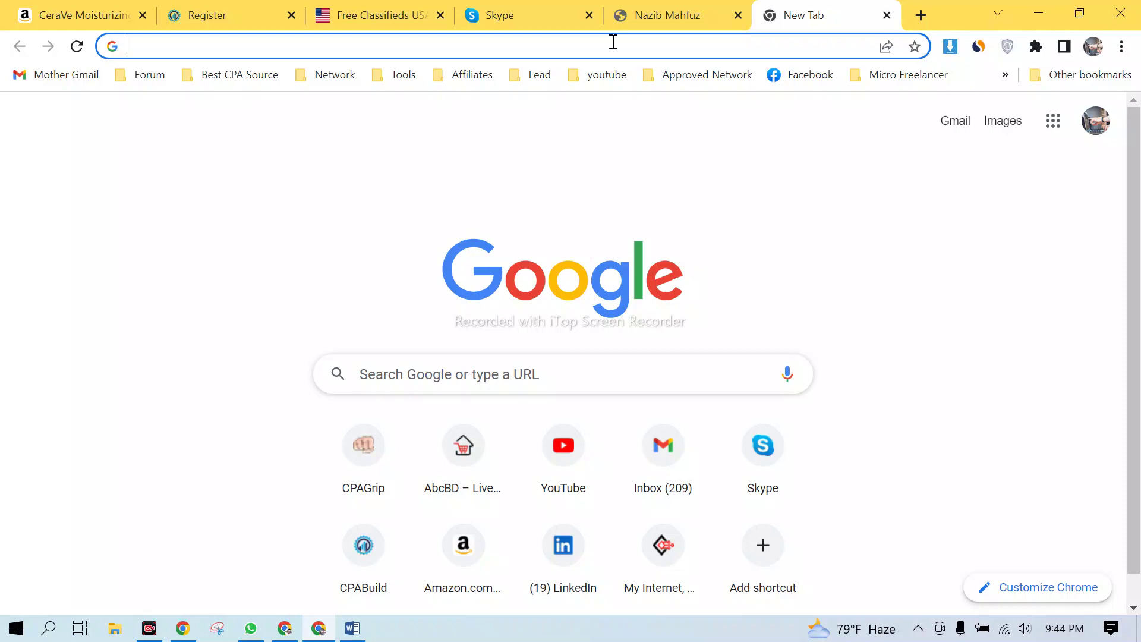
click(661, 17)
click(305, 45)
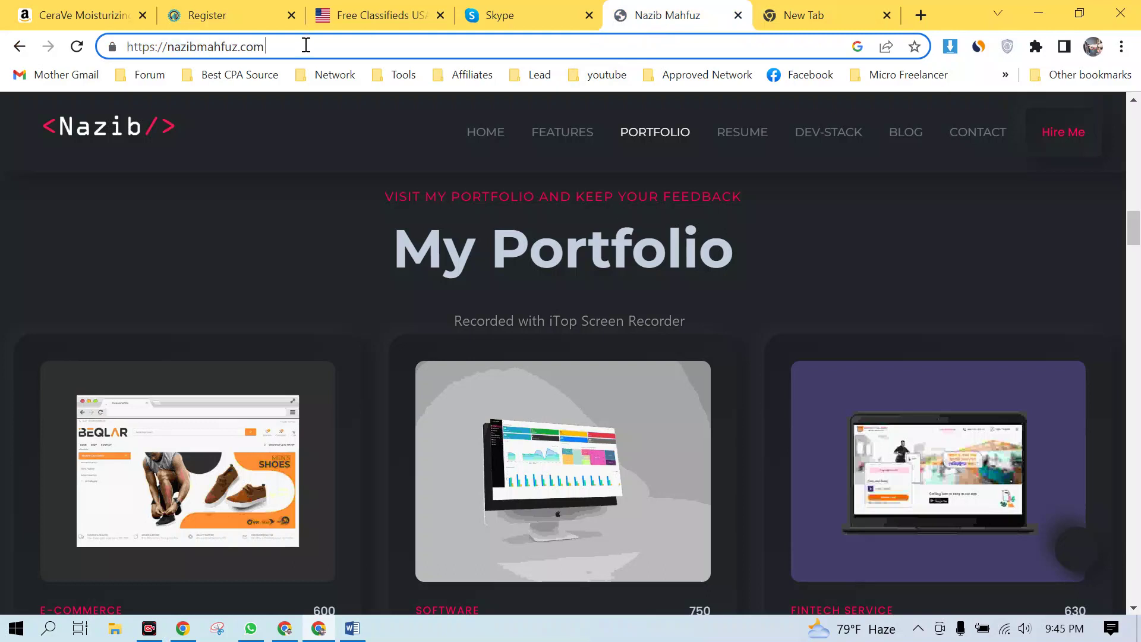
drag(293, 45, 124, 49)
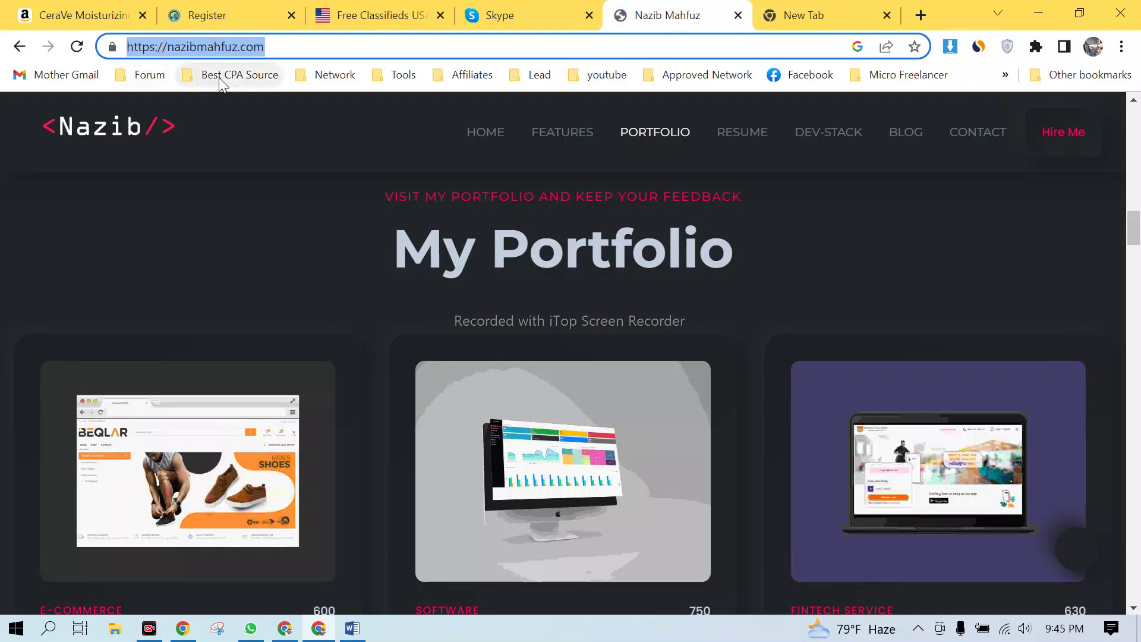
- Open a second blank Google tab and start entering an address in it
click(810, 8)
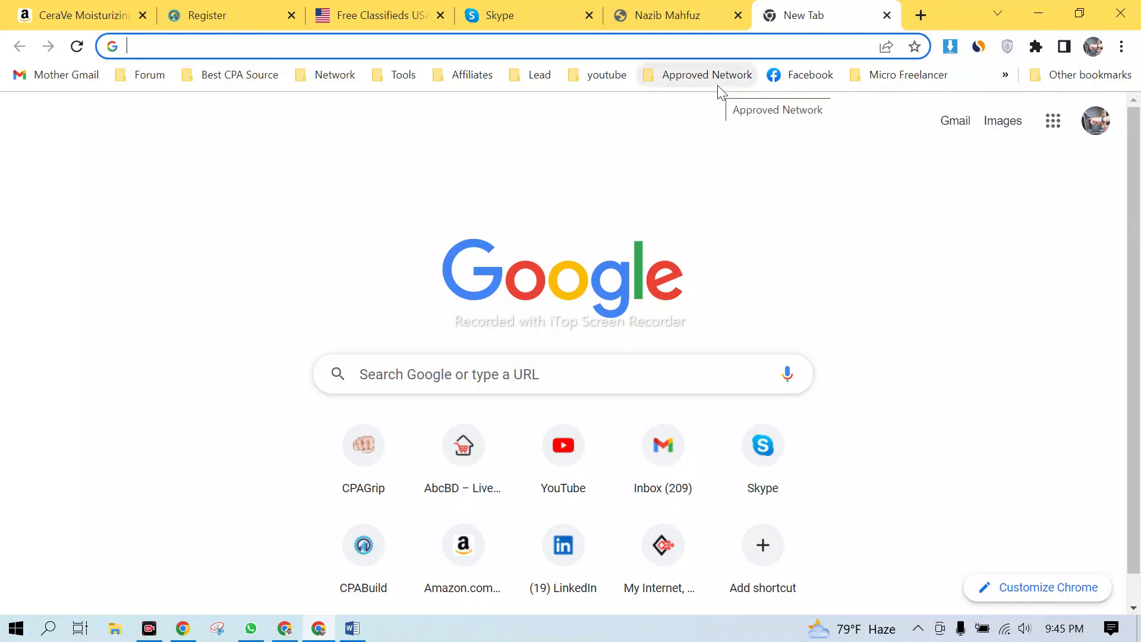
click(661, 17)
click(920, 16)
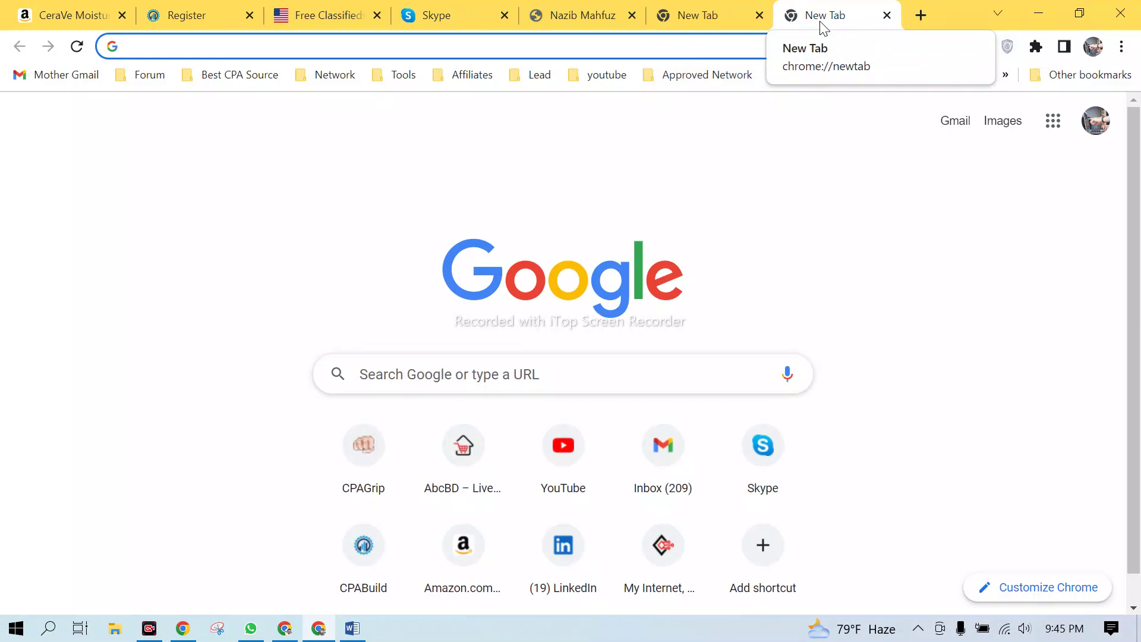
click(541, 46)
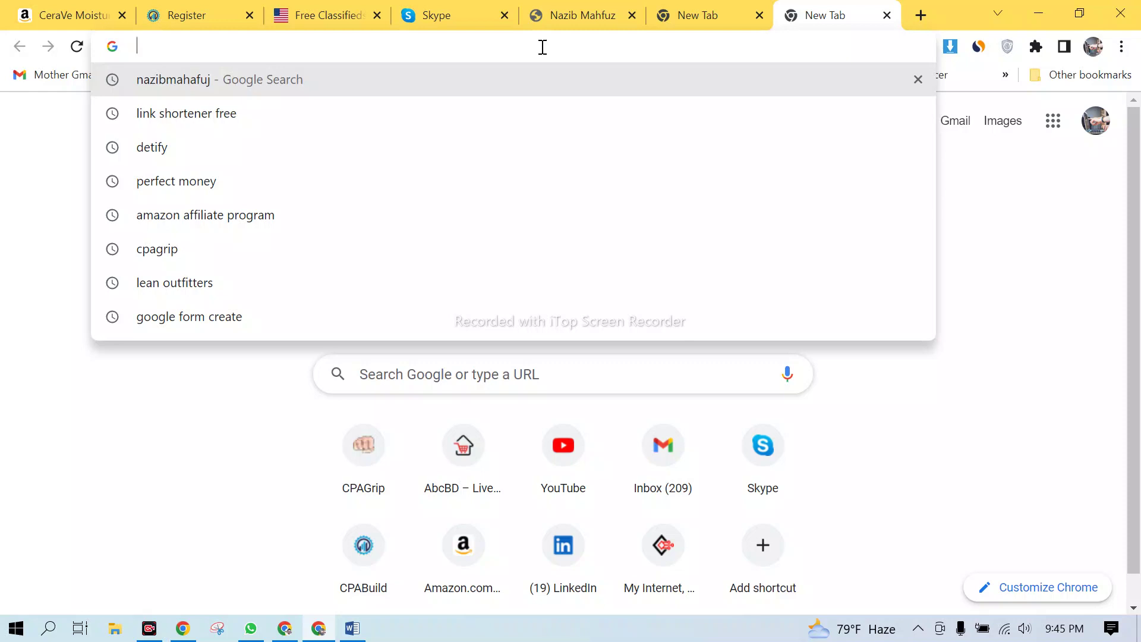
- Search Google for 'namecheap', open the Namecheap home page, and briefly check the Meet window
text(name)
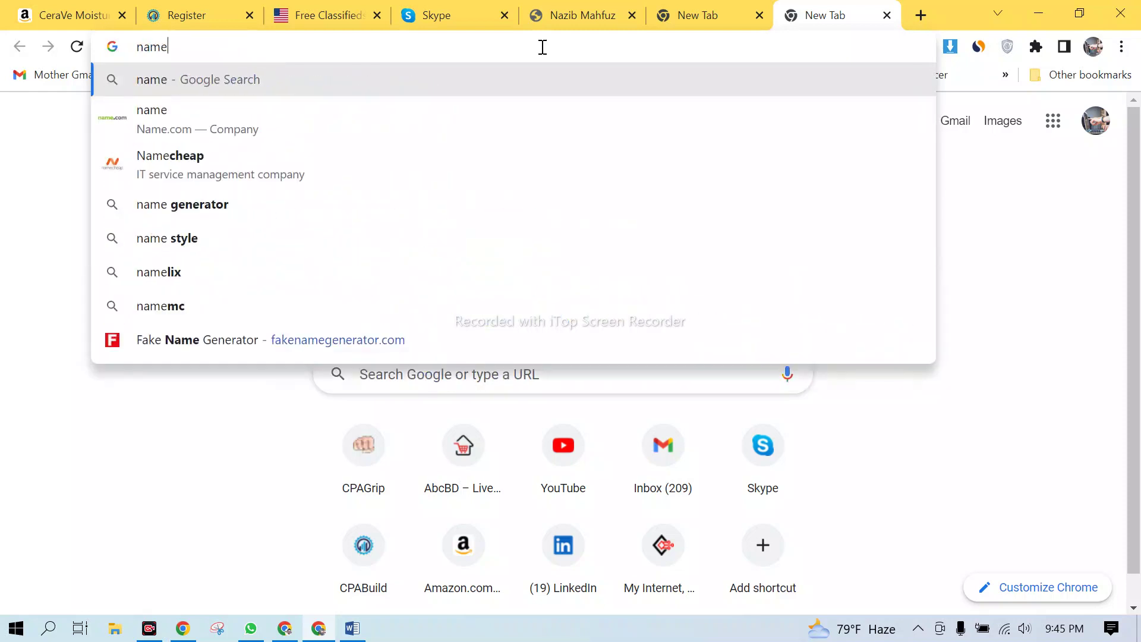
key(Down)
key(Down)
key(Return)
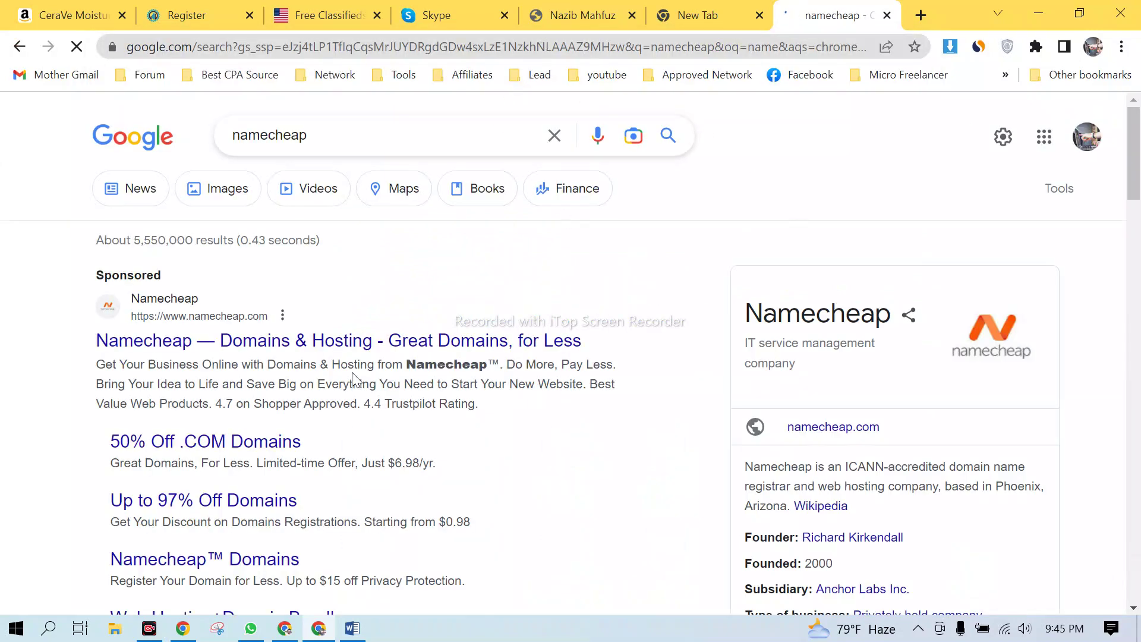
click(380, 347)
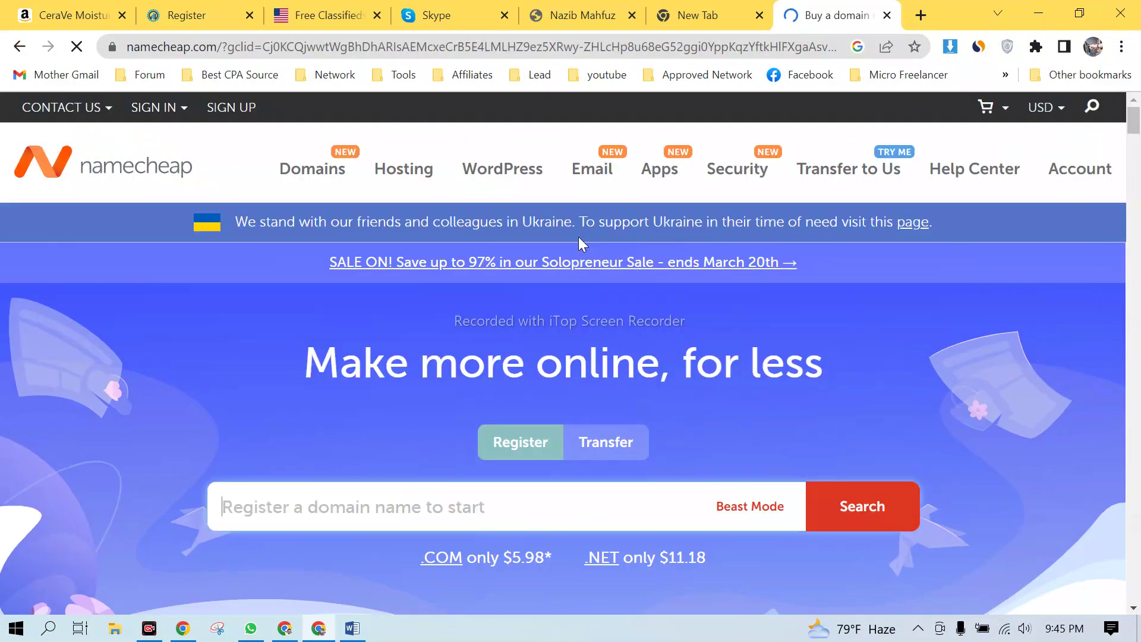
scroll(452, 428, down, 5)
scroll(469, 413, up, 5)
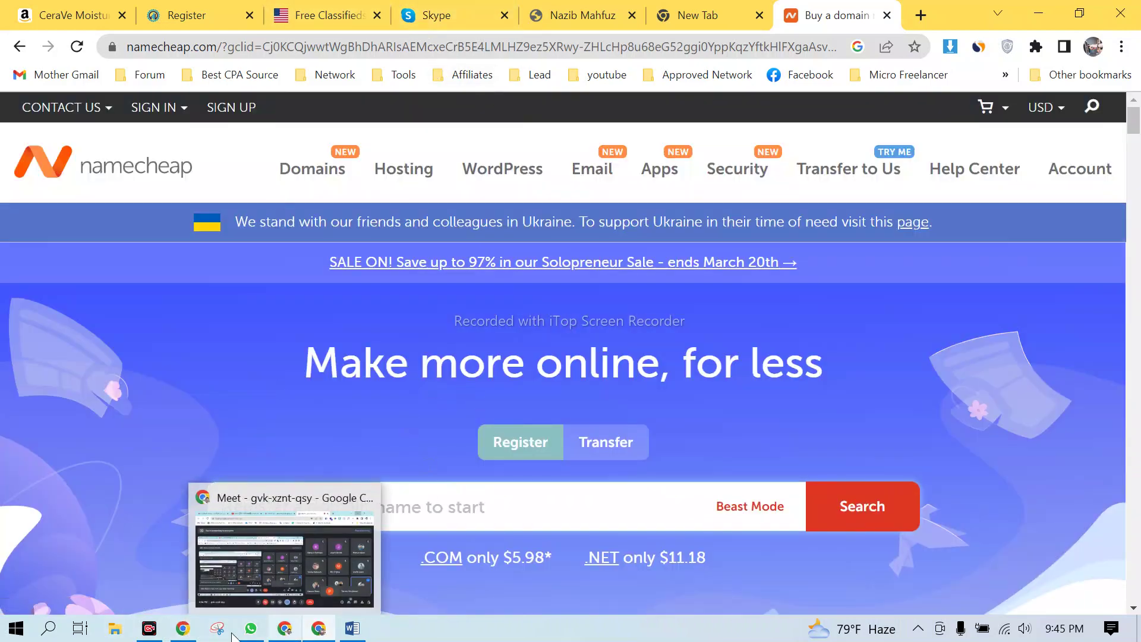
click(513, 497)
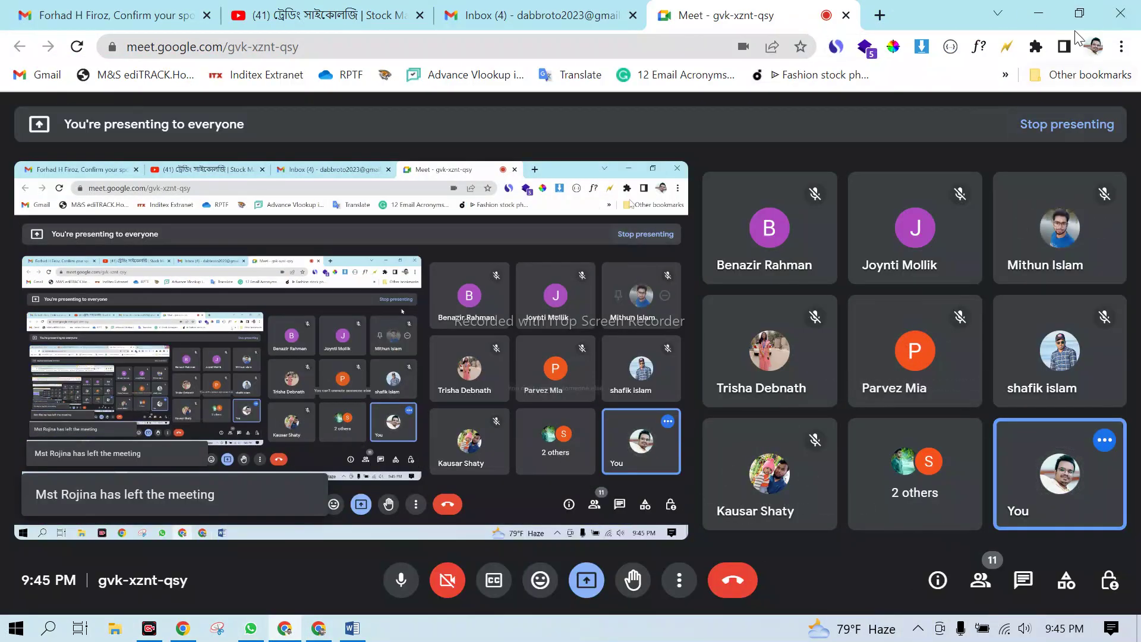
click(1035, 18)
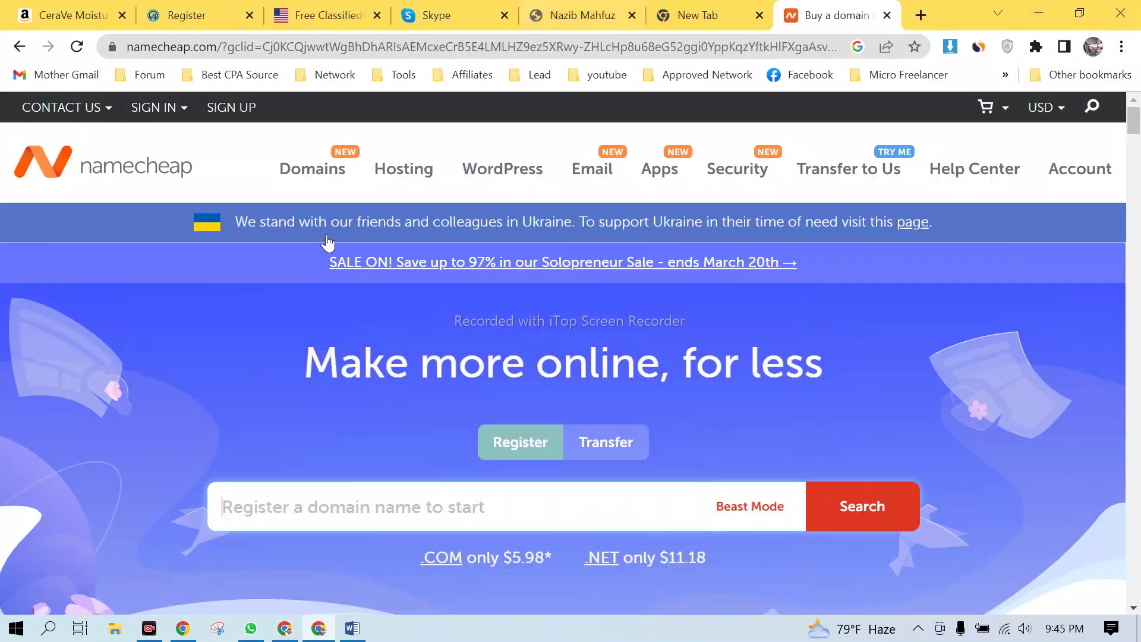
- Search Namecheap for forhad.com, which shows as a $4,299.00 premium domain
click(443, 505)
text(forhad)
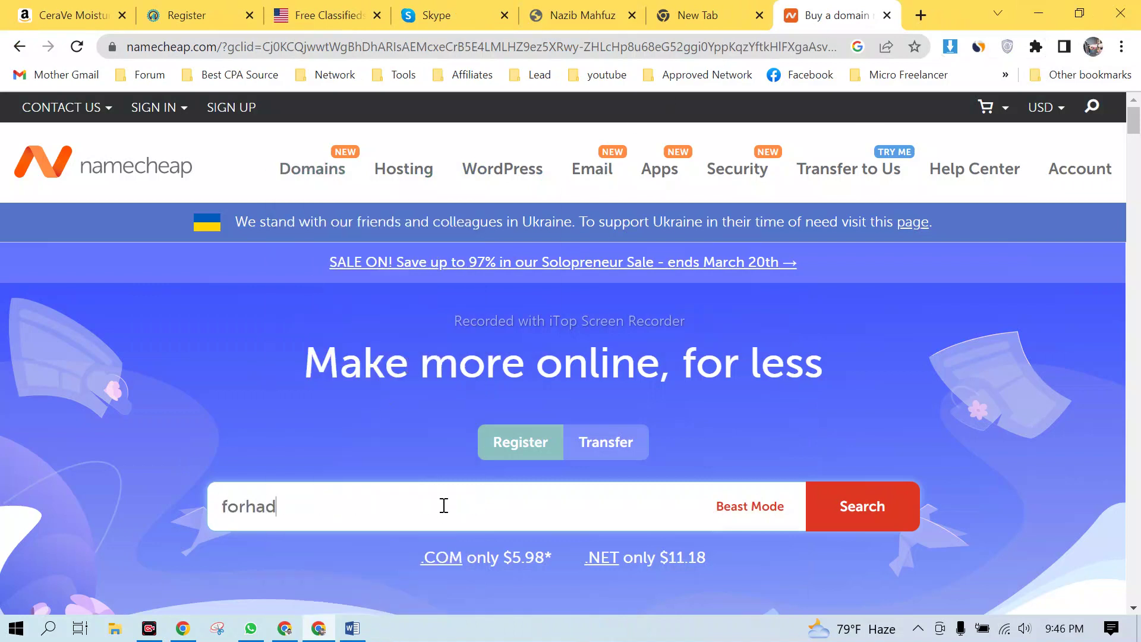
text(.com)
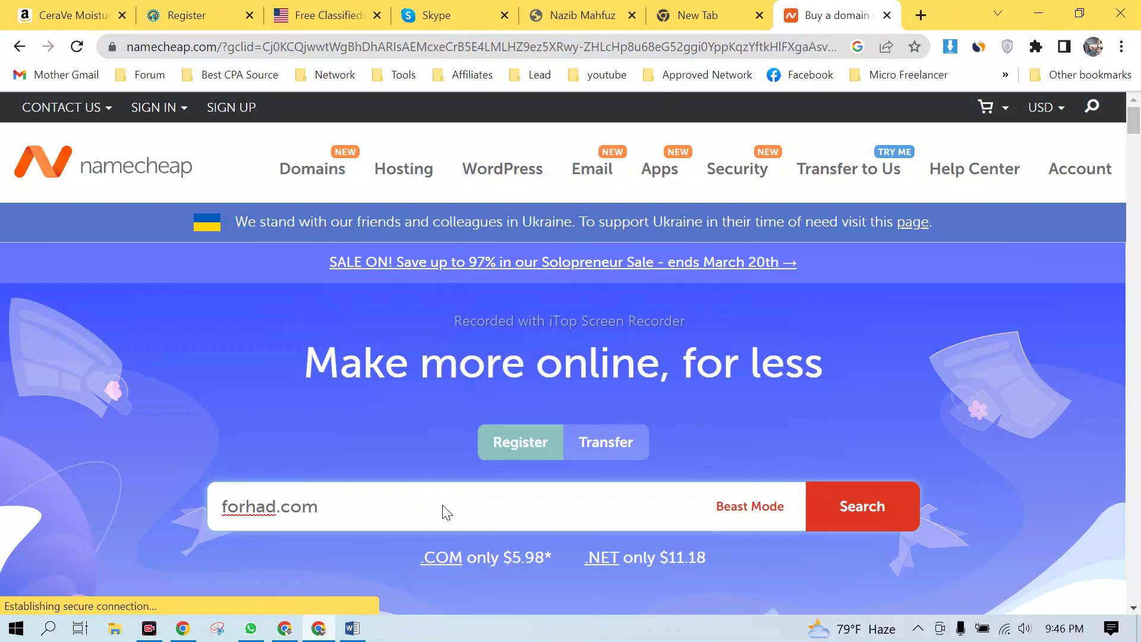
key(Return)
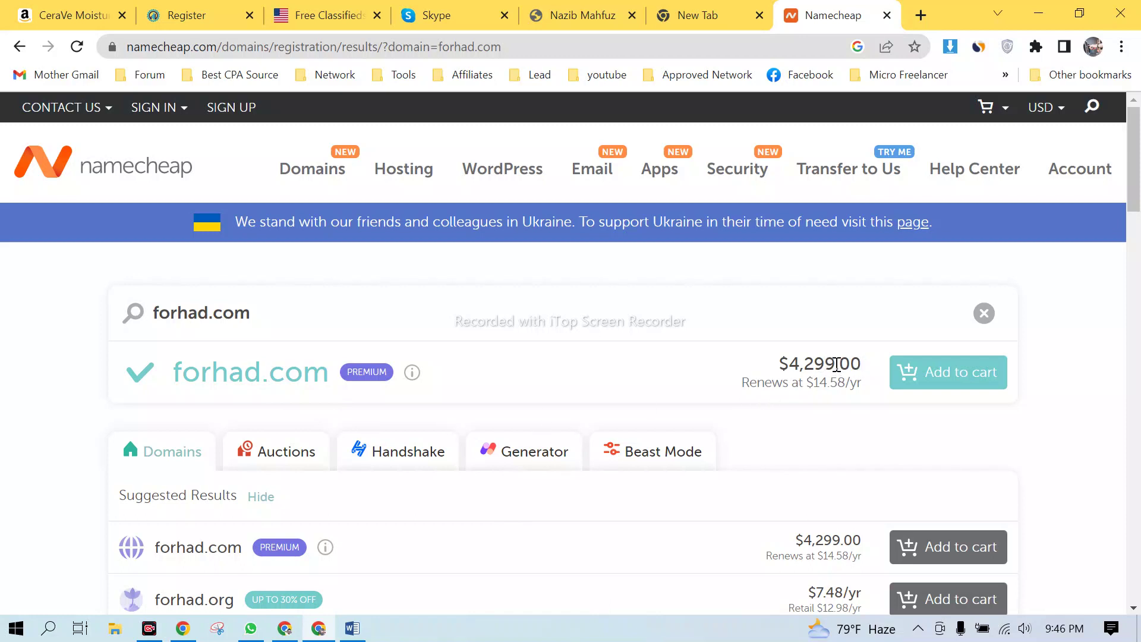
drag(835, 363, 786, 365)
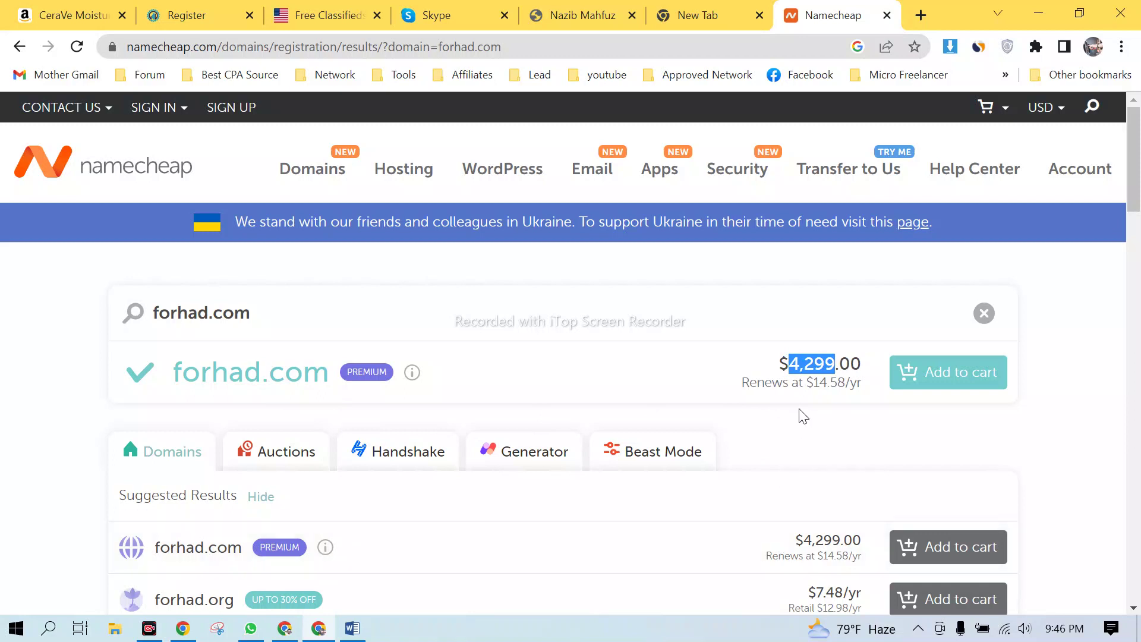
- Change the query to forhadabc.com, which is available at $7.98/yr
click(208, 313)
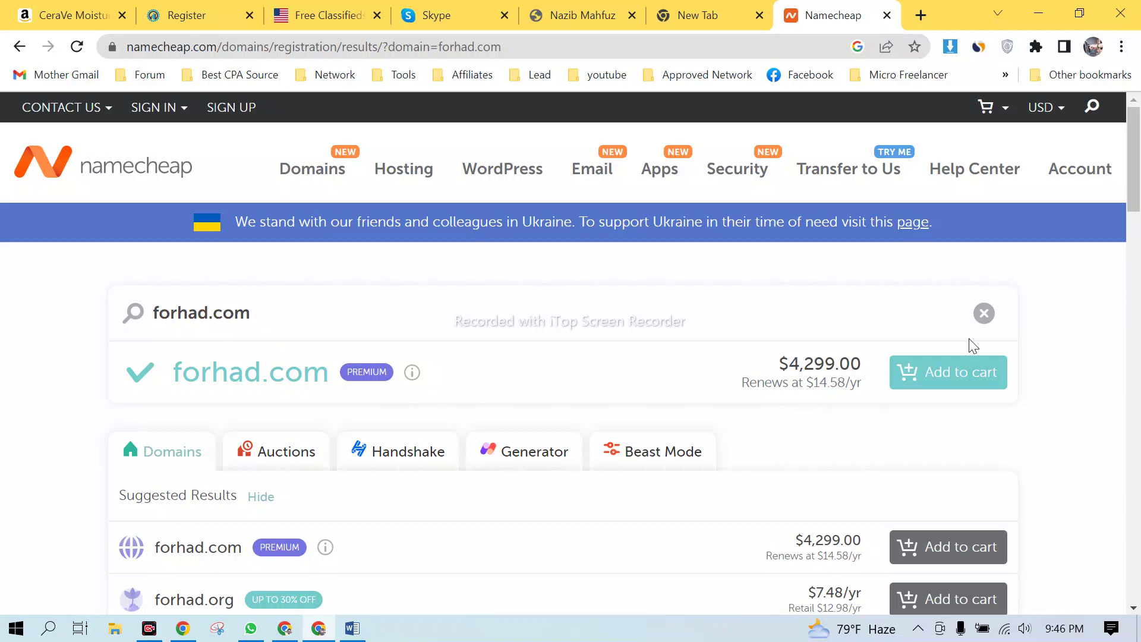
text(abc)
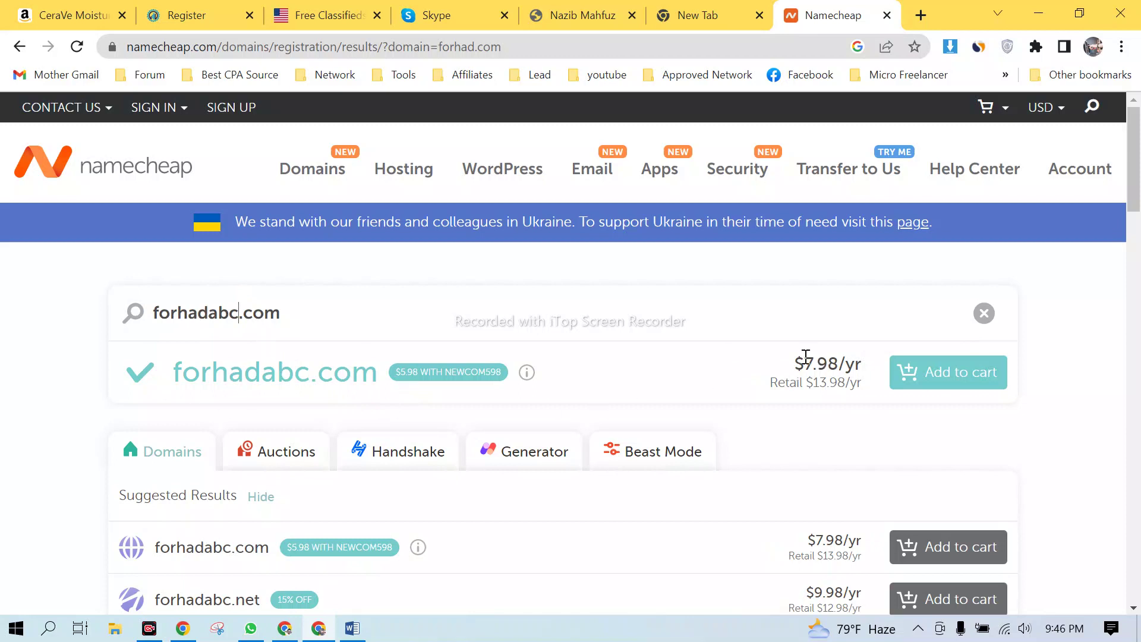
drag(806, 355, 843, 354)
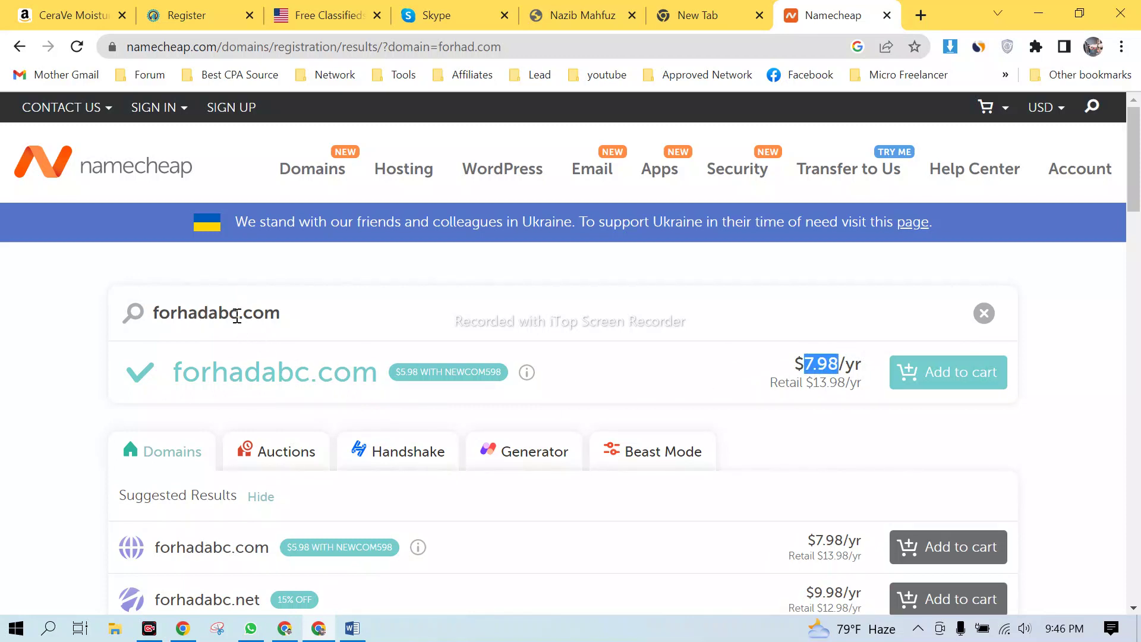
drag(238, 313, 162, 315)
- Replace the domain query with hemonta to check hemonta.com
click(161, 315)
key(BackSpace)
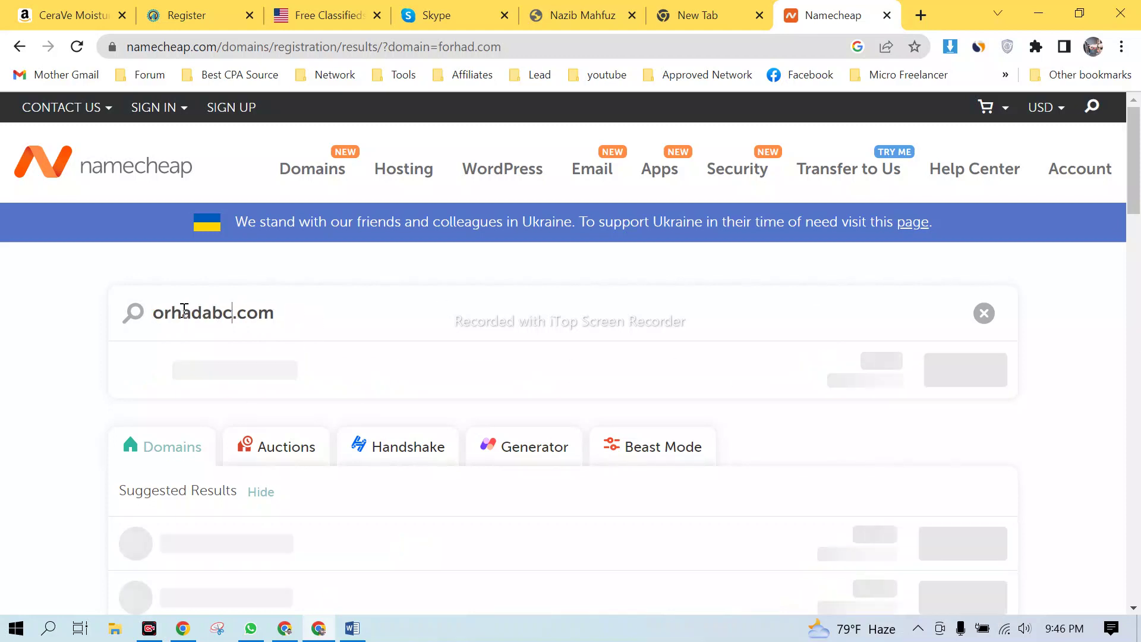
drag(234, 313, 156, 313)
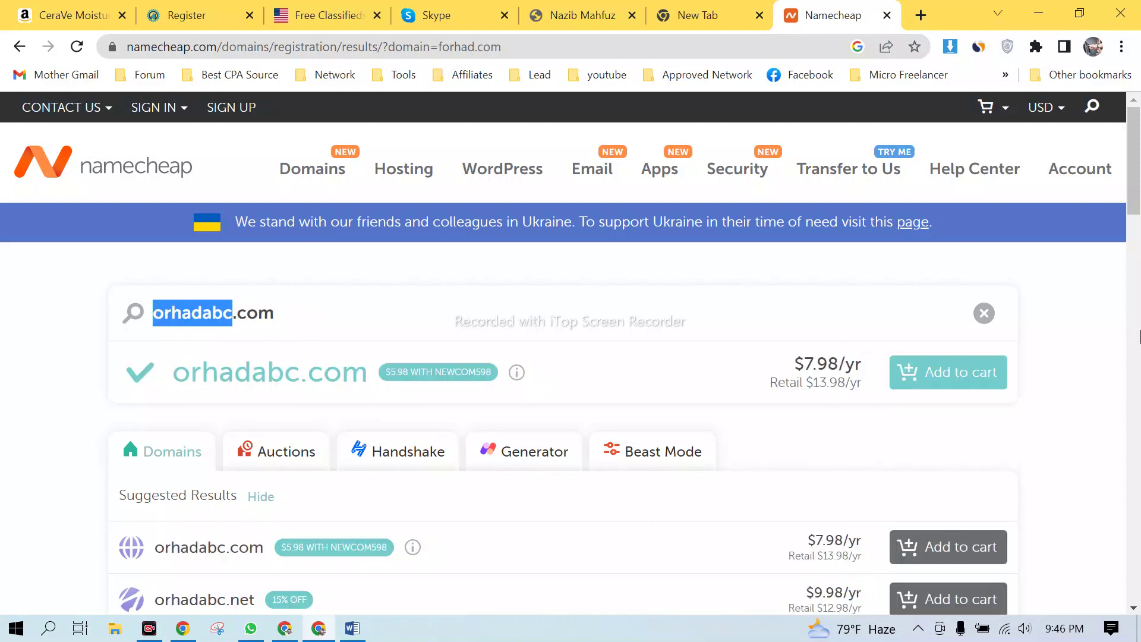
text(hemonta)
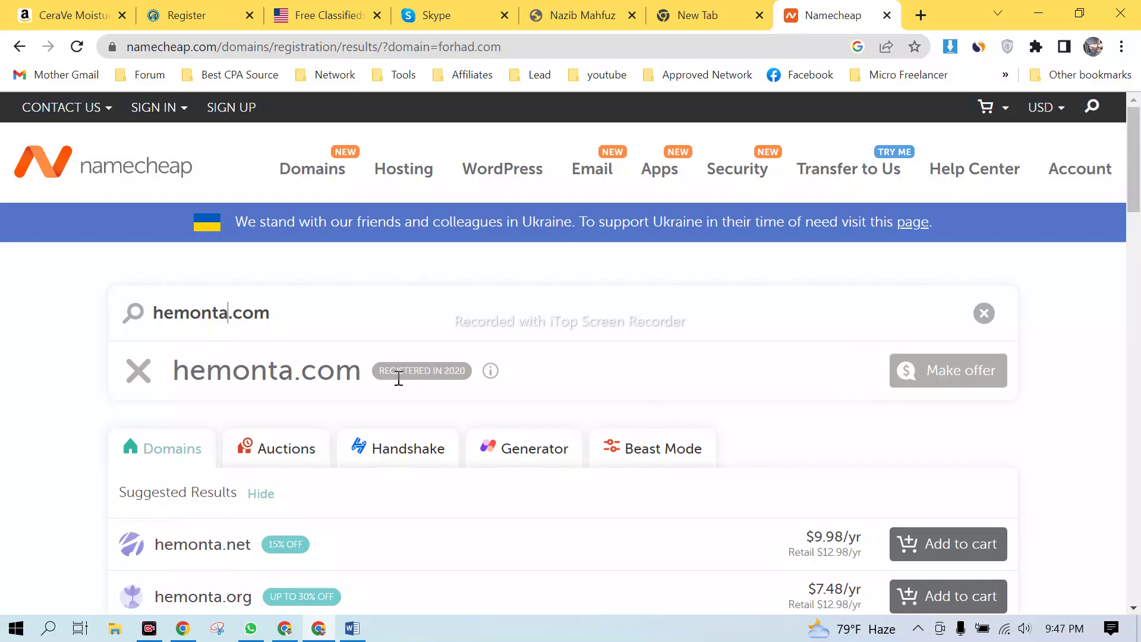
- Review hemonta.com results: taken, registered in 2020, alternatives like hemonta.net at $9.98/yr
mouse_move(408, 370)
scroll(416, 357, down, 4)
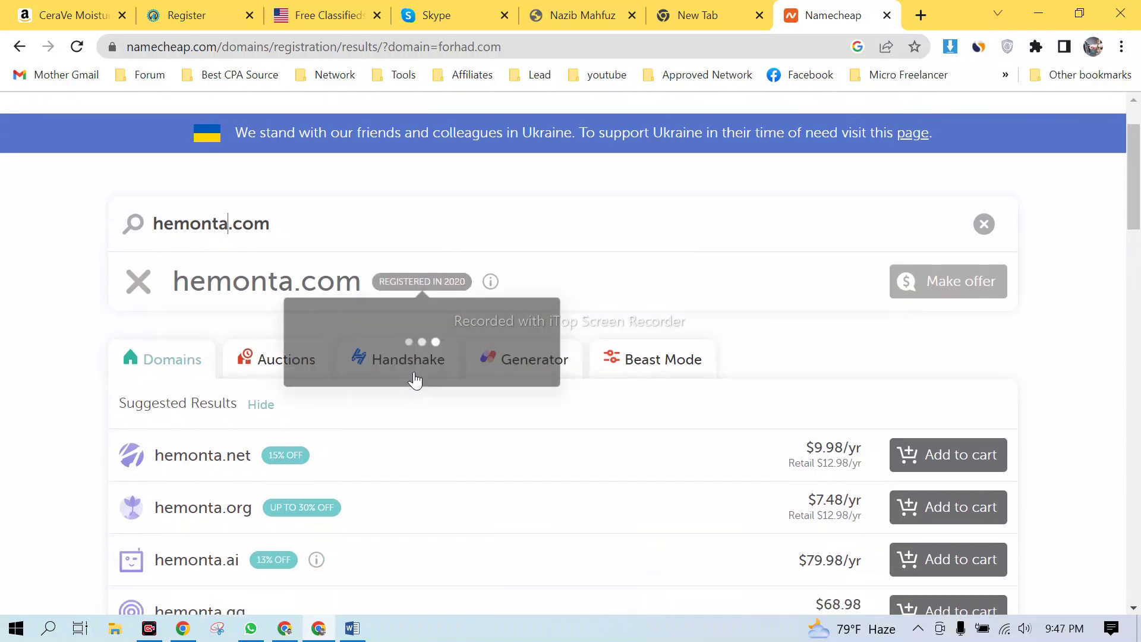
scroll(411, 206, up, 1)
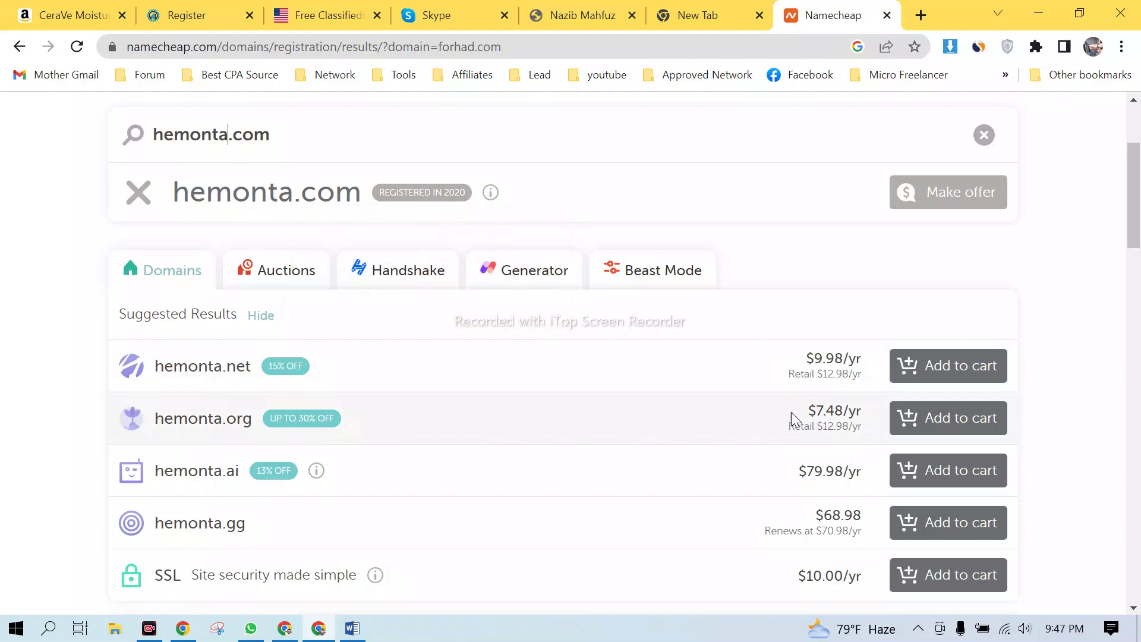
scroll(408, 485, down, 6)
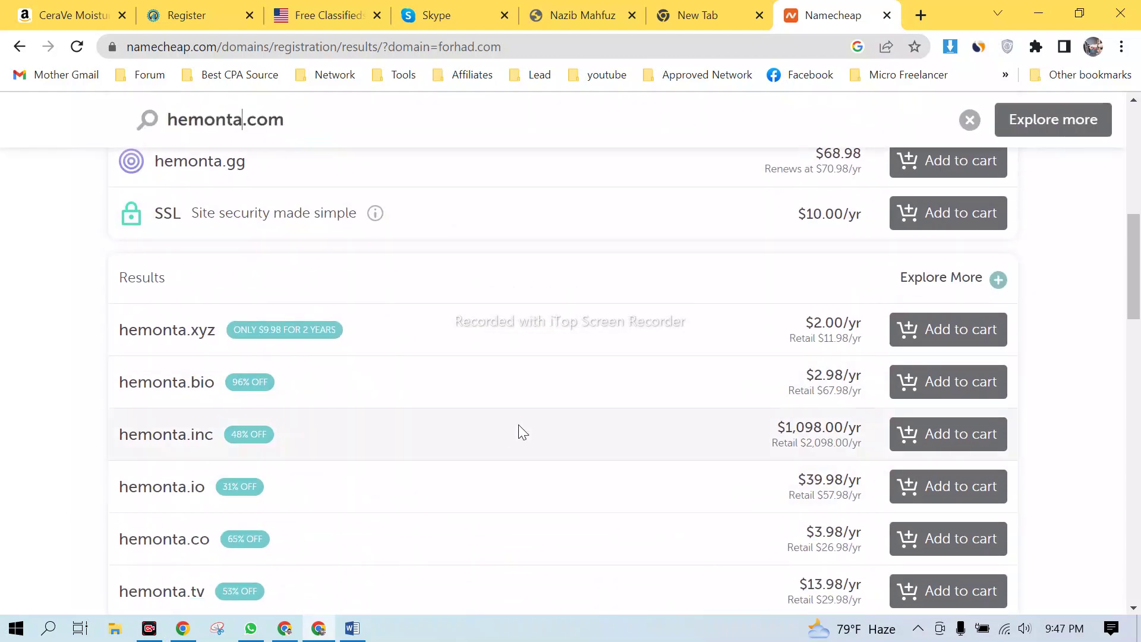
scroll(521, 428, down, 4)
scroll(522, 428, up, 11)
scroll(288, 356, up, 2)
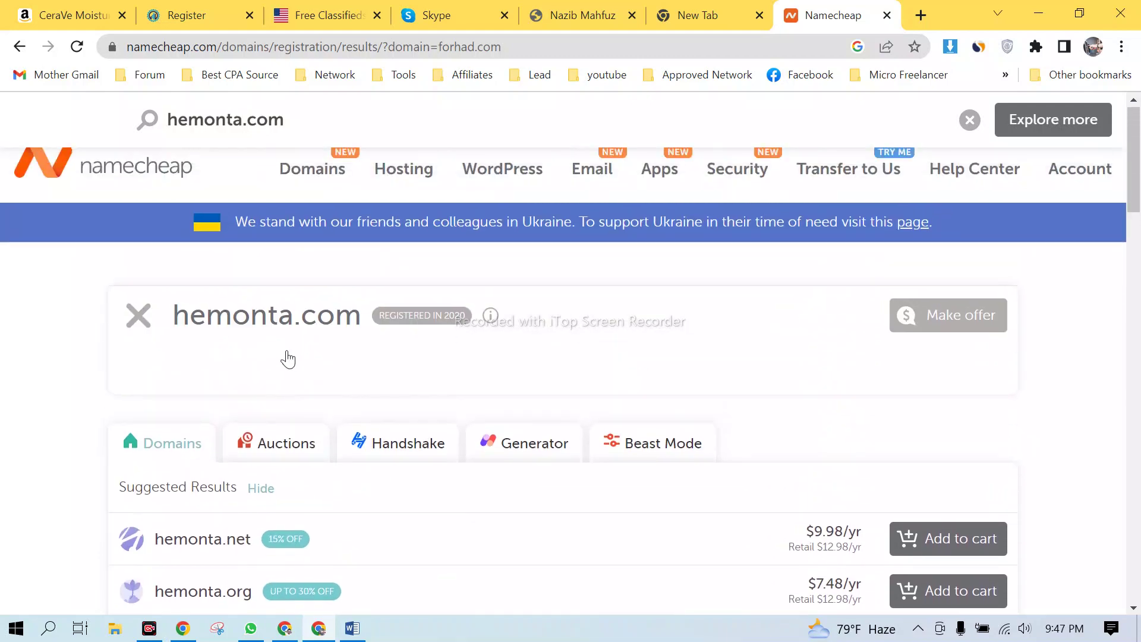
scroll(314, 402, down, 8)
scroll(315, 403, up, 7)
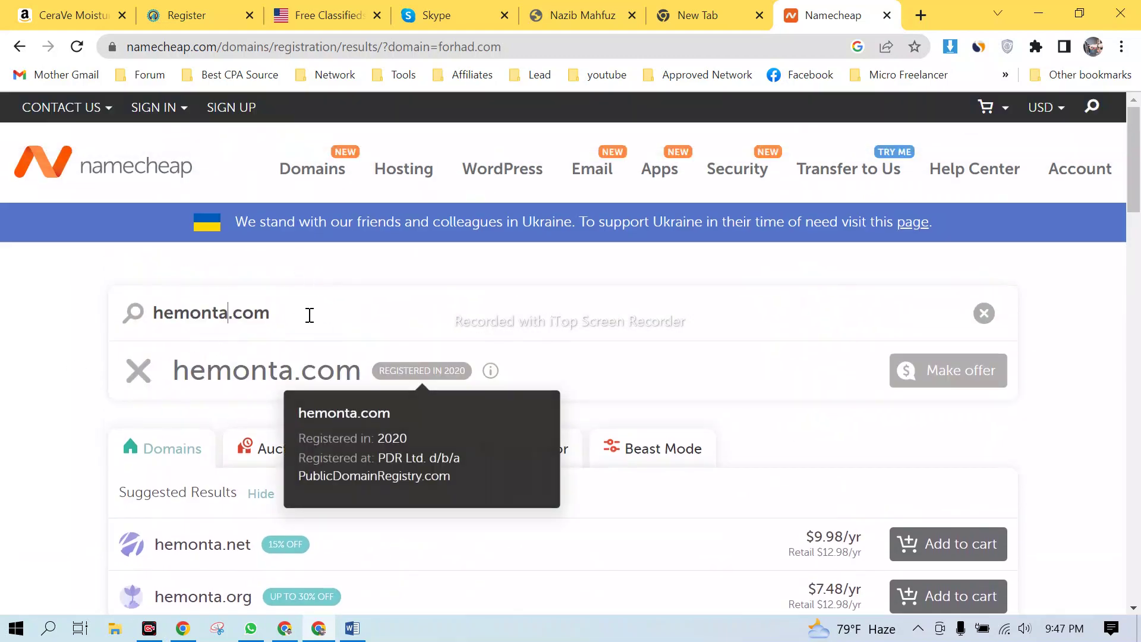
drag(301, 313, 3, 312)
- Search forhad.xyz and review the results, including forhad.bio at $2.98/yr
text(fo)
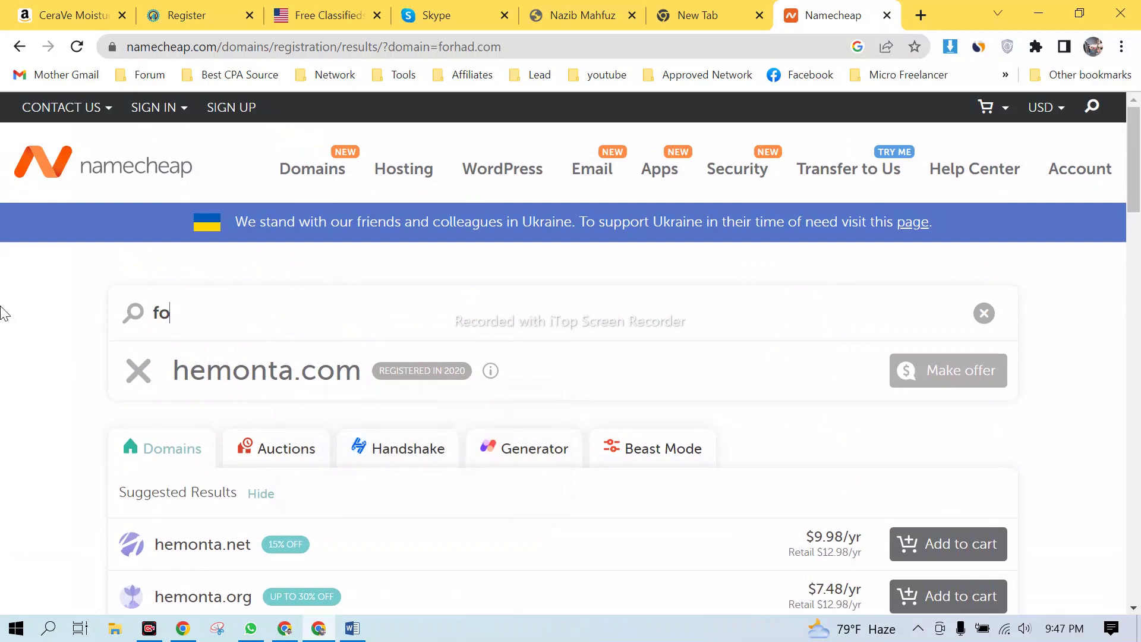
text(rhad.xyz)
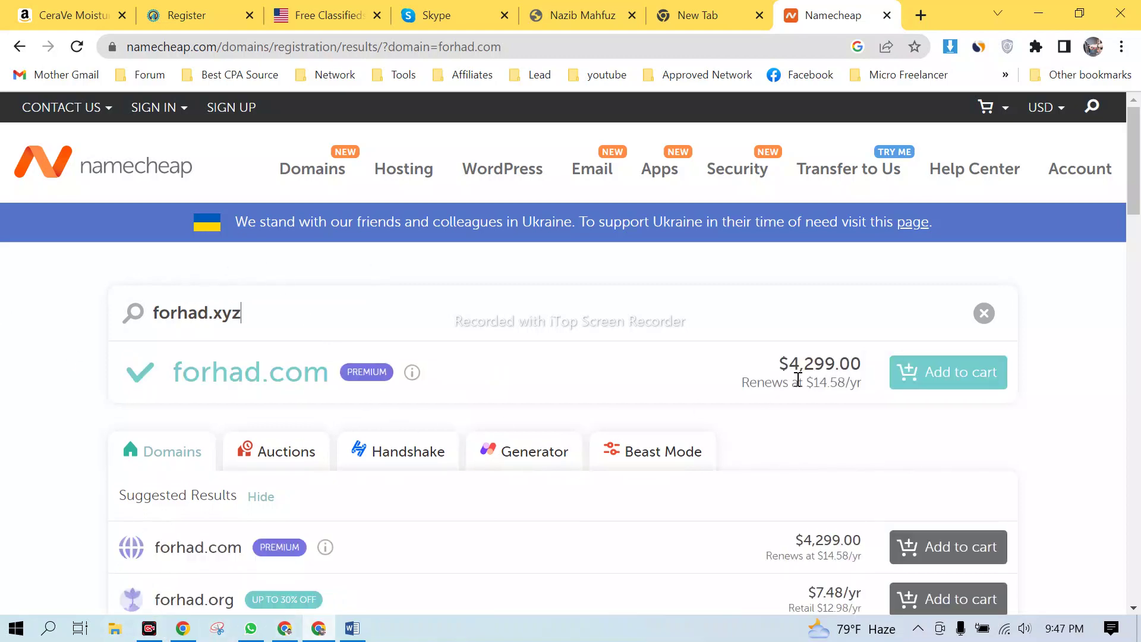
scroll(846, 376, down, 5)
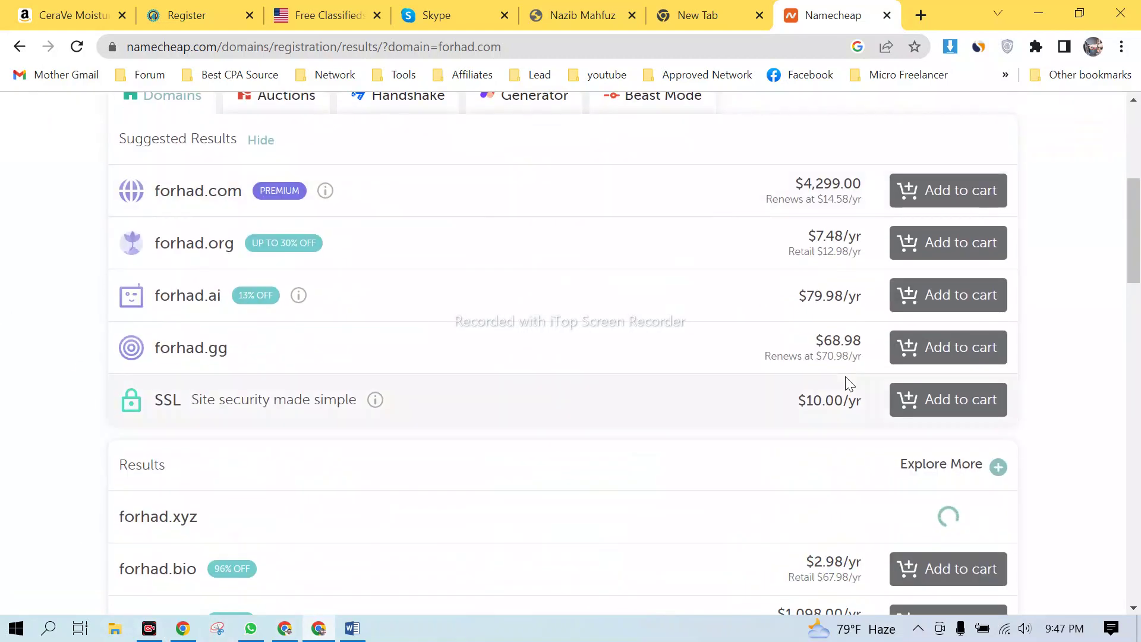
scroll(845, 376, down, 4)
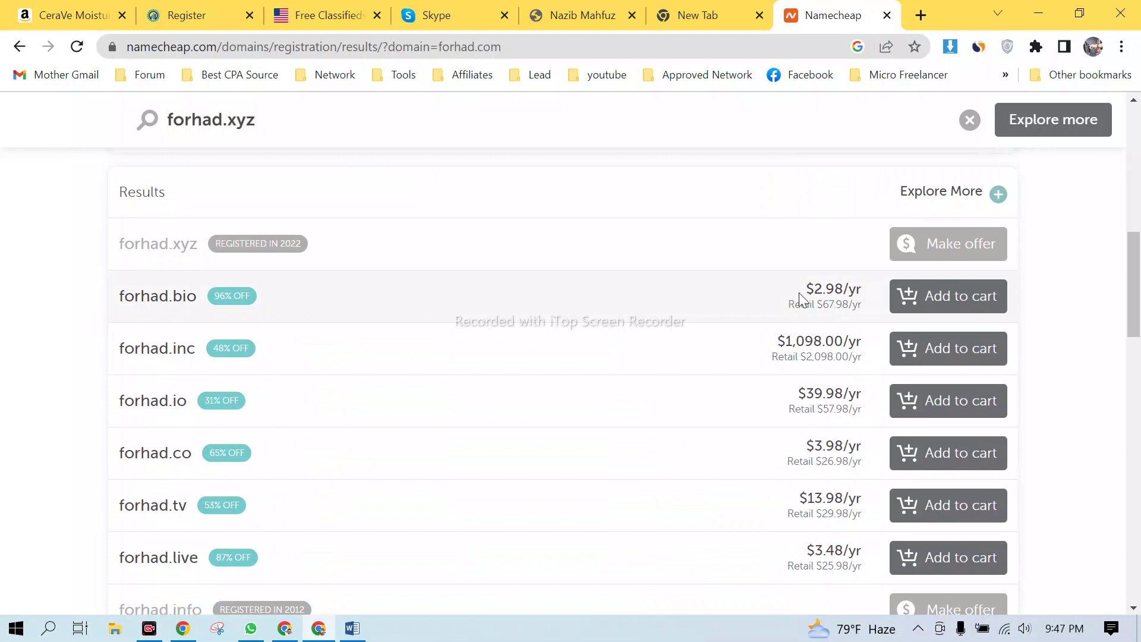
triple_click(865, 288)
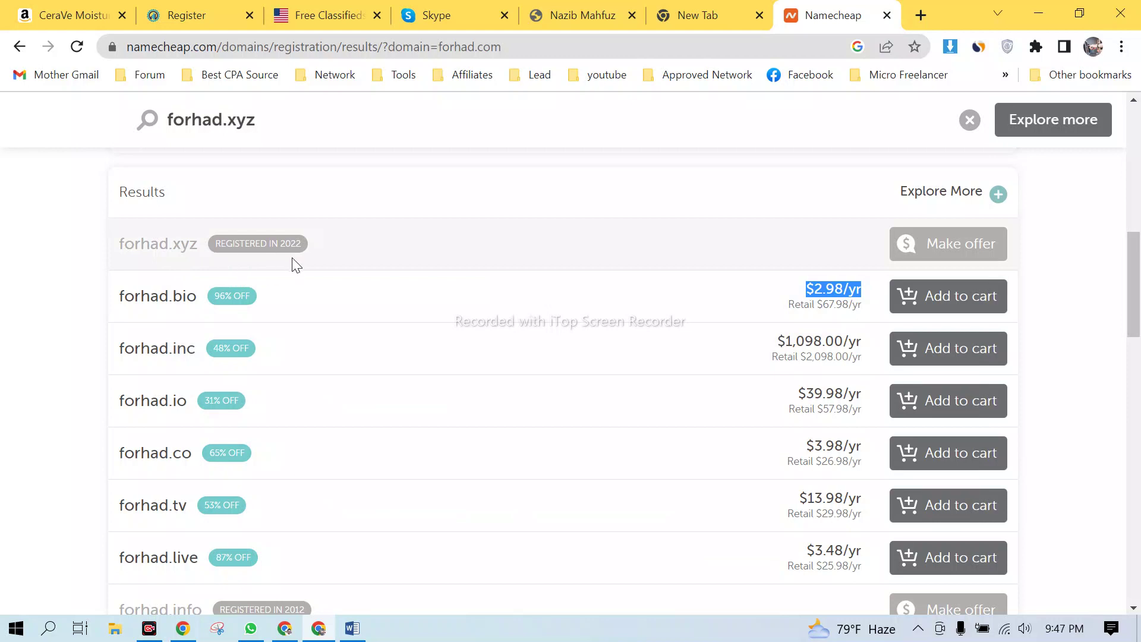
mouse_move(306, 260)
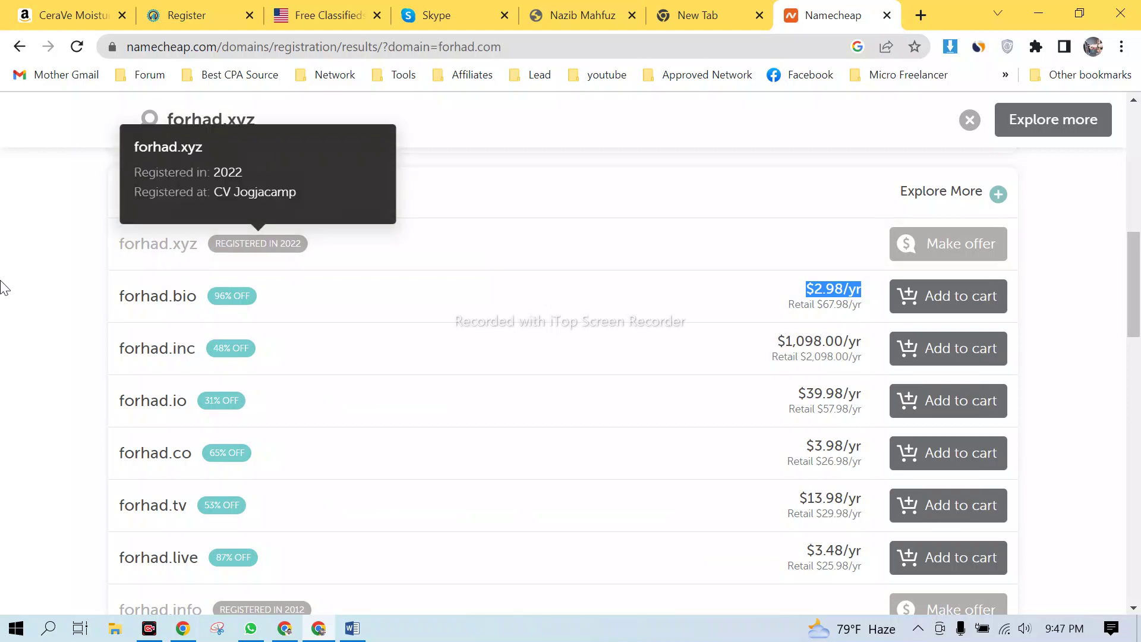
click(469, 287)
scroll(504, 335, down, 1)
scroll(504, 335, down, 5)
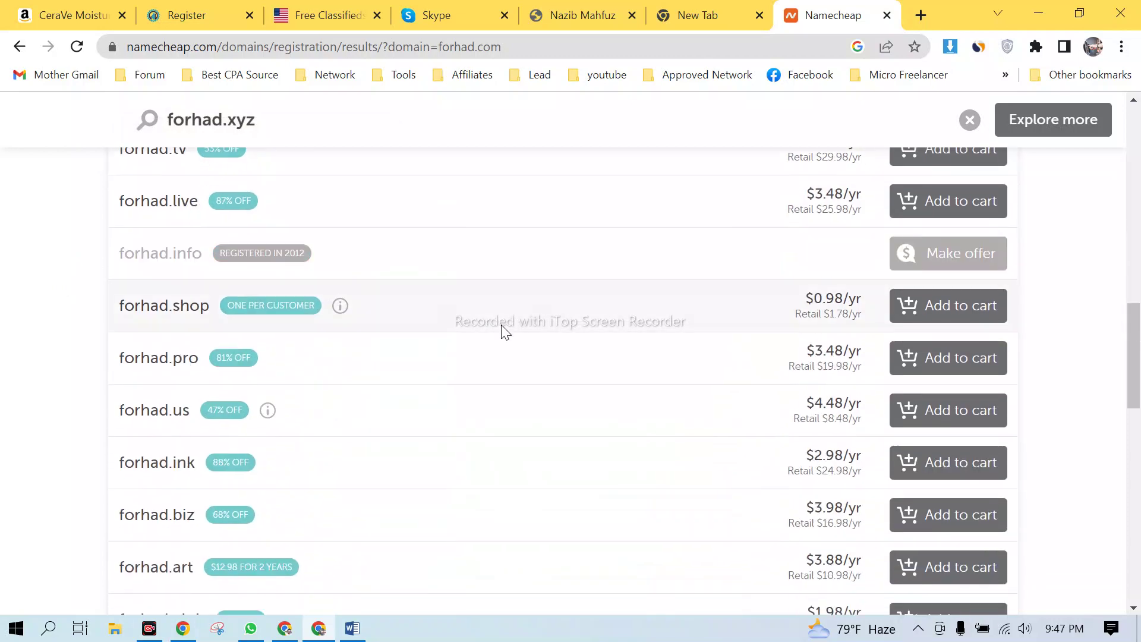
scroll(502, 331, down, 8)
scroll(503, 330, up, 20)
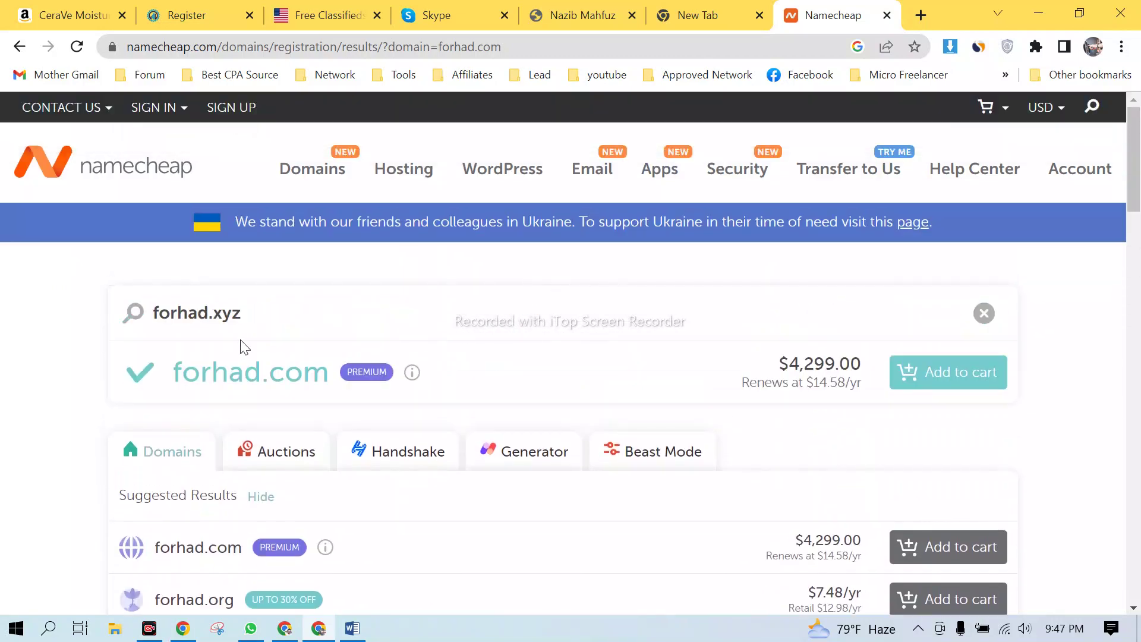
- Clear the Namecheap domain search box
drag(240, 314, 213, 314)
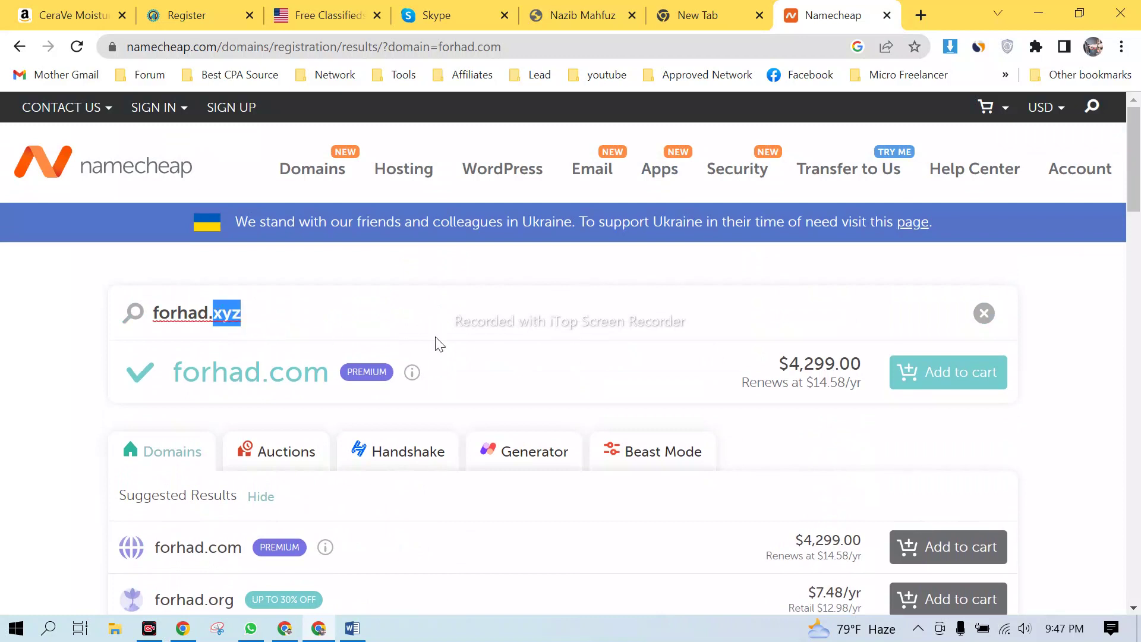
key(BackSpace)
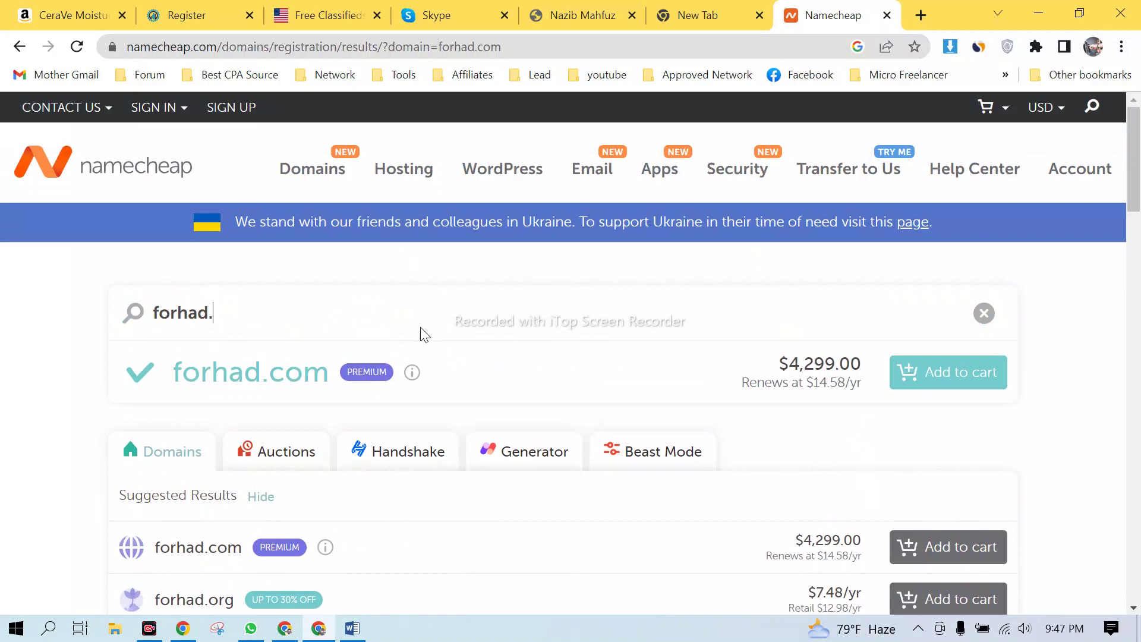
key(ctrl+a)
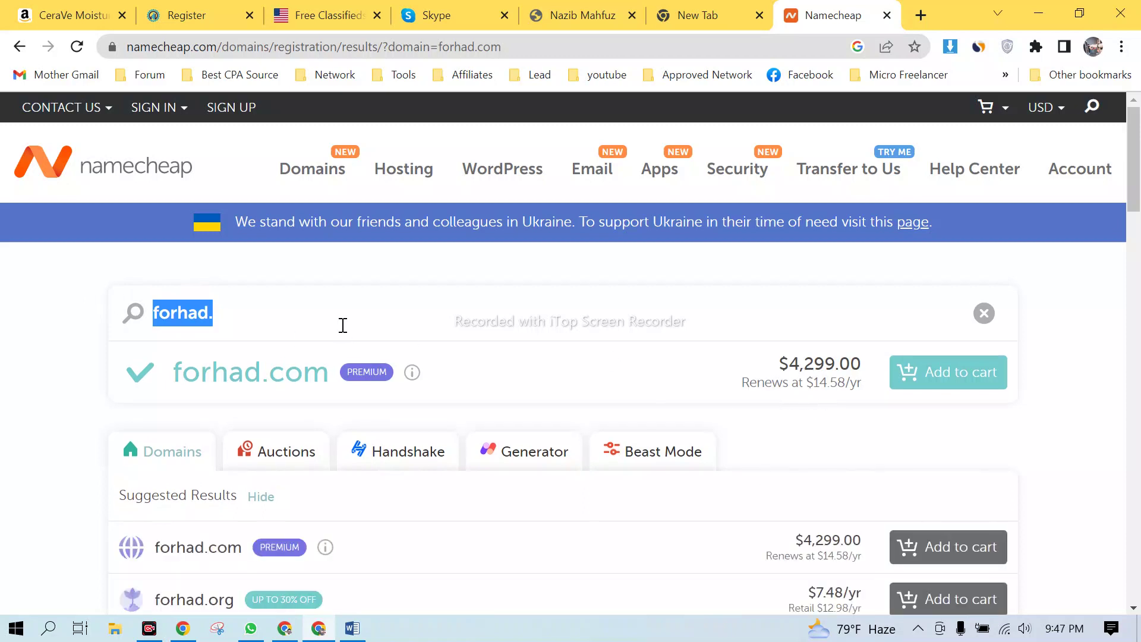
key(BackSpace)
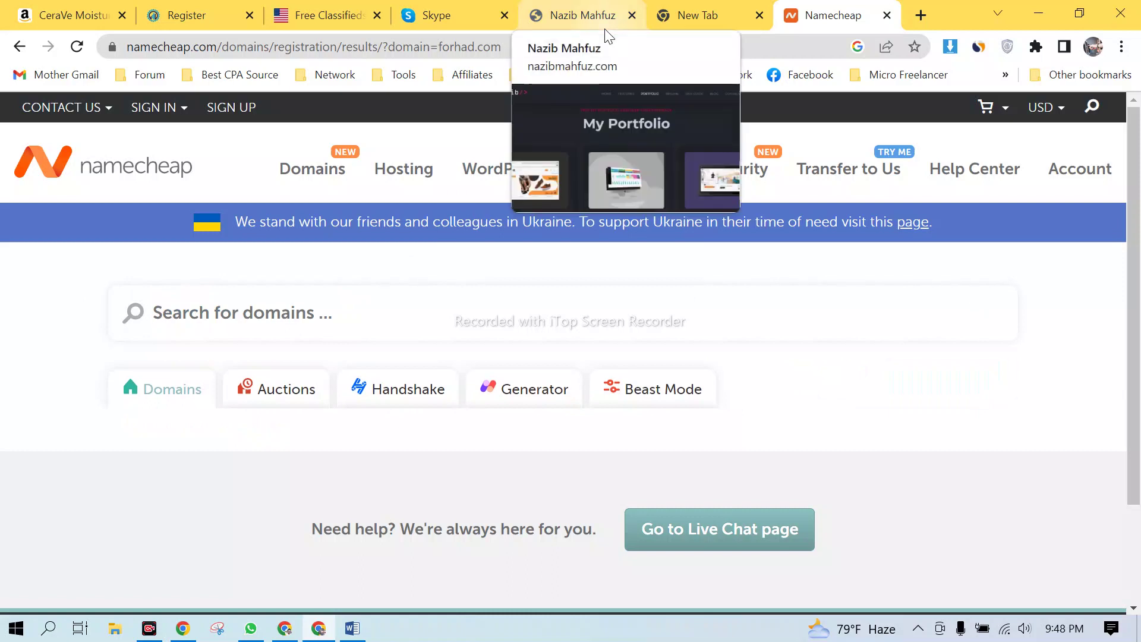
- Look over the Namecheap Web Hosting page, then close the Namecheap tab
click(403, 174)
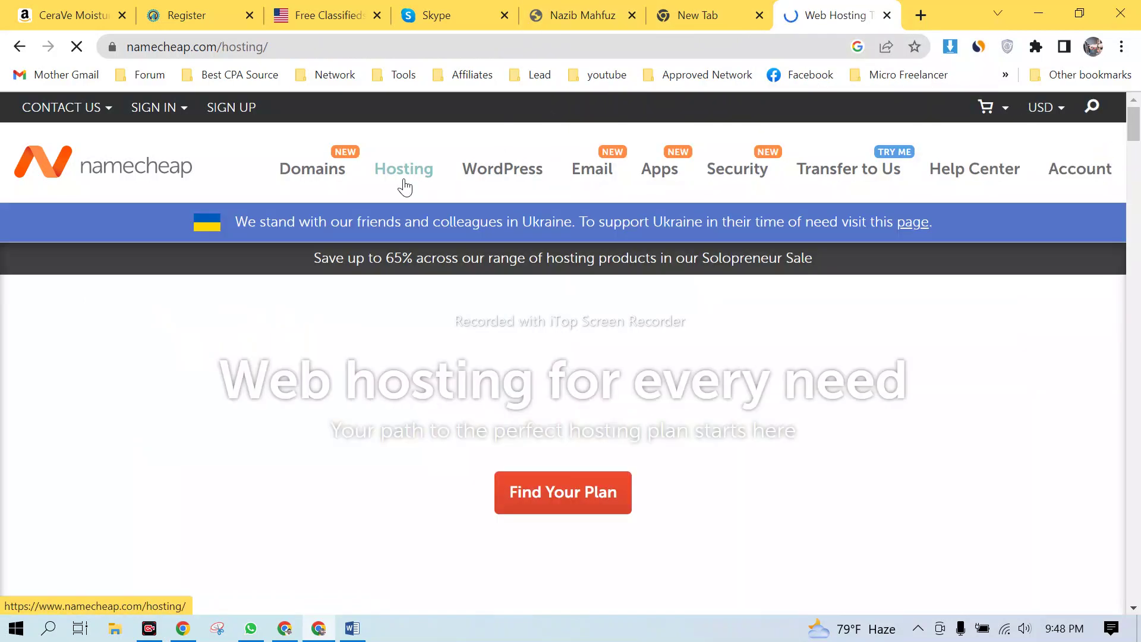
scroll(517, 315, down, 15)
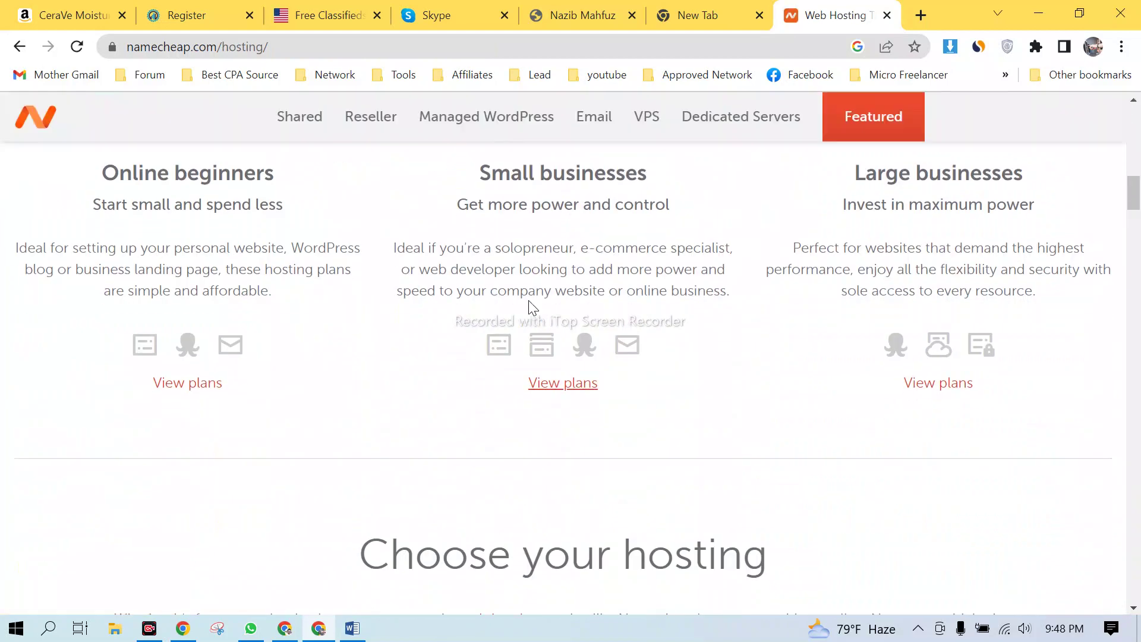
scroll(622, 285, down, 3)
scroll(705, 198, up, 20)
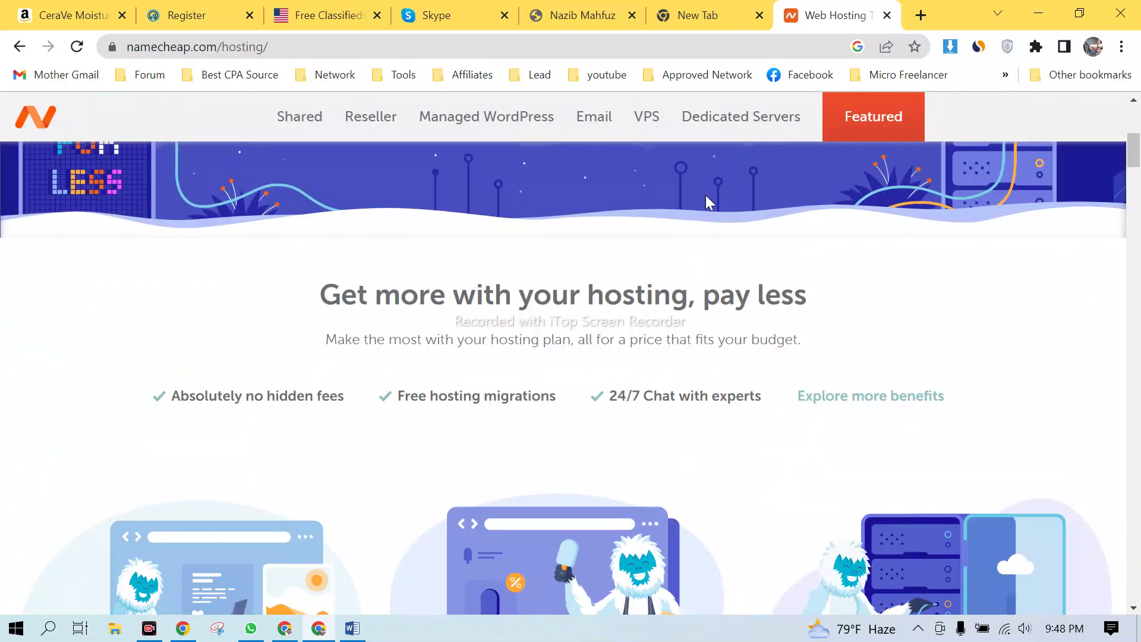
click(887, 15)
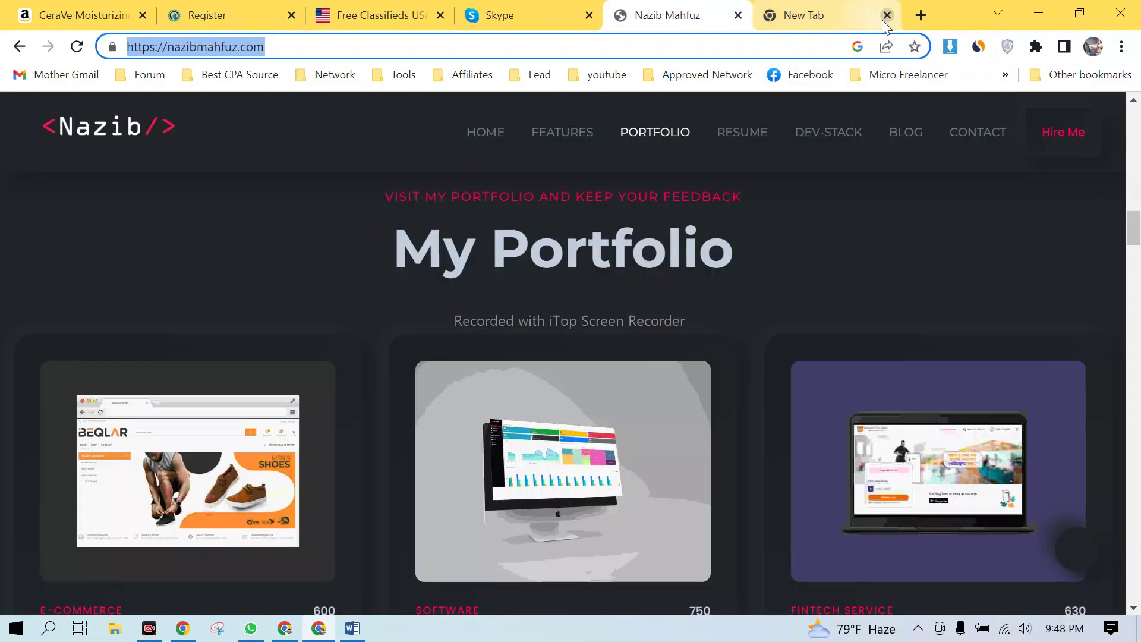
- Close the nazibmahfuz.com tab and return to the CPABuild Register tab
click(818, 16)
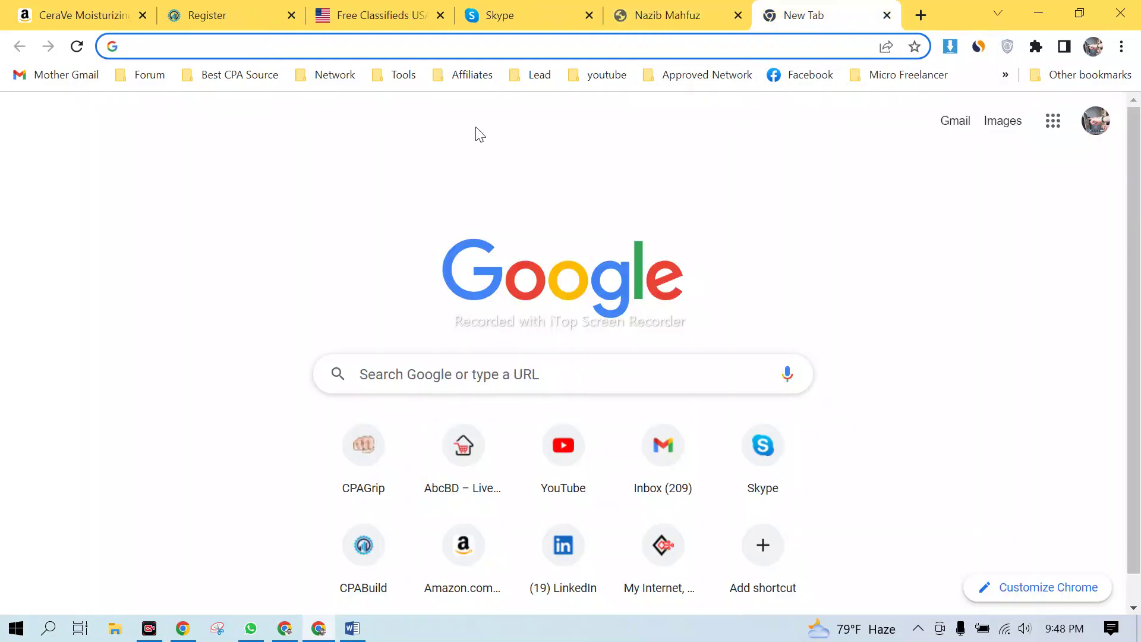
click(523, 46)
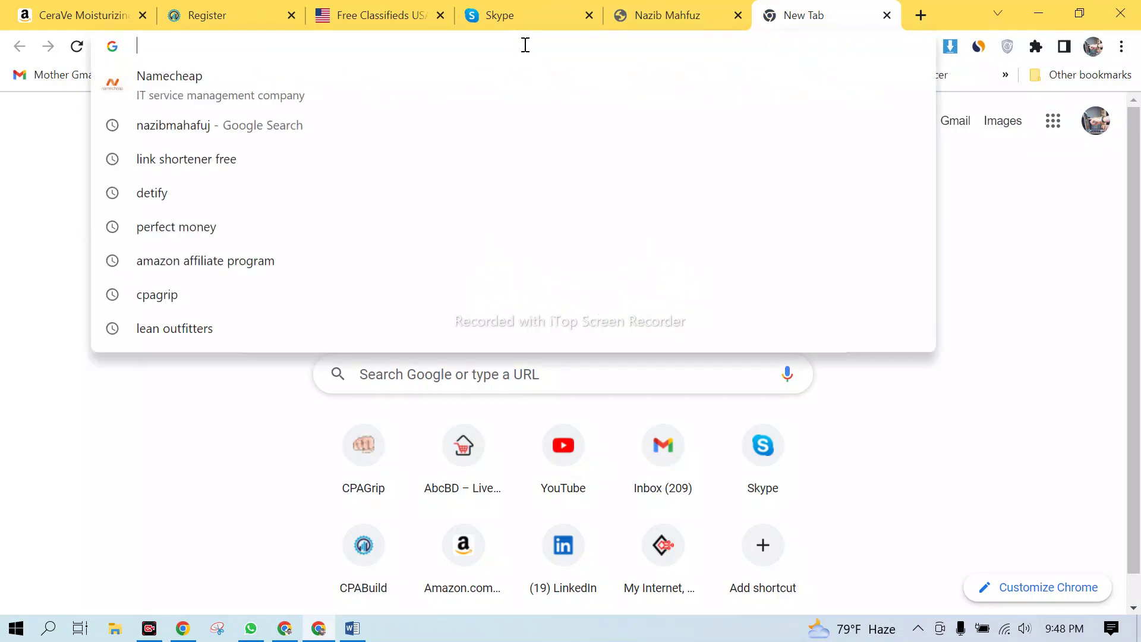
click(13, 187)
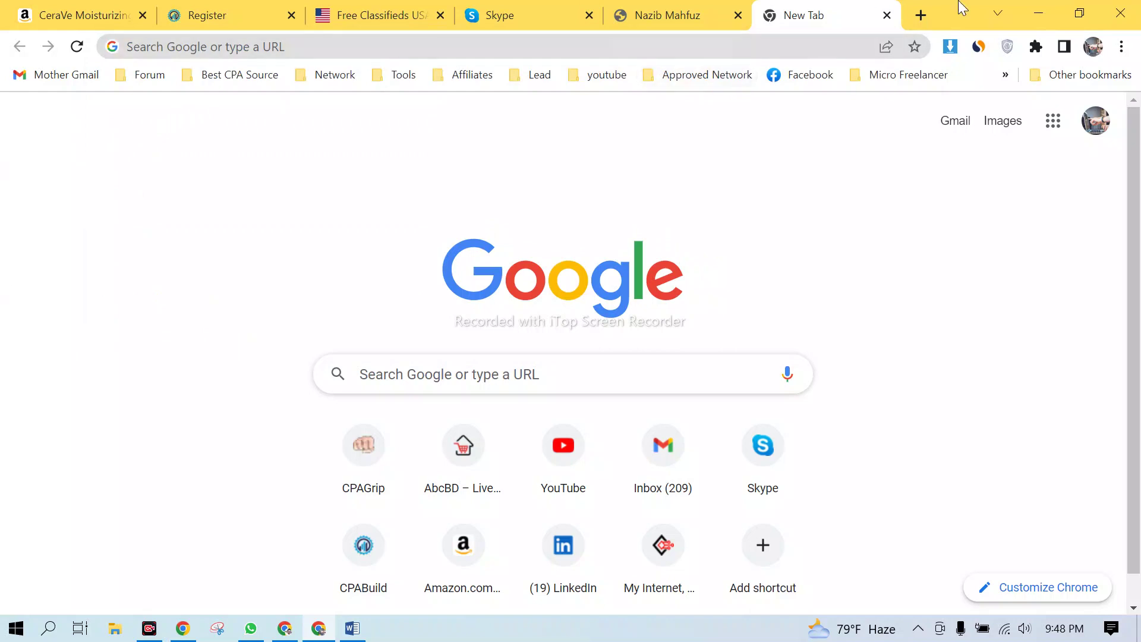
mouse_move(683, 21)
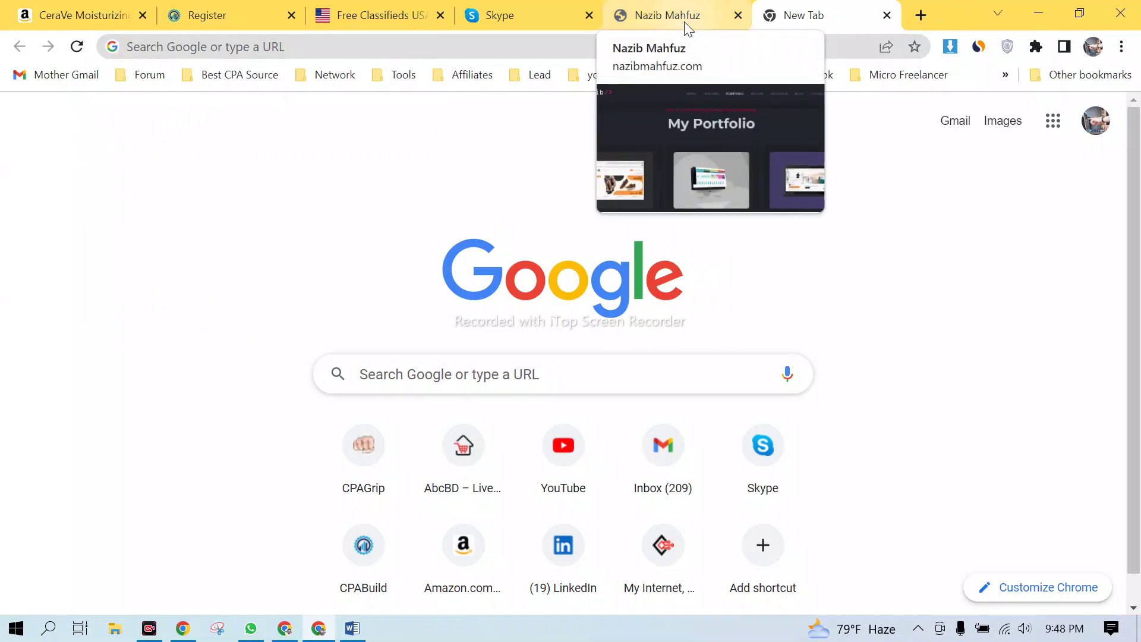
click(738, 15)
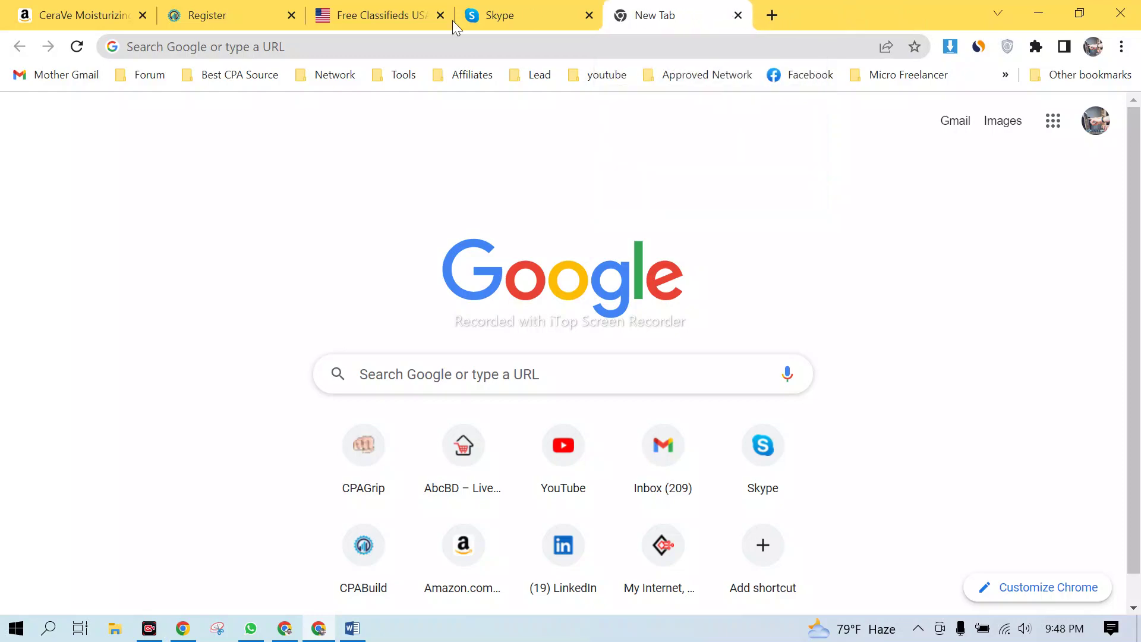
click(347, 21)
click(267, 13)
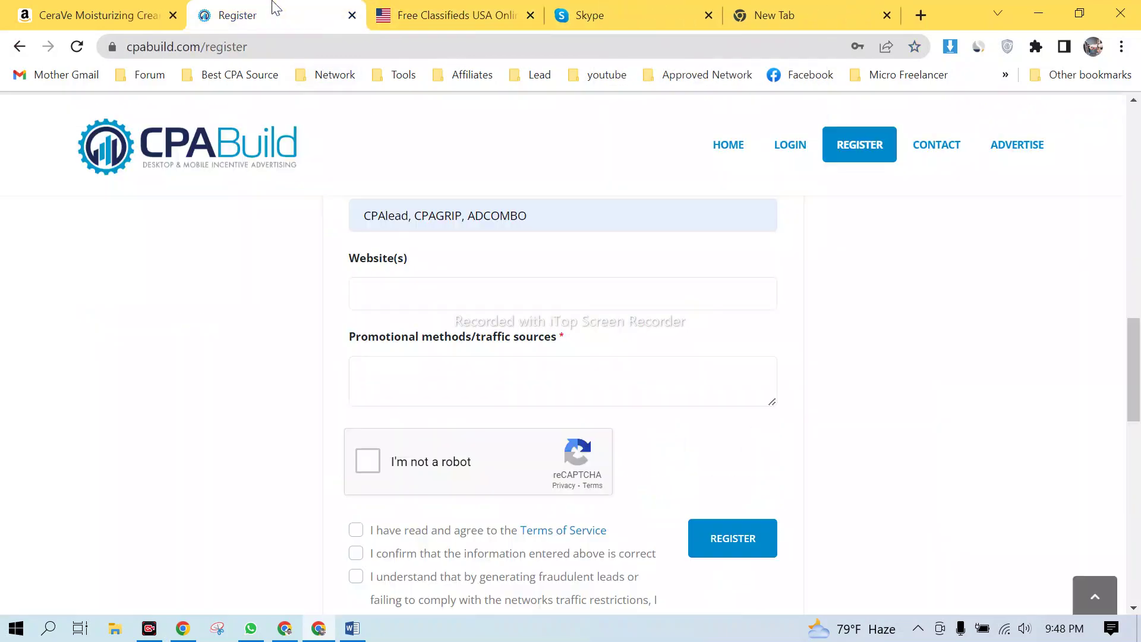
click(393, 299)
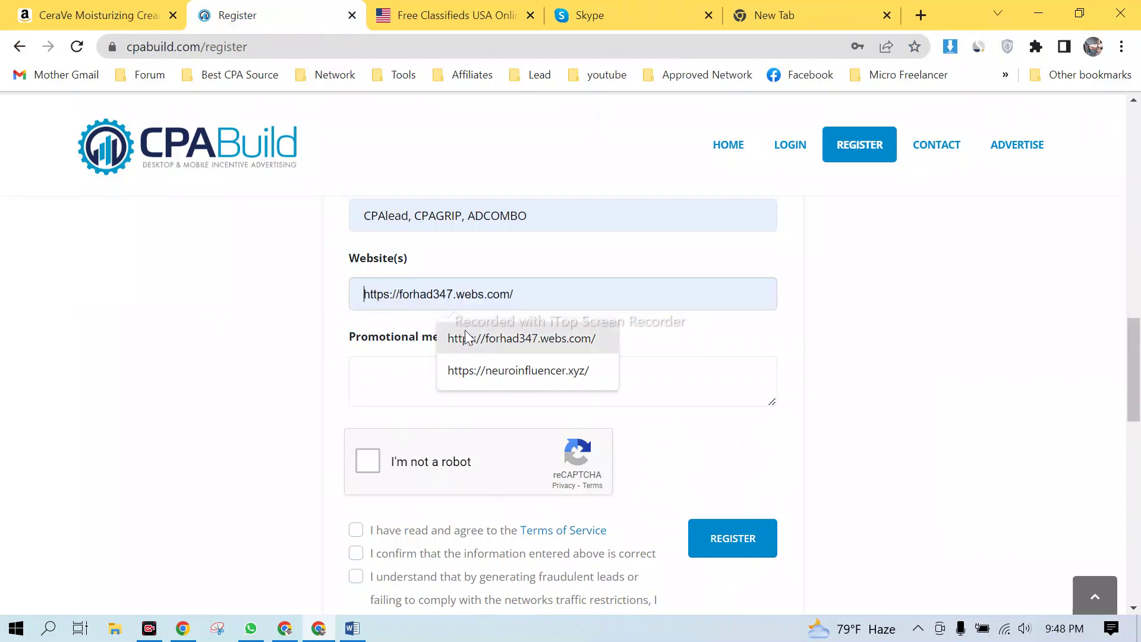
click(541, 341)
drag(535, 297, 332, 305)
key(ctrl+c)
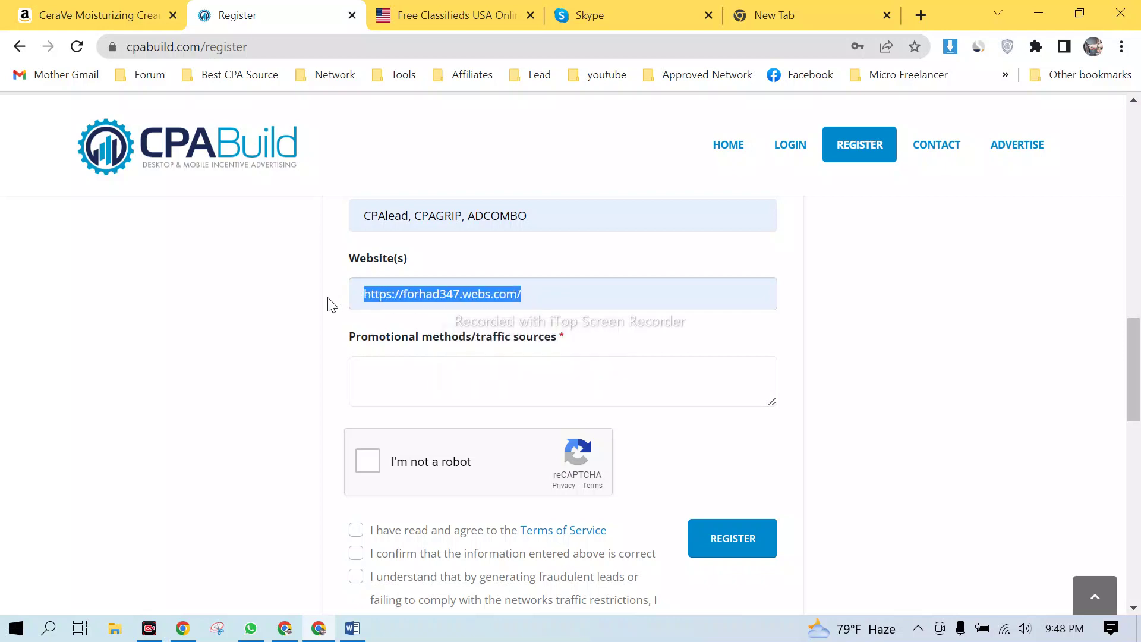
click(786, 14)
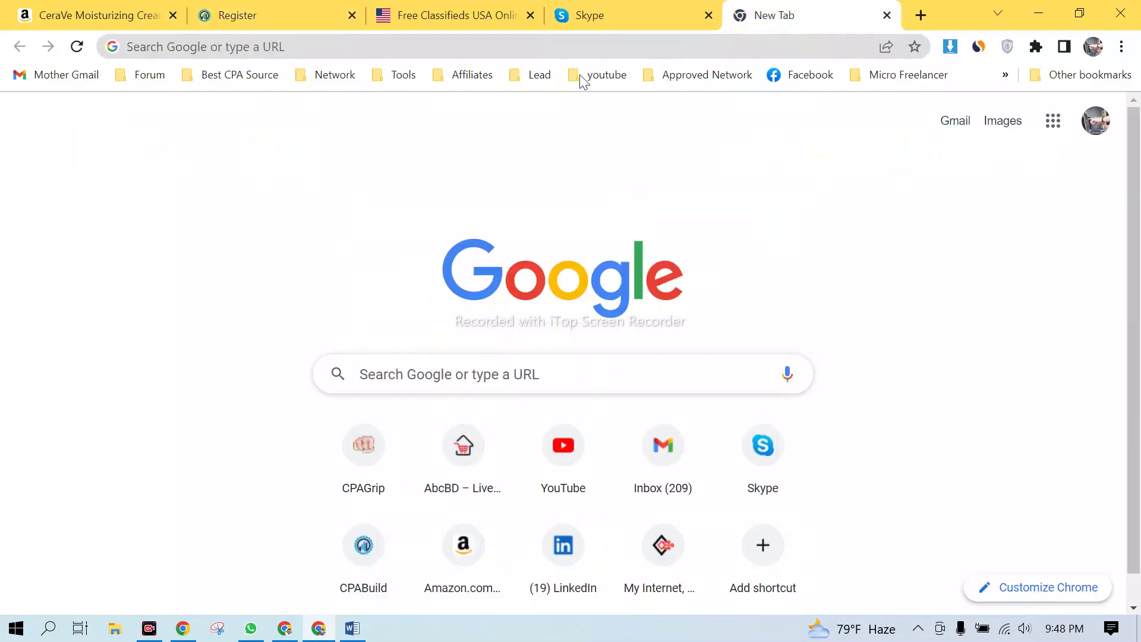
click(434, 46)
key(ctrl+v)
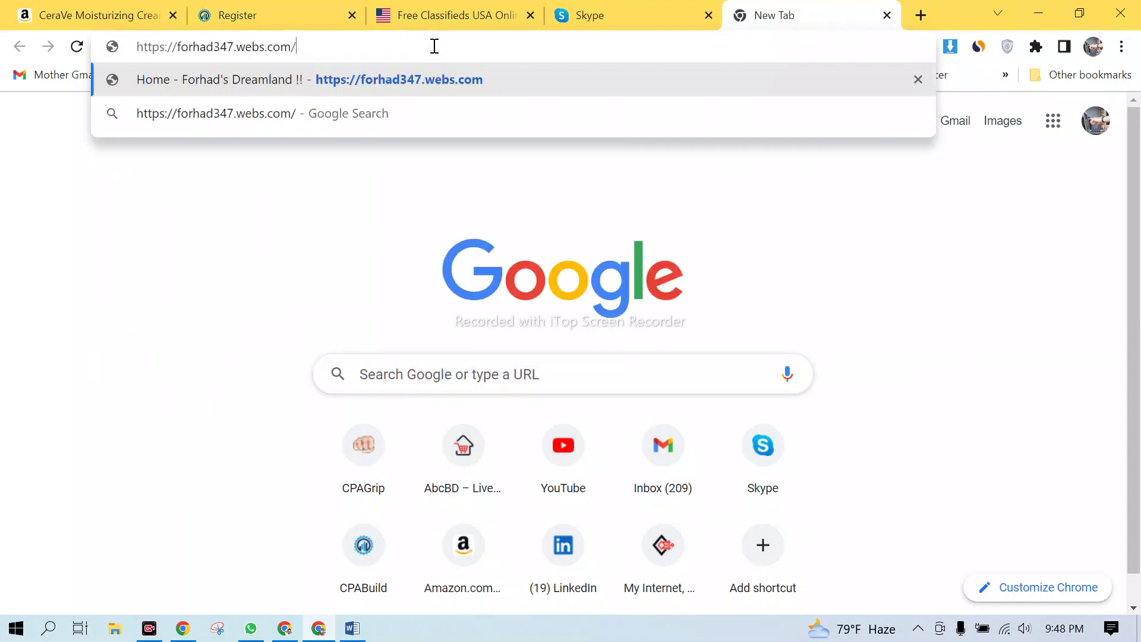
key(Return)
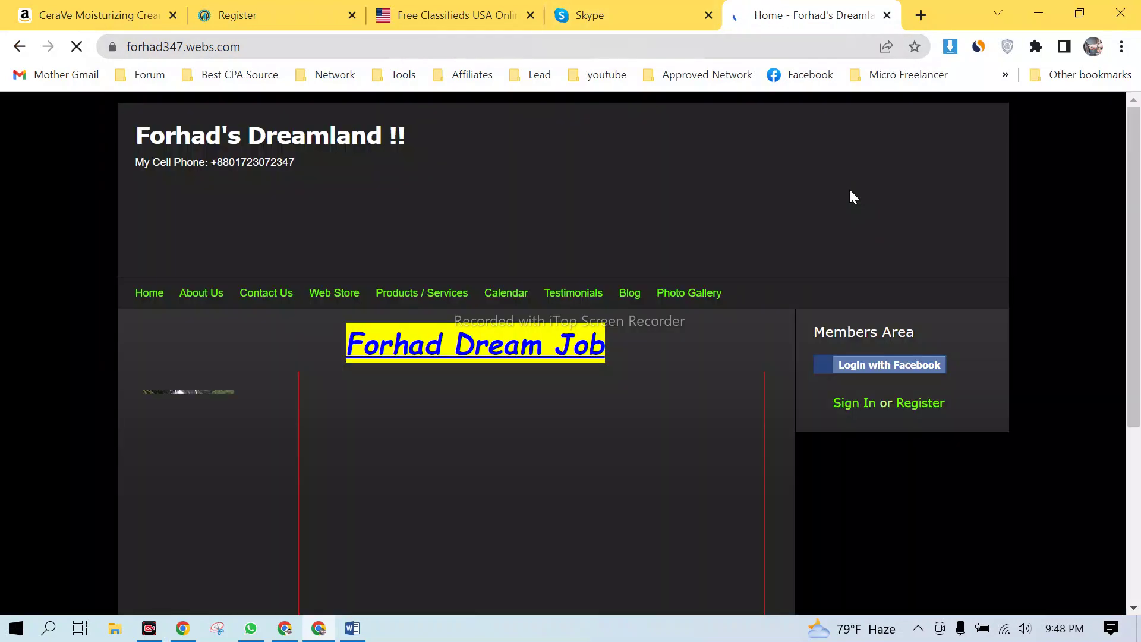
scroll(562, 366, down, 3)
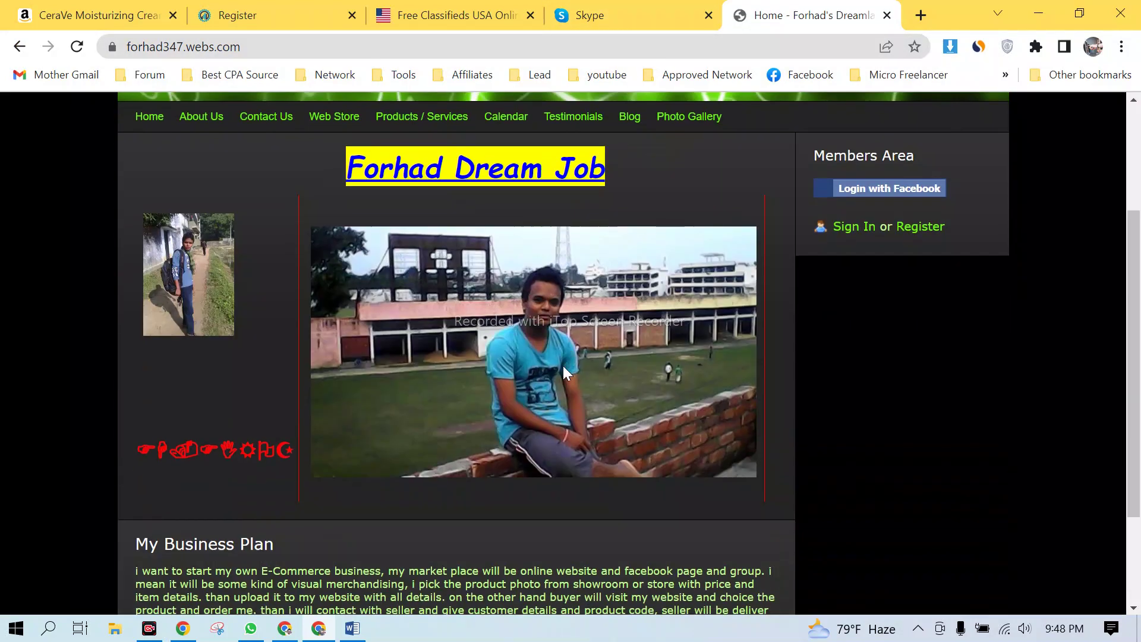
scroll(619, 355, down, 2)
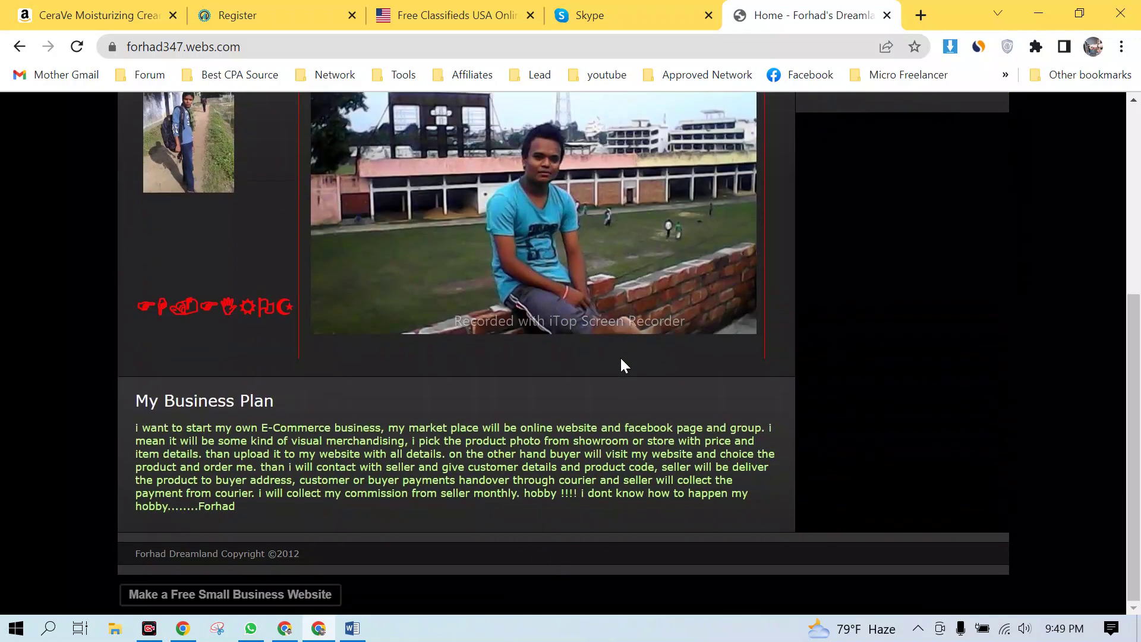
double_click(297, 554)
scroll(497, 361, up, 5)
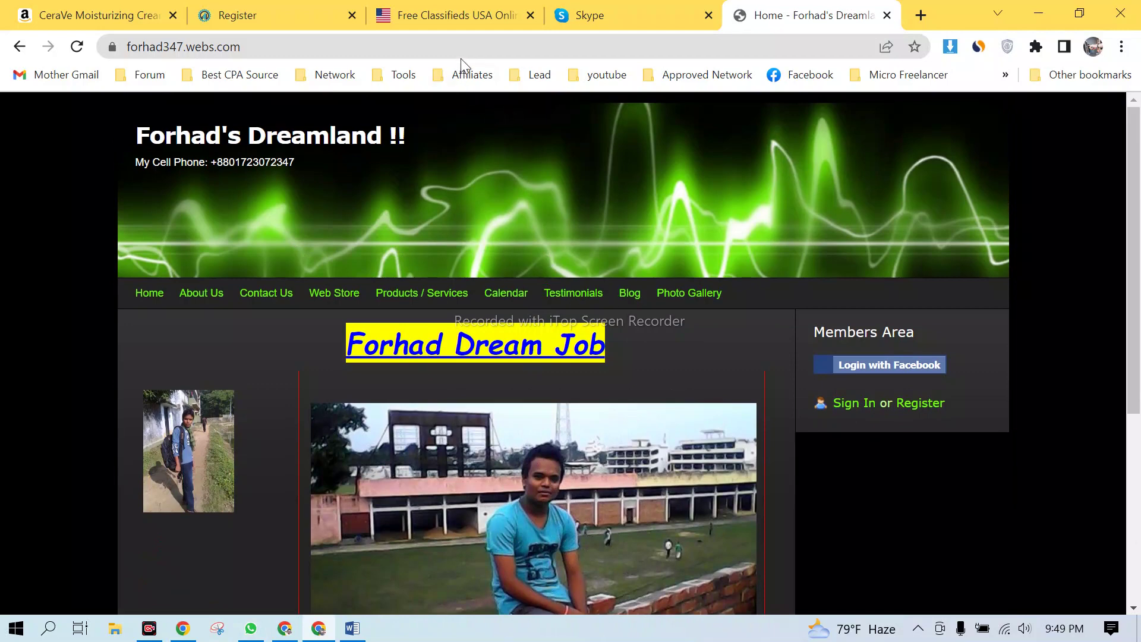
click(474, 43)
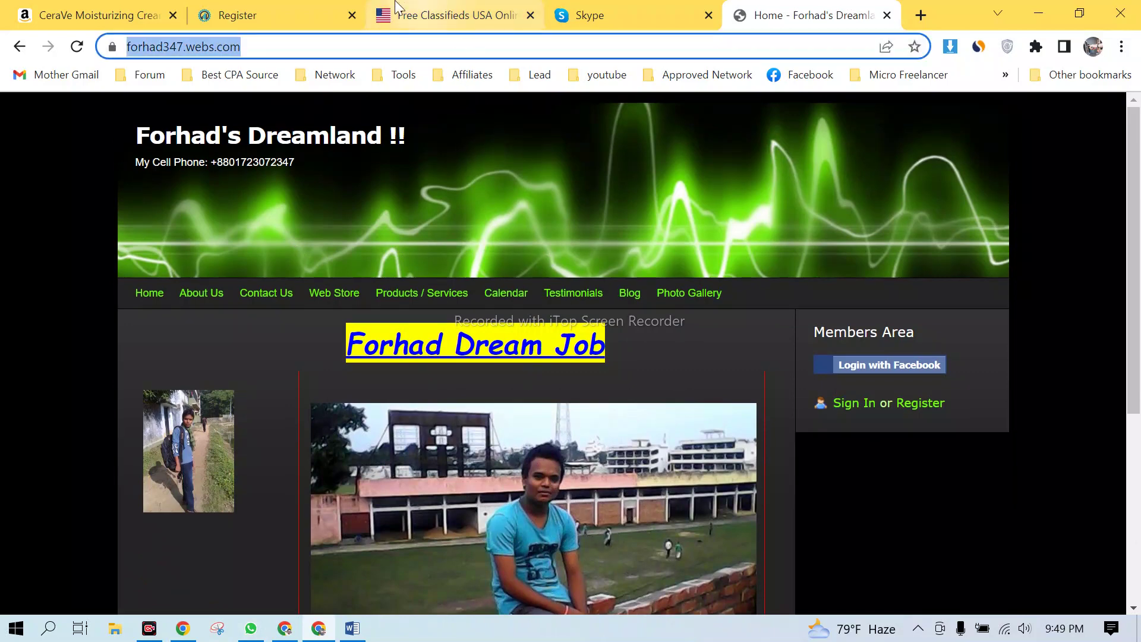
click(321, 17)
click(533, 294)
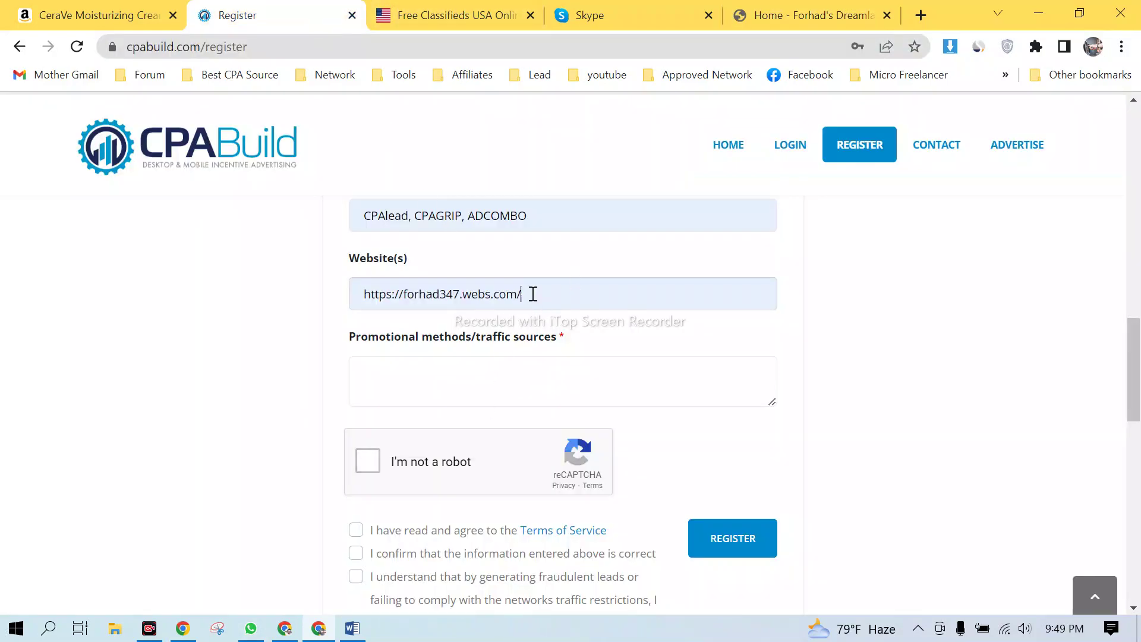
- Enter 'actually my main traffic source in social media and some paid website.' in Promotional methods
click(461, 387)
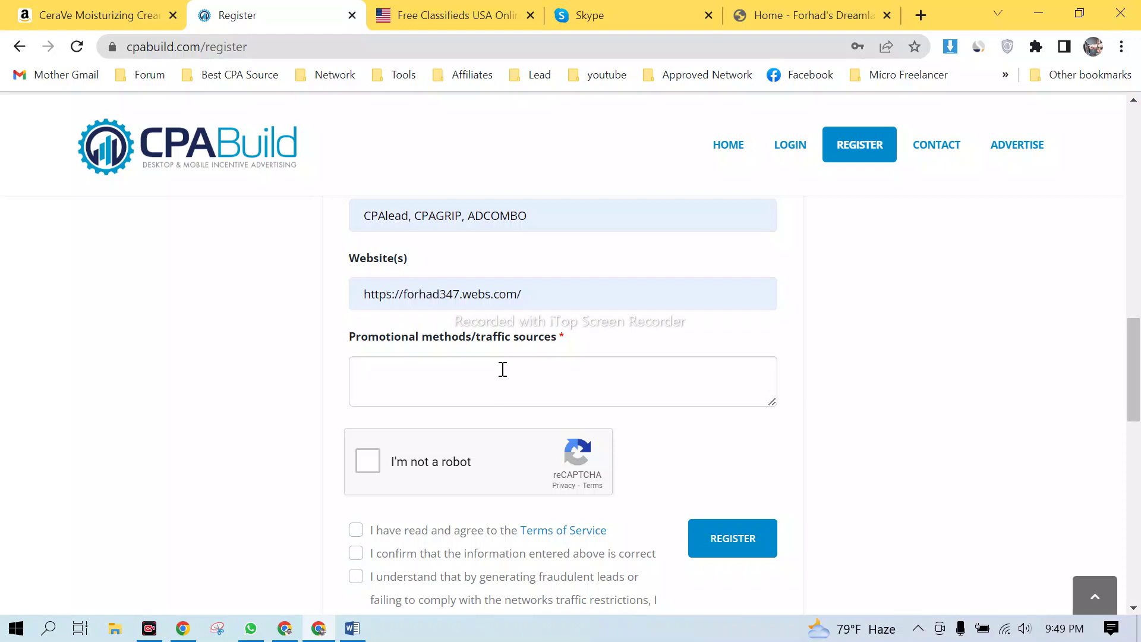
text(actu)
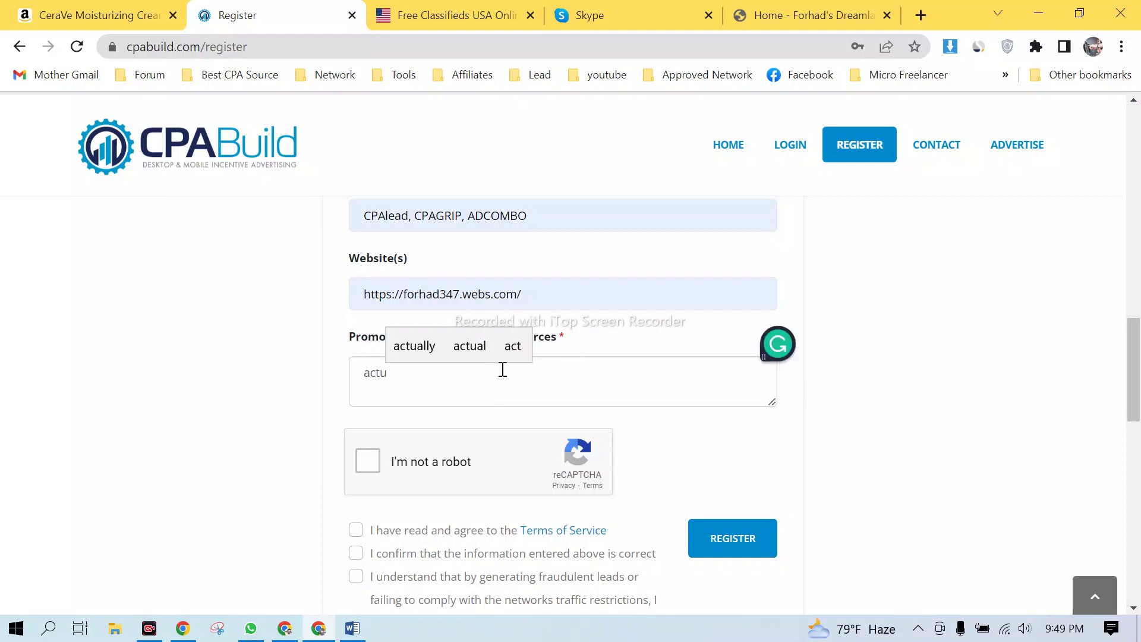
text(ally )
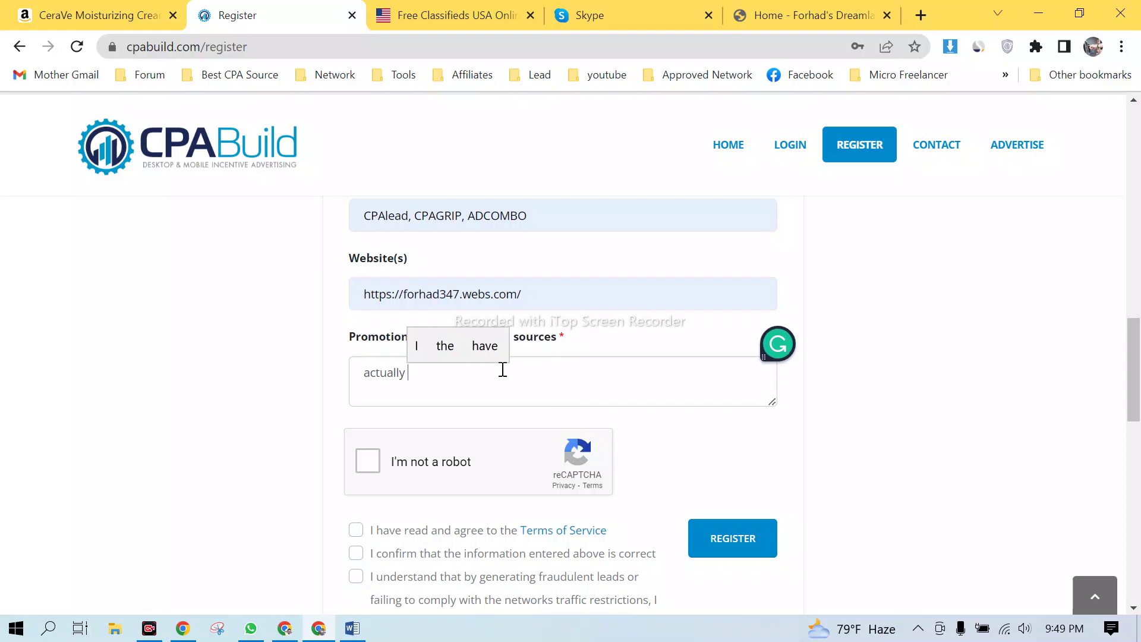
text(my main )
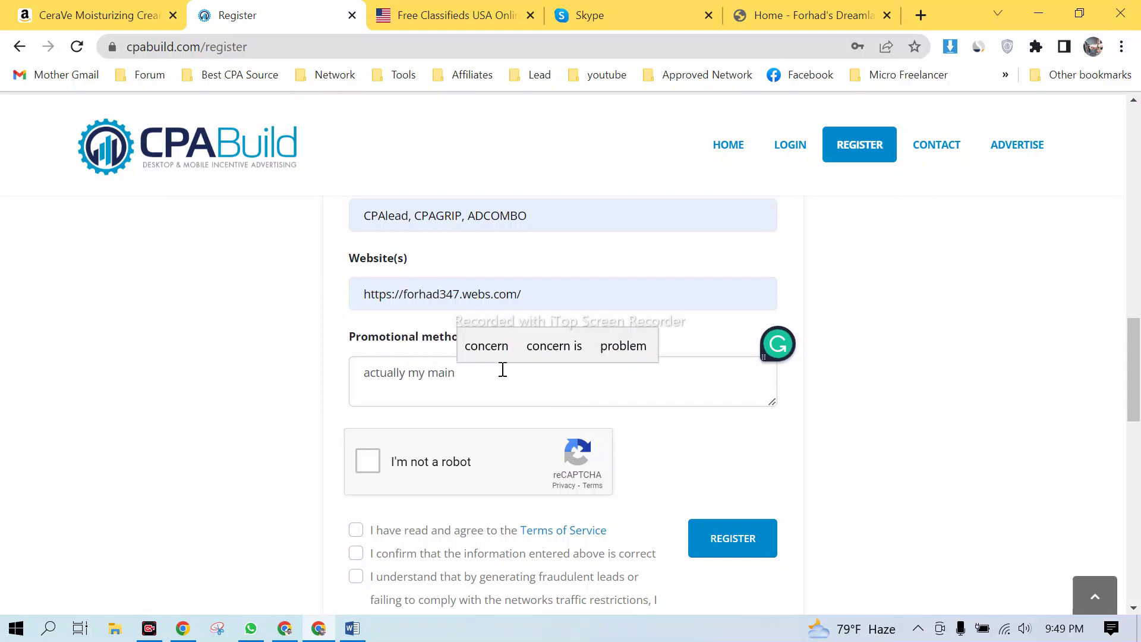
text(trafi)
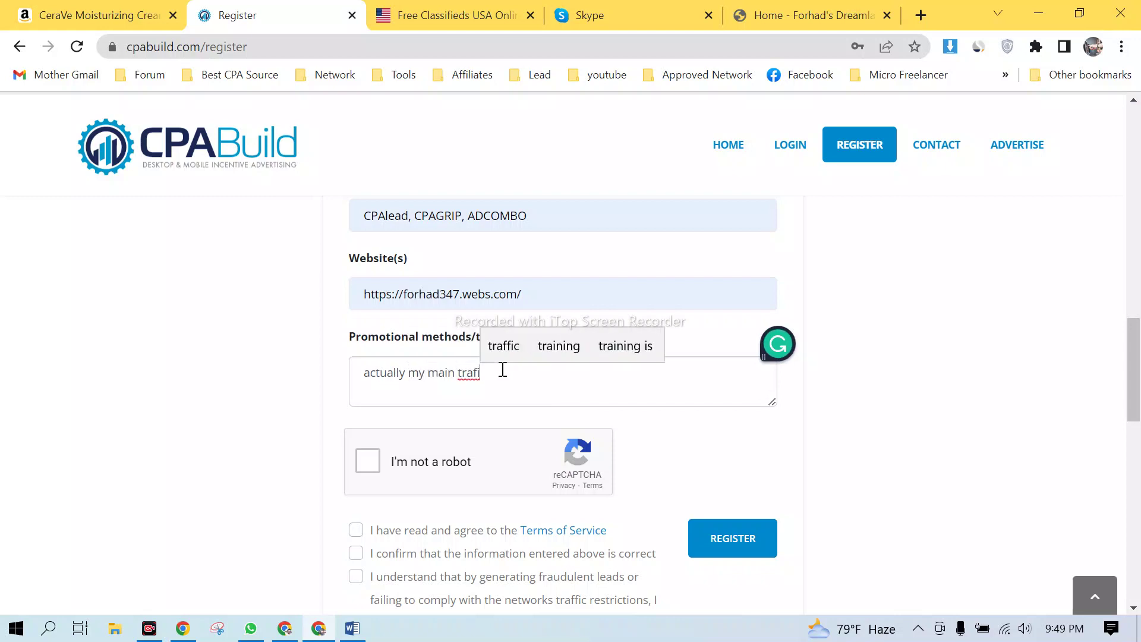
key(Up)
key(Return)
text(source in)
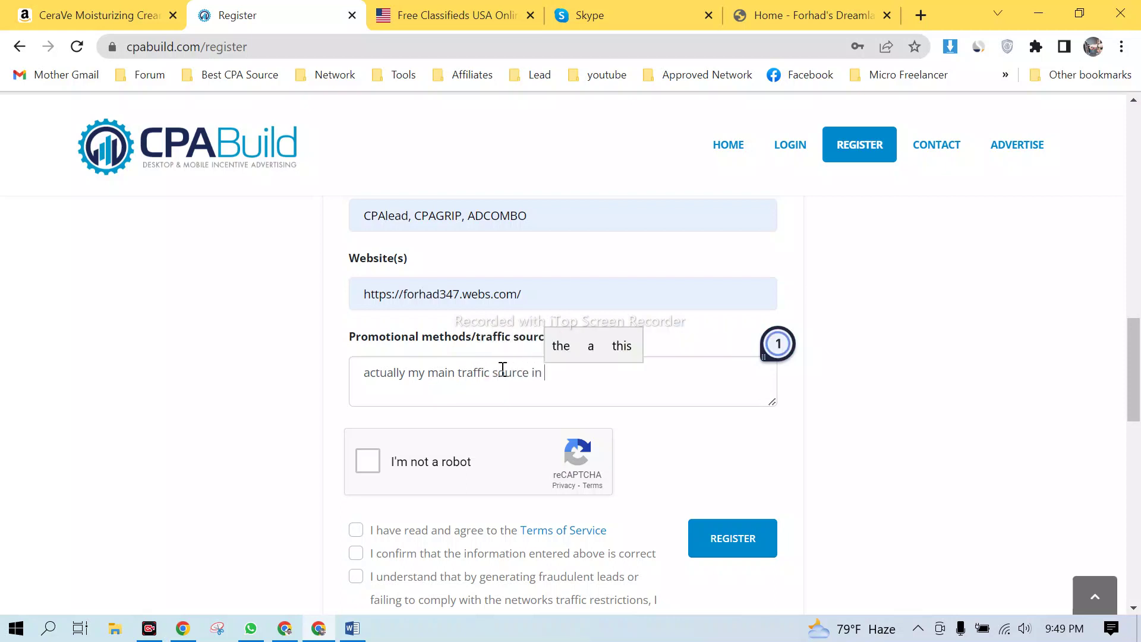
text( social me)
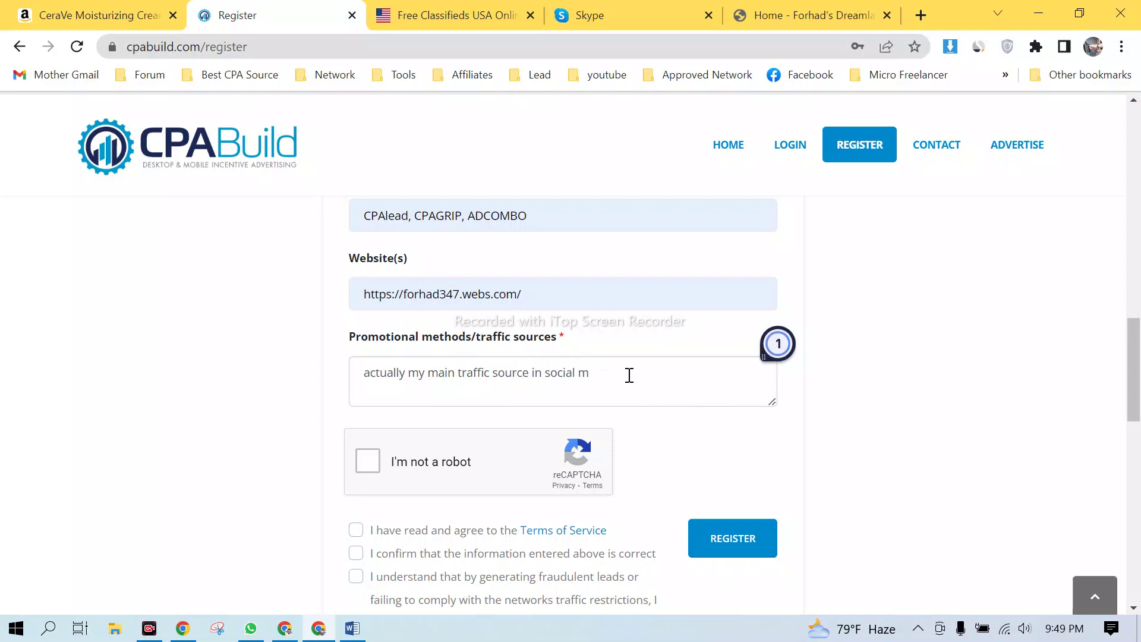
text(me)
key(Up)
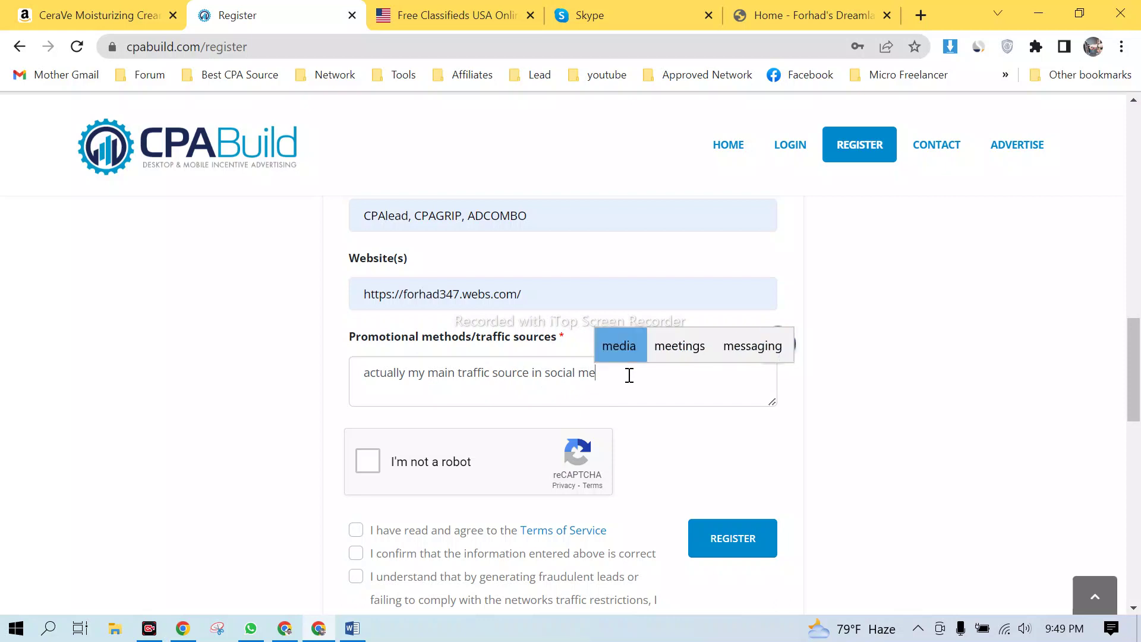
key(Return)
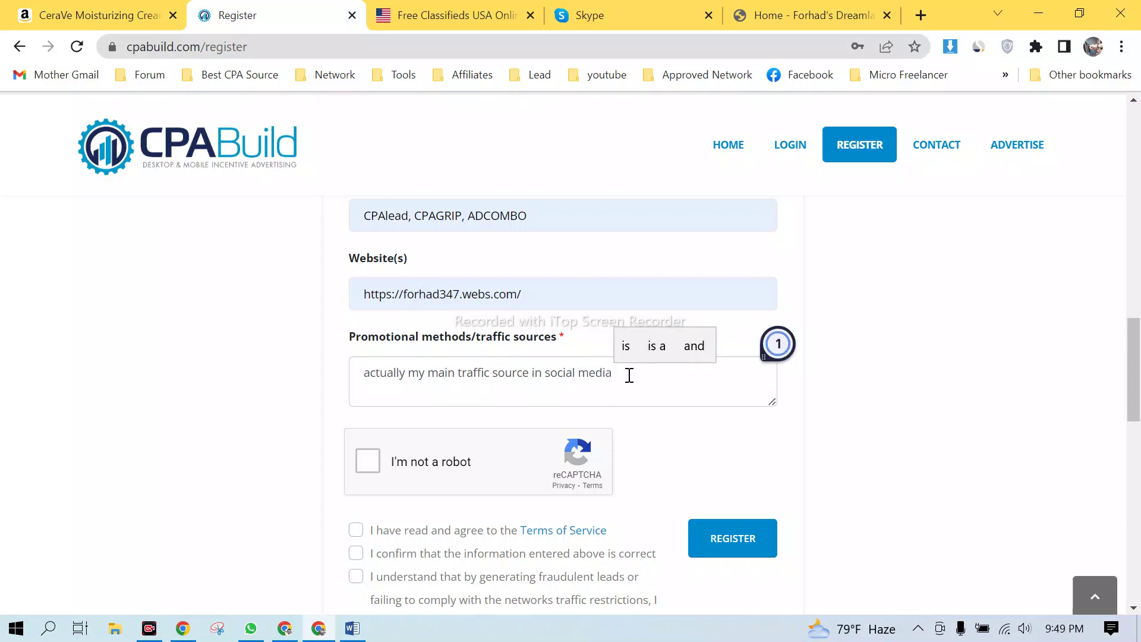
text(and )
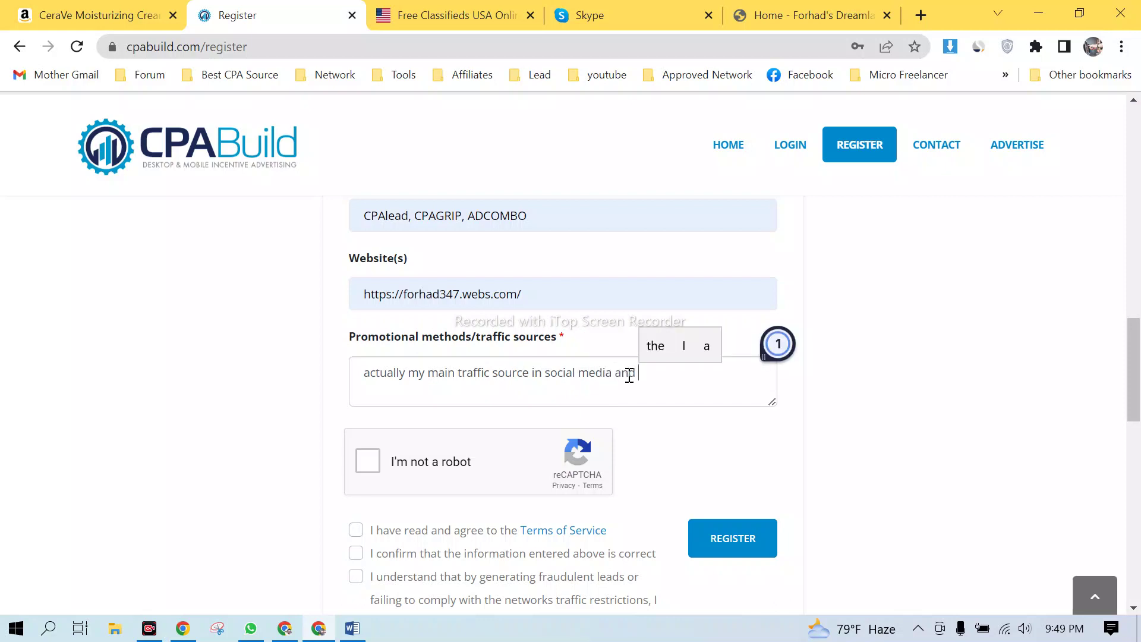
text(some pain)
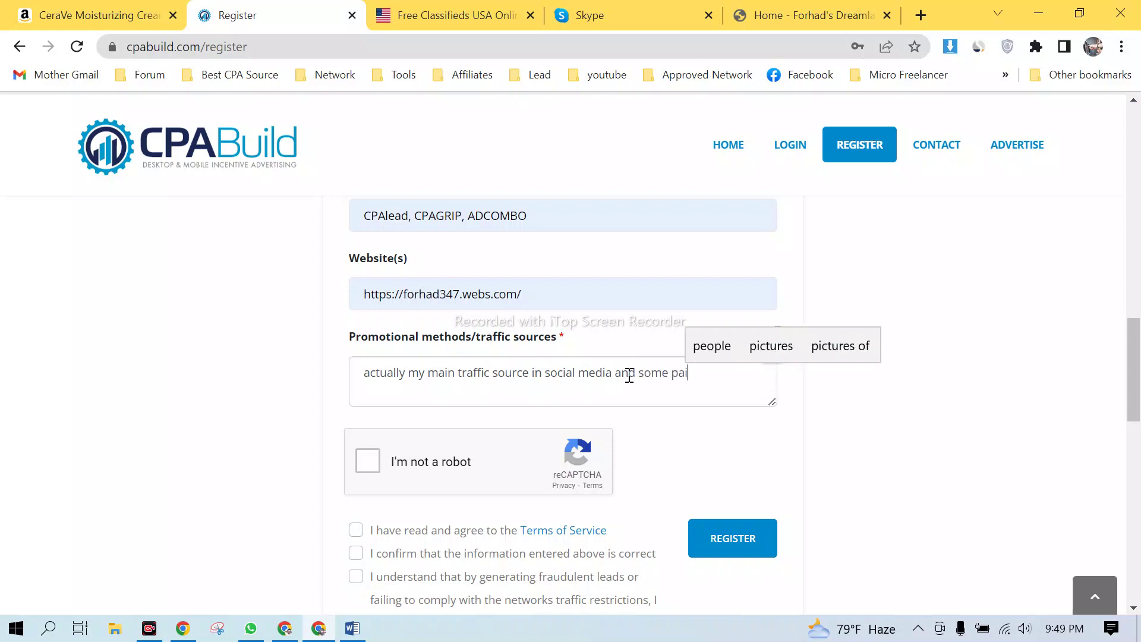
key(BackSpace)
key(BackSpace)
key(BackSpace)
text(id)
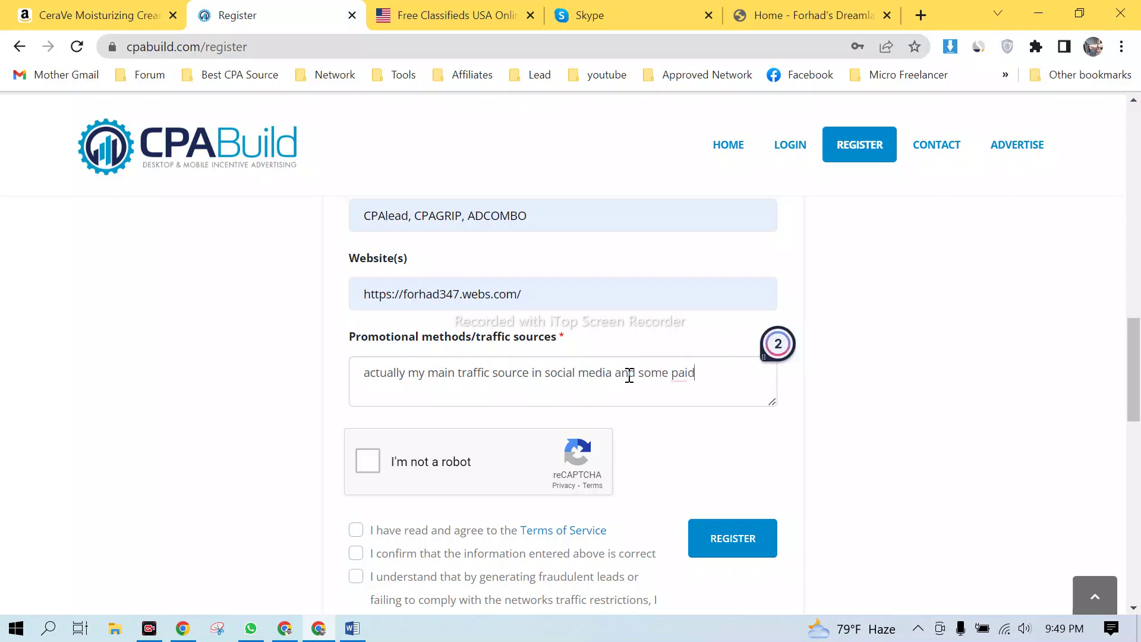
text(bsite.)
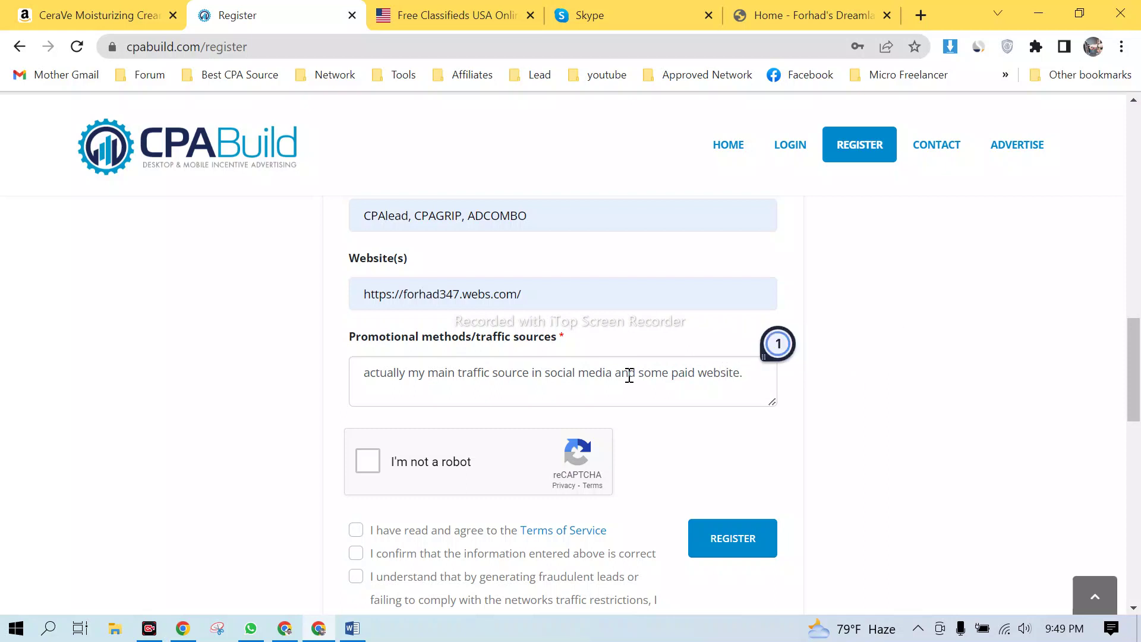
- Accept Grammarly's 'websites' correction and pass the reCAPTCHA check
drag(360, 374, 756, 383)
click(858, 372)
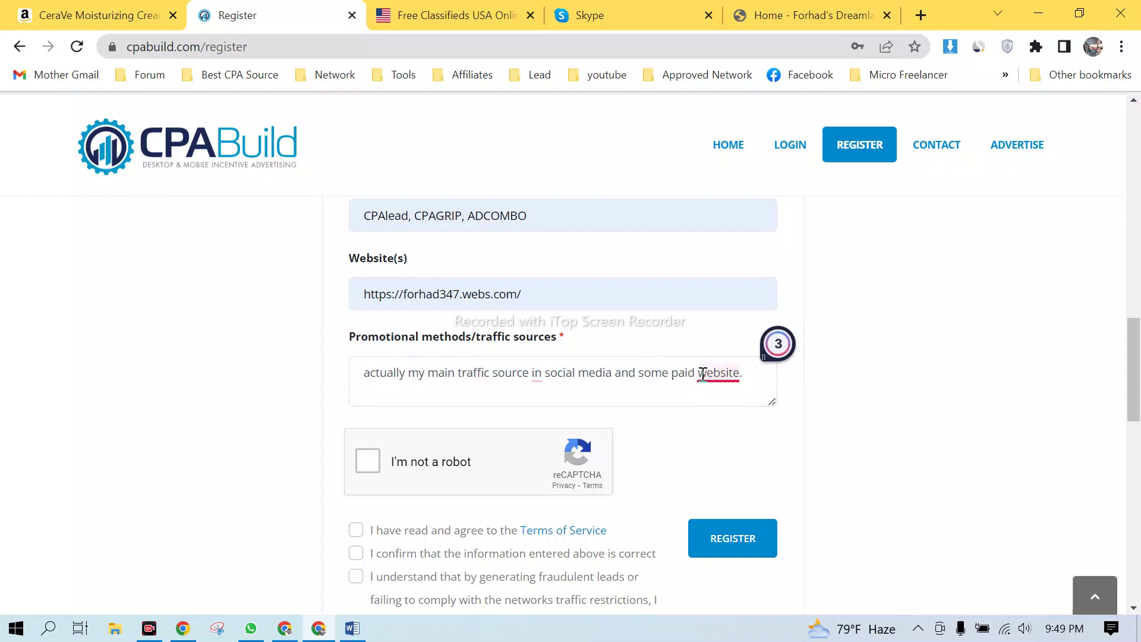
mouse_move(703, 373)
click(784, 422)
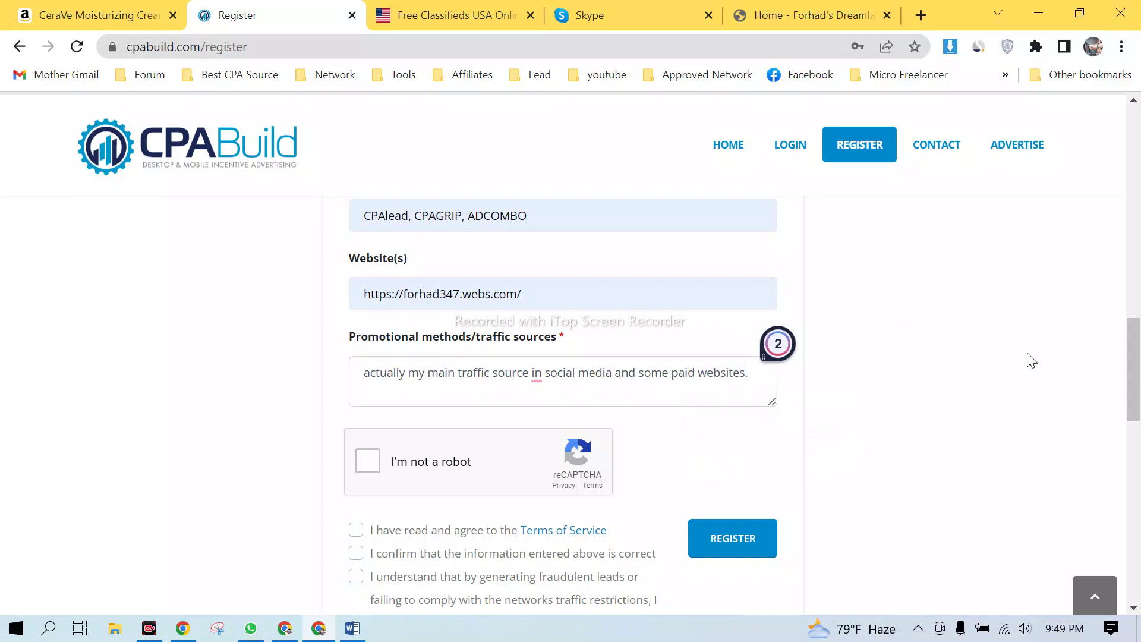
click(879, 431)
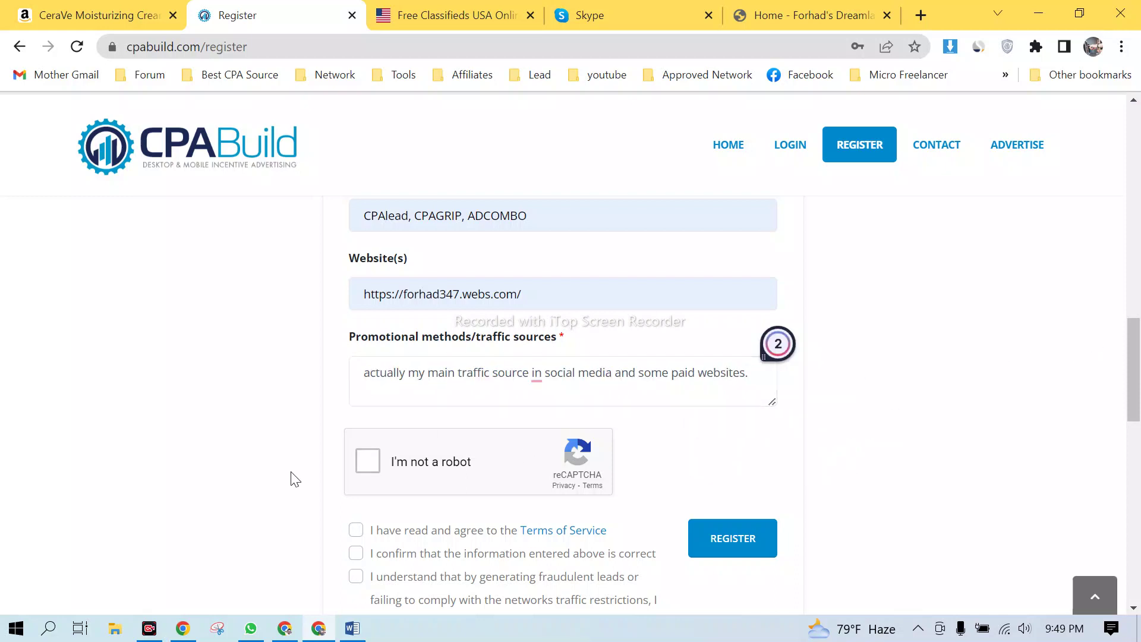
click(368, 462)
- Accept the Terms of Service, information-accuracy and fraud-forfeiture agreements, submit the registration, and confirm success
scroll(504, 445, down, 3)
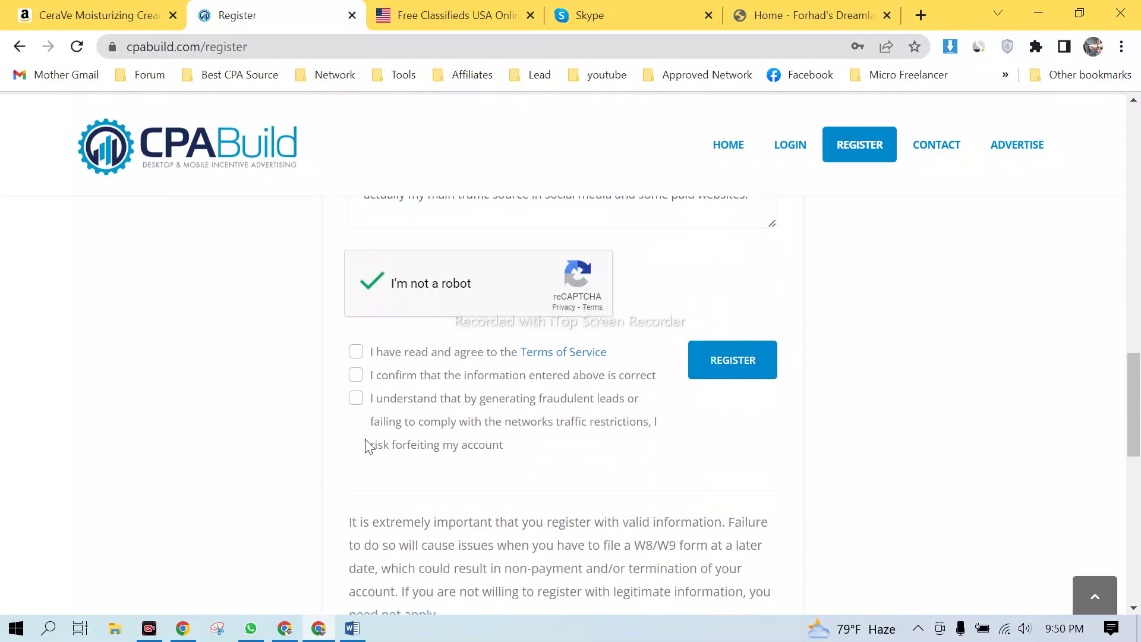
click(356, 356)
click(357, 376)
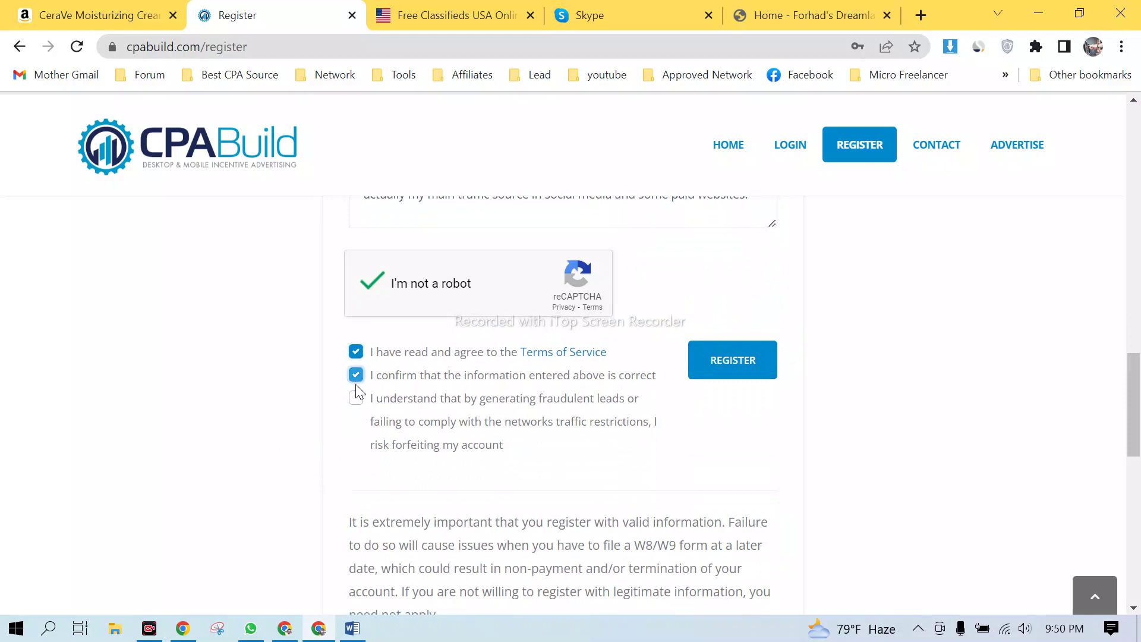
click(359, 405)
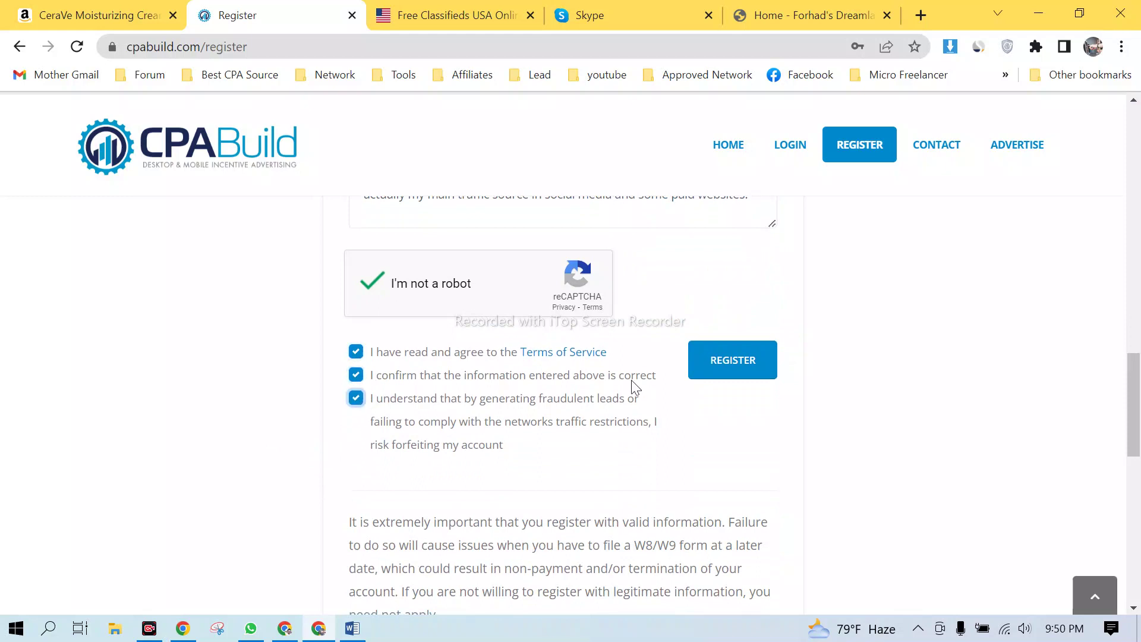
click(752, 367)
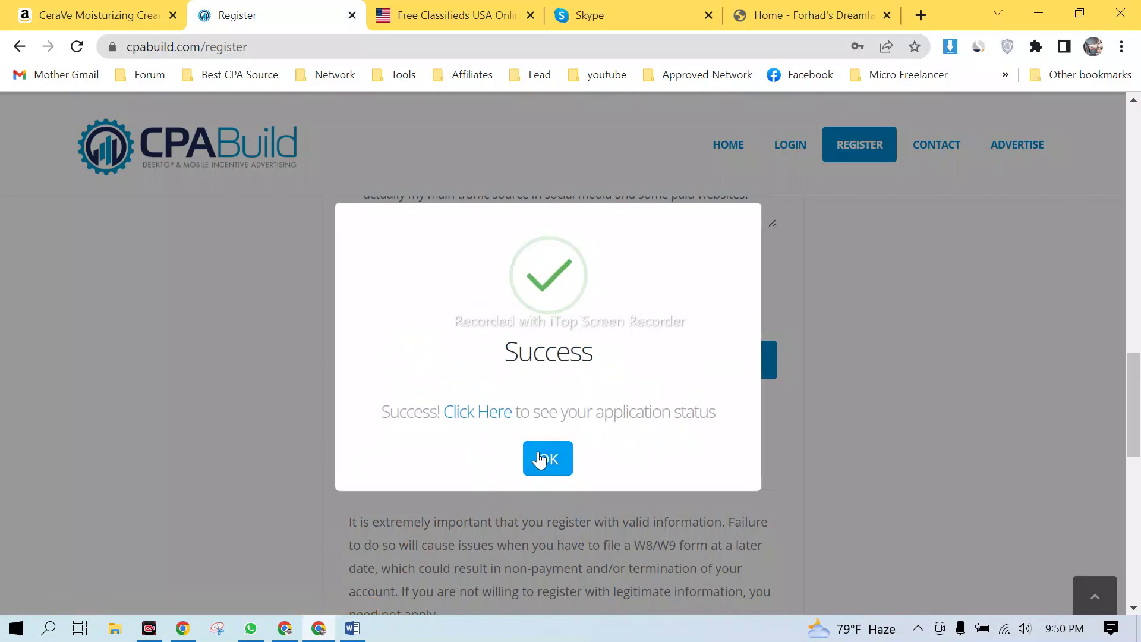
click(545, 462)
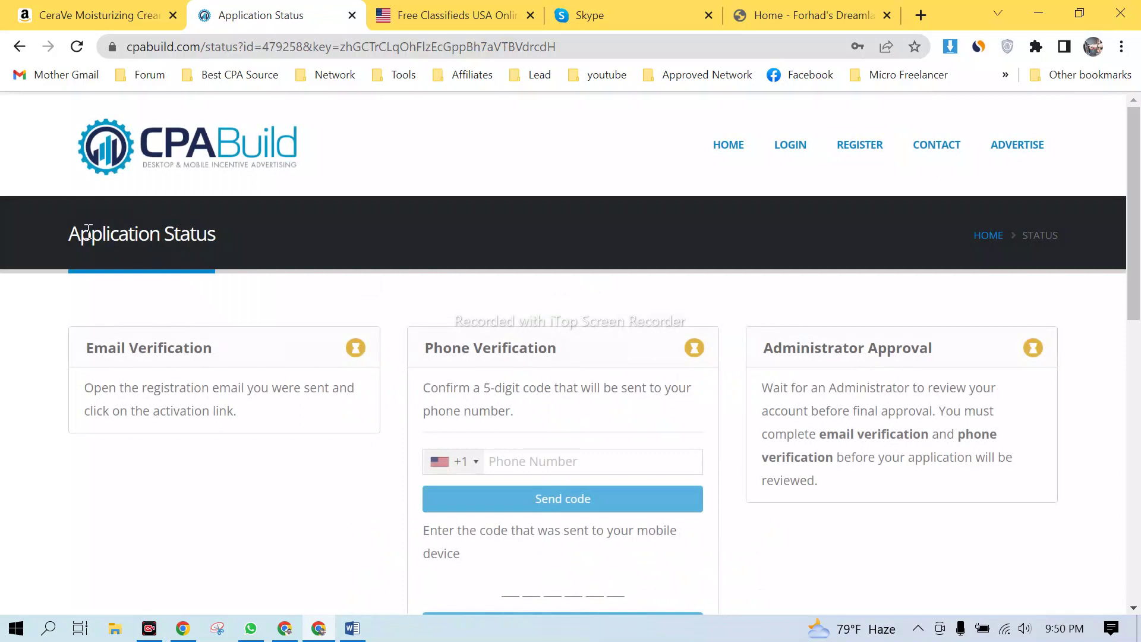
- Review the Application Status and Email Verification steps, then bring the Google Meet window forward
drag(88, 232, 267, 238)
drag(82, 364, 756, 364)
click(938, 363)
scroll(392, 289, down, 5)
scroll(395, 288, up, 5)
click(285, 628)
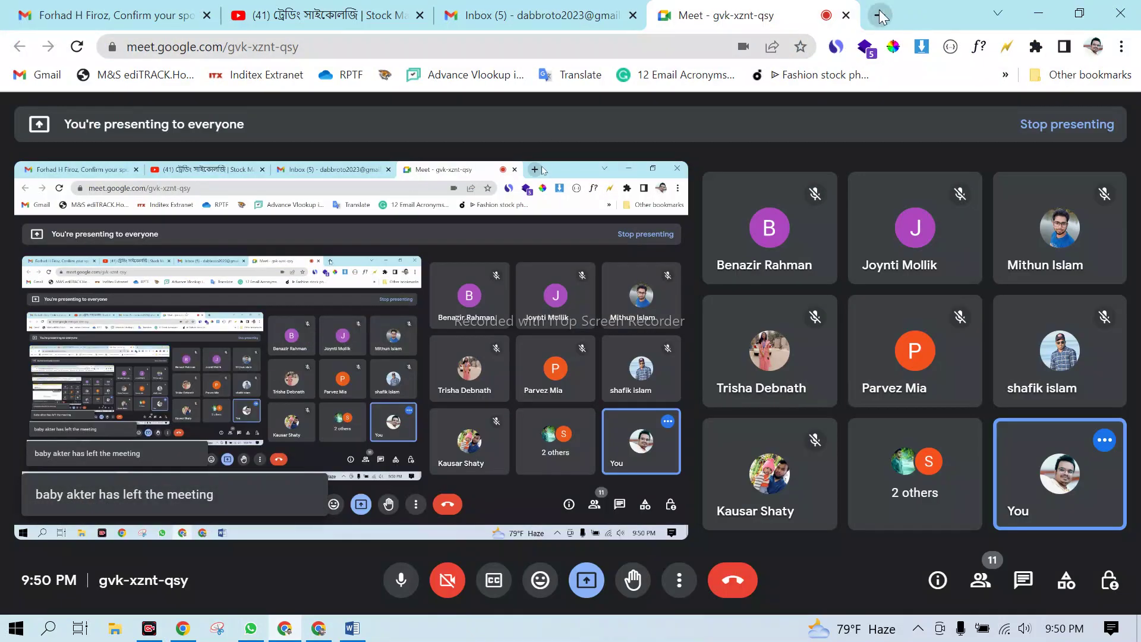
click(879, 16)
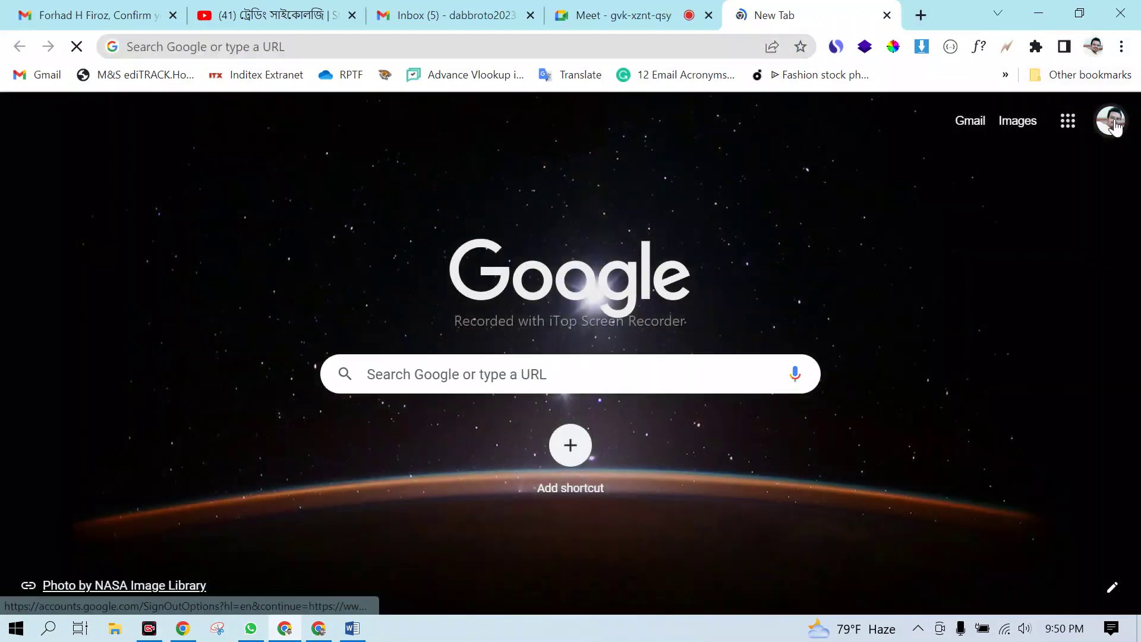
- Switch Chrome to the other Google account and open its Gmail inbox
click(1109, 121)
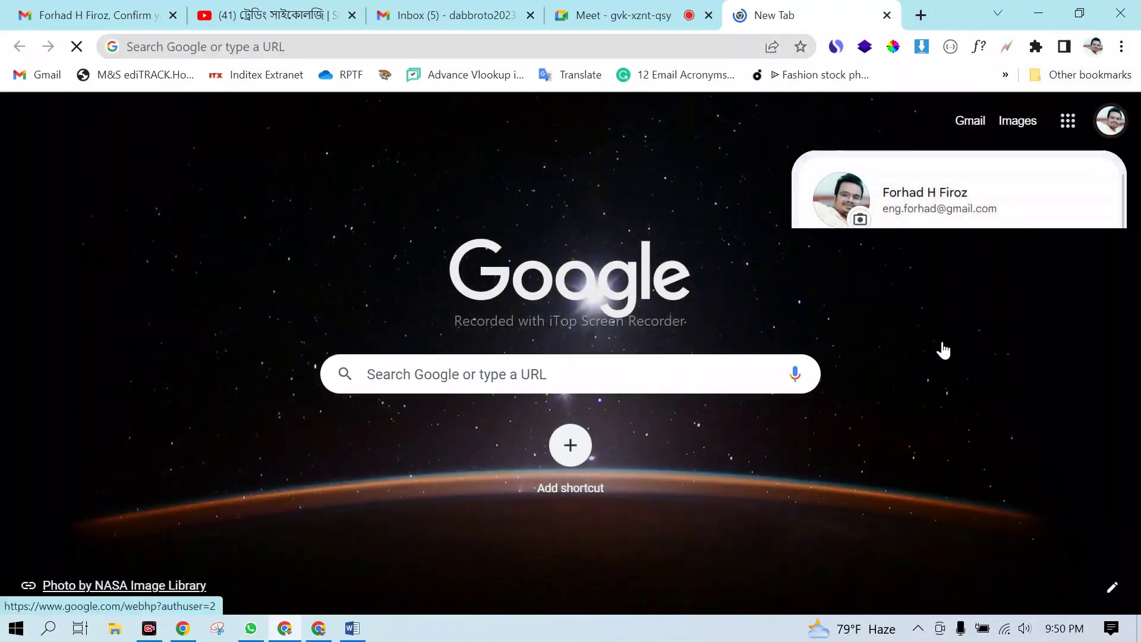
scroll(921, 446, down, 3)
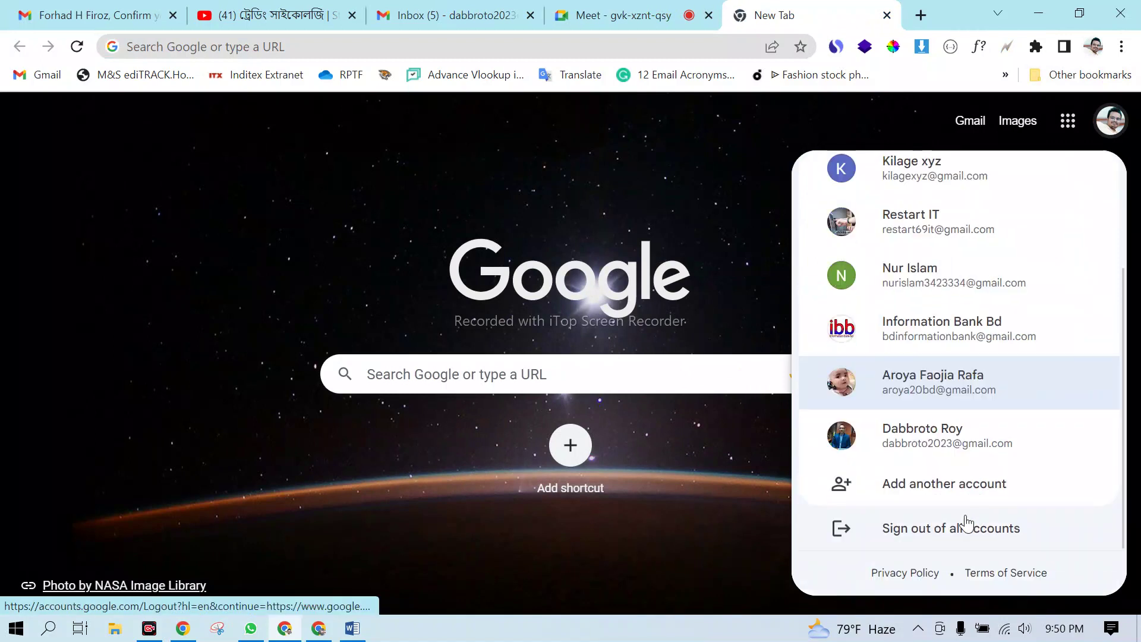
click(941, 430)
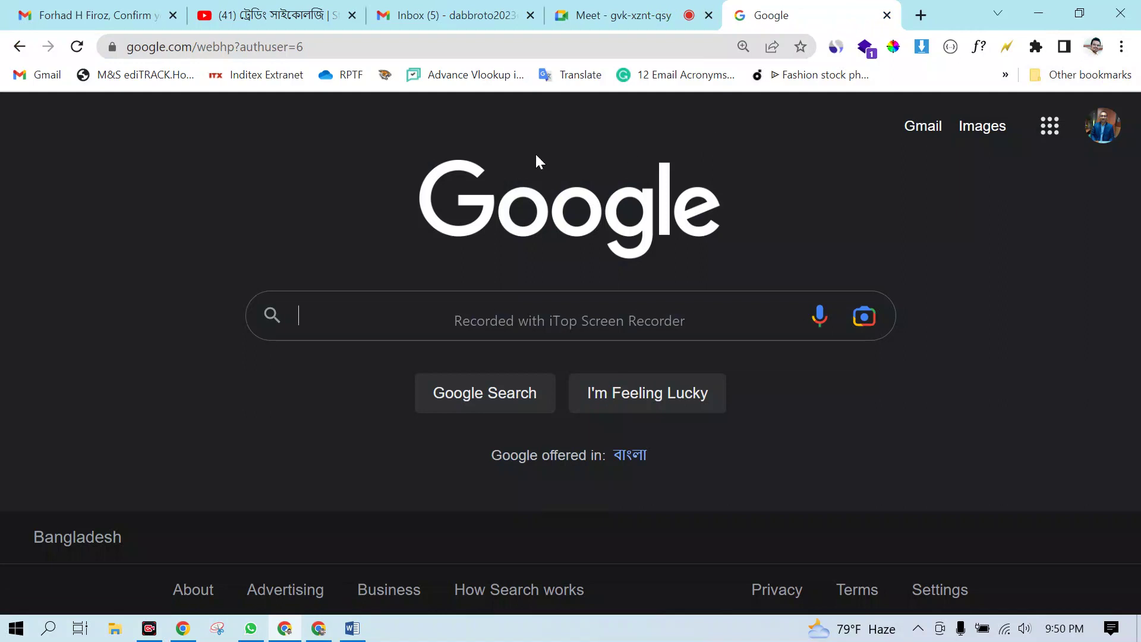
click(935, 128)
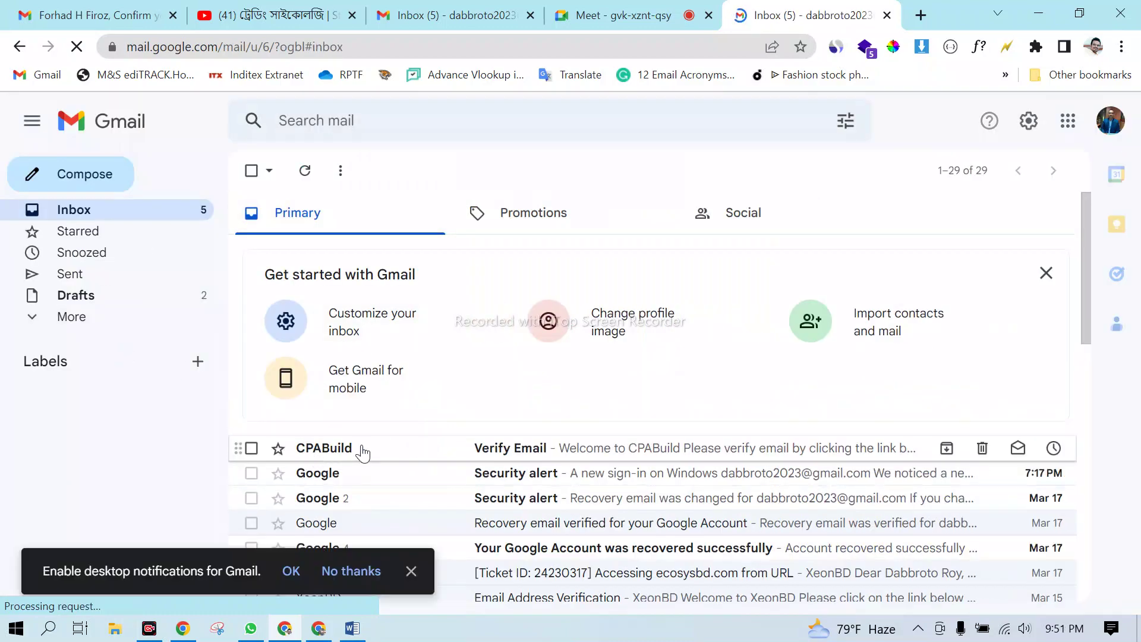
- Open the CPABuild 'Verify Email' message and follow its Verify Email Address link
click(544, 452)
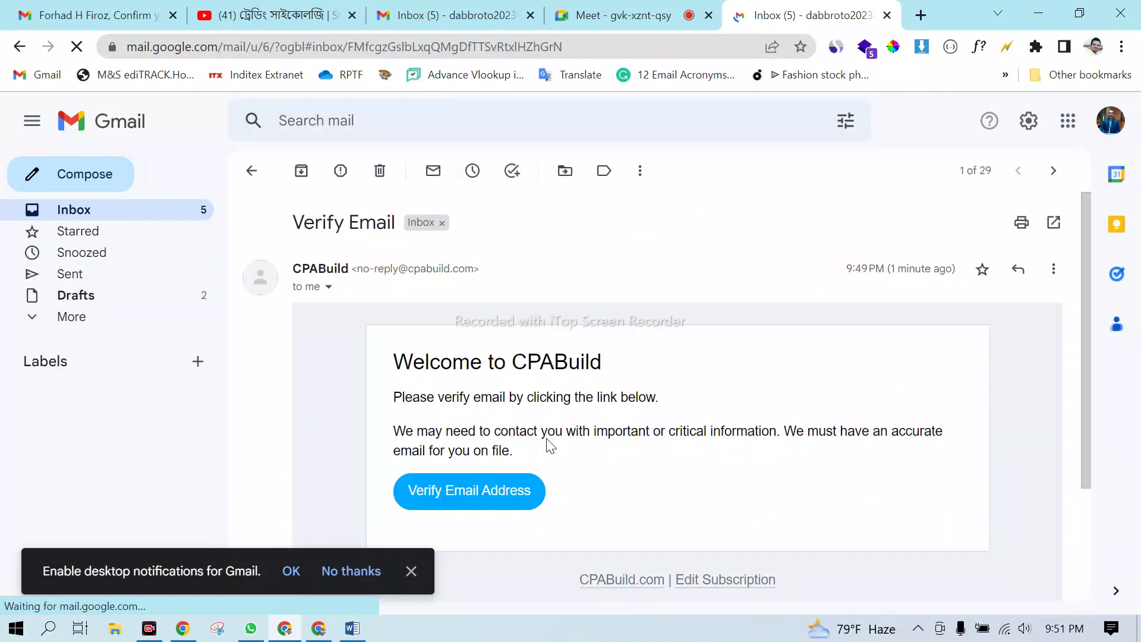
drag(398, 240, 689, 242)
click(696, 350)
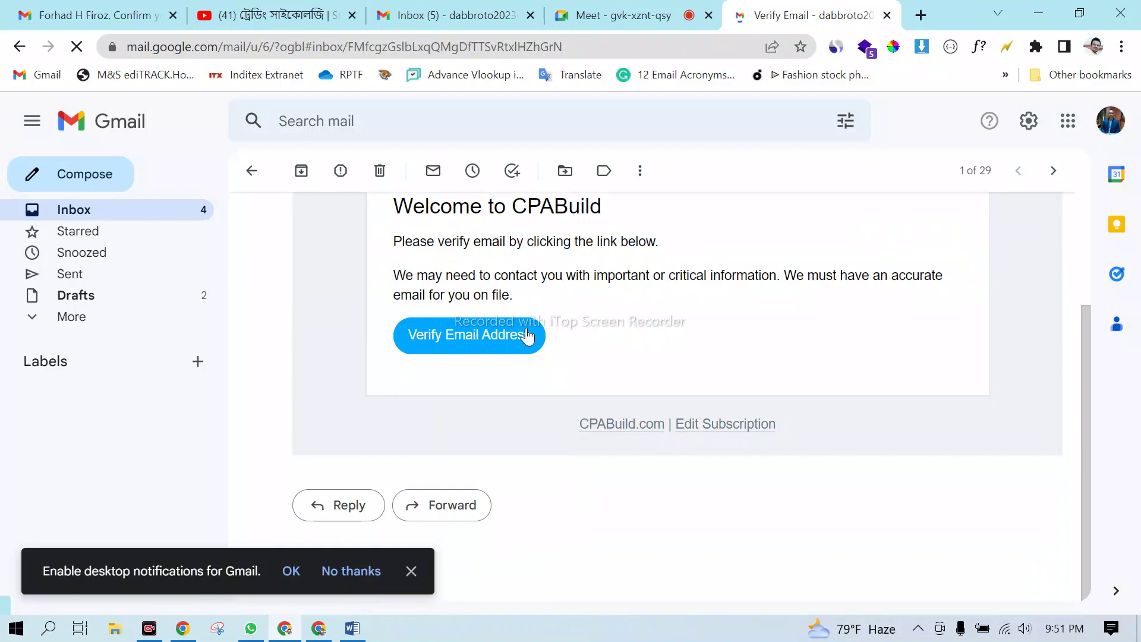
click(485, 338)
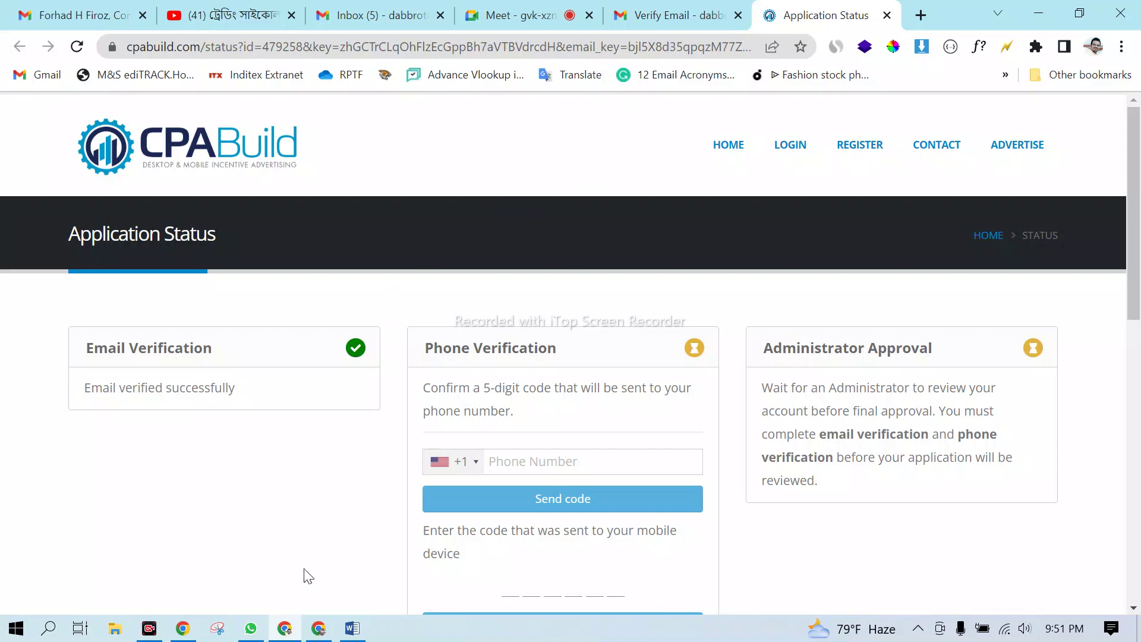
- Reload the Application Status page and set the phone country code to Bangladesh (+880)
click(320, 625)
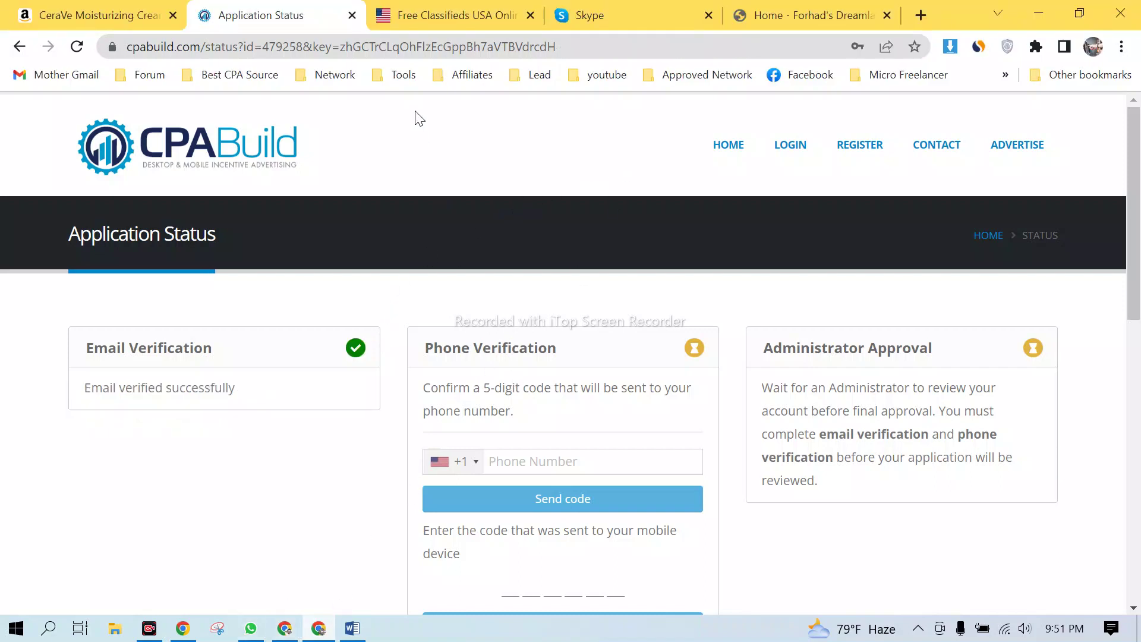
click(411, 53)
key(Return)
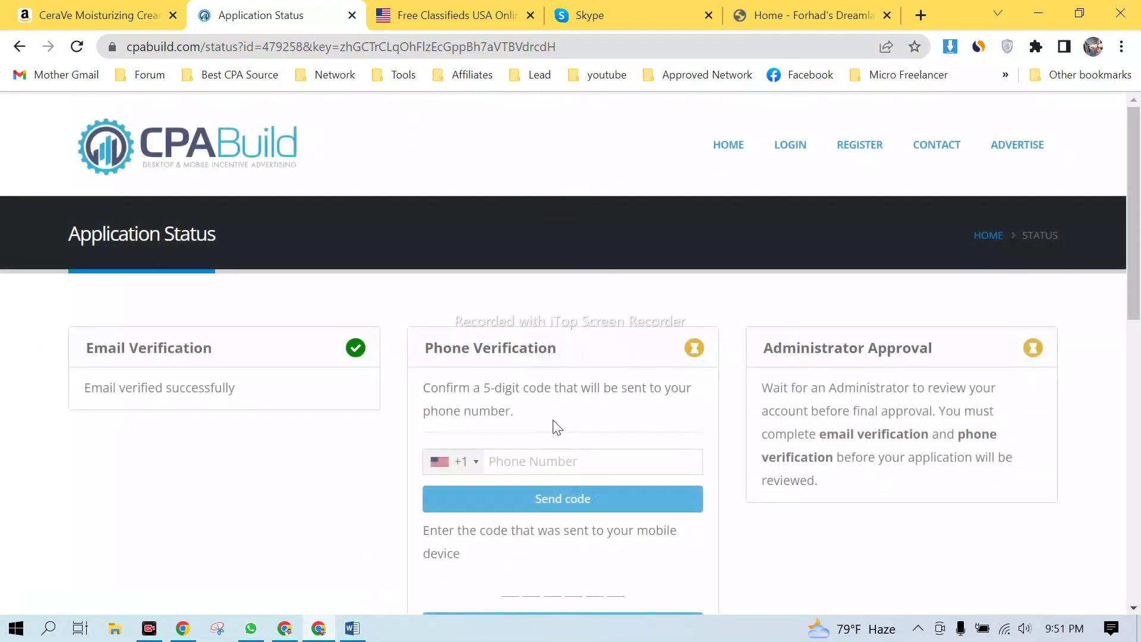
click(472, 473)
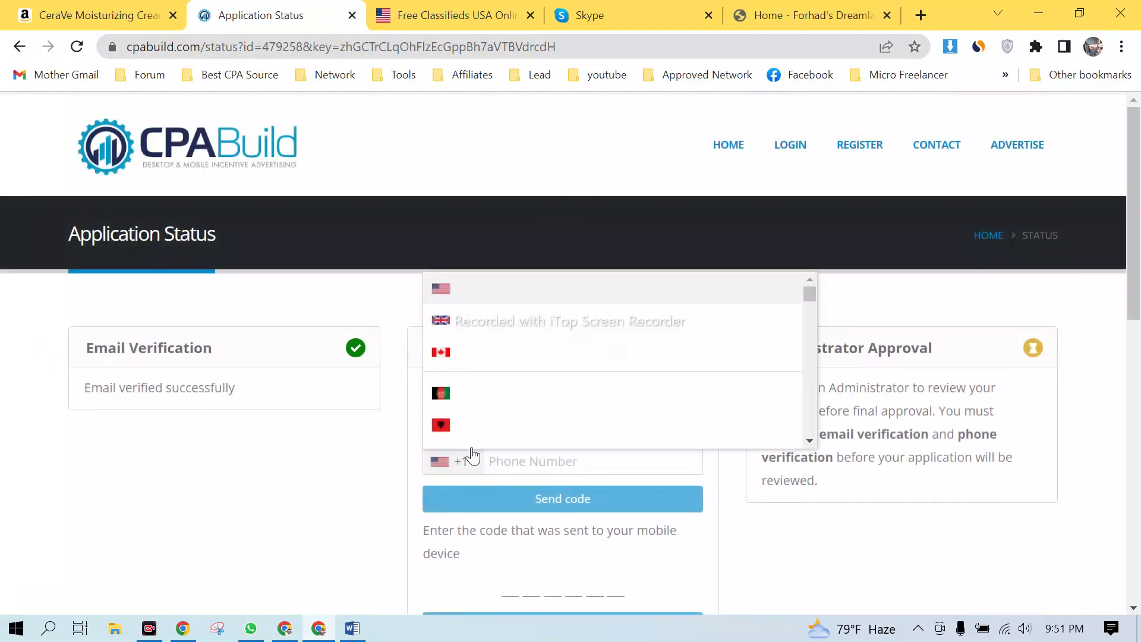
scroll(498, 401, down, 5)
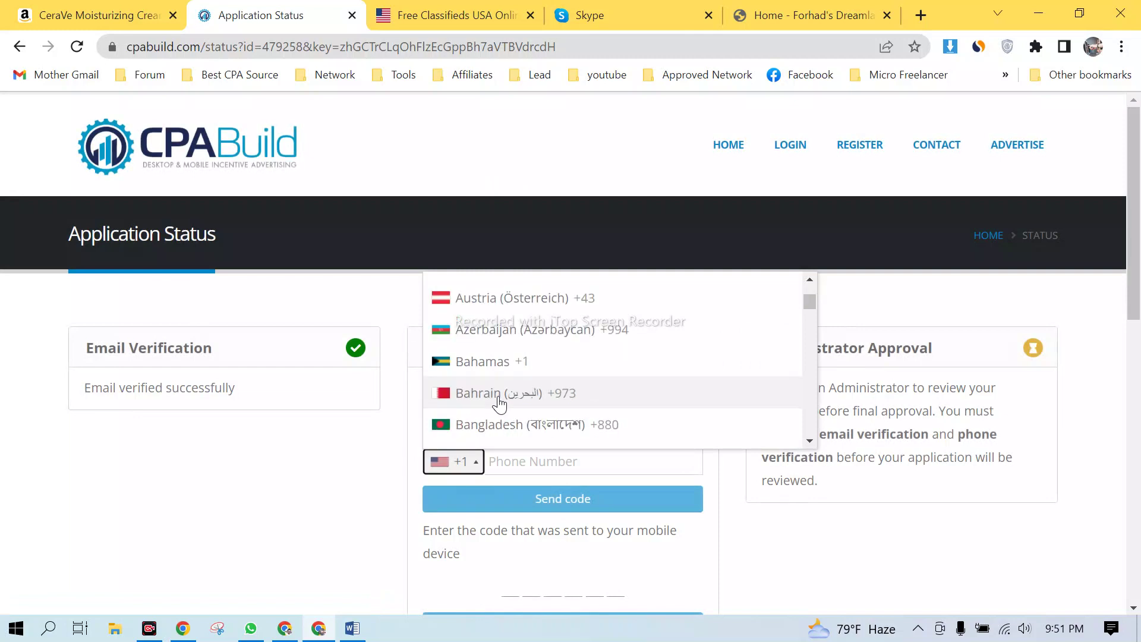
click(523, 423)
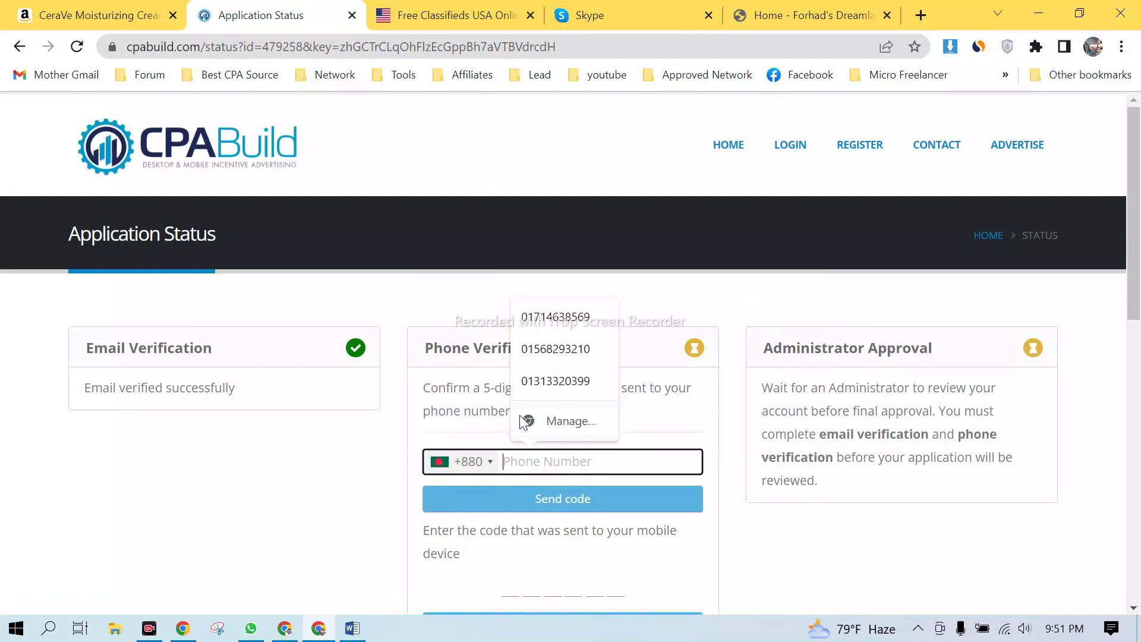
- Fill in a saved phone number, request the verification code, and dismiss the rejection error
click(590, 320)
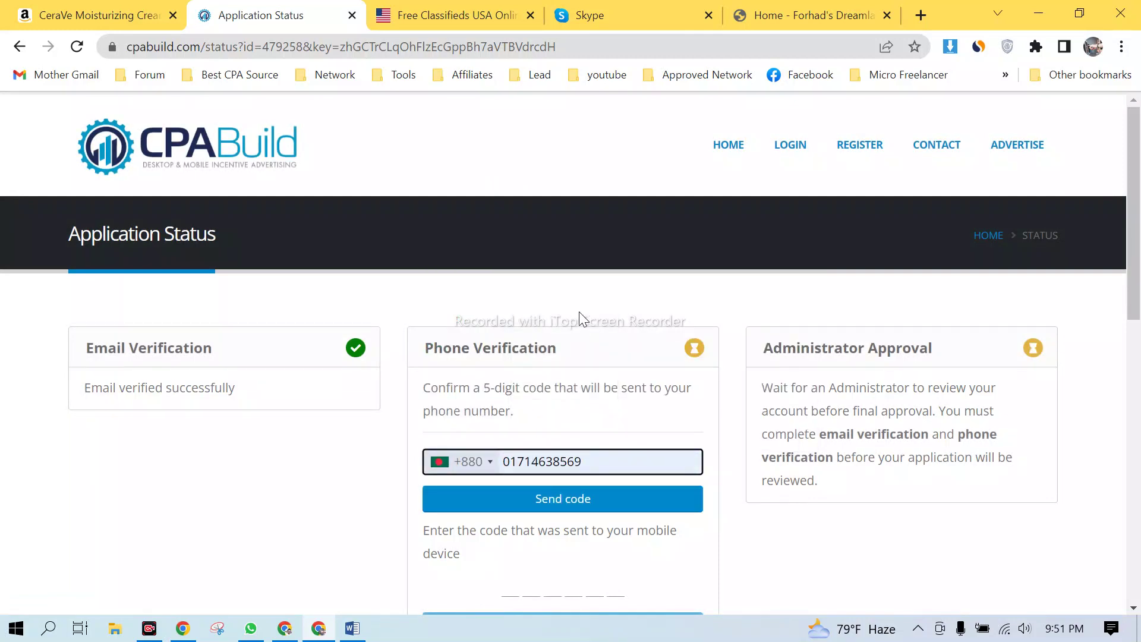
scroll(580, 315, down, 3)
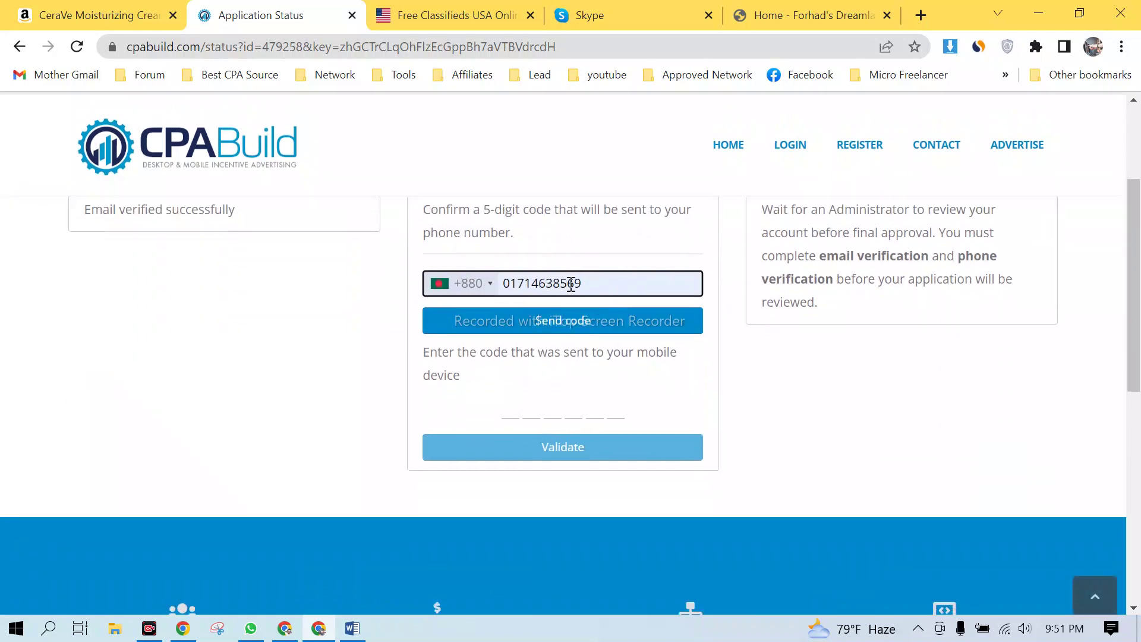
click(563, 326)
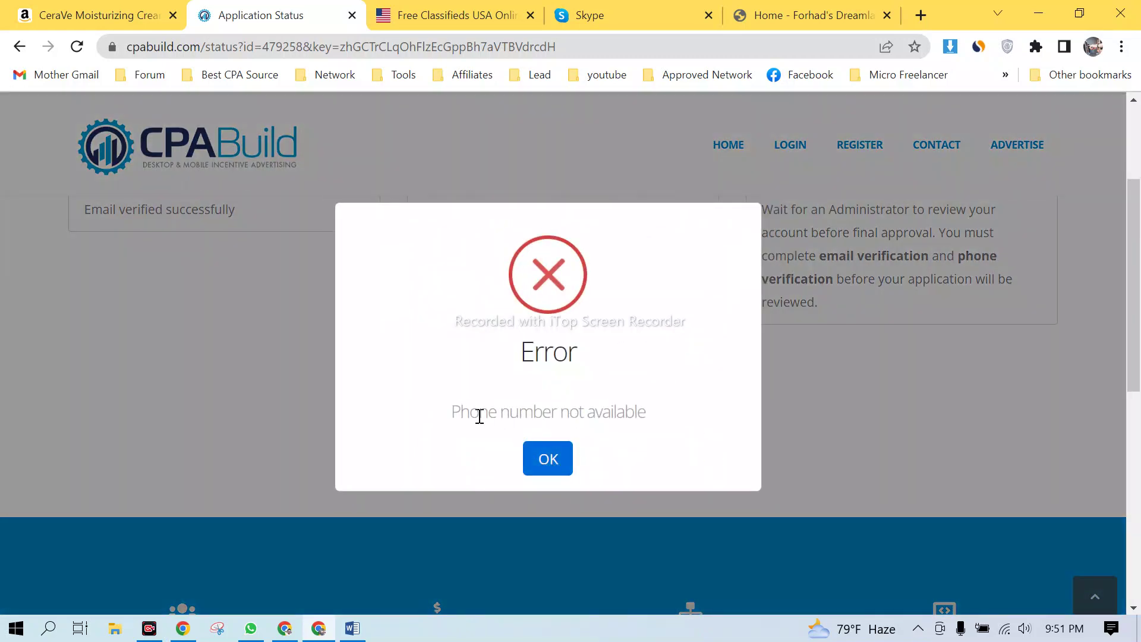
drag(442, 413, 633, 411)
click(555, 458)
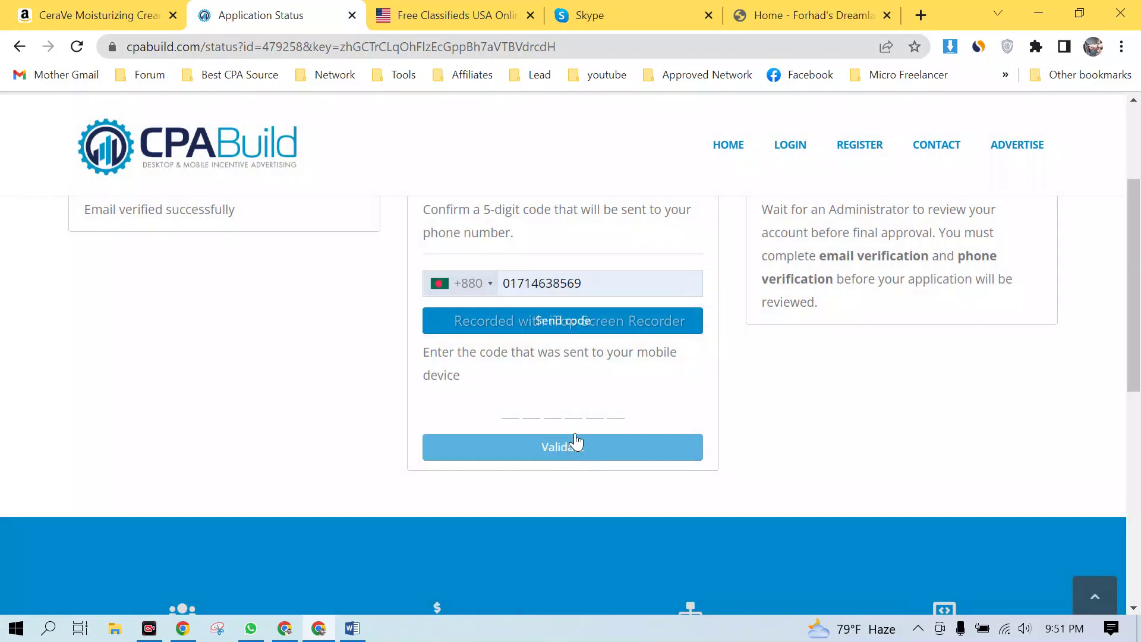
- Delete the rejected phone number, leaving the phone and code fields empty
click(652, 291)
drag(605, 288, 509, 283)
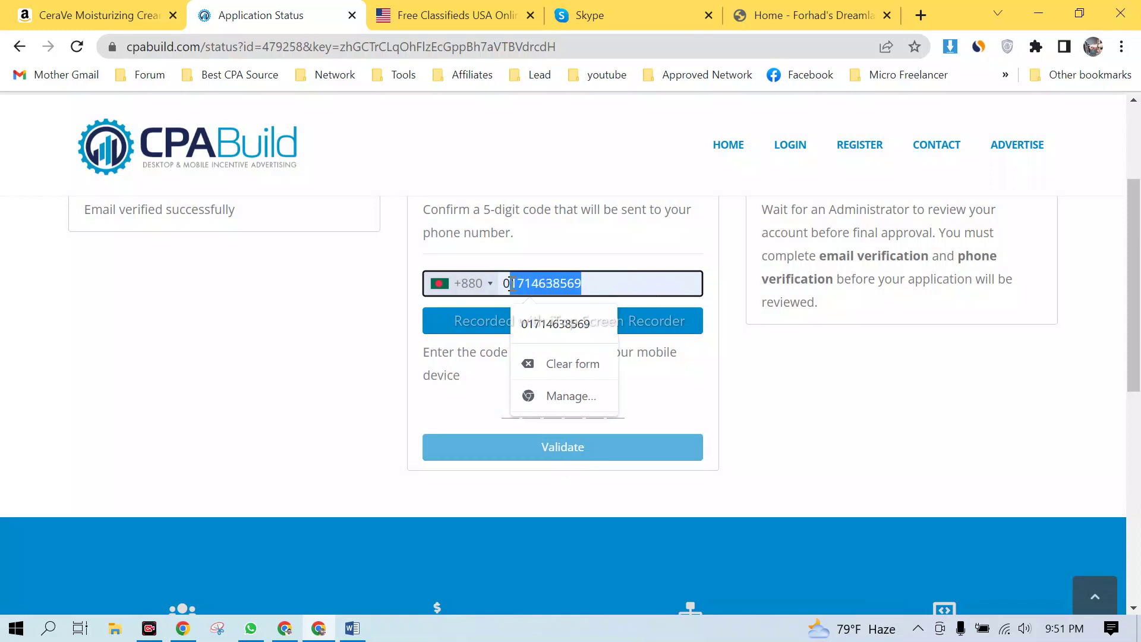
click(216, 316)
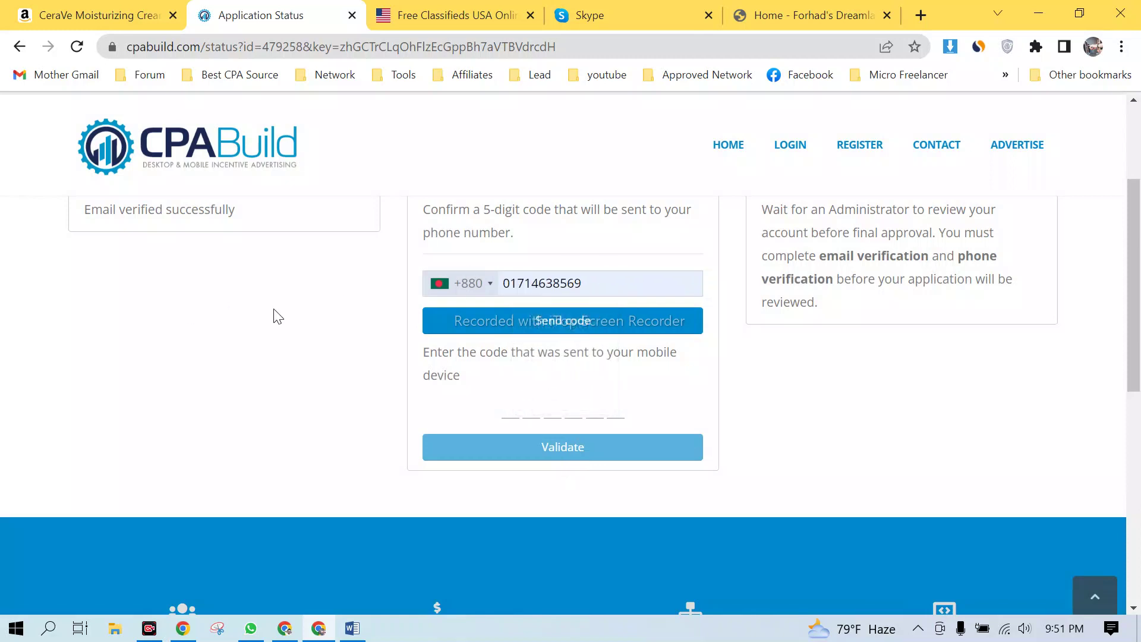
drag(593, 287, 461, 294)
key(BackSpace)
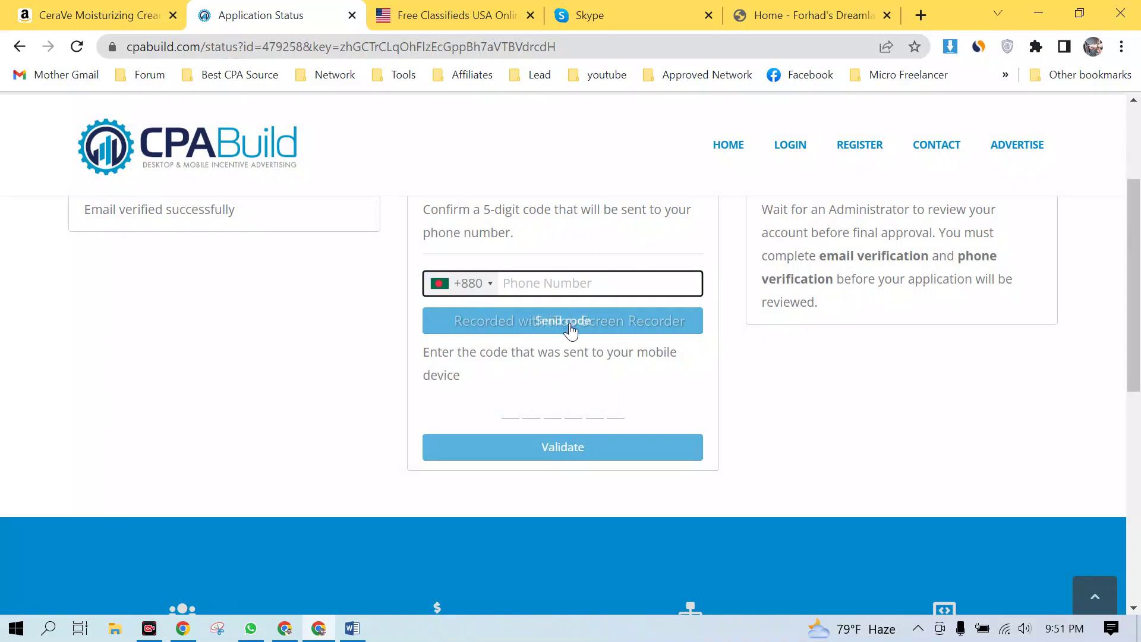
click(525, 409)
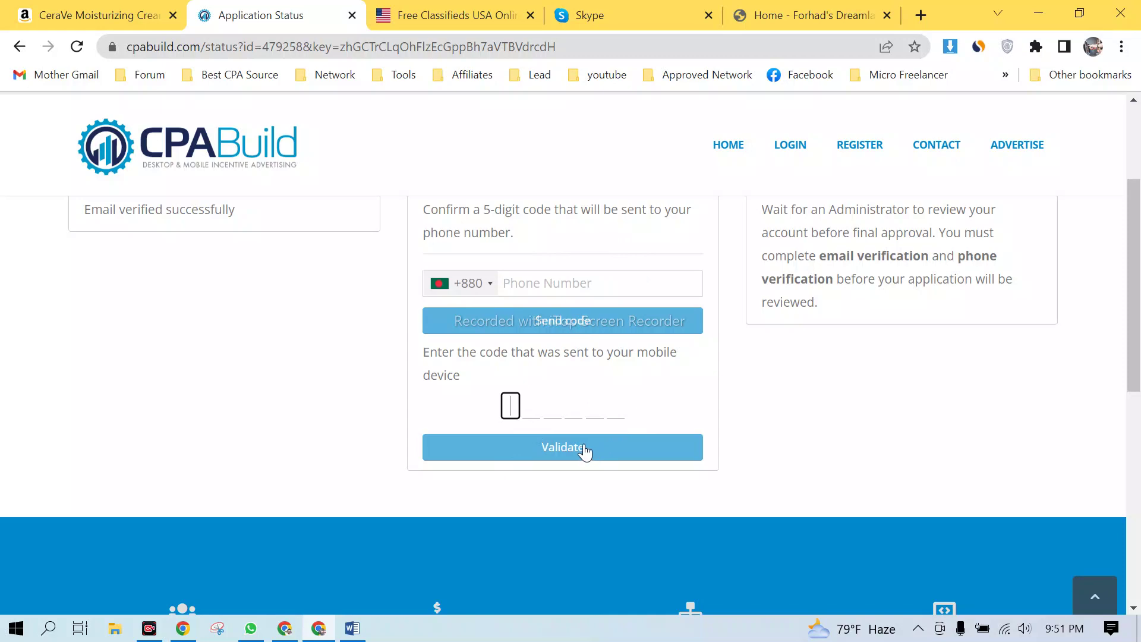
scroll(751, 425, up, 3)
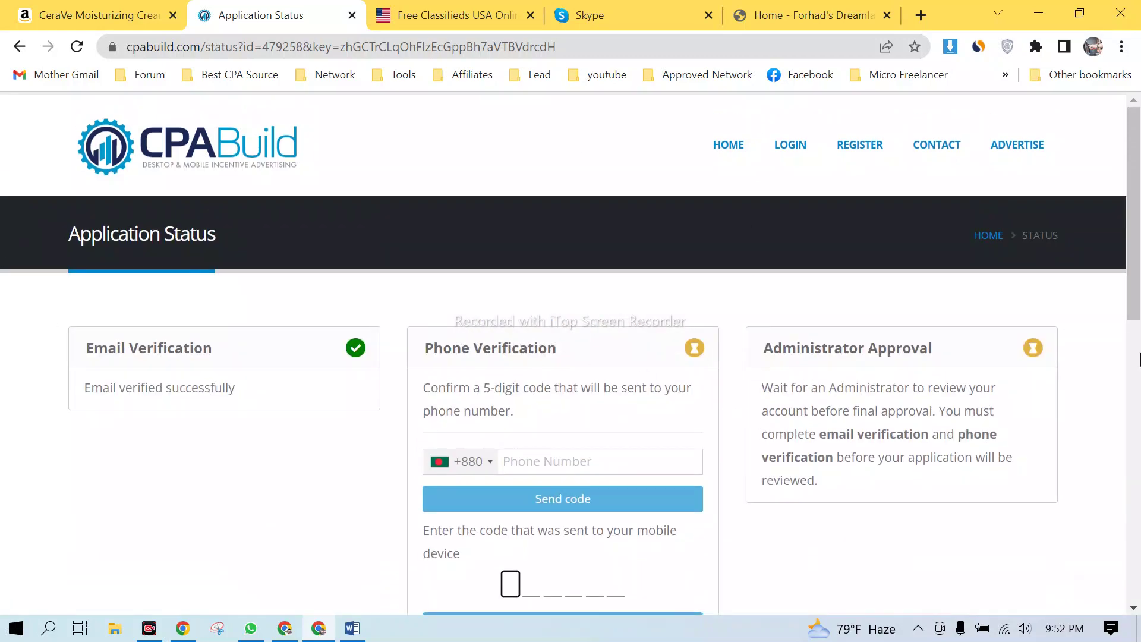
- Read the administrator approval note and switch to the +1 status page window
drag(817, 387, 1091, 379)
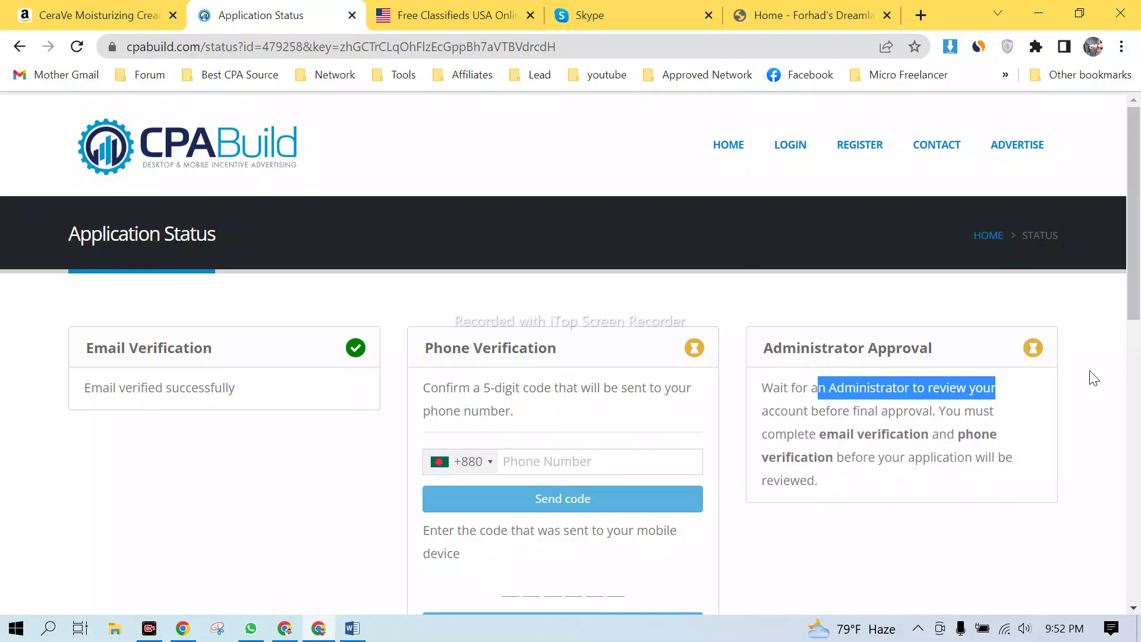
click(872, 376)
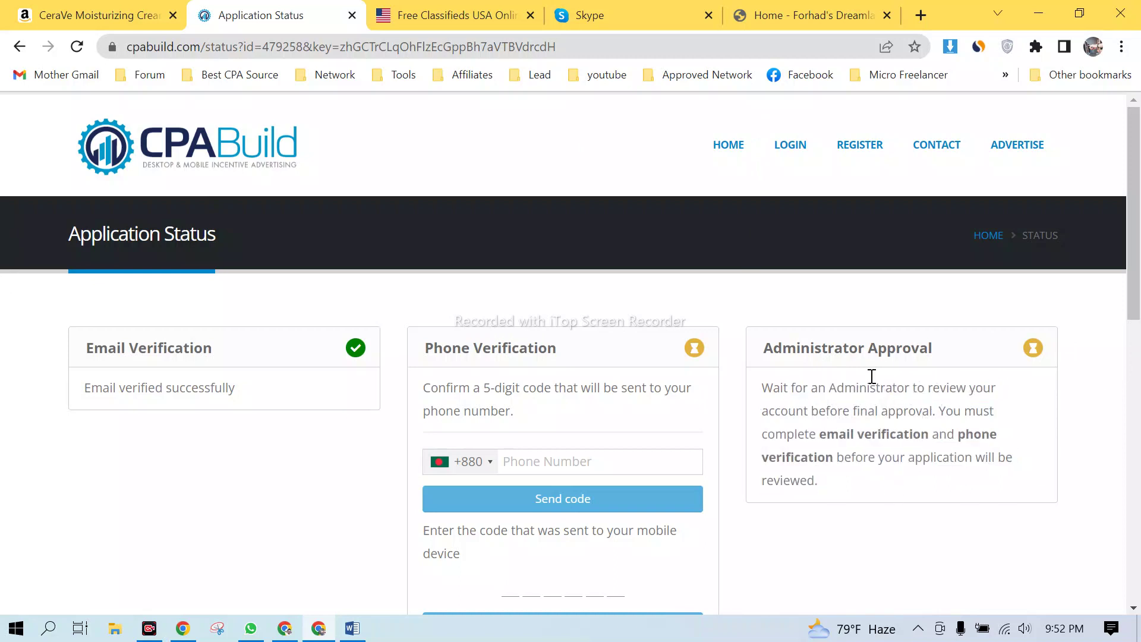
click(284, 628)
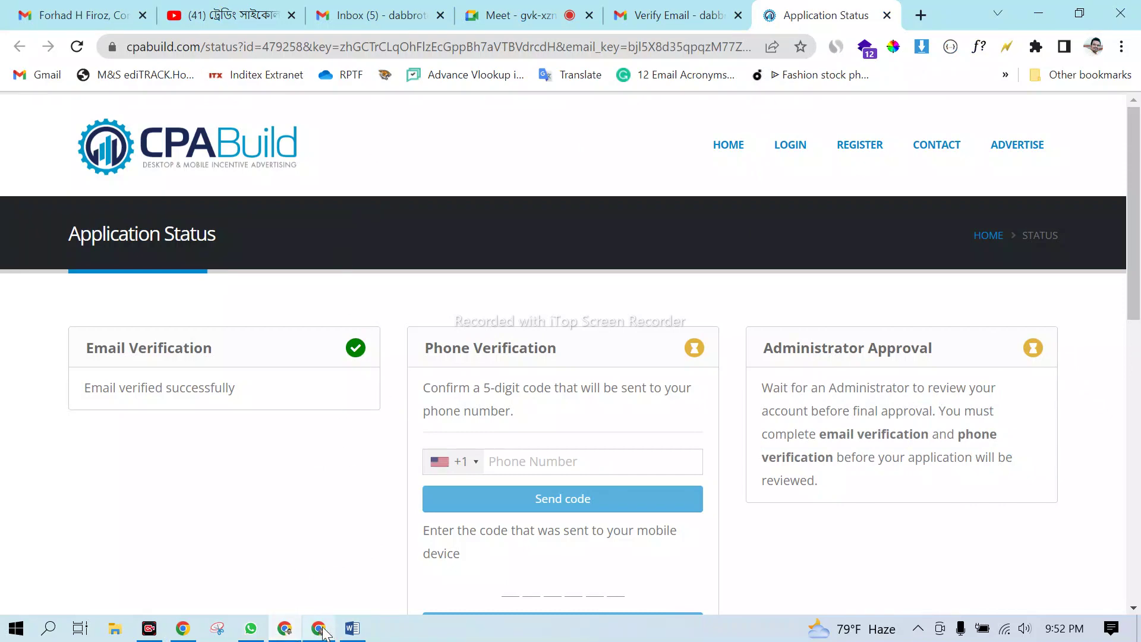
click(291, 630)
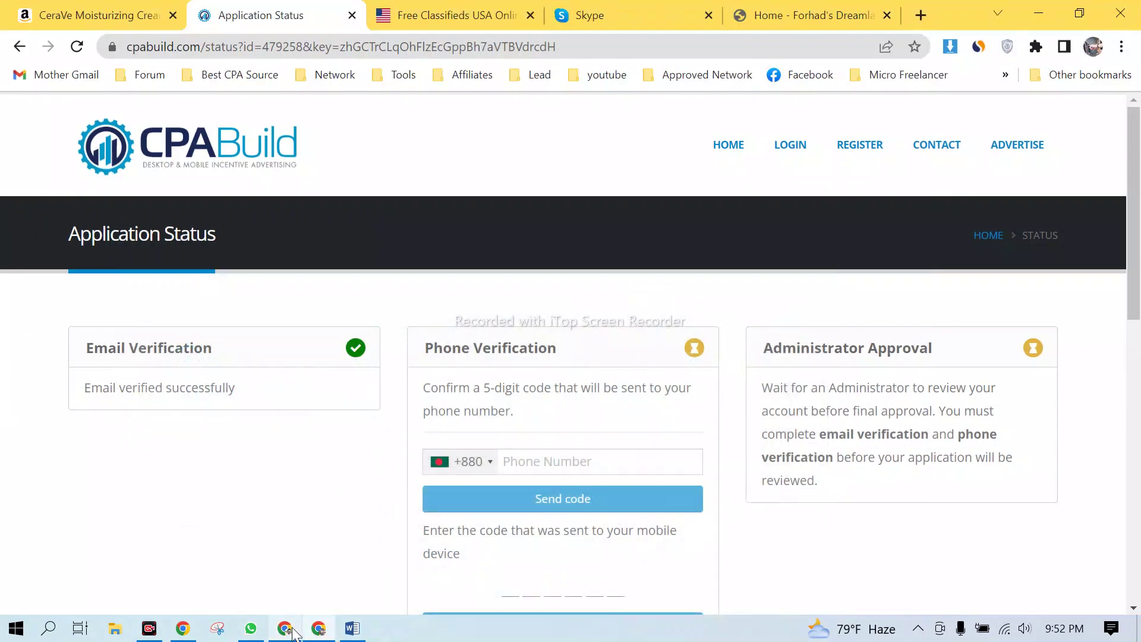
click(292, 630)
- Close the reloading status tab and log in to the CPABuild members dashboard
scroll(562, 345, down, 5)
scroll(562, 321, up, 5)
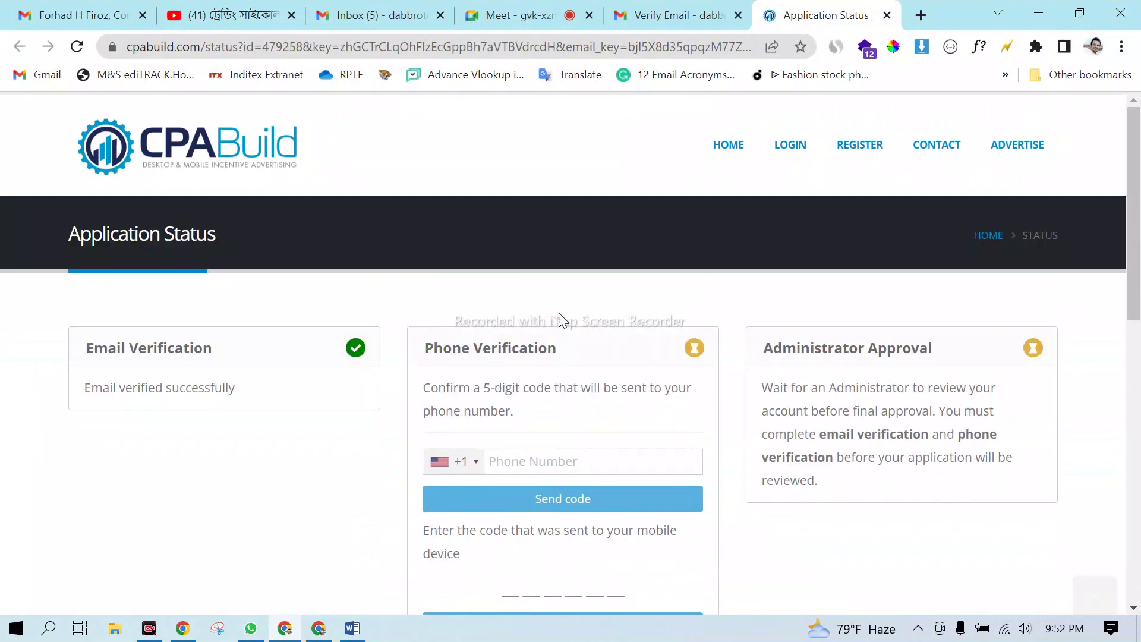
click(785, 147)
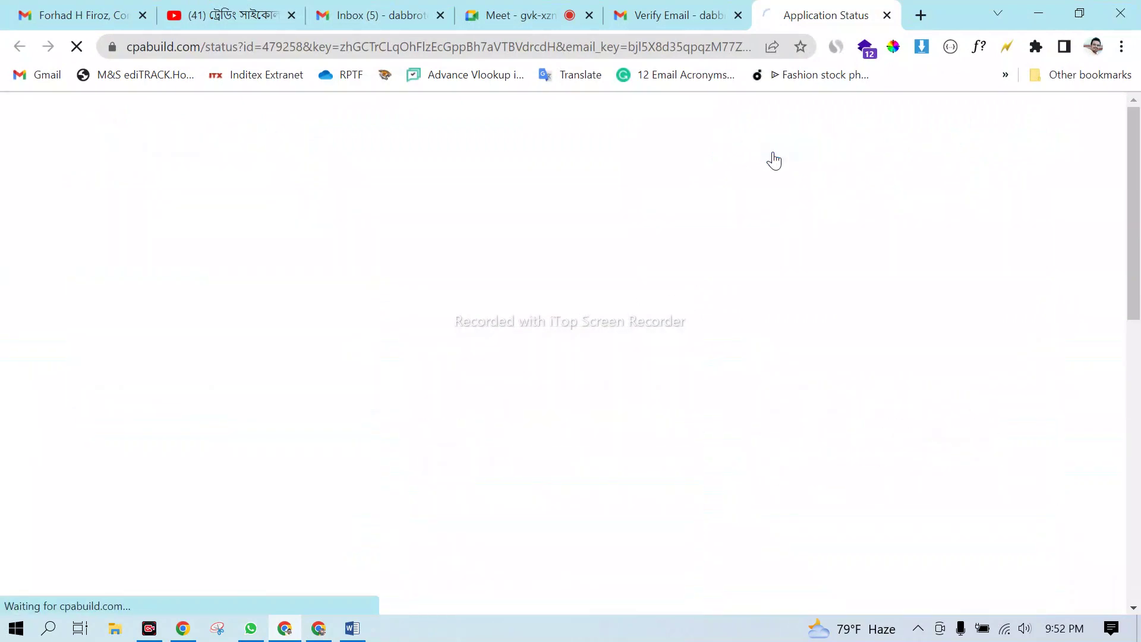
click(887, 15)
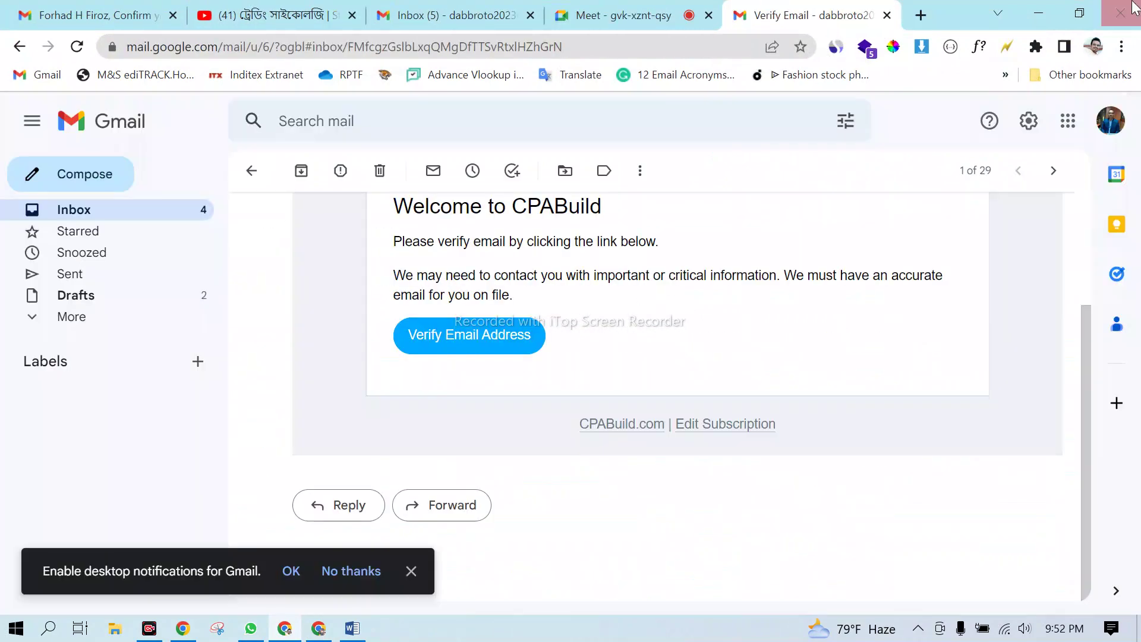
click(1037, 16)
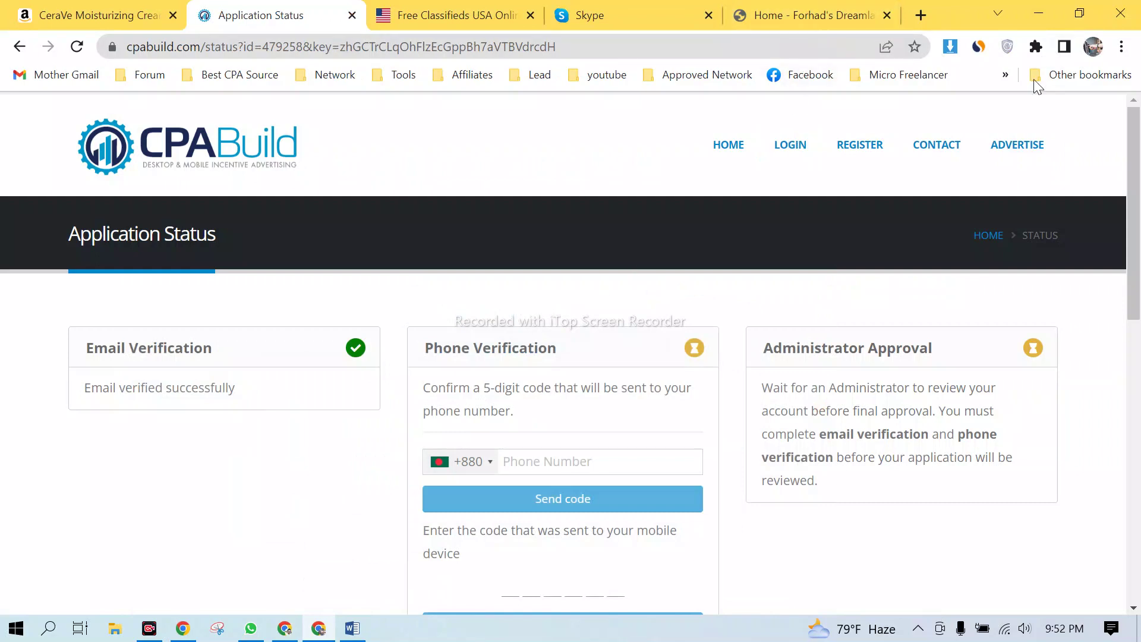
click(792, 156)
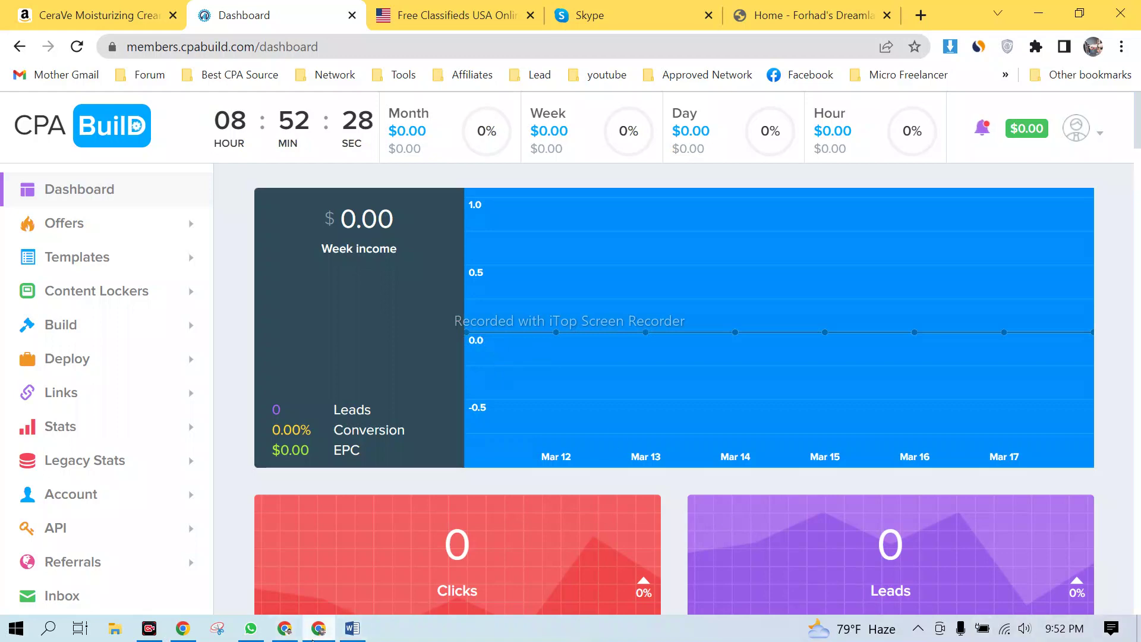
- Return to the CPABuild dashboard and point out the Conversion stat and zero Clicks count
click(281, 634)
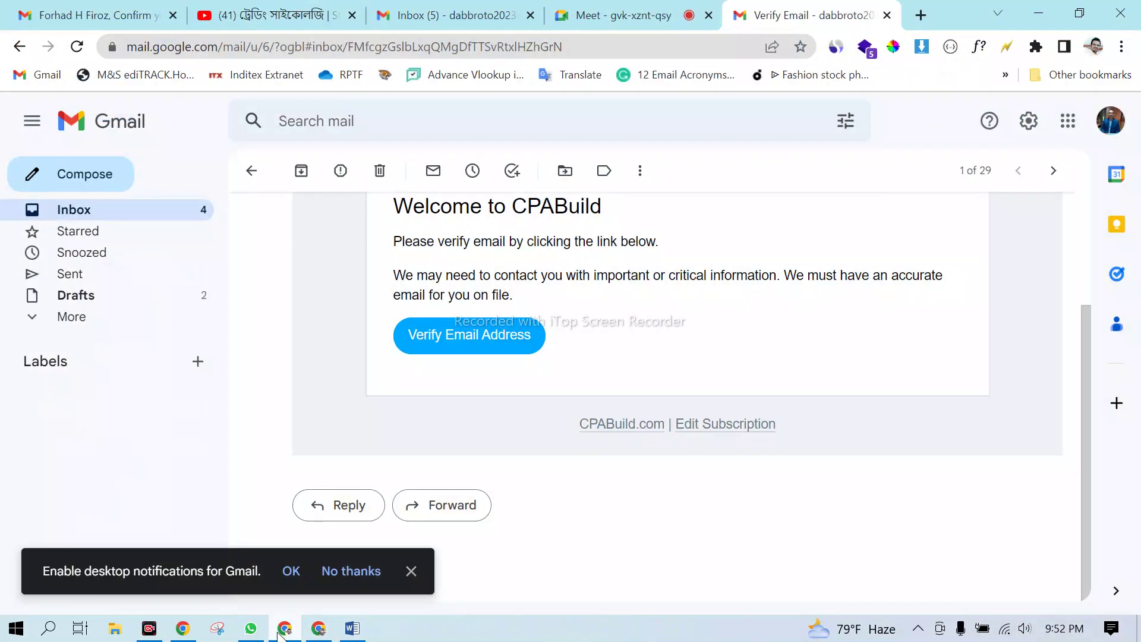
click(631, 16)
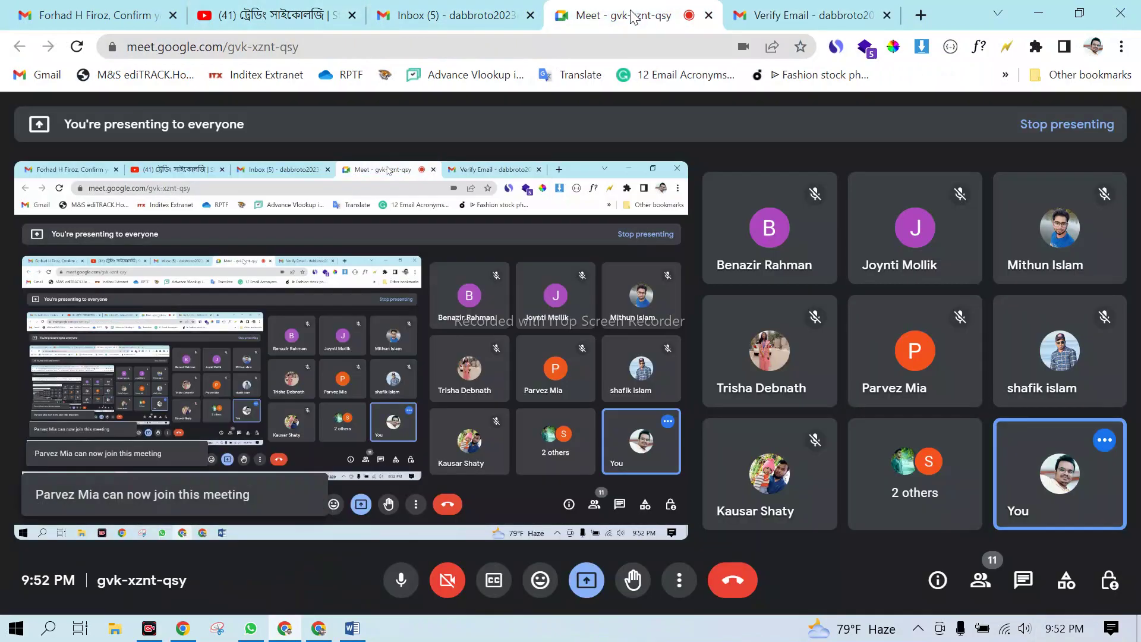
click(1039, 13)
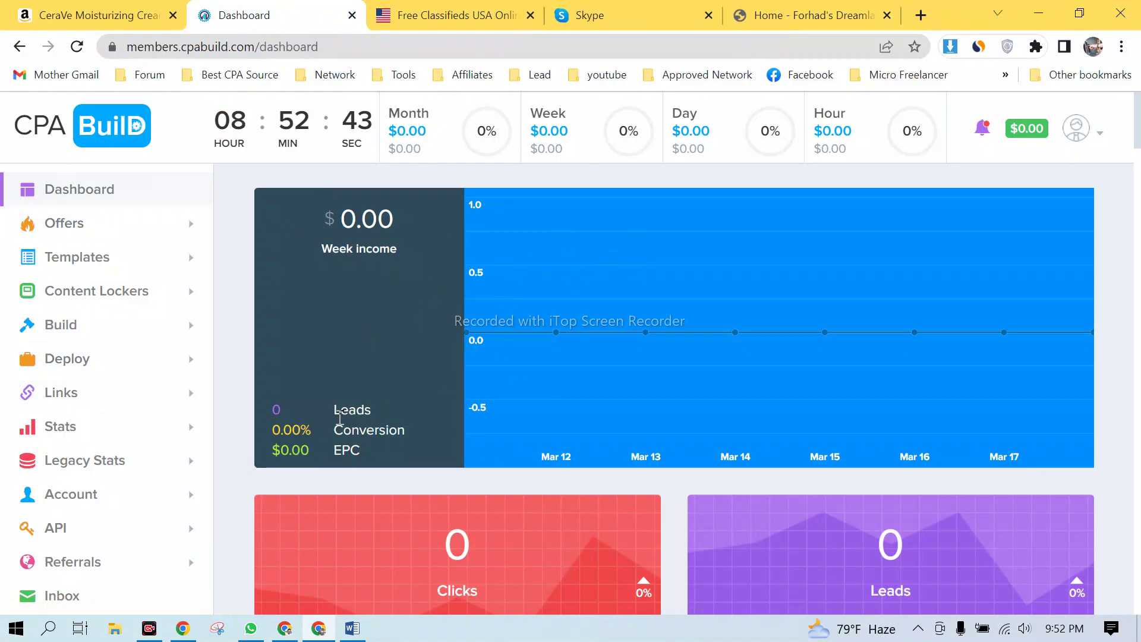
drag(341, 421, 371, 428)
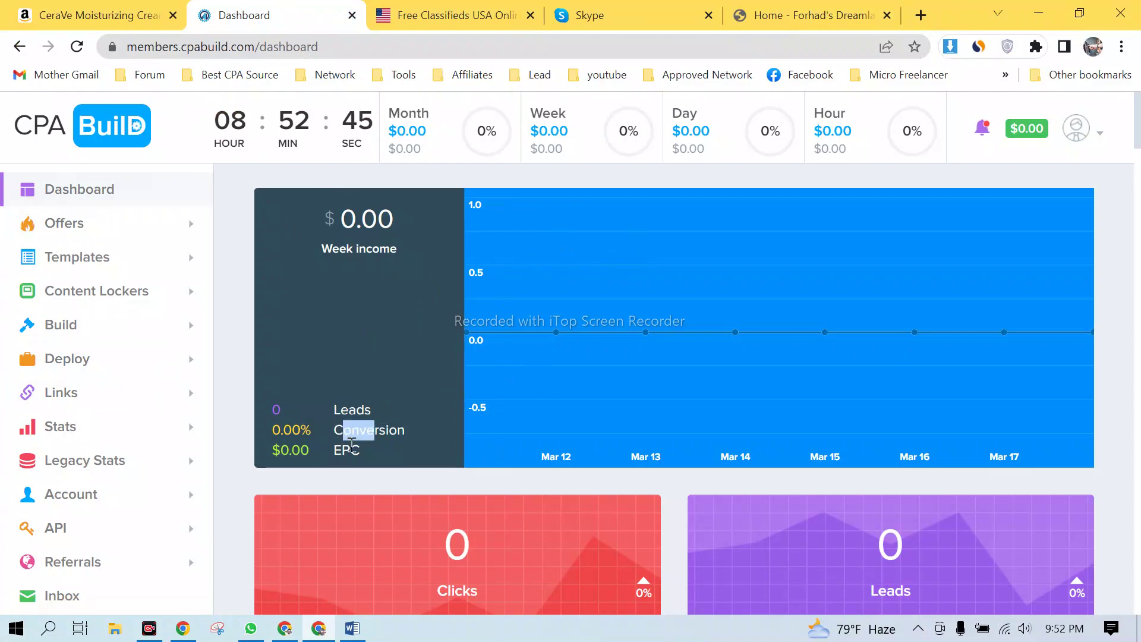
click(352, 445)
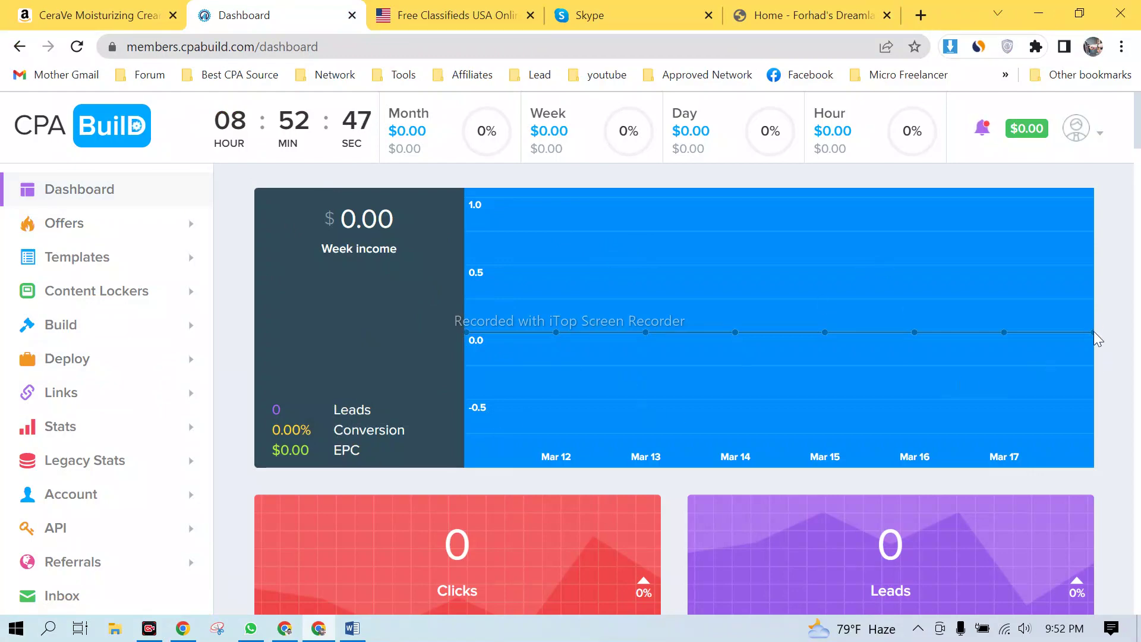
scroll(718, 408, down, 3)
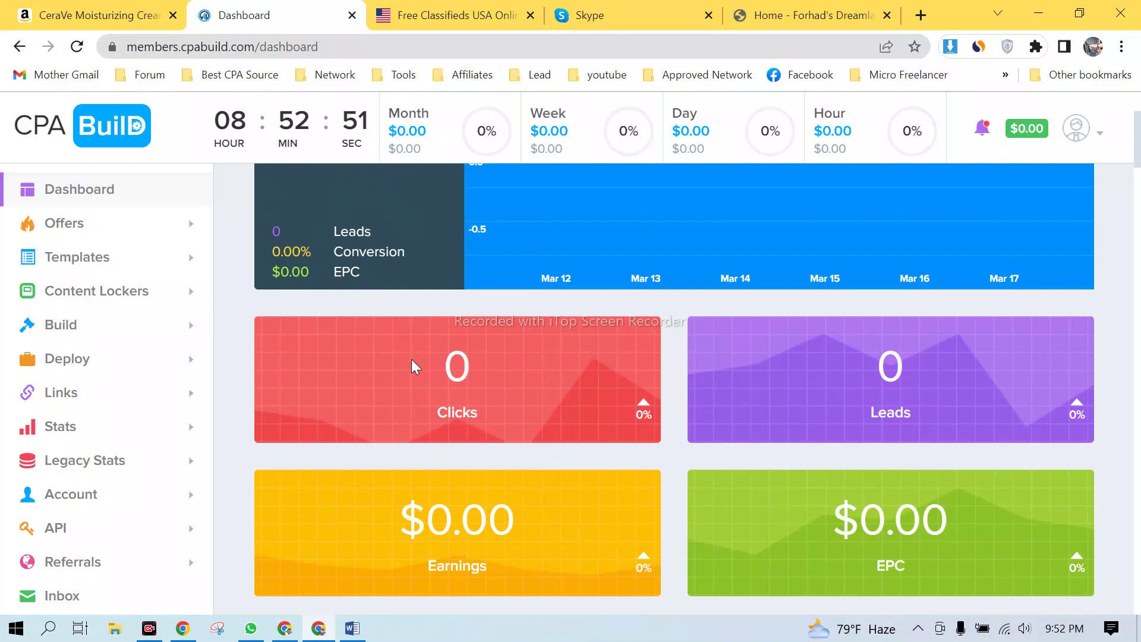
drag(414, 367, 521, 368)
click(521, 368)
- Scroll through the dashboard cards and Network Chat, then expand the Offers sidebar section
scroll(801, 397, down, 1)
scroll(801, 397, down, 5)
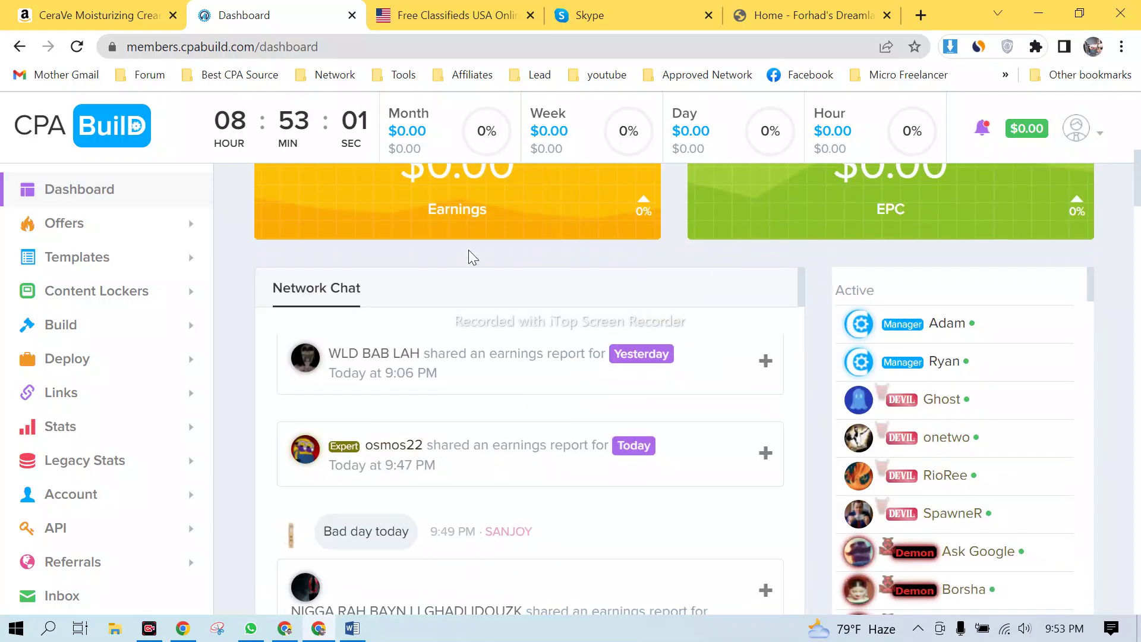
scroll(900, 212, up, 1)
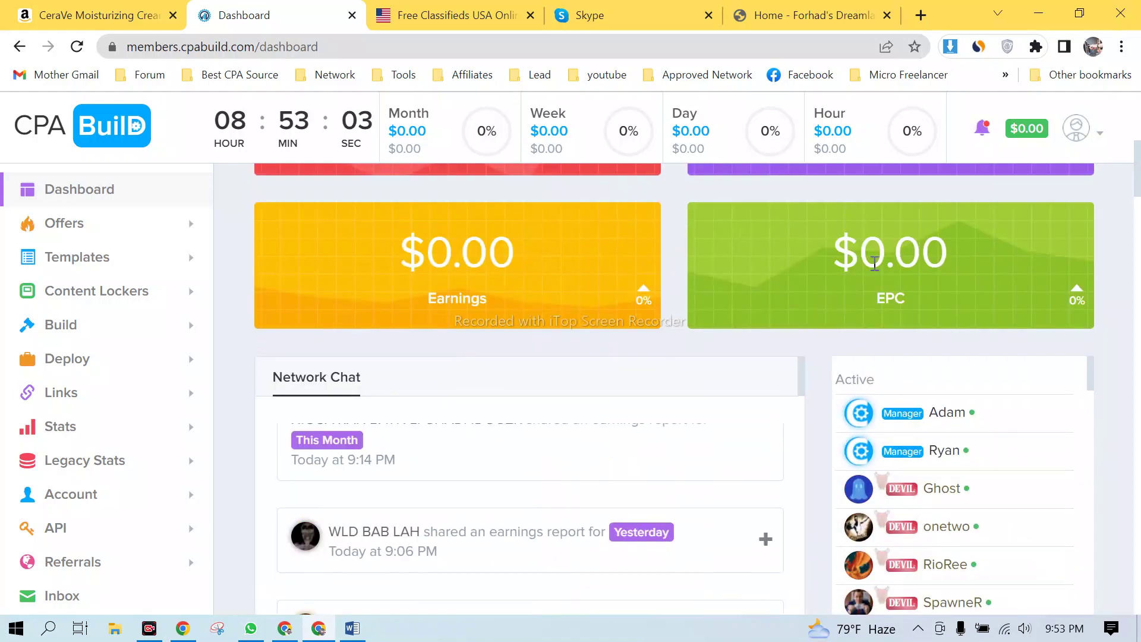
scroll(892, 264, up, 7)
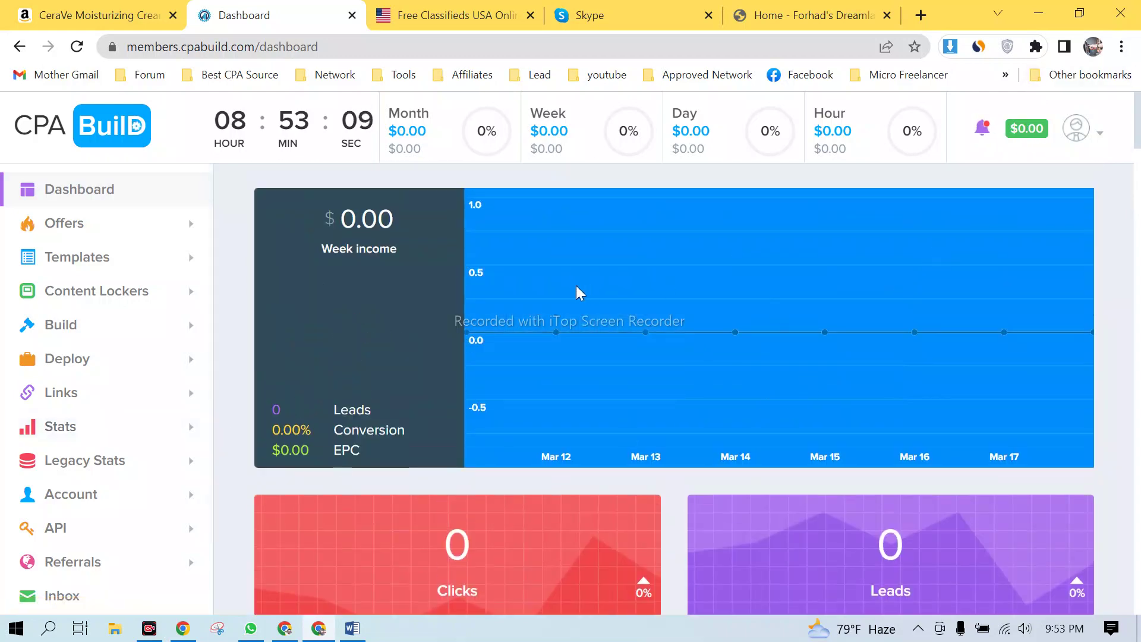
scroll(107, 389, down, 2)
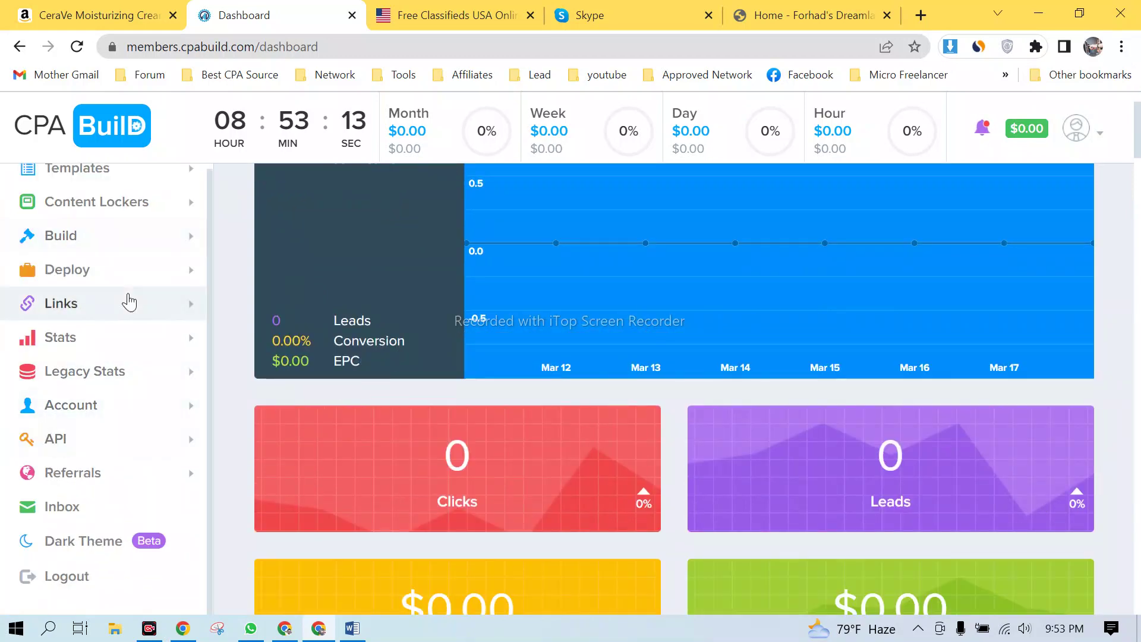
scroll(137, 301, up, 2)
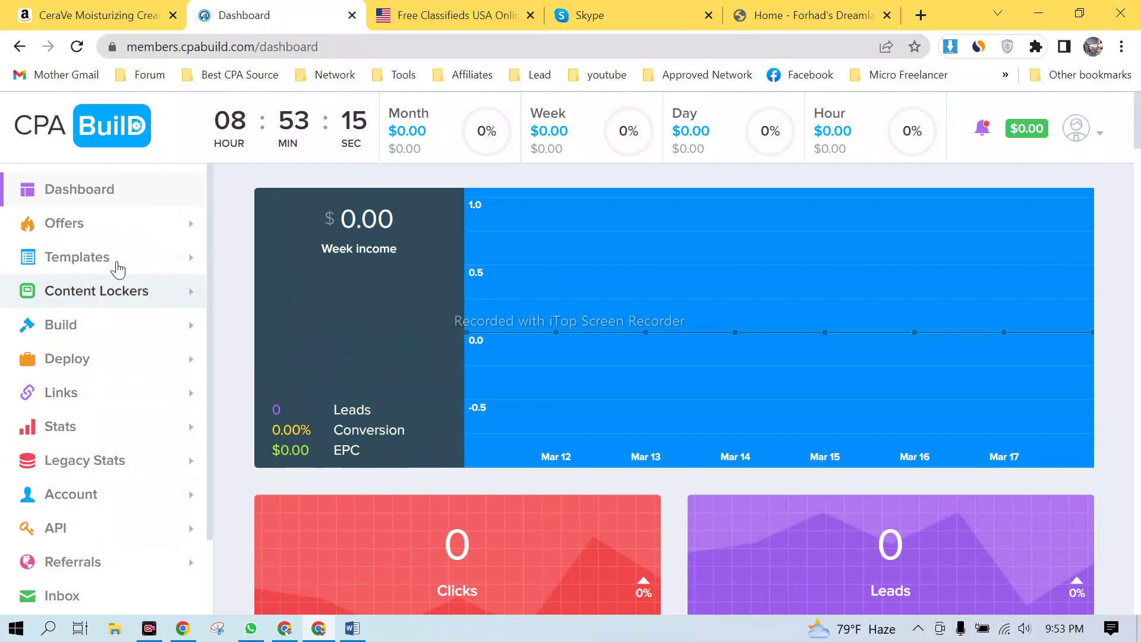
click(148, 224)
- Open All Offers and scroll through its filters into the offers table
click(84, 273)
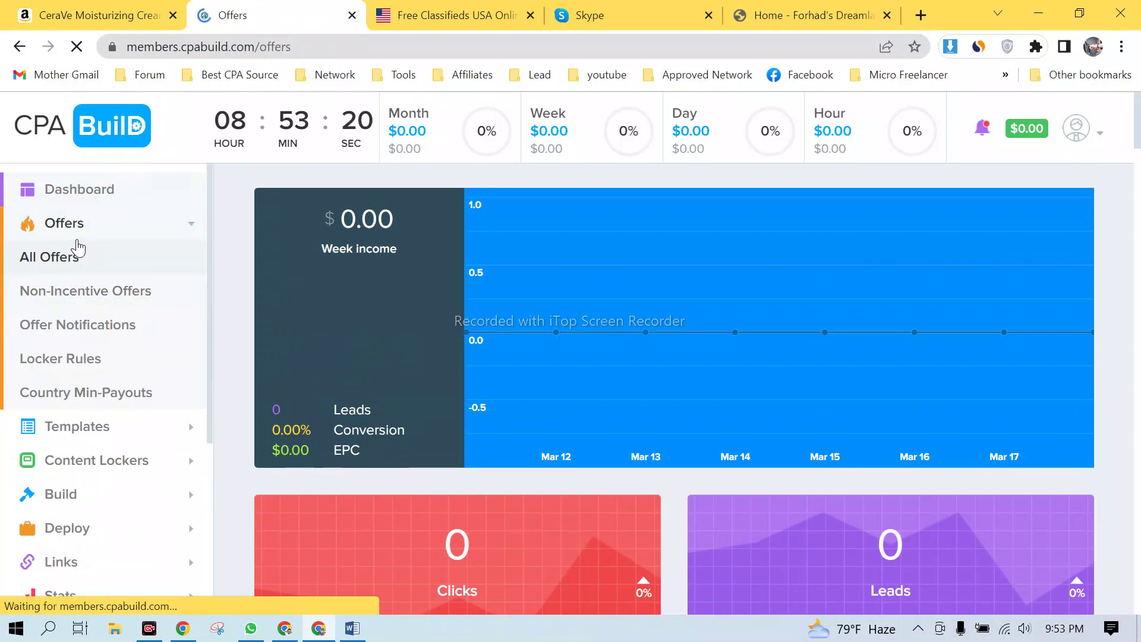
scroll(572, 408, down, 3)
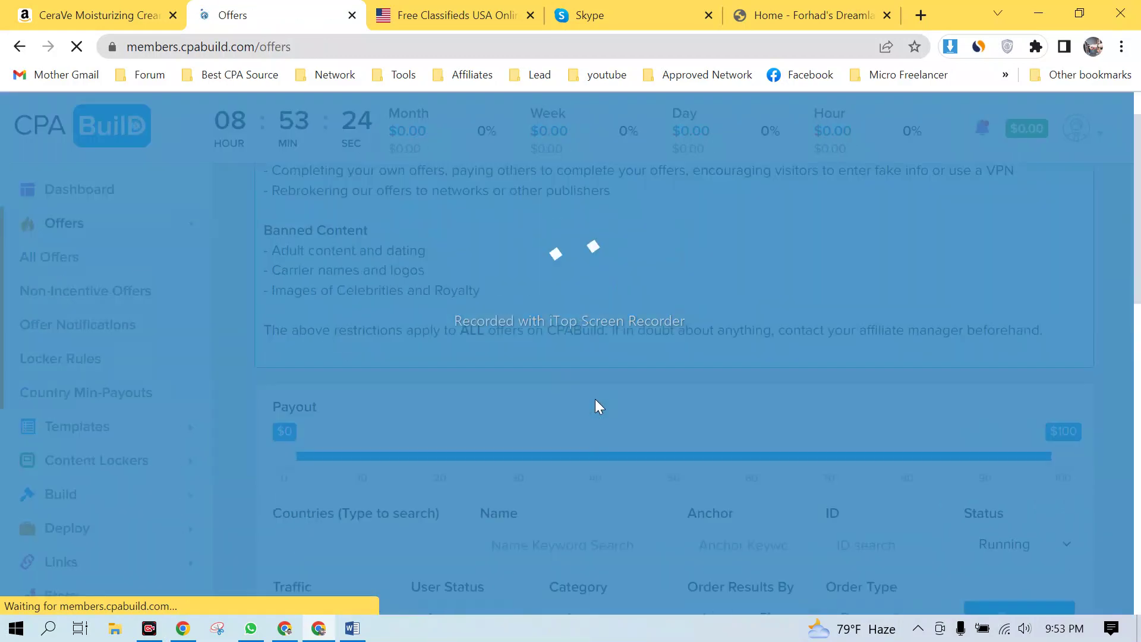
scroll(396, 386, down, 4)
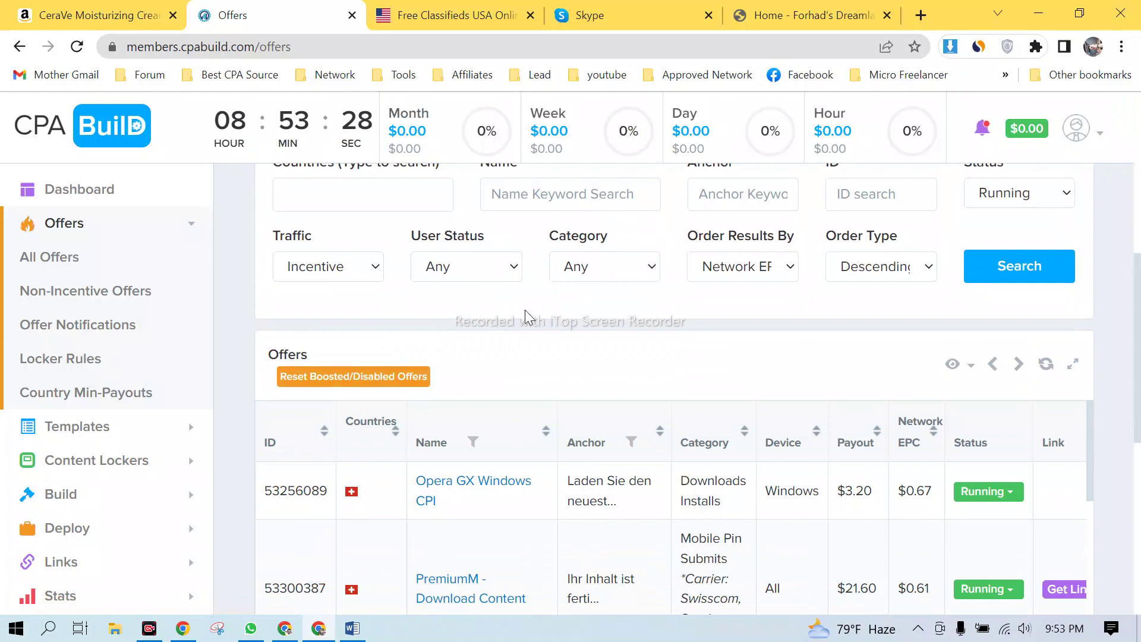
scroll(517, 315, up, 1)
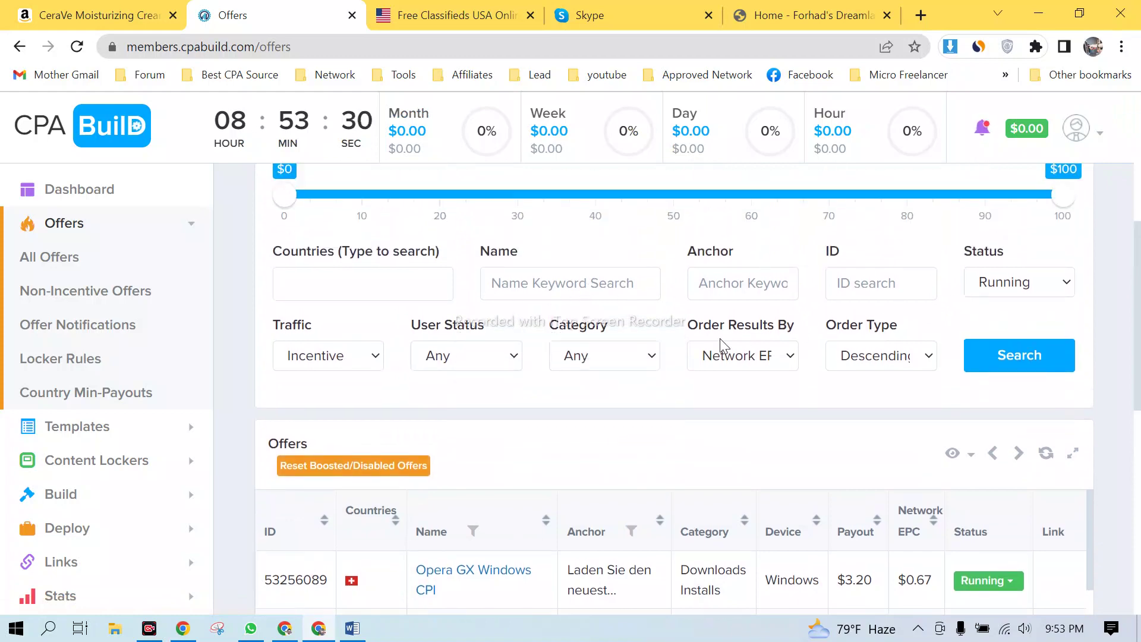
scroll(633, 368, down, 4)
scroll(530, 305, down, 1)
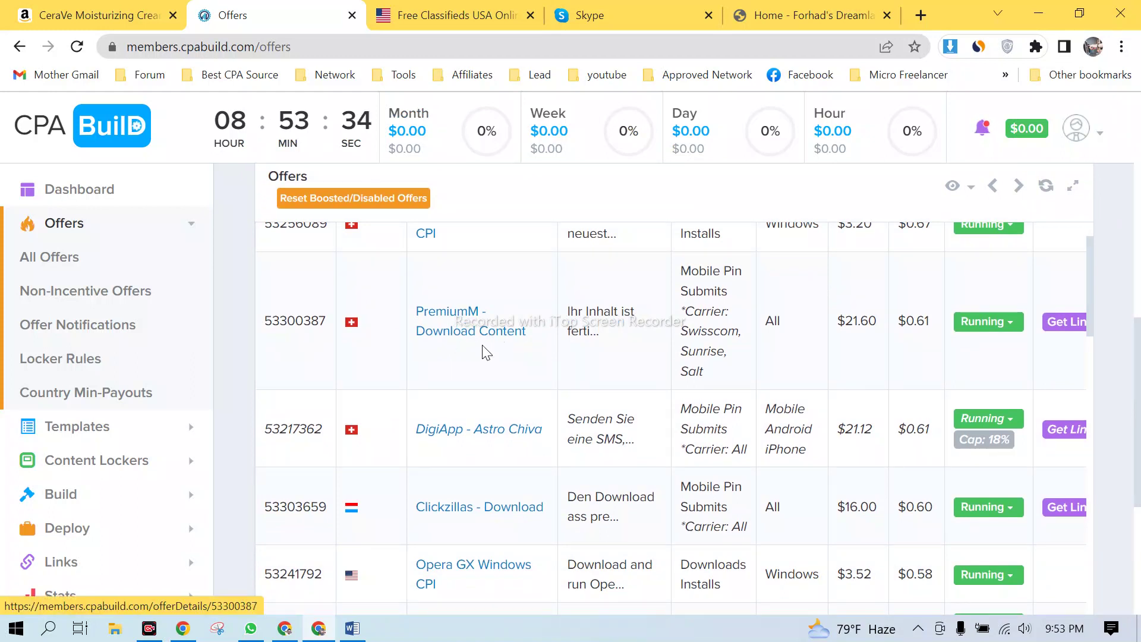
scroll(450, 386, down, 1)
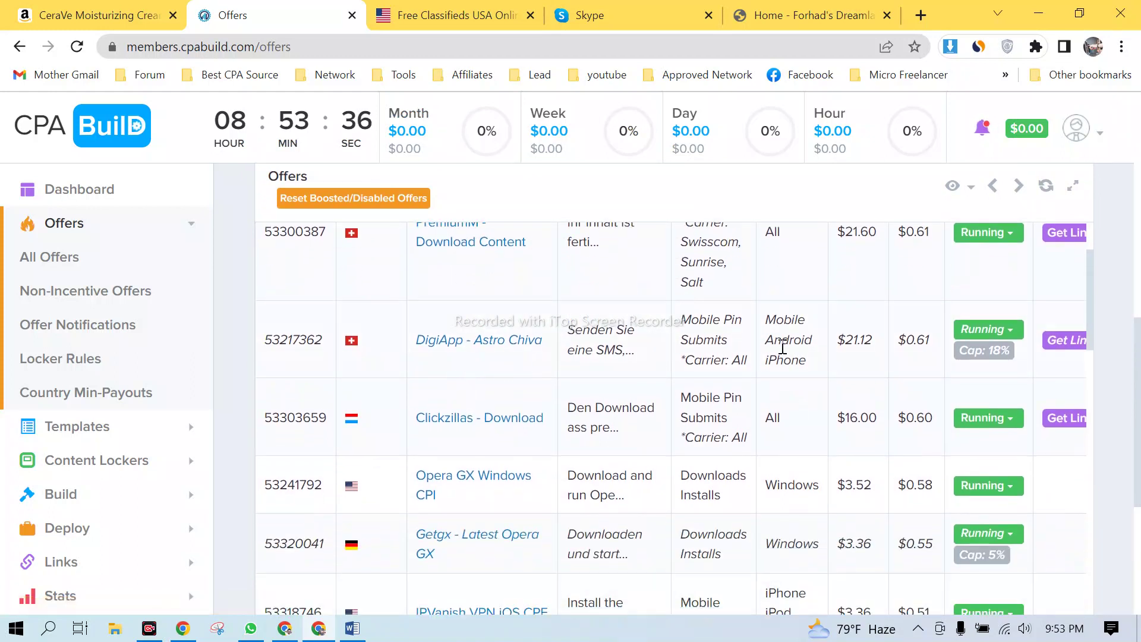
drag(767, 319, 797, 358)
scroll(797, 359, down, 1)
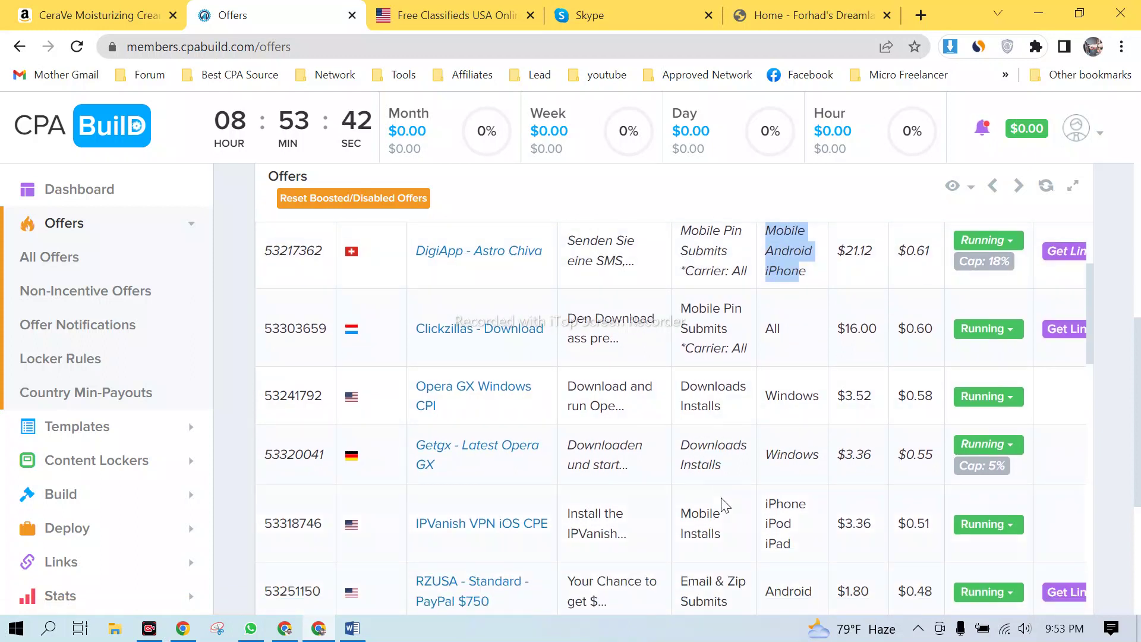
scroll(719, 499, down, 1)
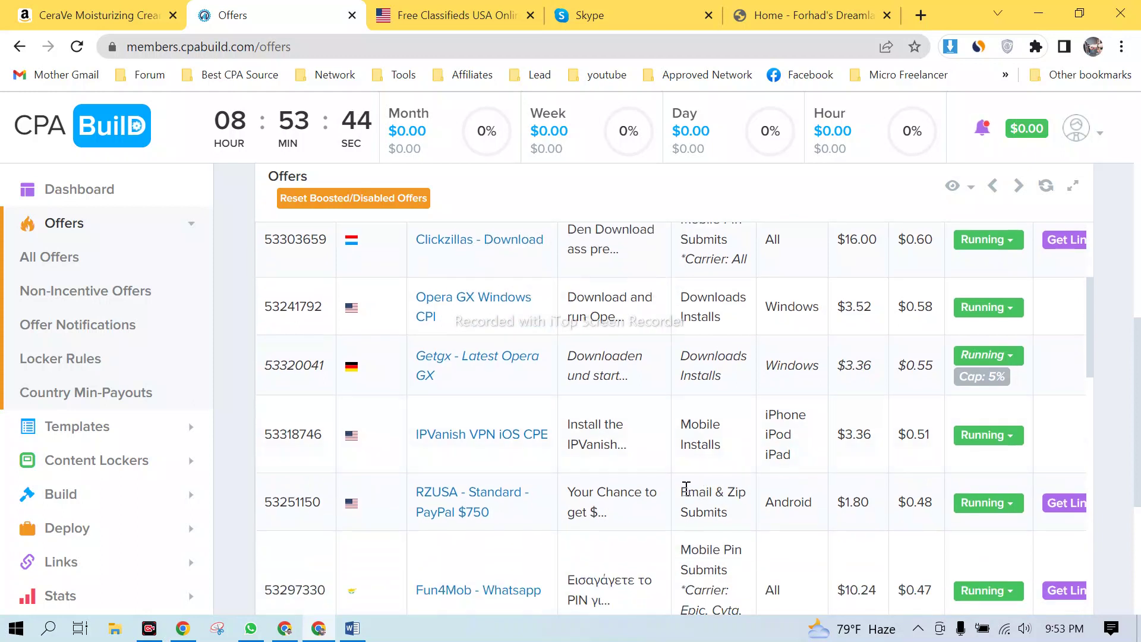
- Review the RZUSA offer's Email & Zip Submits type and Android device, then scroll down to The Epoch Times
drag(688, 491, 739, 514)
click(744, 515)
drag(769, 497, 820, 504)
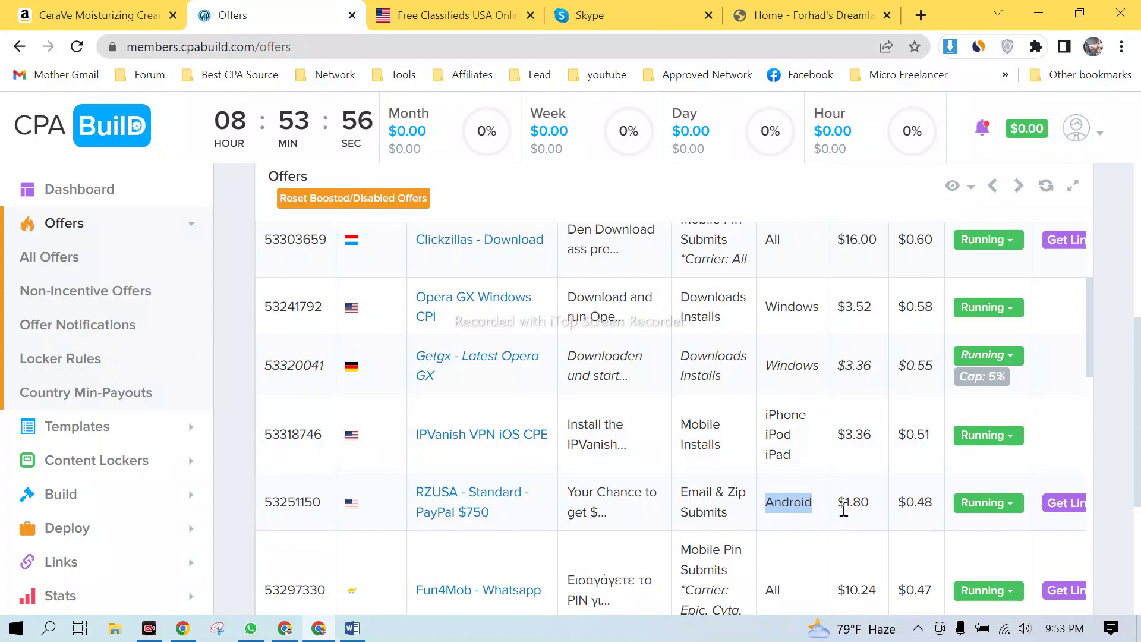
drag(844, 510, 872, 502)
scroll(872, 502, down, 3)
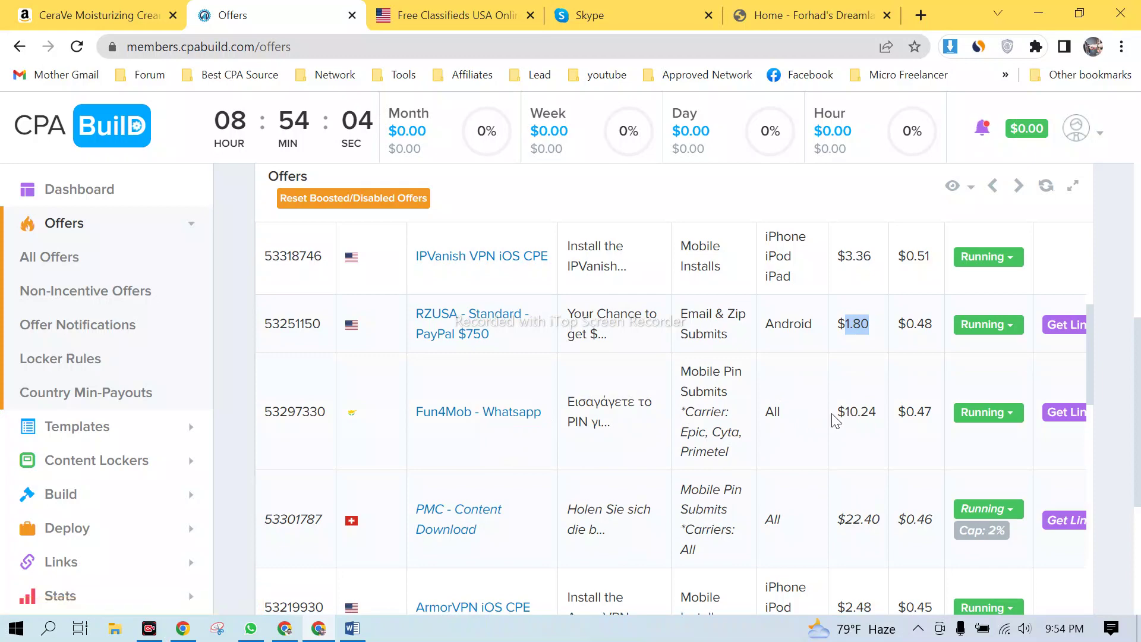
drag(834, 418, 897, 438)
scroll(847, 469, down, 1)
scroll(889, 438, down, 5)
scroll(885, 438, up, 10)
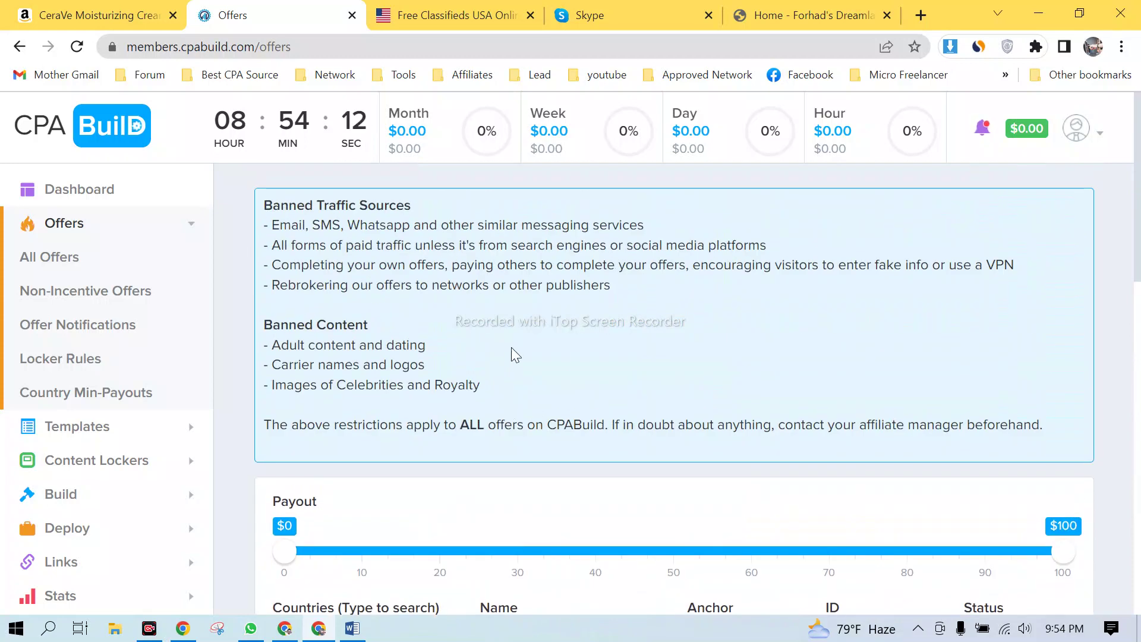
scroll(542, 301, down, 15)
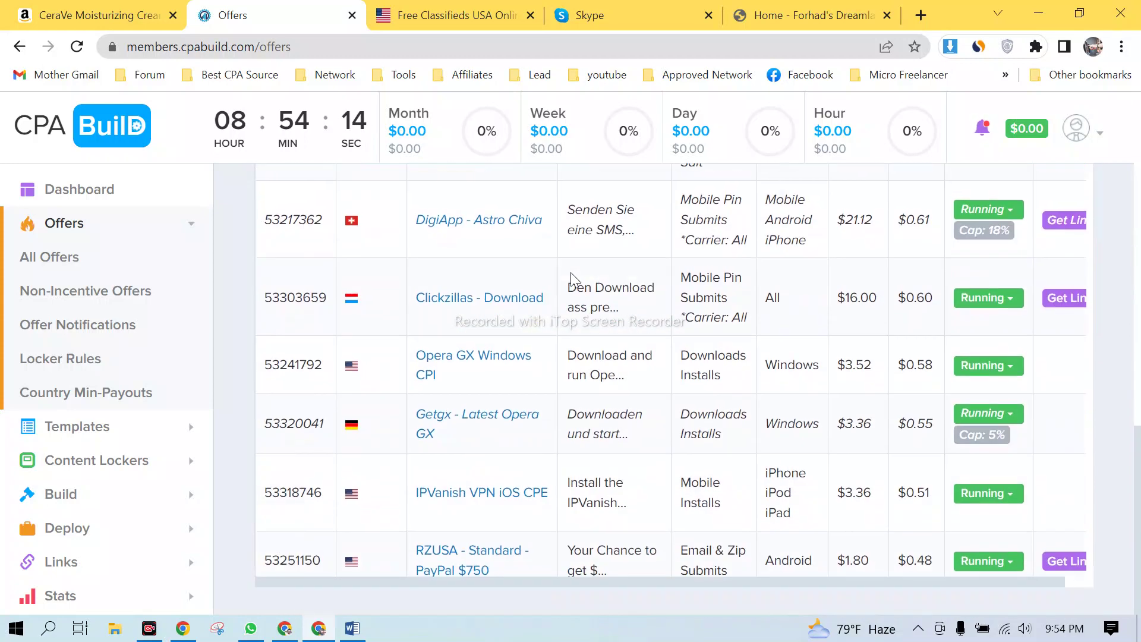
scroll(571, 280, up, 10)
scroll(579, 283, down, 8)
scroll(587, 281, down, 15)
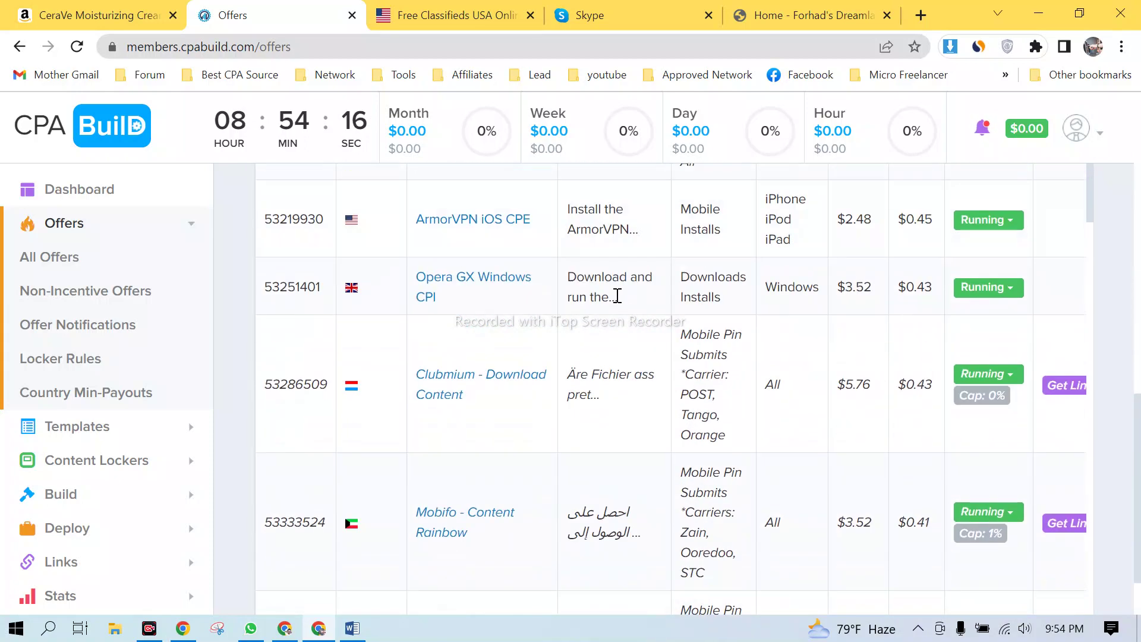
scroll(641, 307, down, 4)
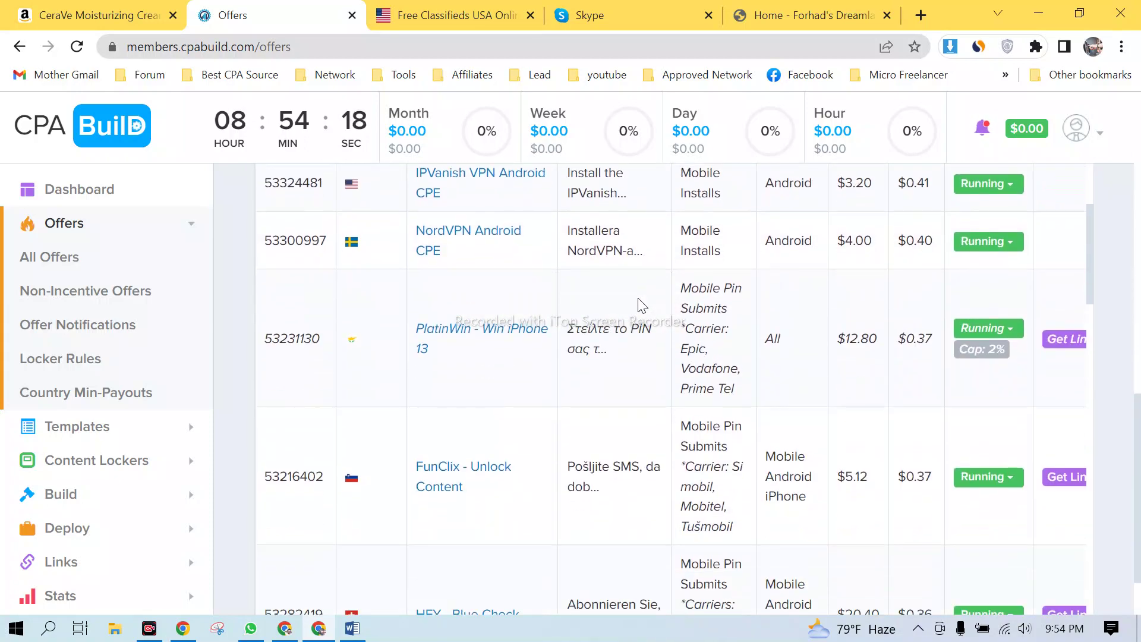
scroll(641, 306, down, 4)
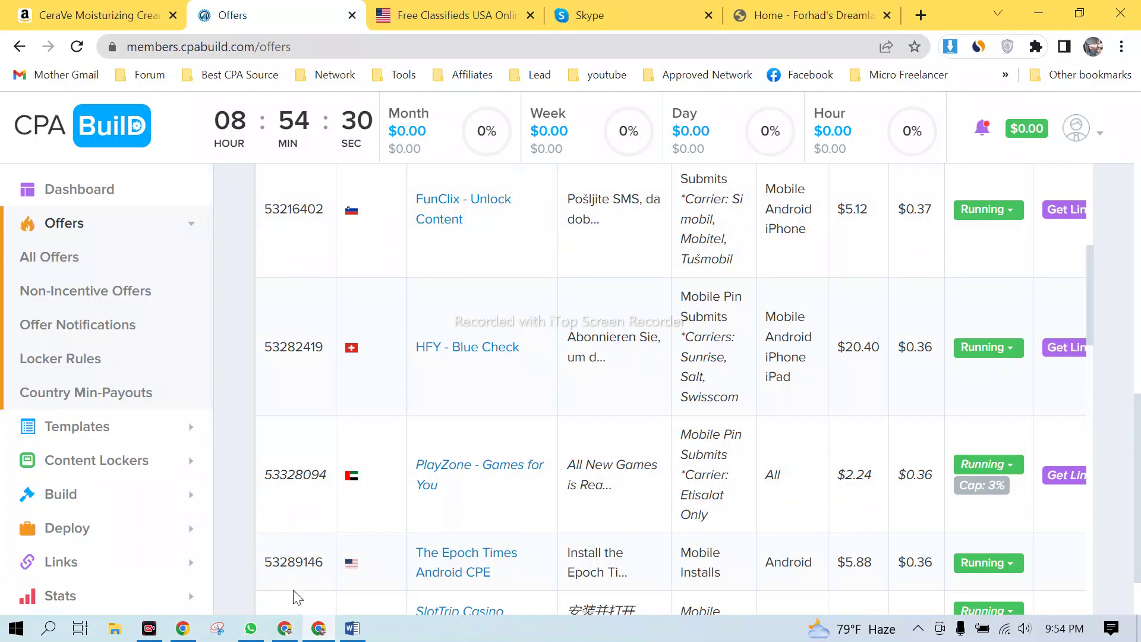
click(285, 628)
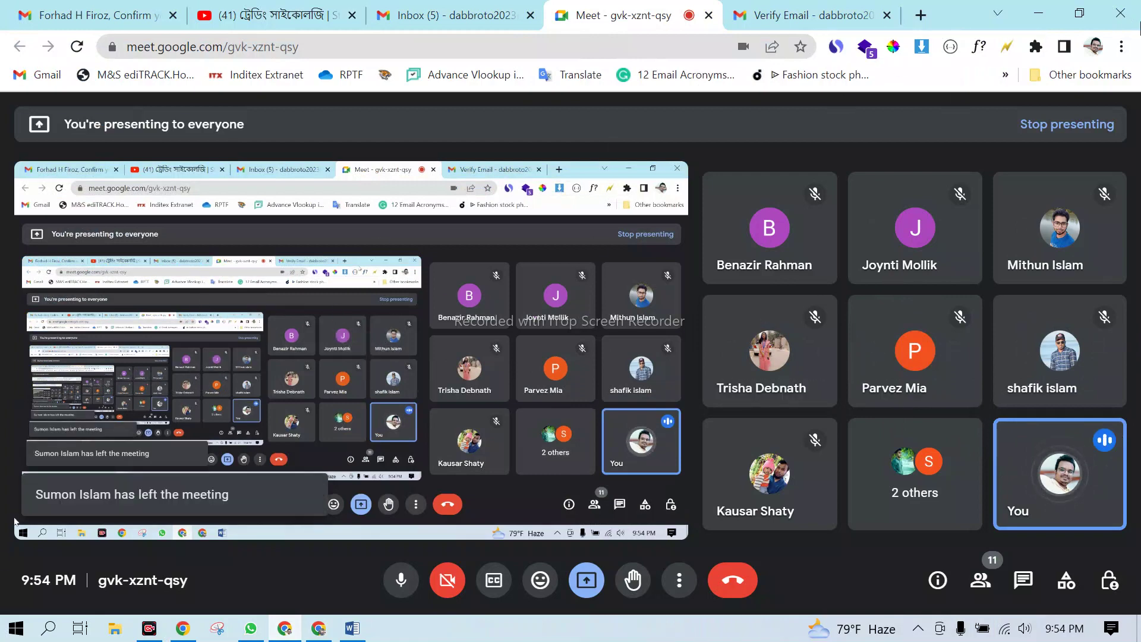
click(1046, 19)
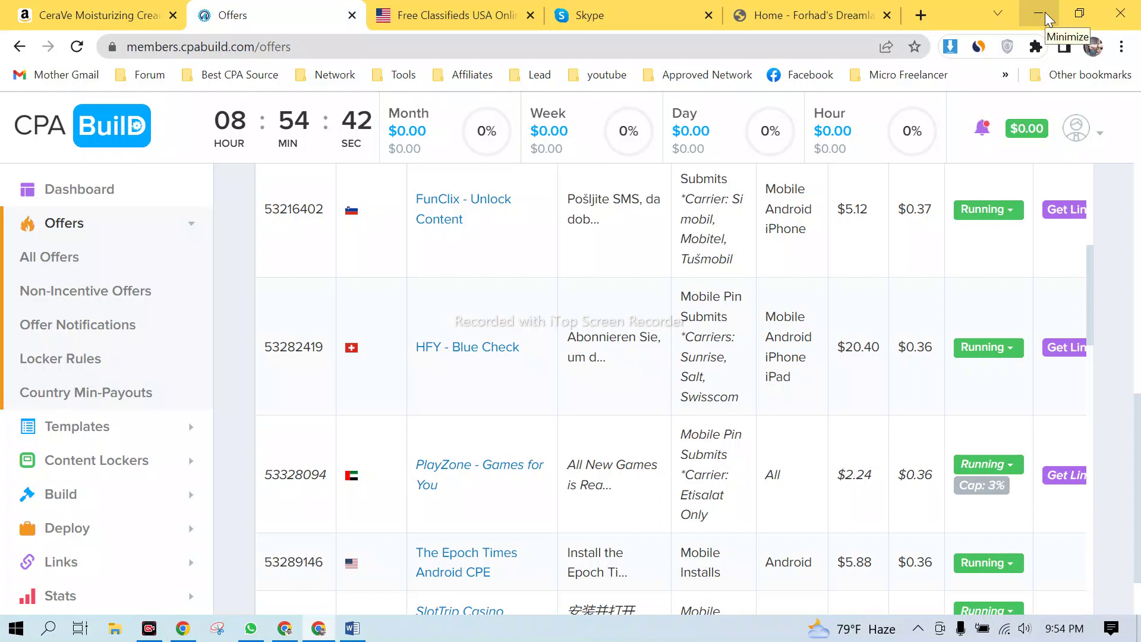
- Collapse the Offers submenu, scroll back to the top, and return to the Google Meet window
click(161, 228)
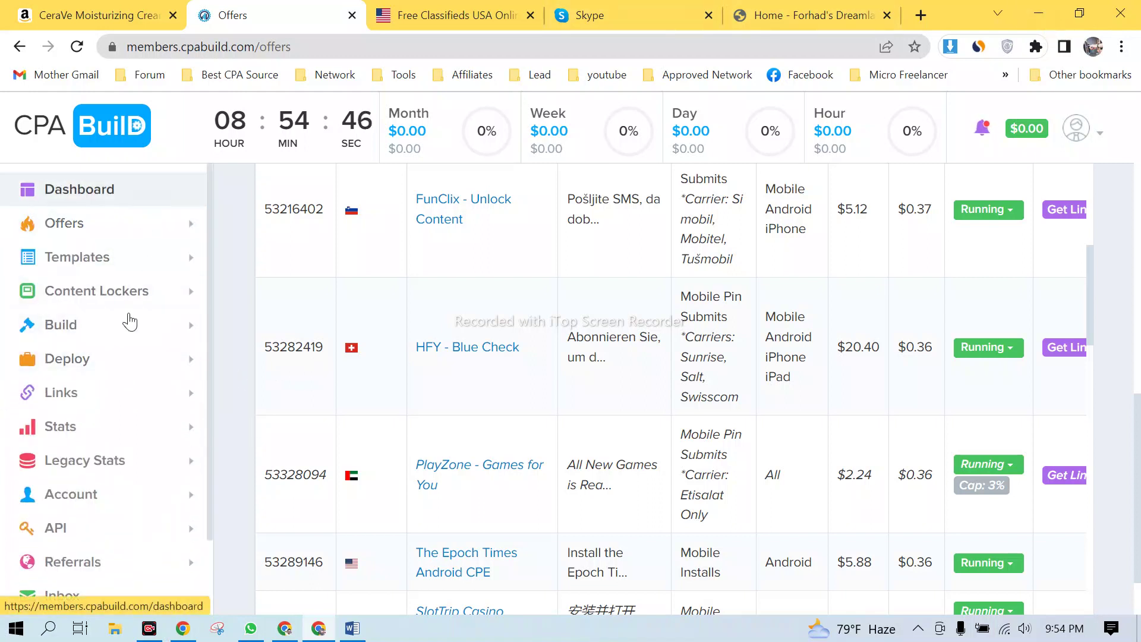
scroll(512, 420, up, 20)
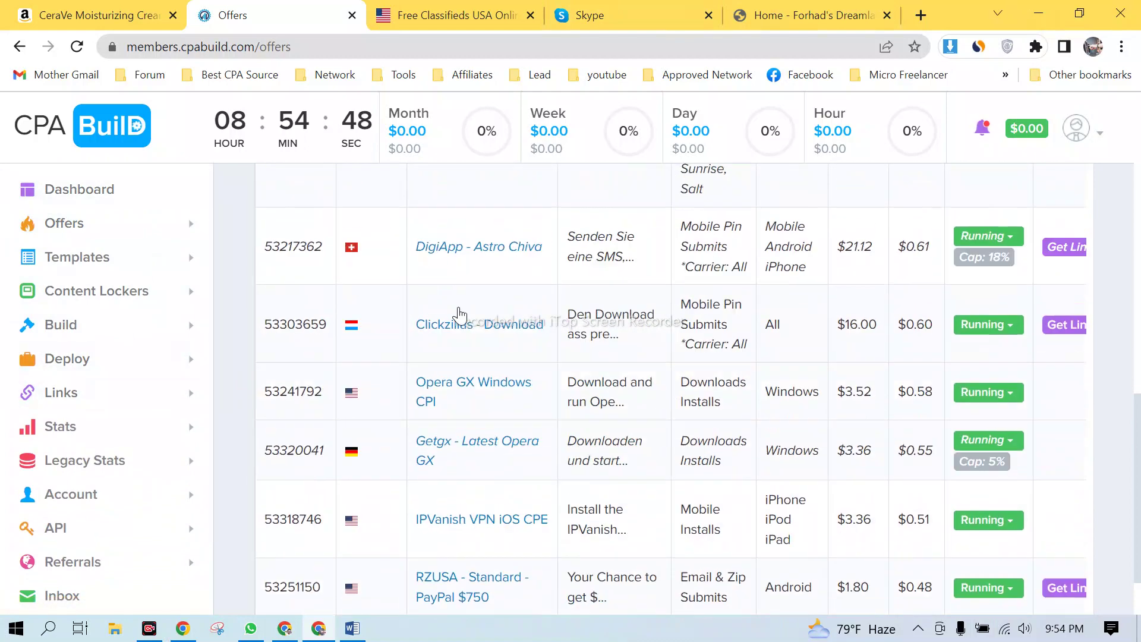
scroll(272, 367, up, 15)
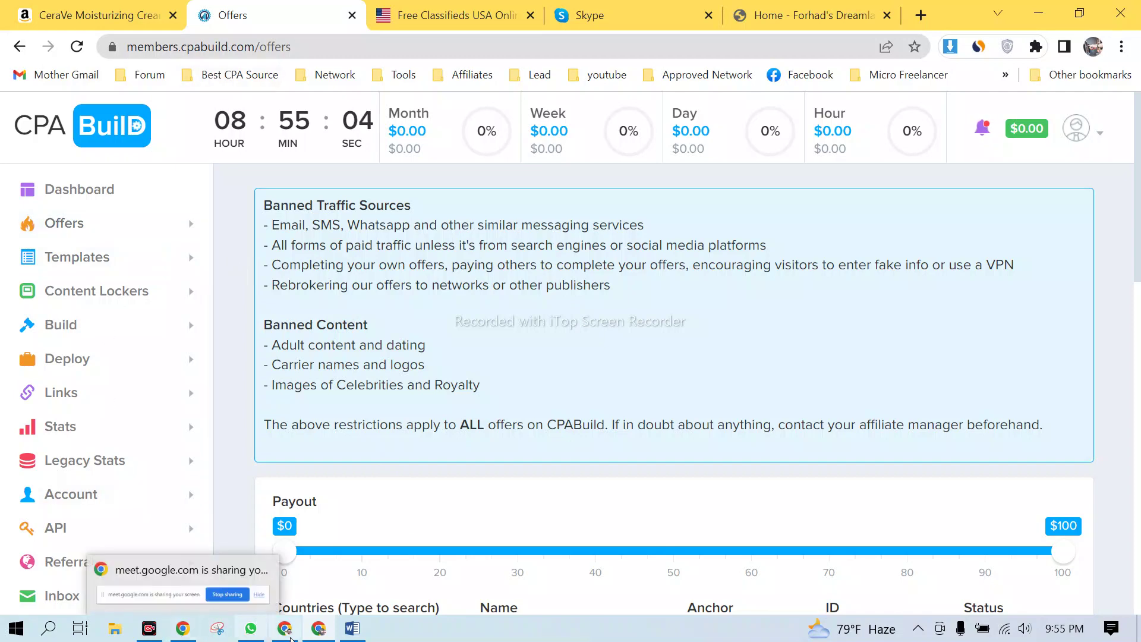
mouse_move(183, 630)
click(298, 565)
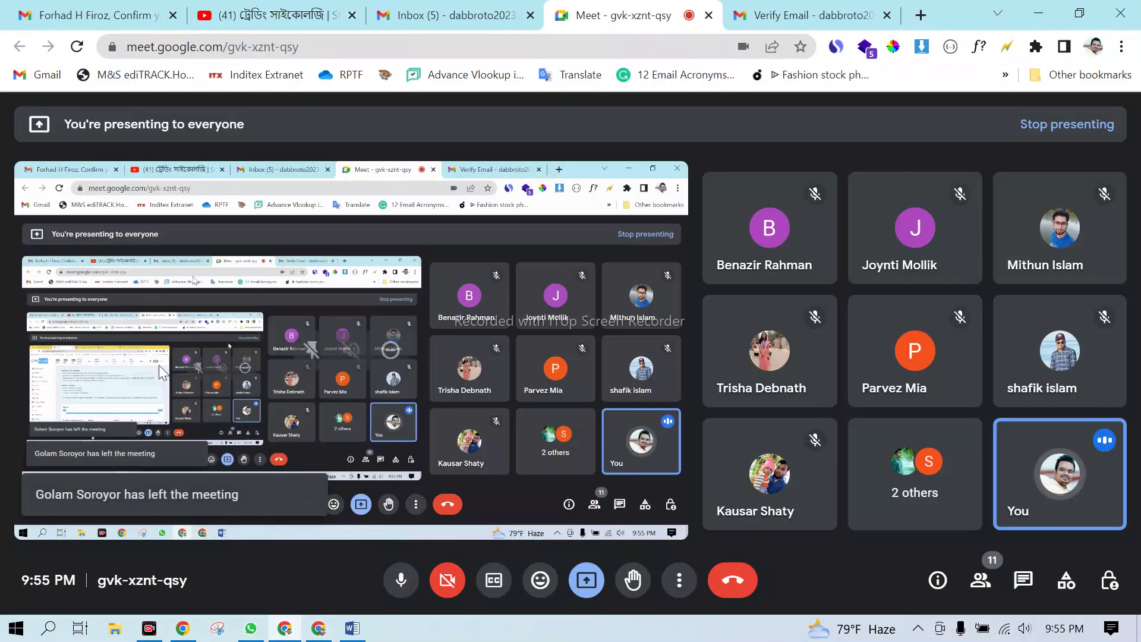
- Search 'google meet' in a new tab and start an instant meeting
click(921, 15)
click(459, 53)
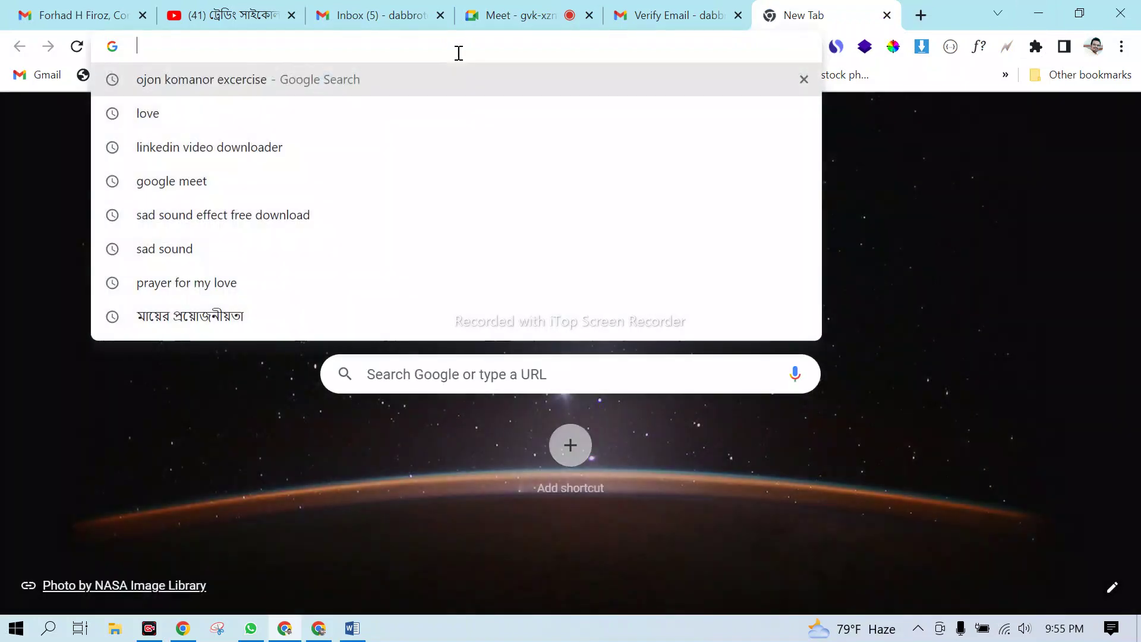
text(goo)
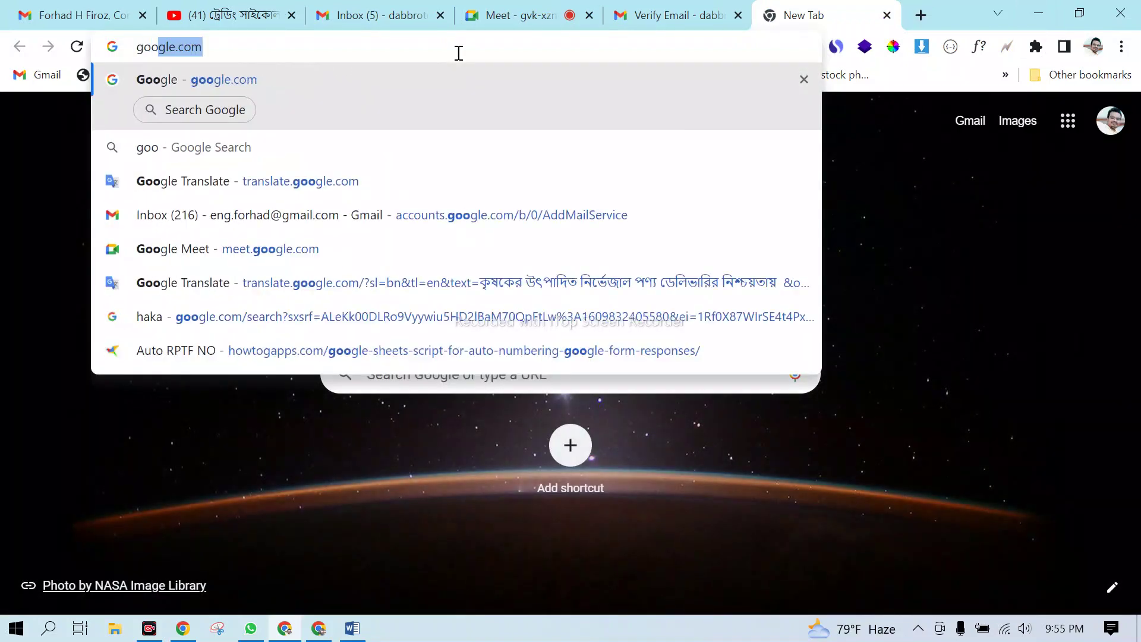
text(gle meet)
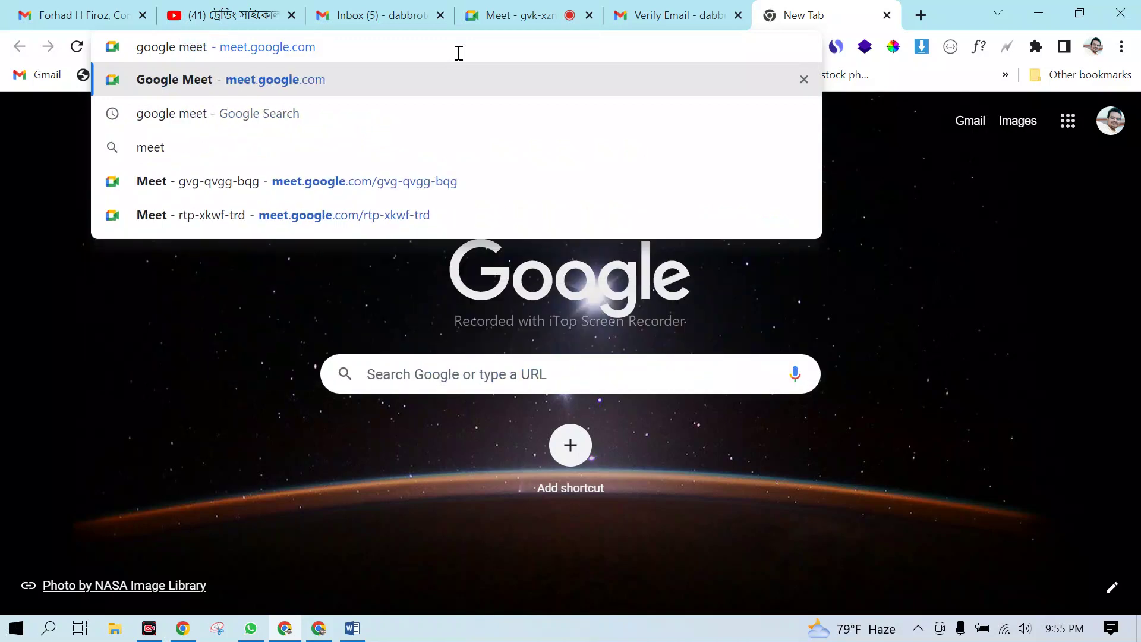
key(Return)
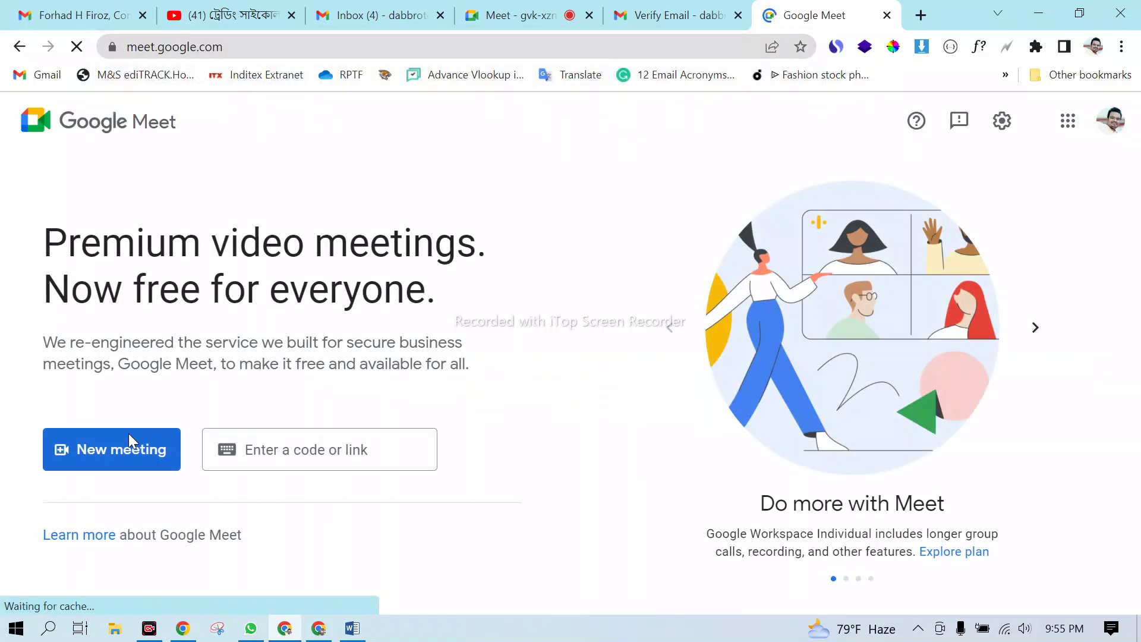
click(113, 450)
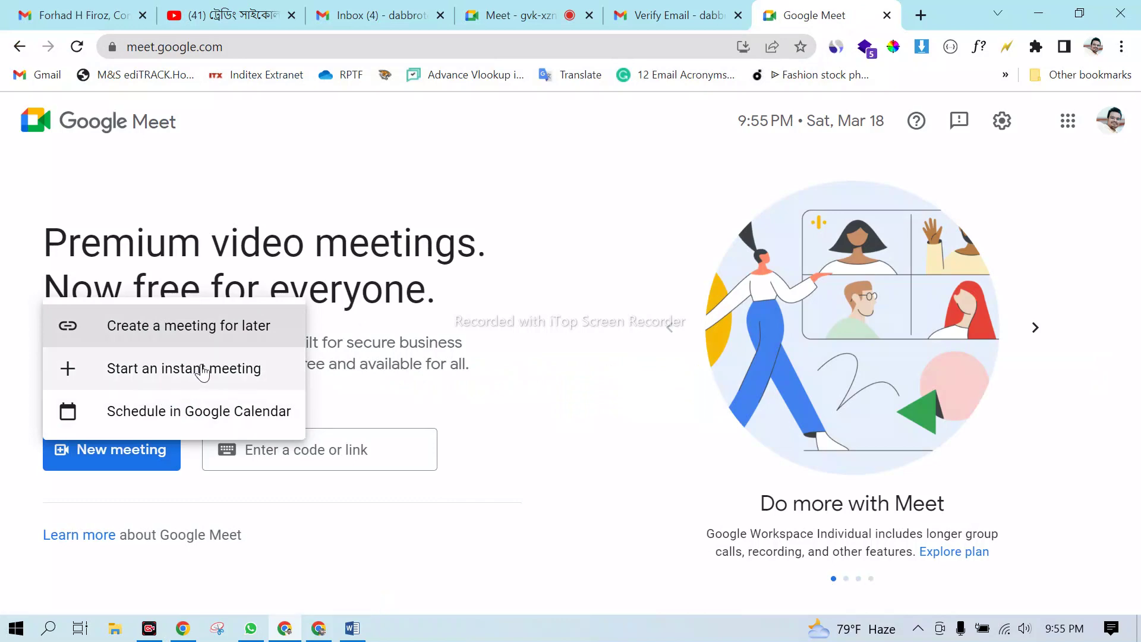
click(202, 370)
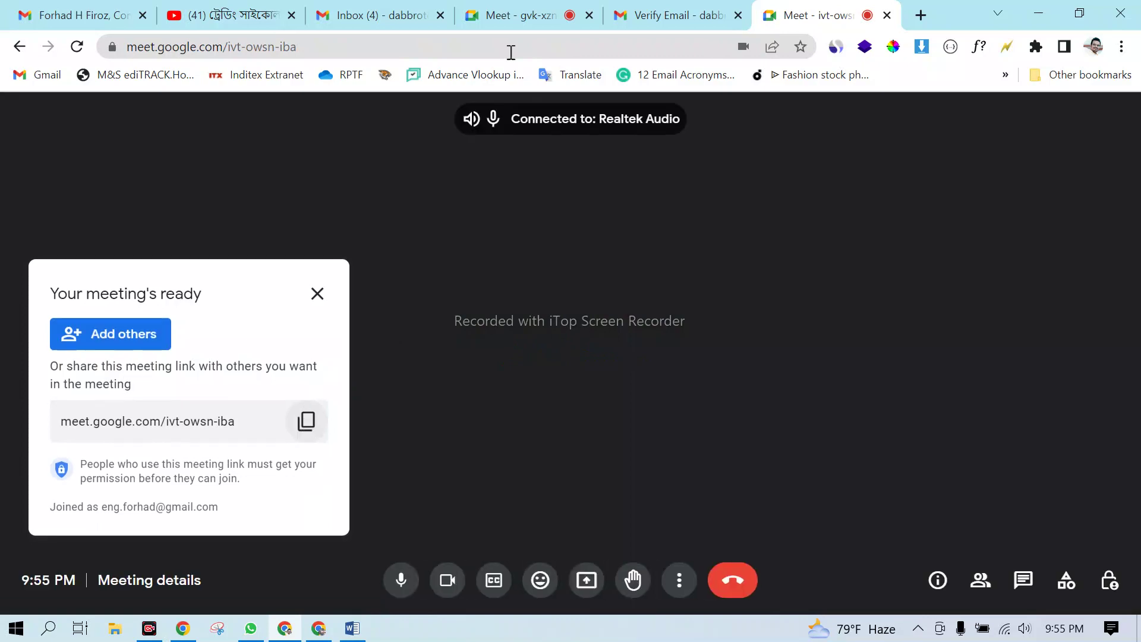
- Copy the new meeting link and send it in the old class call's chat
click(520, 15)
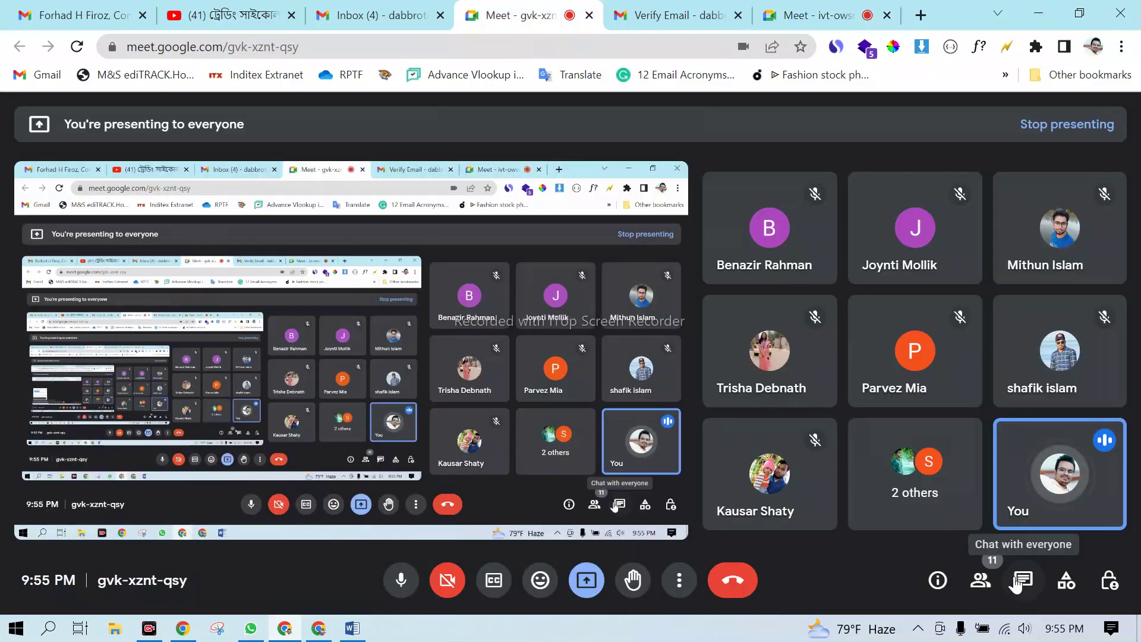
click(1016, 582)
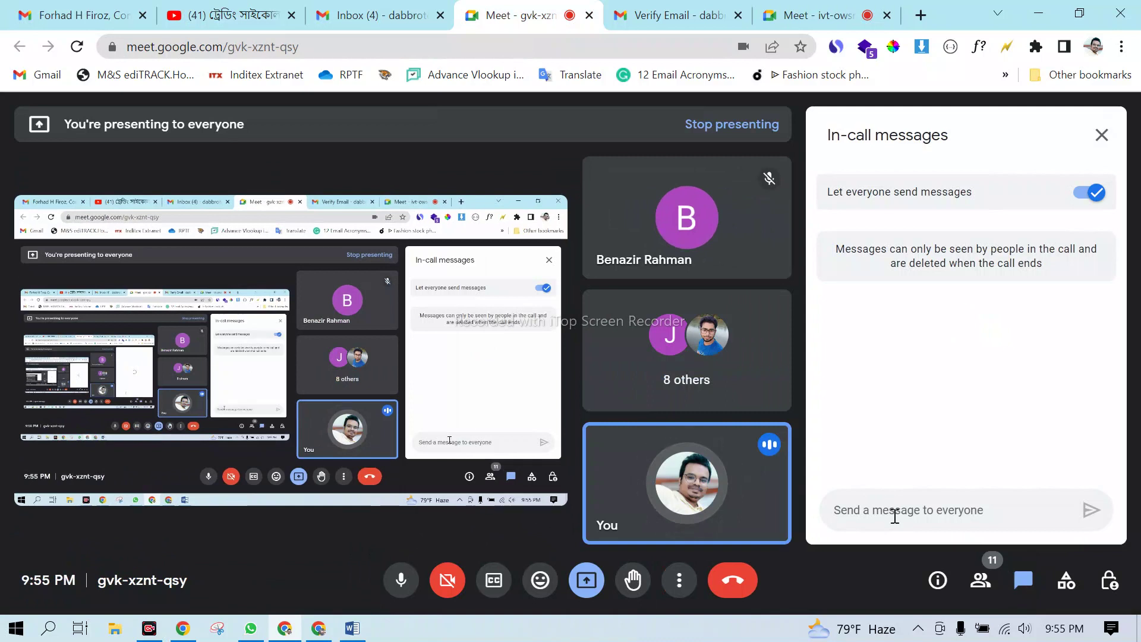
key(ctrl+v)
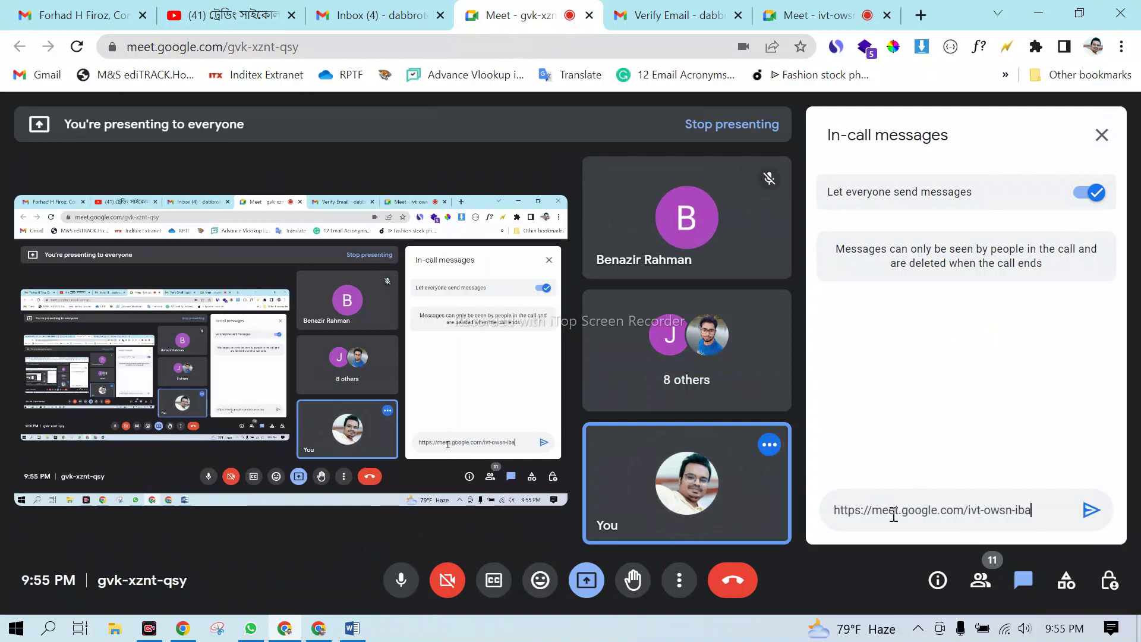
key(Return)
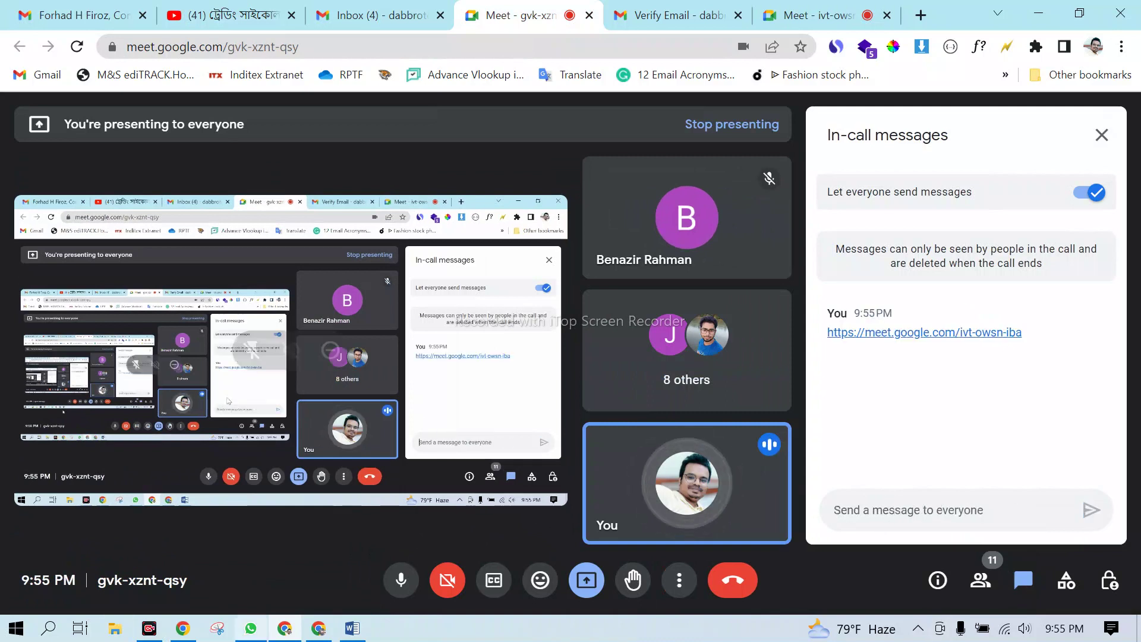
click(252, 629)
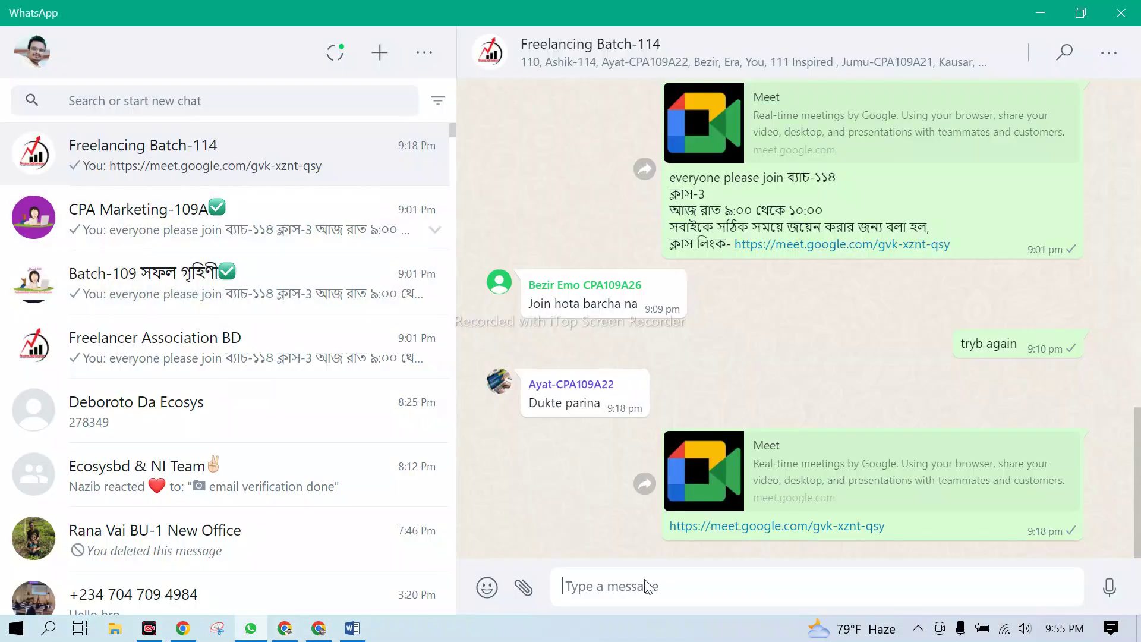
- Post the new Meet link to Freelancing Batch-114, CPA Marketing-109A, Batch-109 and Freelancer Association BD, then minimise WhatsApp
key(ctrl+v)
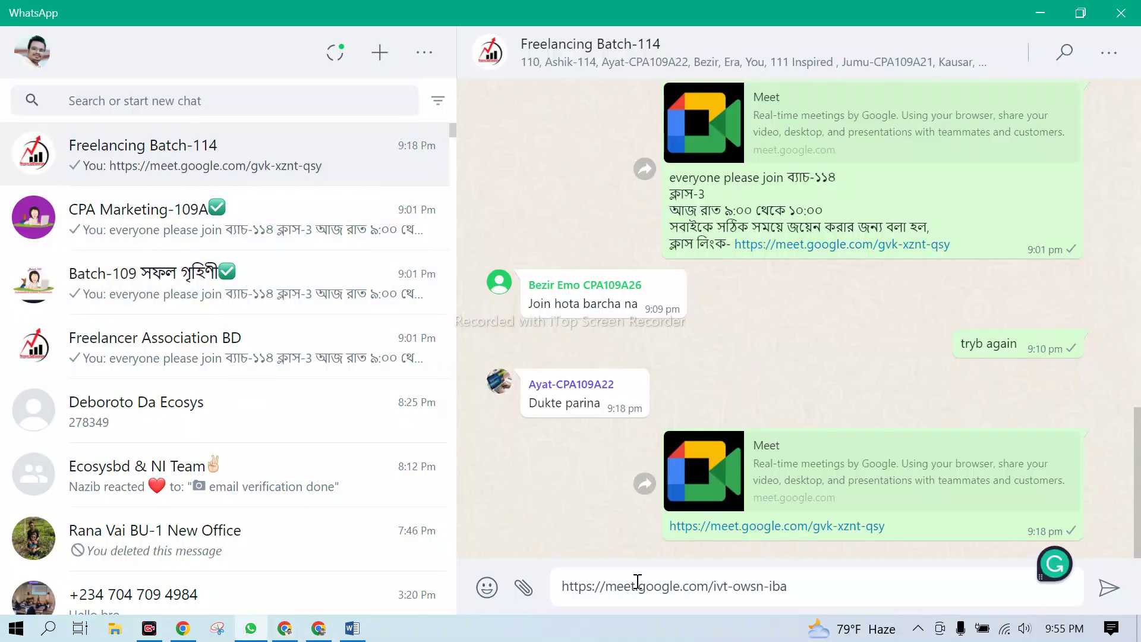
key(Return)
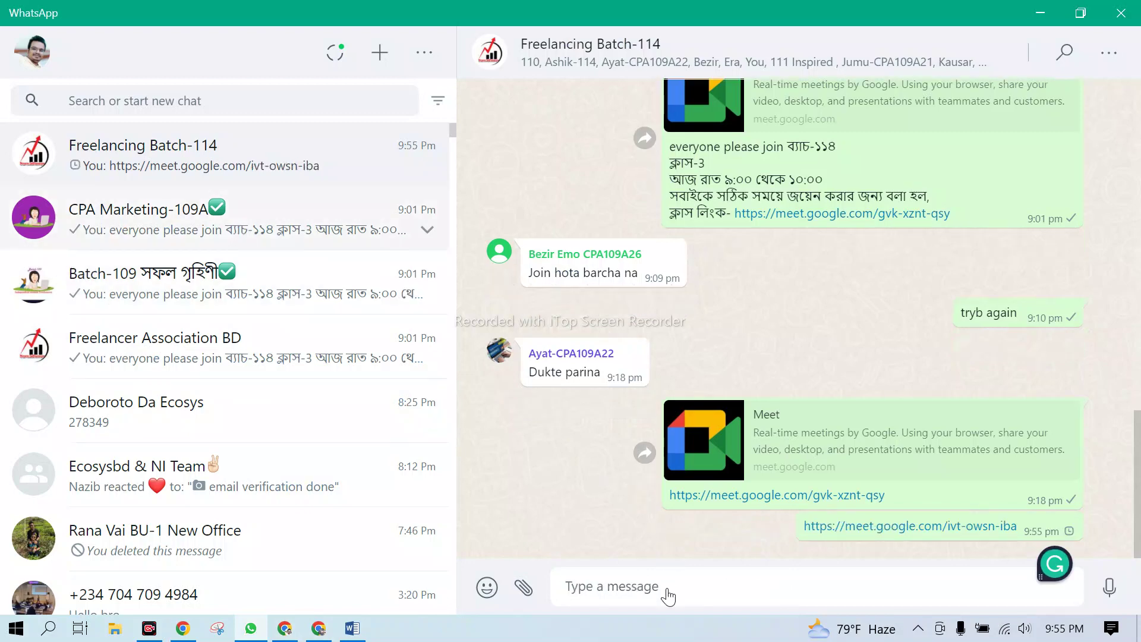
key(ctrl+Tab)
key(ctrl+v)
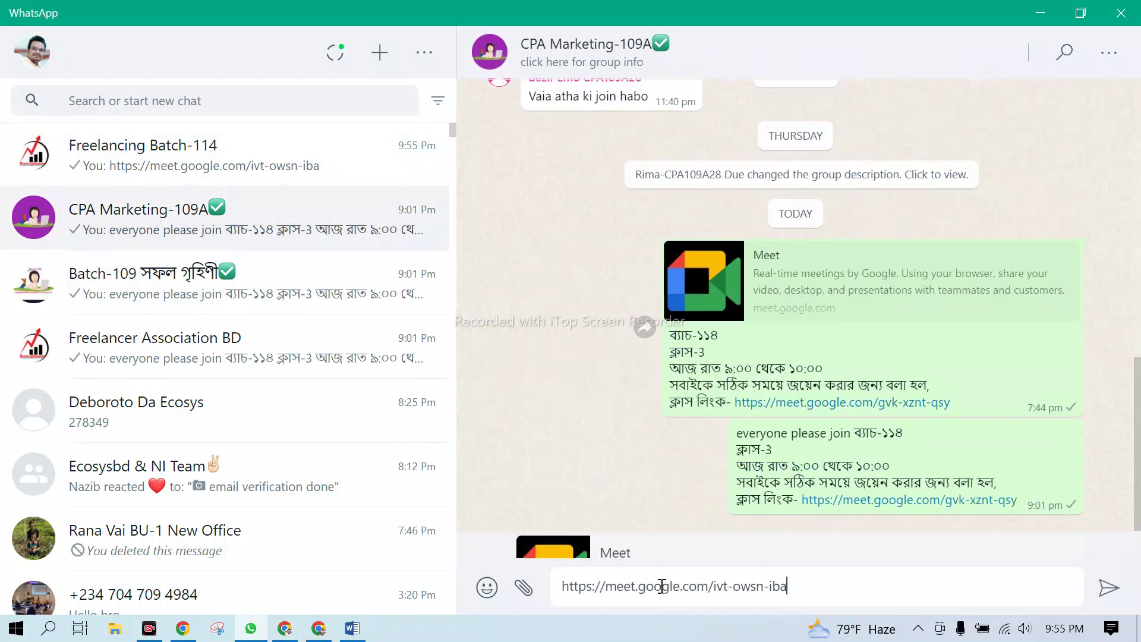
key(Return)
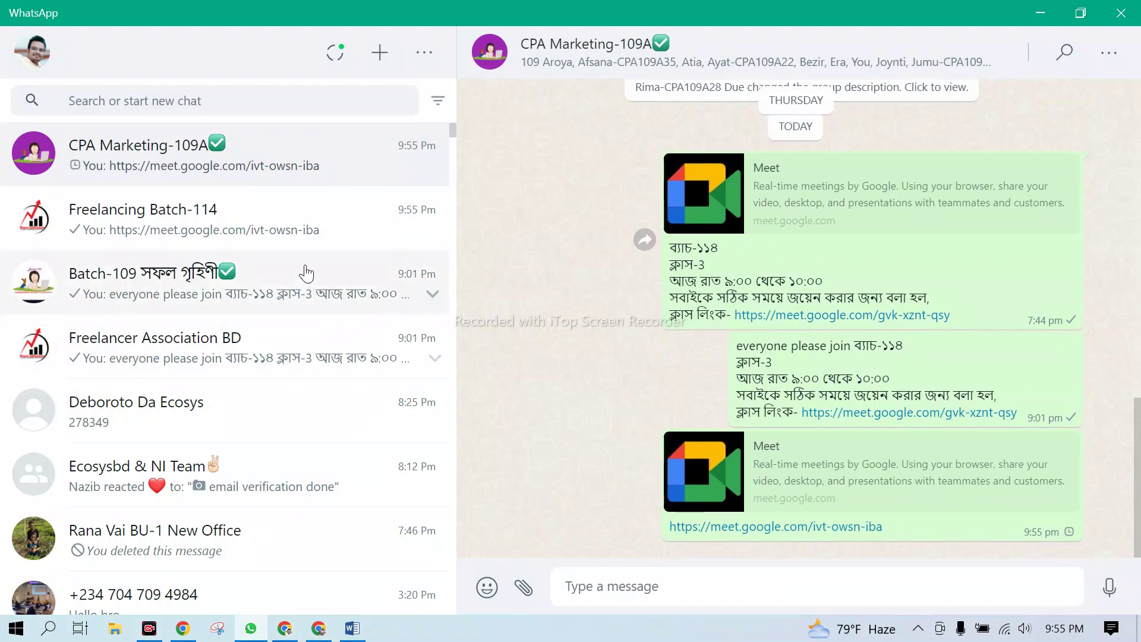
click(305, 273)
key(ctrl+v)
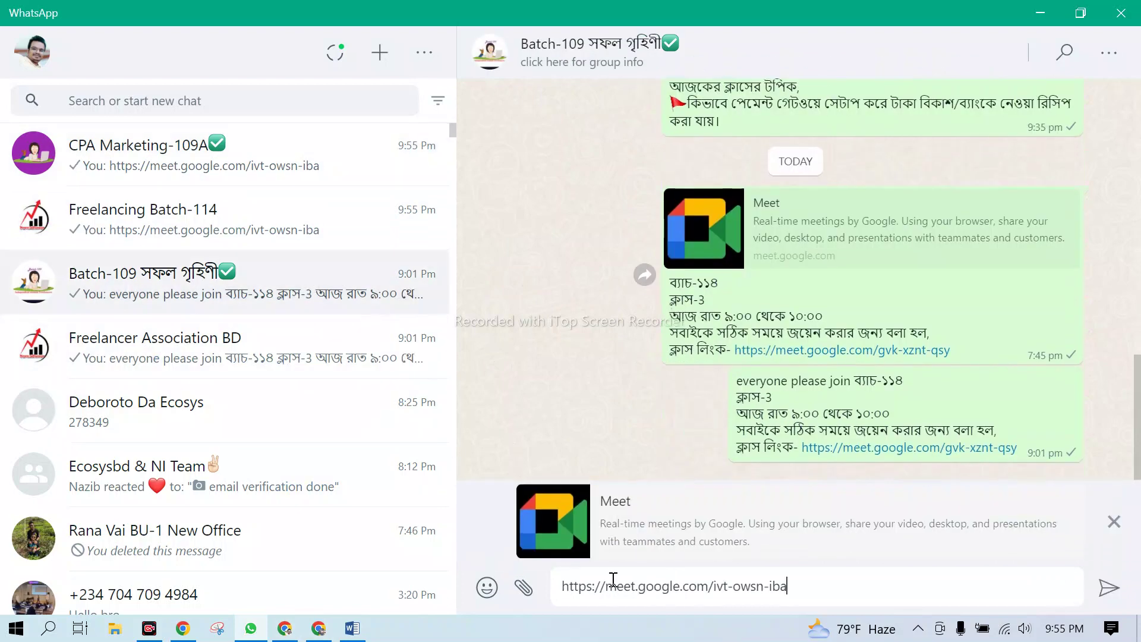
key(Return)
click(170, 375)
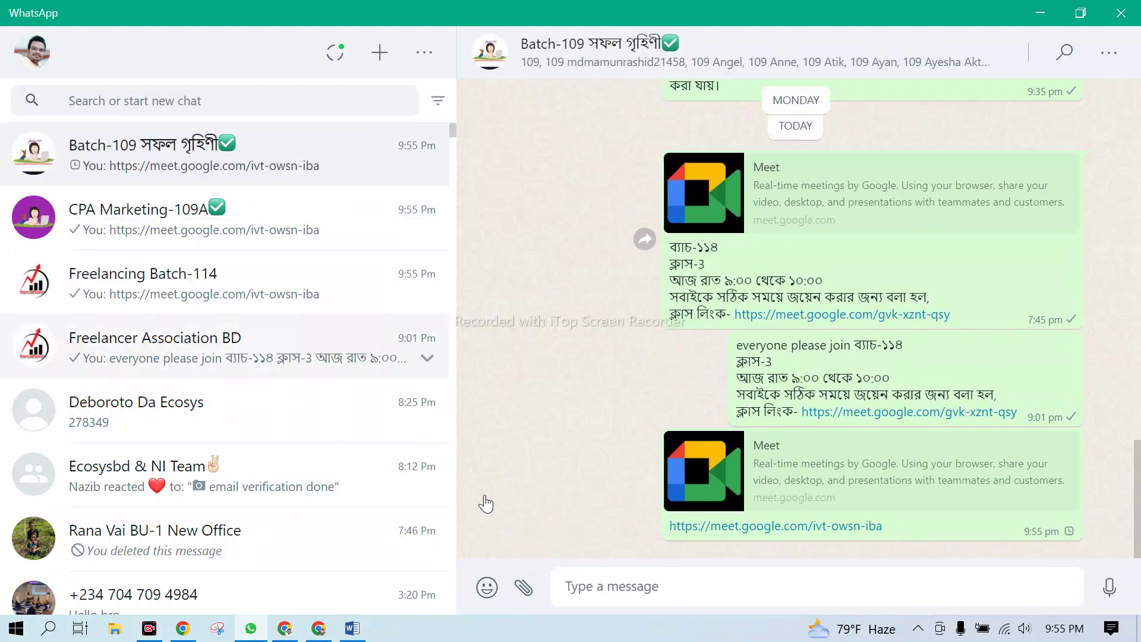
key(ctrl+v)
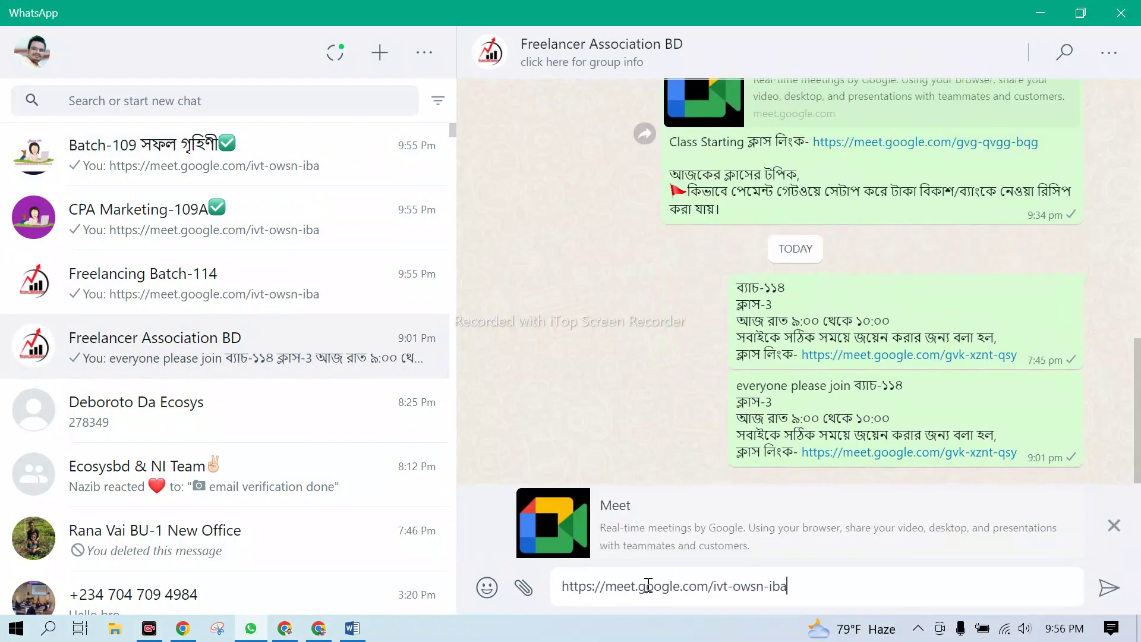
key(Return)
click(1041, 13)
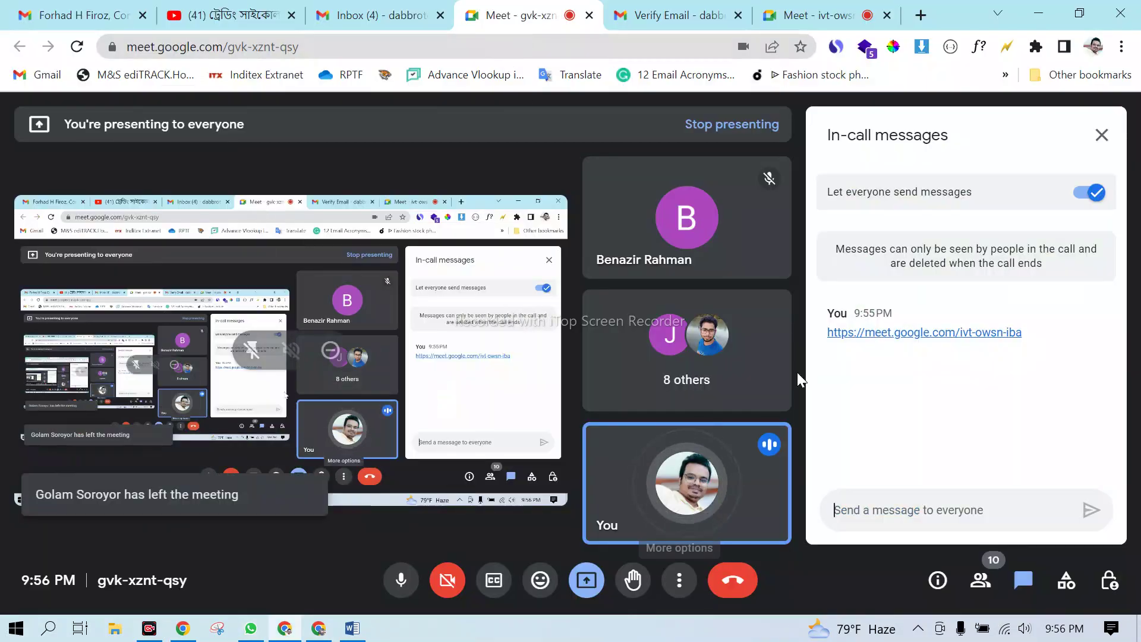
- End the old gvk-xznt-qsy class call for everyone and close its tab
click(740, 588)
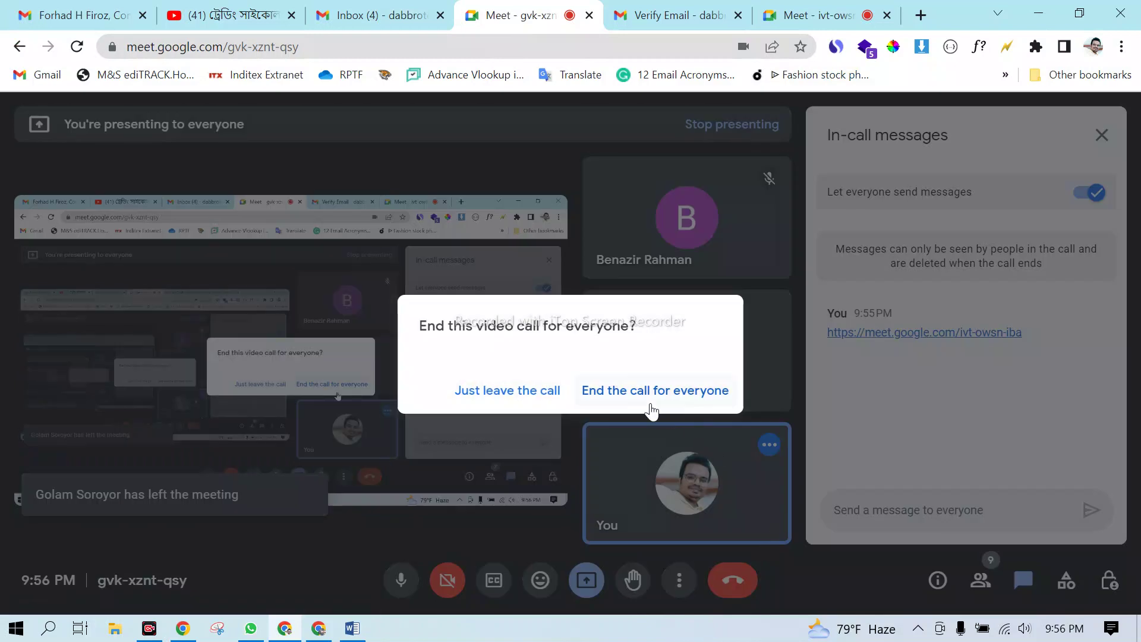
click(637, 392)
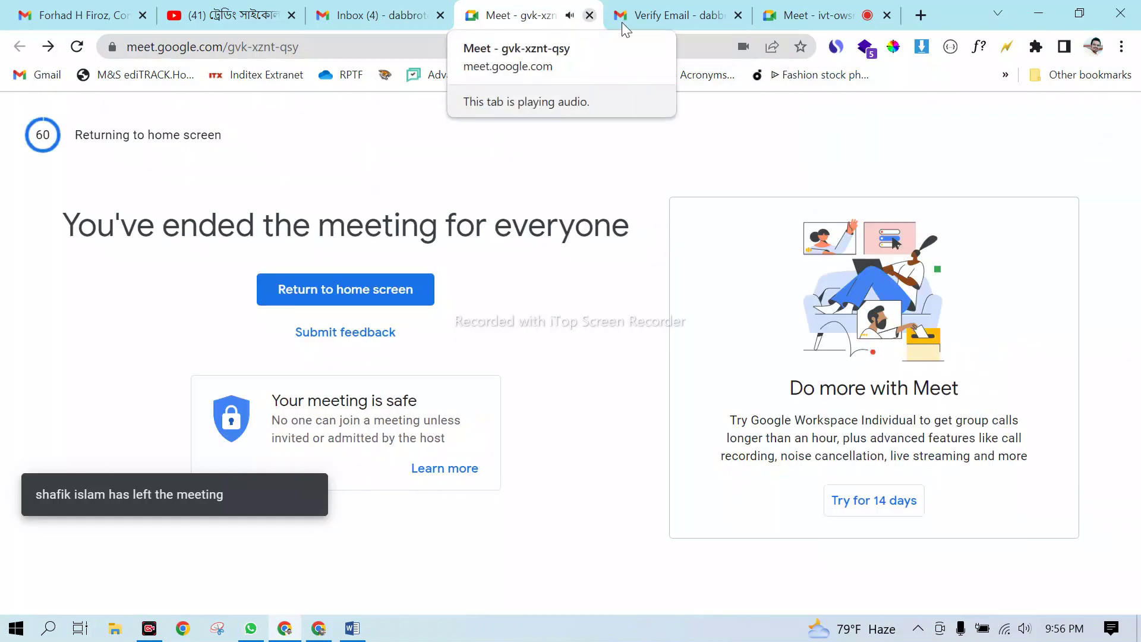
click(597, 16)
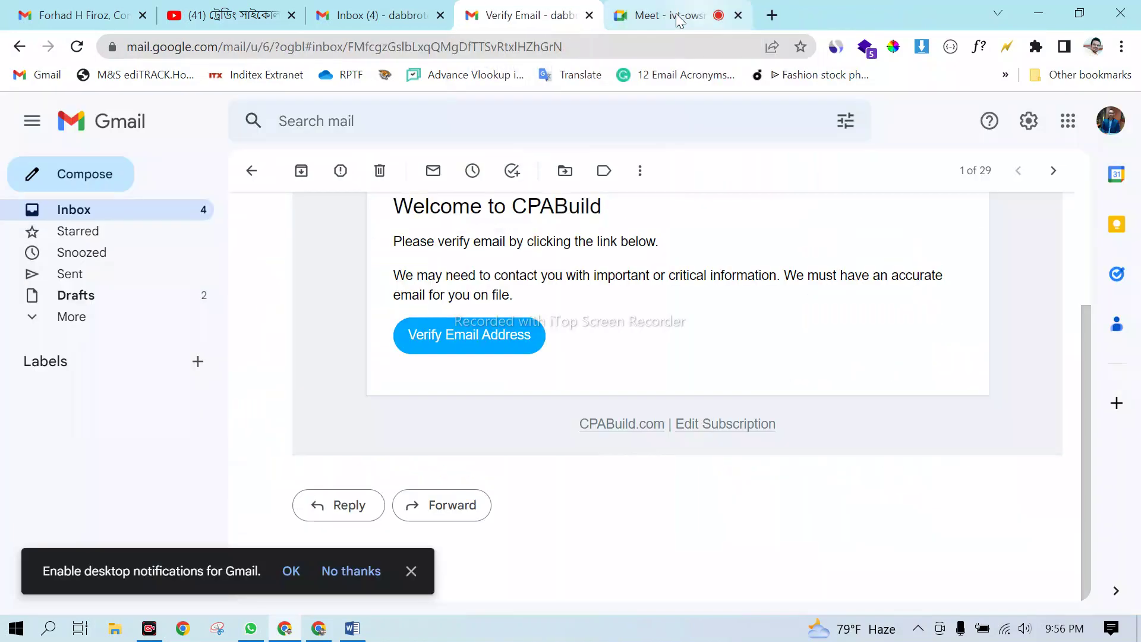
- In the ivt-owsn-iba meeting, turn the camera off and admit the waiting participant
click(669, 18)
click(445, 581)
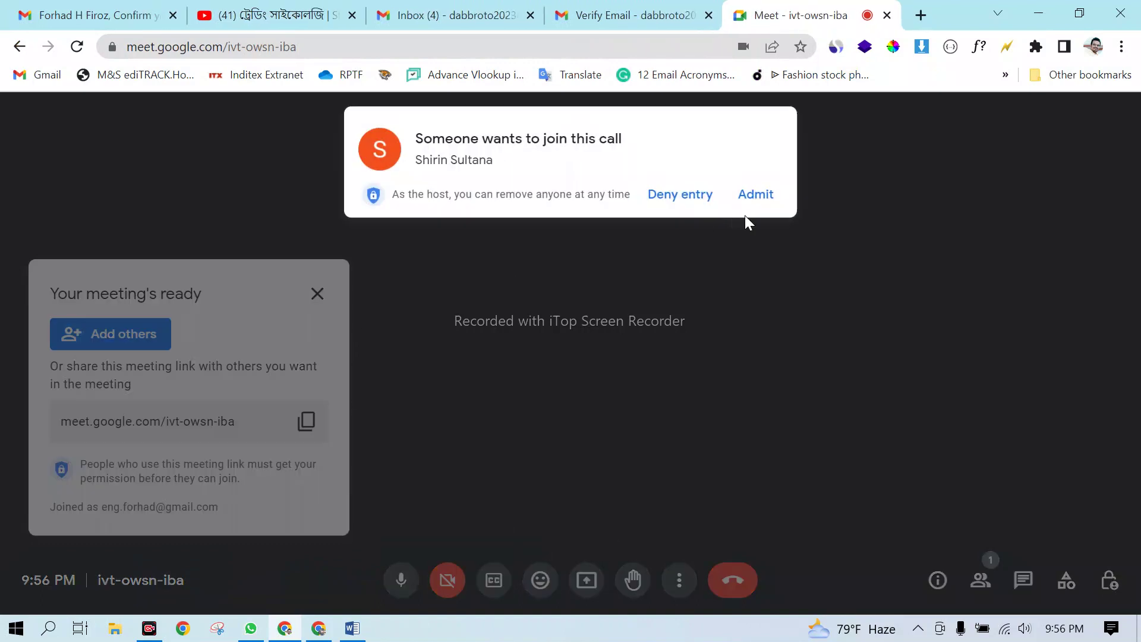
click(754, 195)
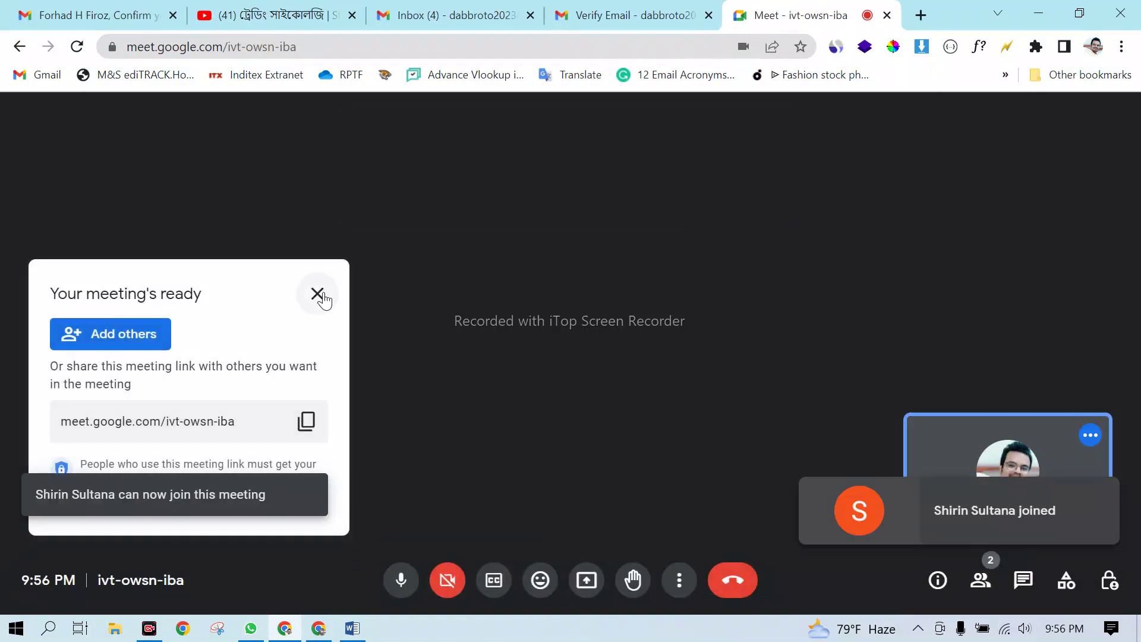